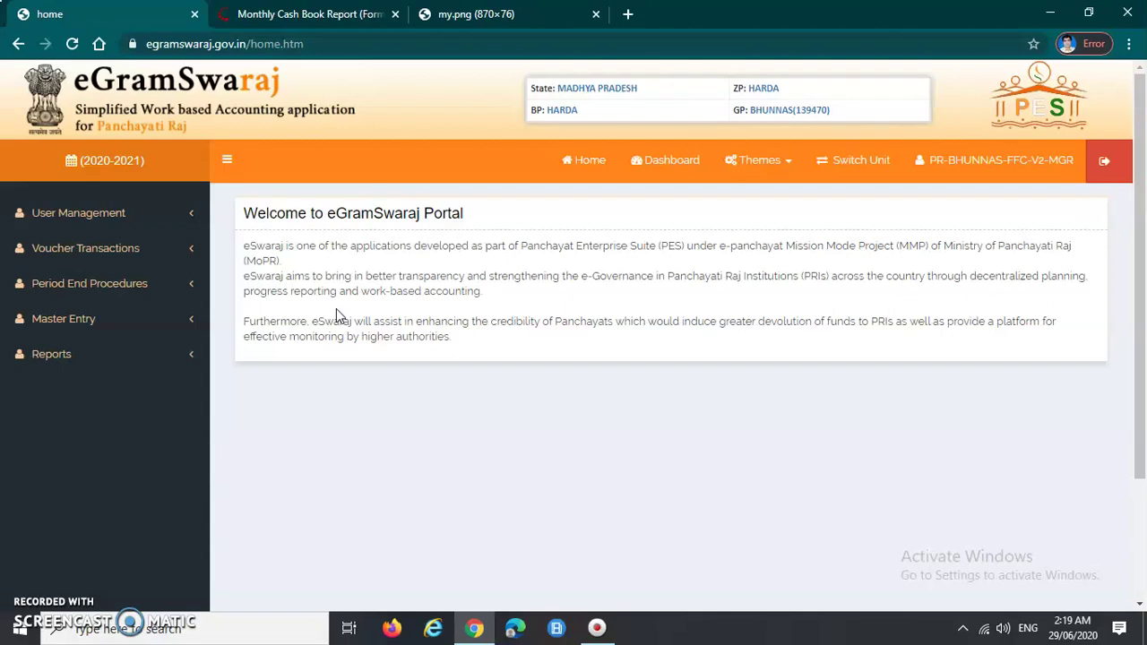
left_click(475, 26)
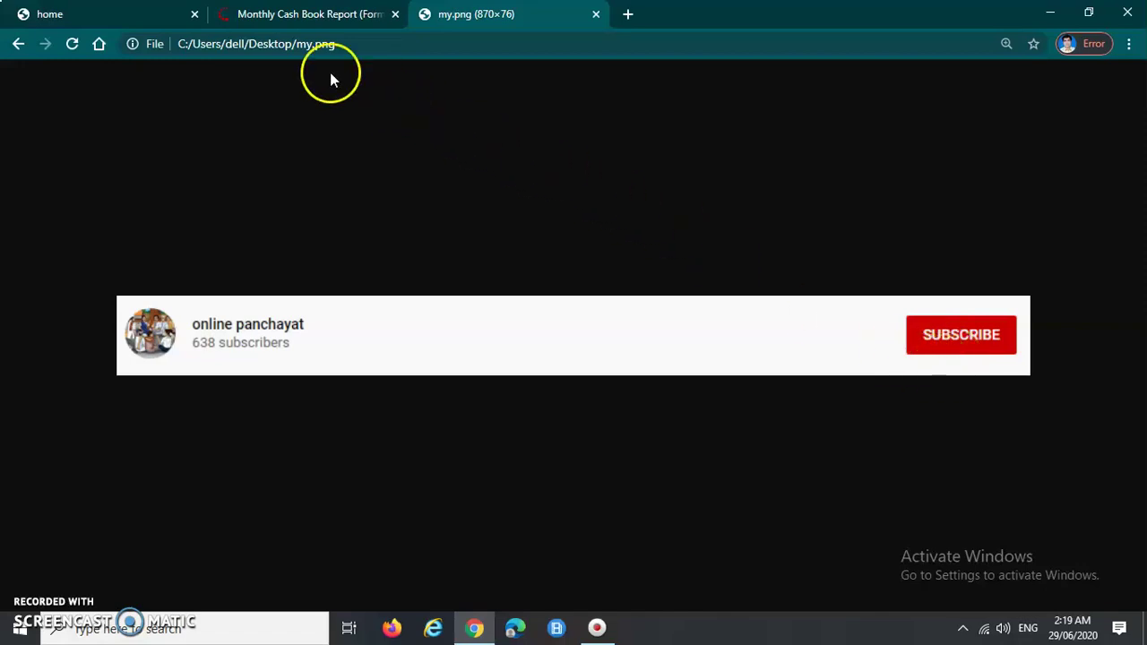
left_click(154, 20)
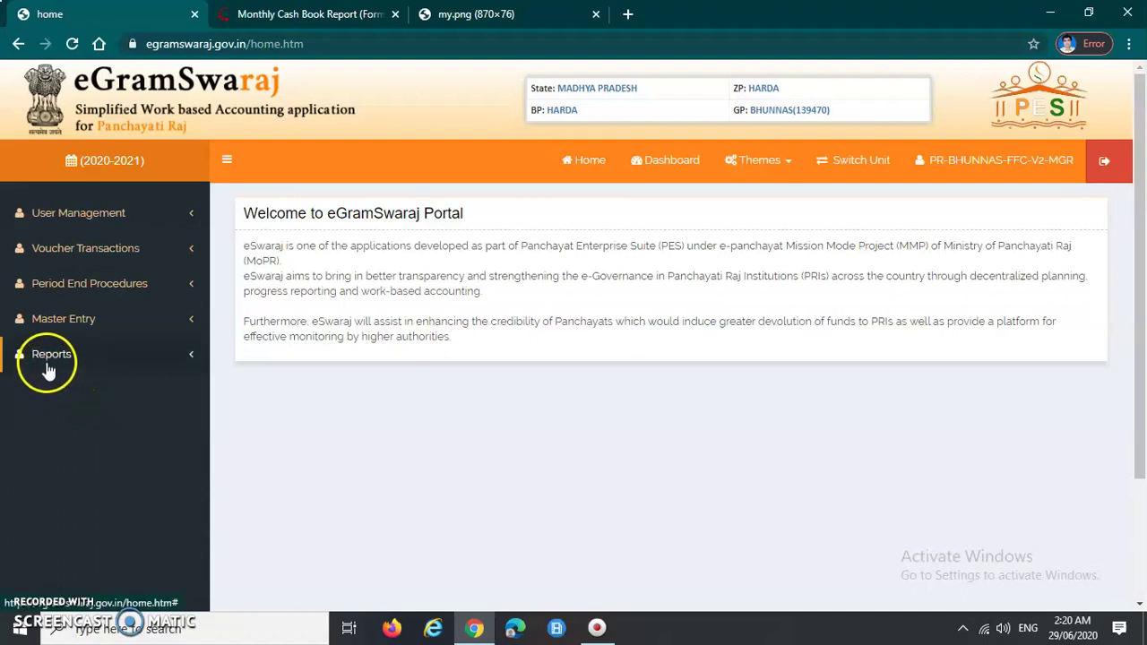
- Open the Monthly Cash Book form from the Accounting Reports within the Financial Year Progress Reports
left_click(103, 363)
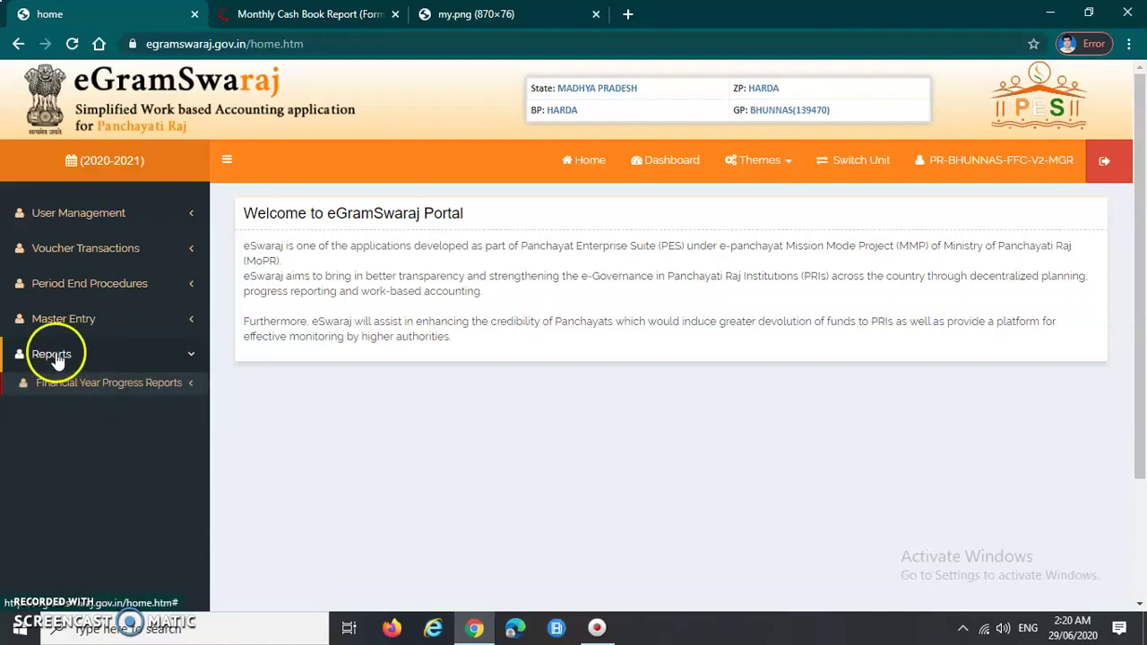
left_click(164, 392)
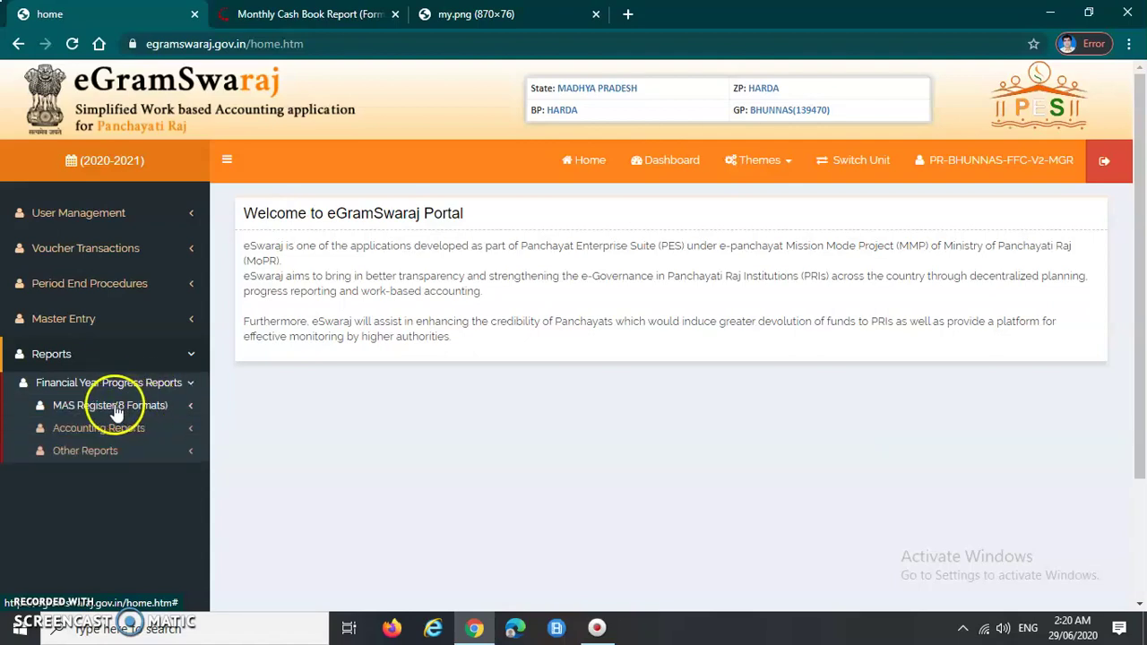
left_click(76, 455)
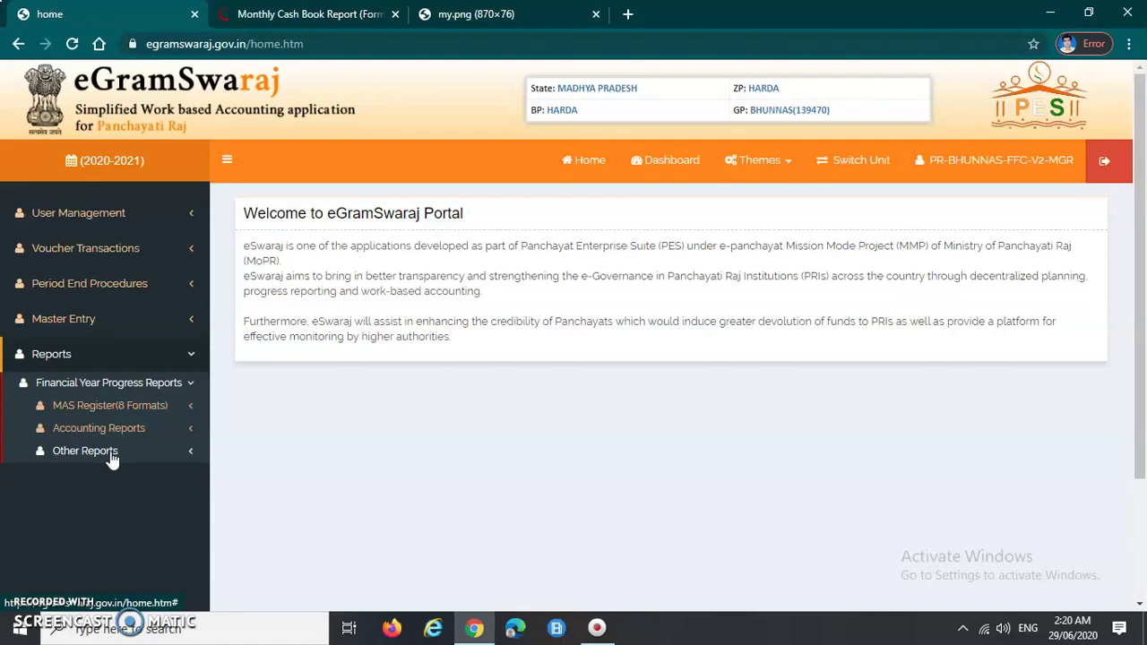
left_click(119, 408)
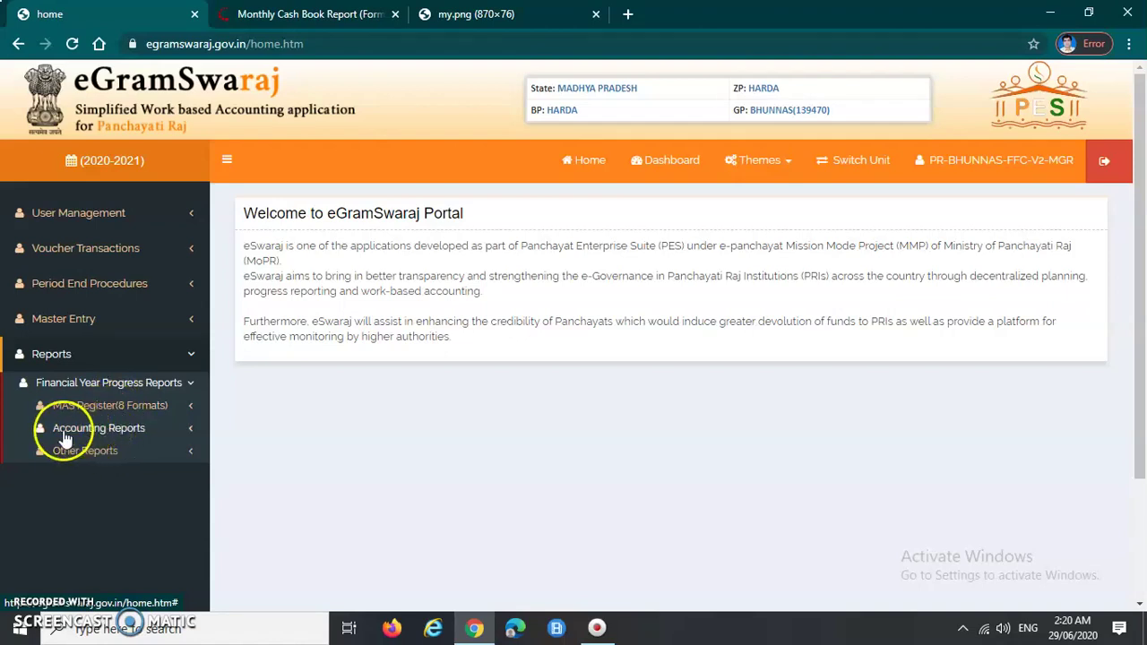
left_click(137, 434)
scroll(141, 430, "down", 2)
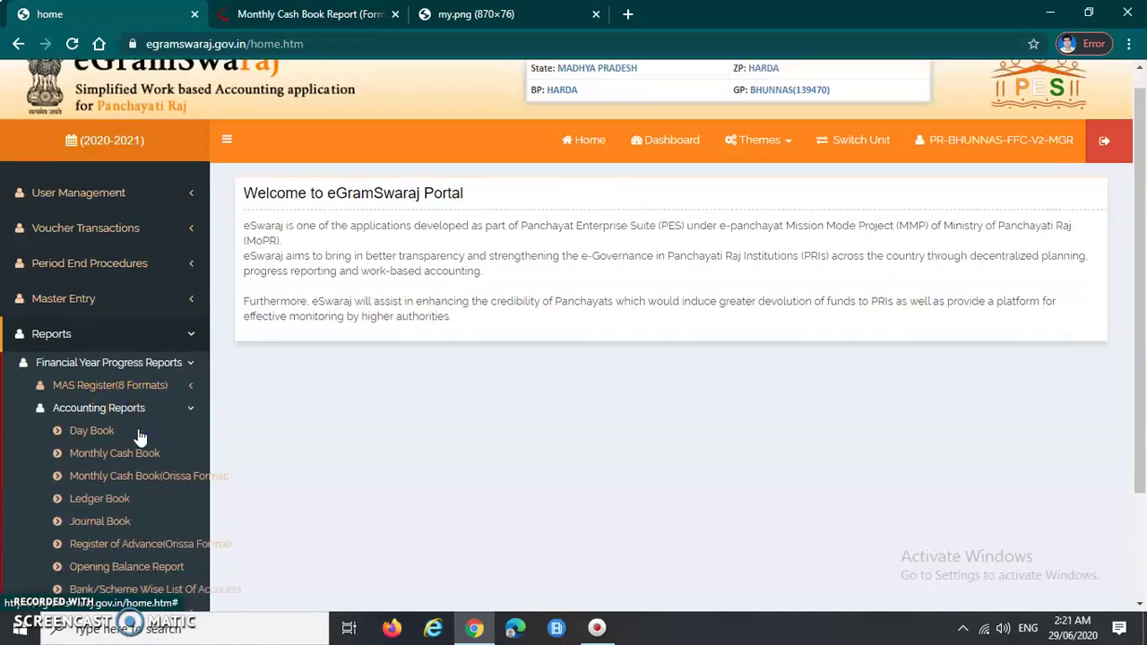
left_click(87, 295)
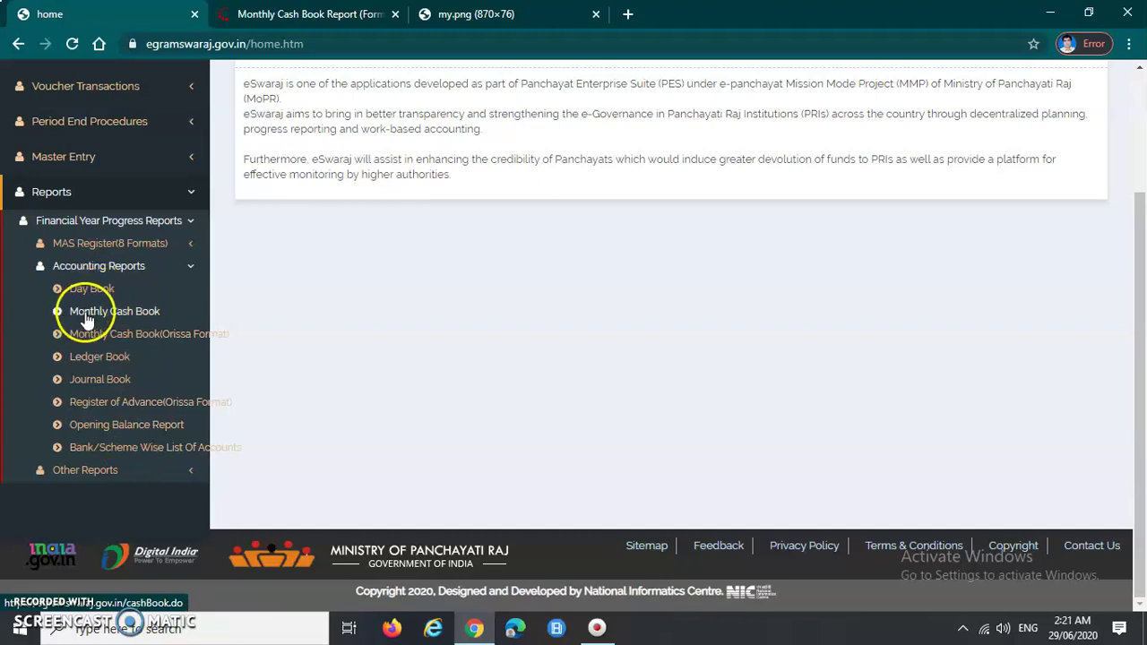
left_click(148, 321)
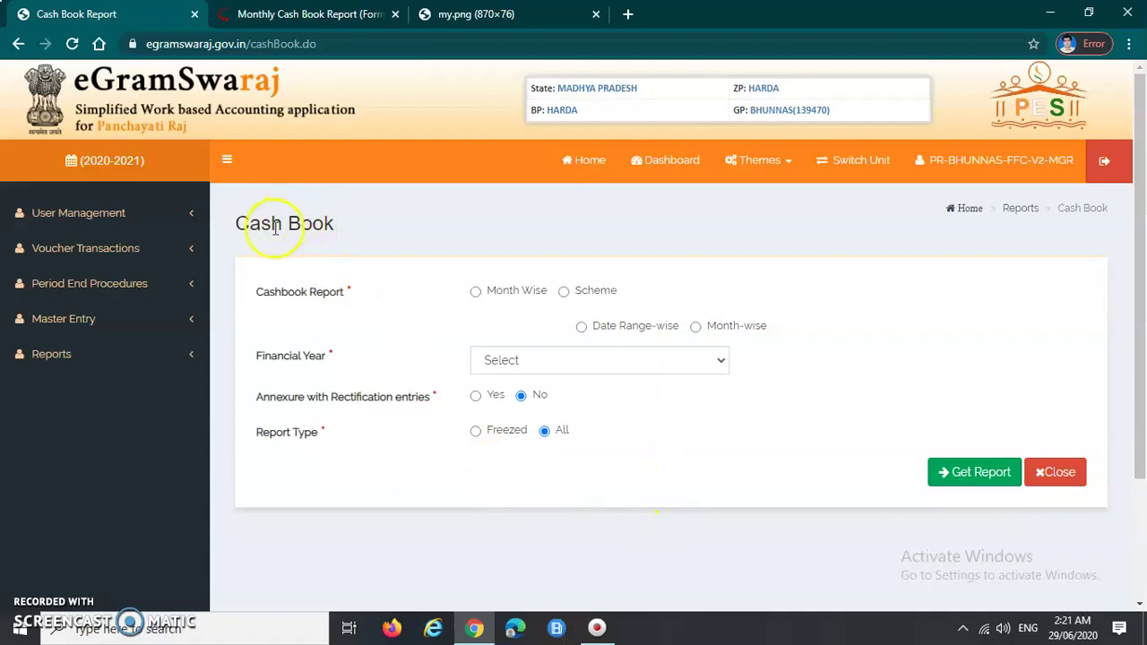
left_click_drag(236, 229, 343, 225)
left_click(349, 230)
scroll(296, 269, "down", 1)
left_click(258, 208)
left_click_drag(258, 208, 361, 207)
left_click(388, 233)
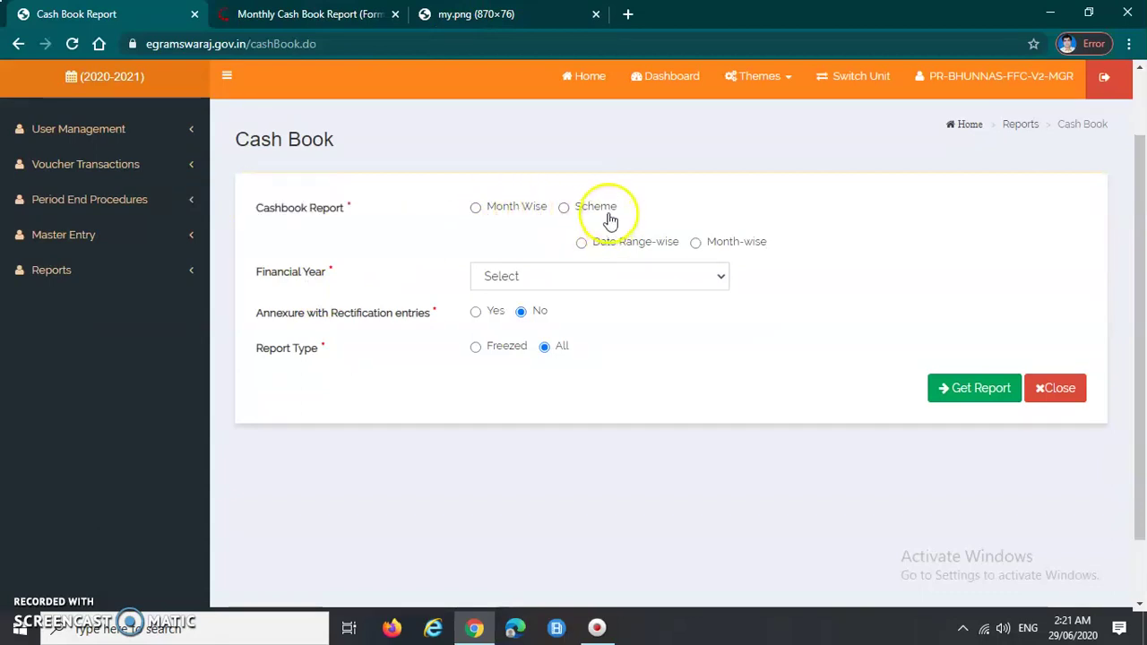
- Set the cashbook report to Month Wise with the Month-wise period option, and choose financial year 2020-2021
left_click(476, 209)
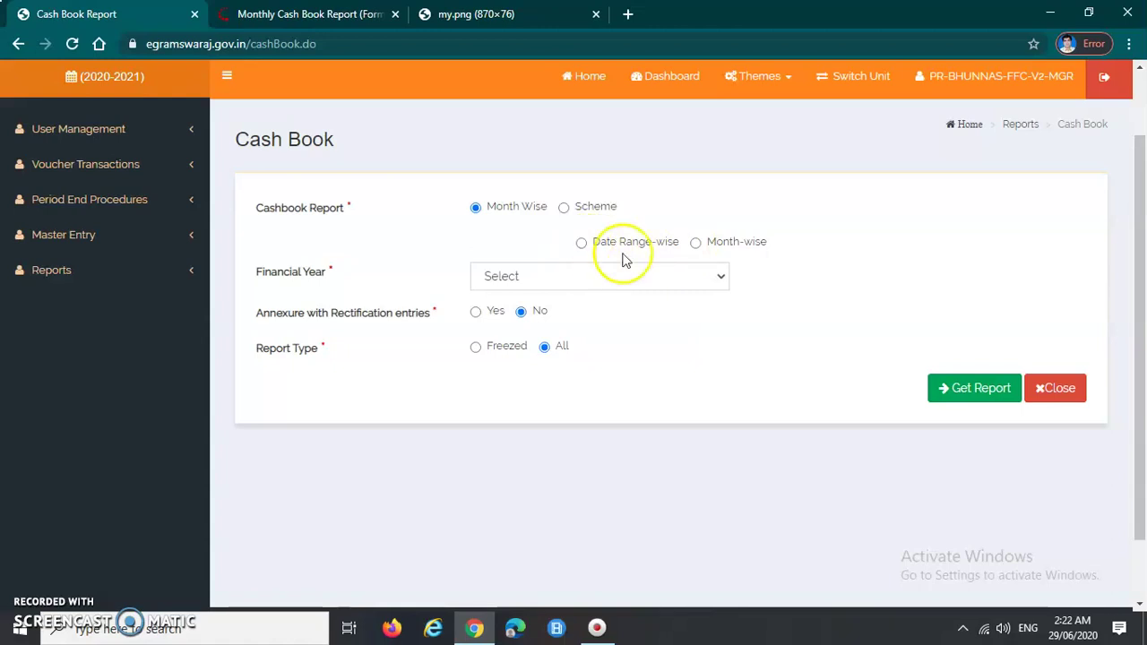
left_click(695, 244)
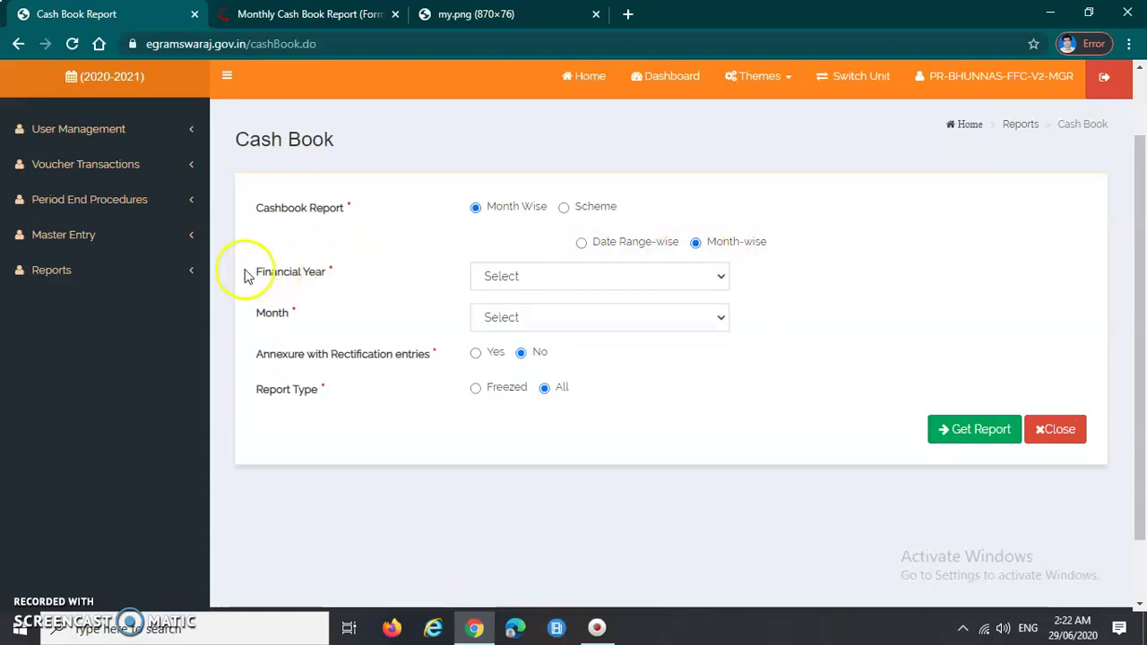
left_click_drag(254, 278, 337, 279)
left_click(349, 285)
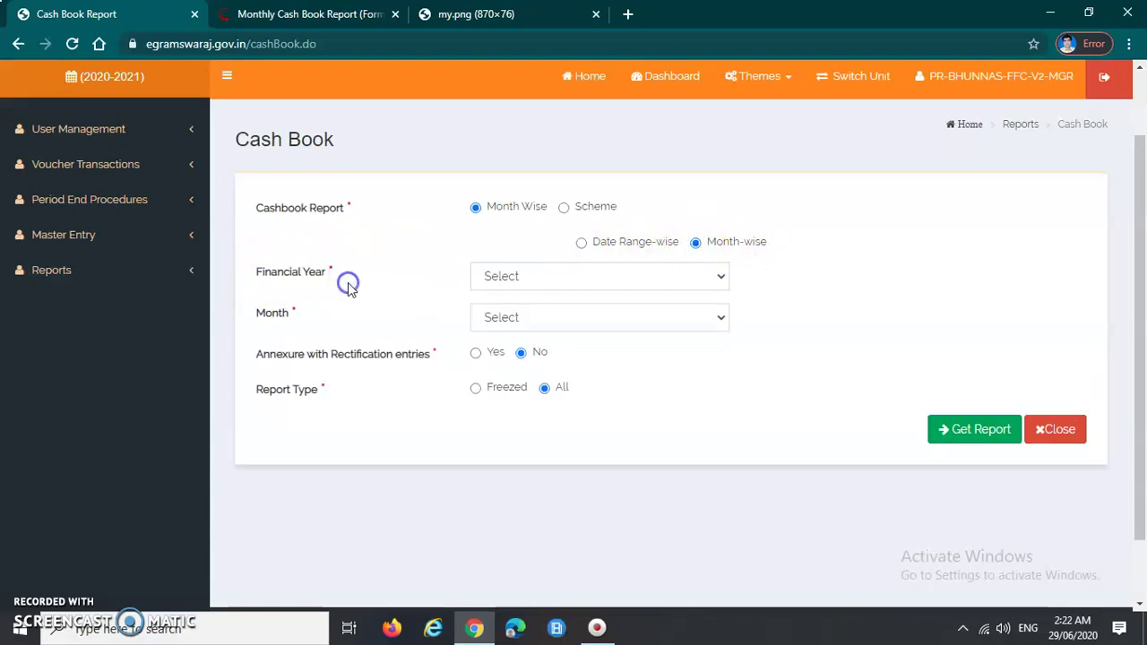
left_click(540, 278)
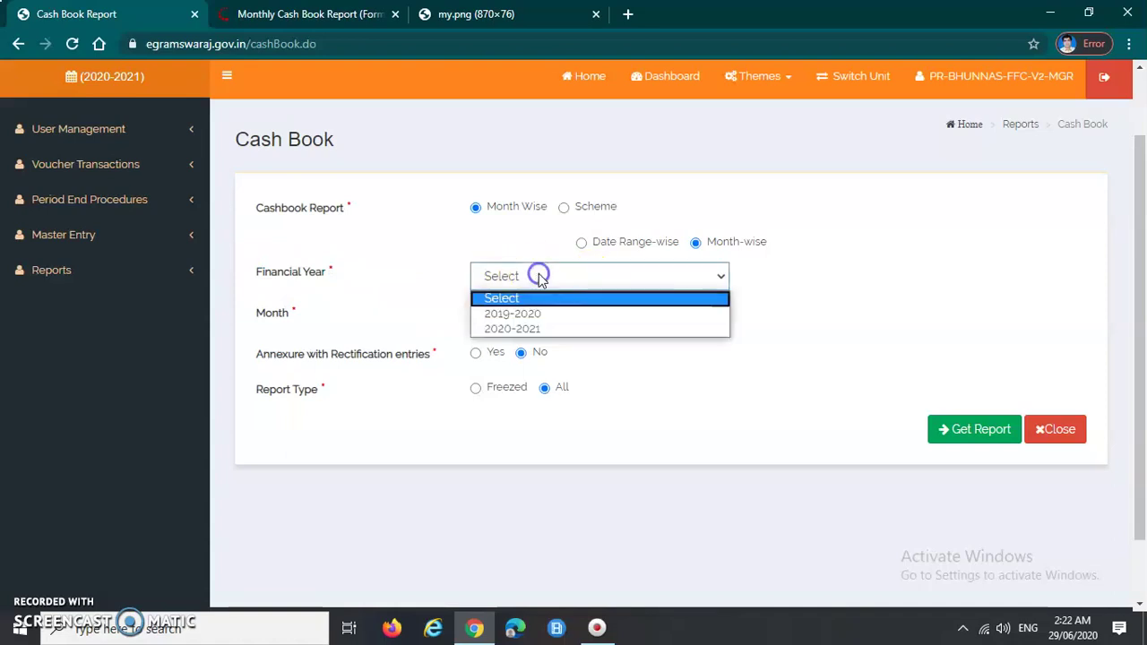
left_click(546, 330)
left_click(709, 389)
- Choose April as the month and generate the cash book report
left_click_drag(265, 321, 302, 314)
left_click(349, 313)
left_click(596, 318)
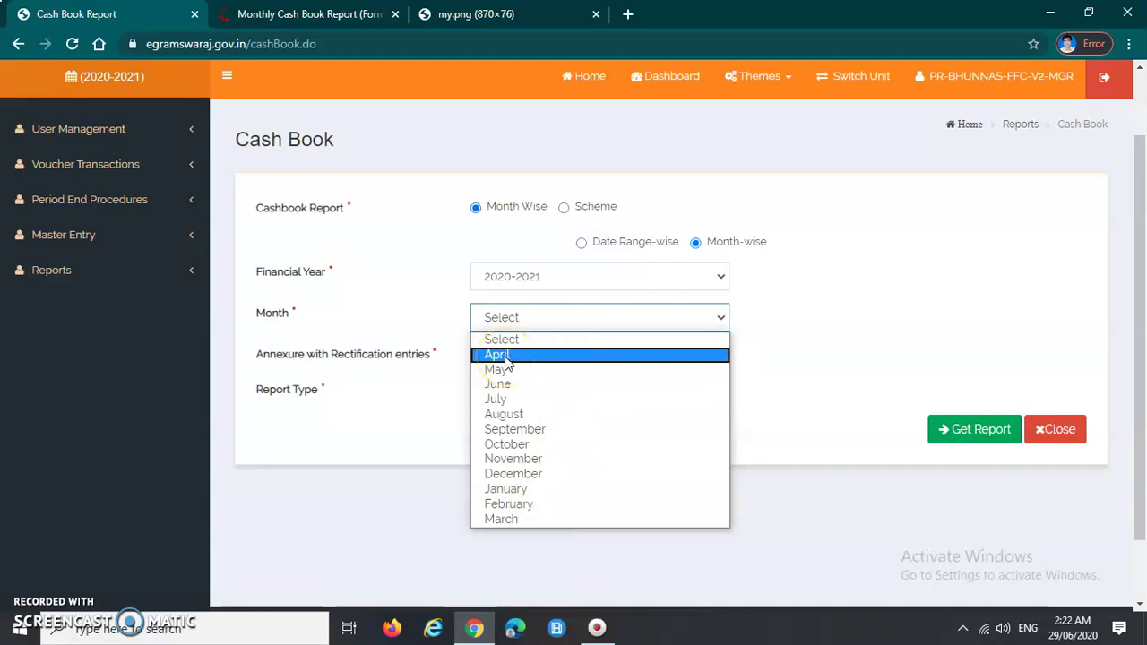
left_click(504, 356)
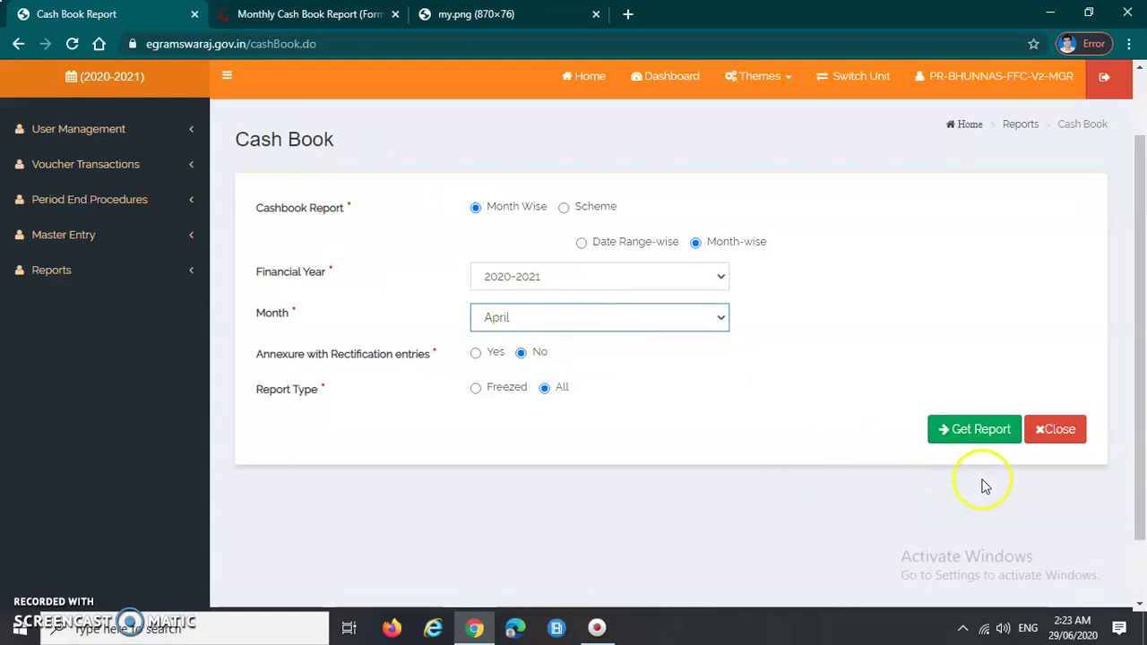
left_click(952, 433)
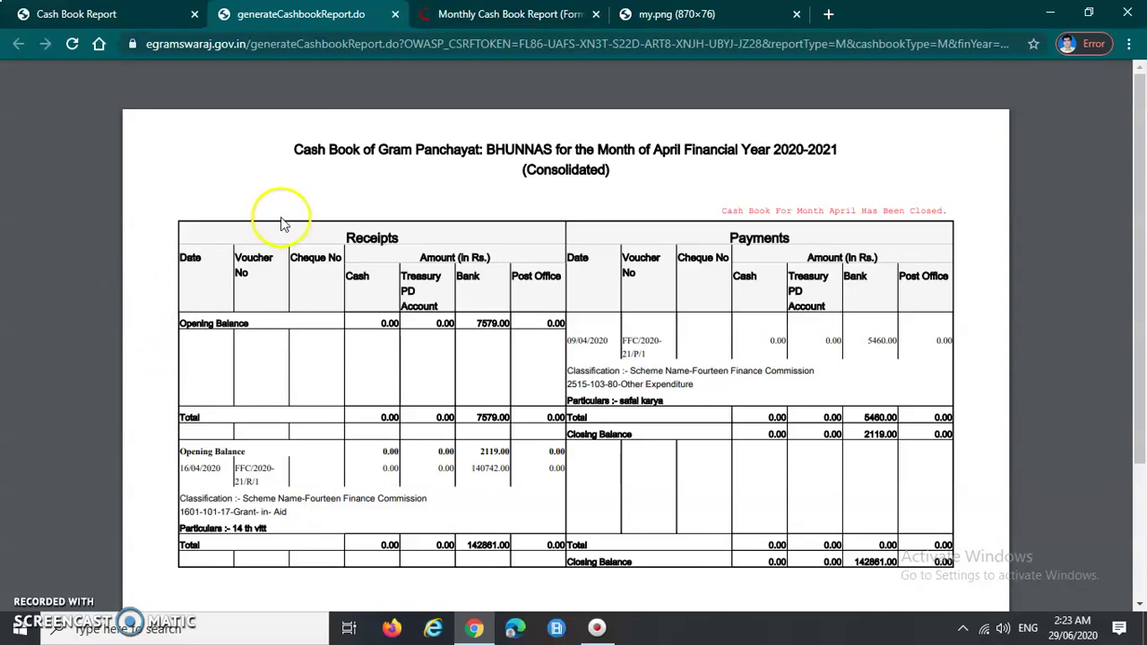
- Examine the title of the generated April cash book and the red status note above its table
left_click(288, 154)
left_click_drag(323, 149, 826, 152)
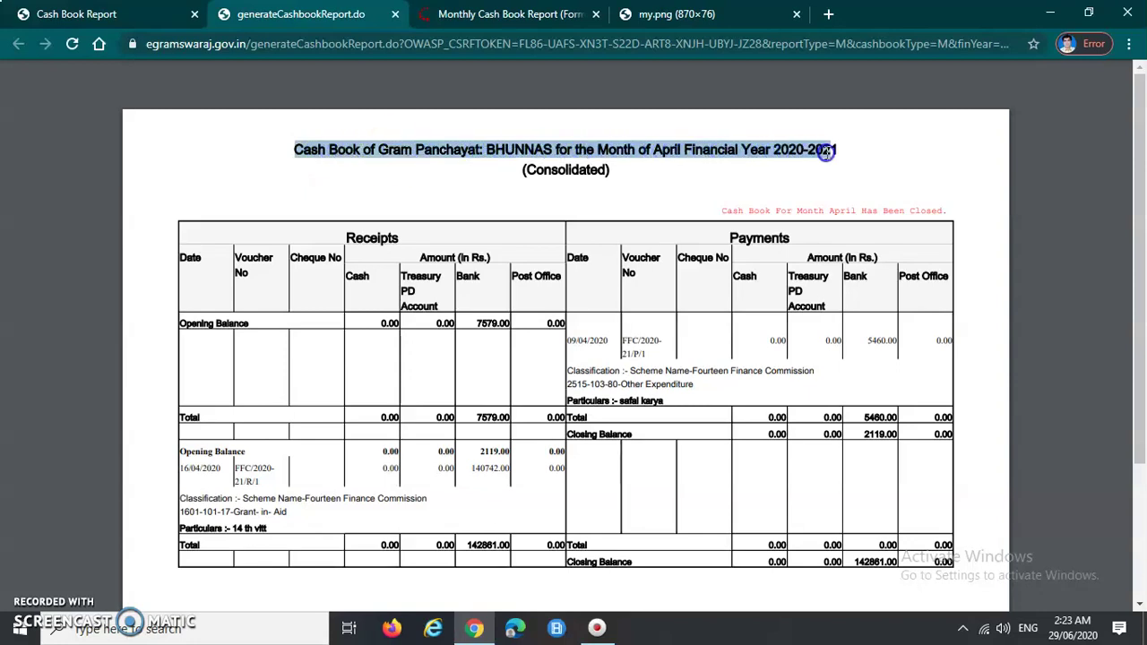
left_click(751, 182)
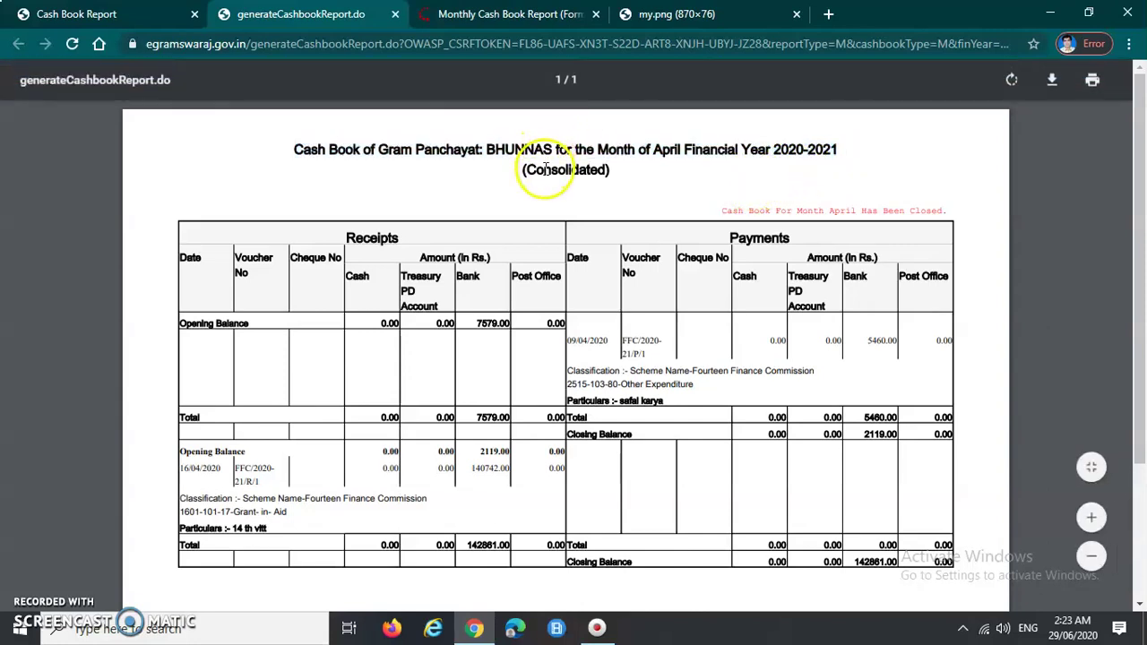
left_click_drag(717, 211, 943, 208)
left_click(968, 220)
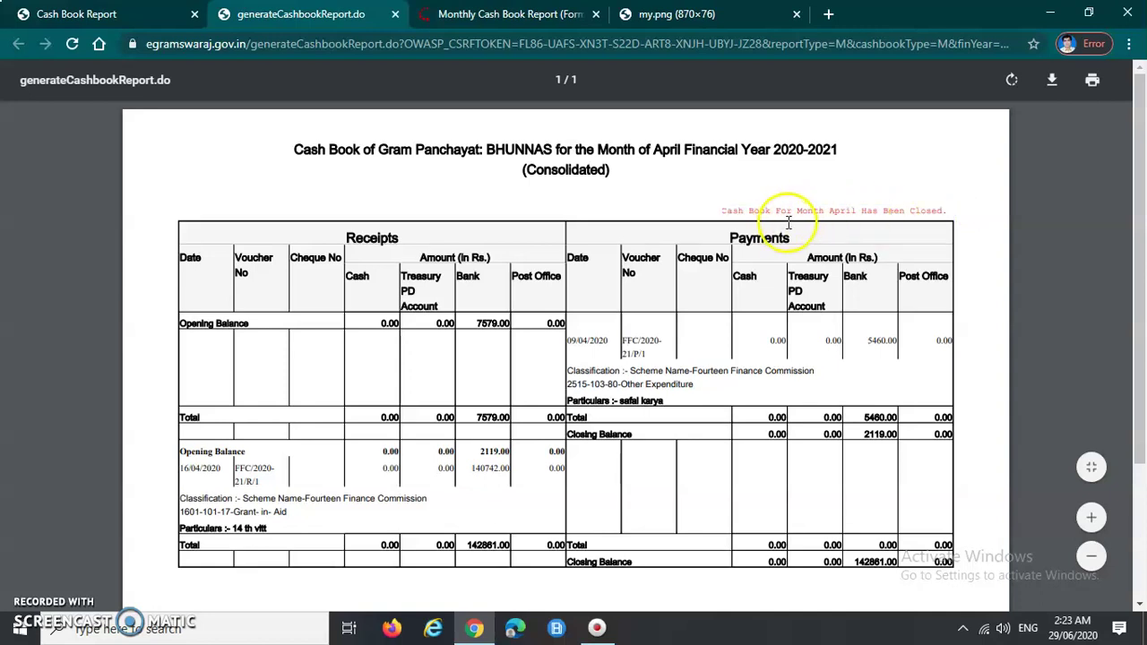
left_click(846, 210)
left_click(946, 213)
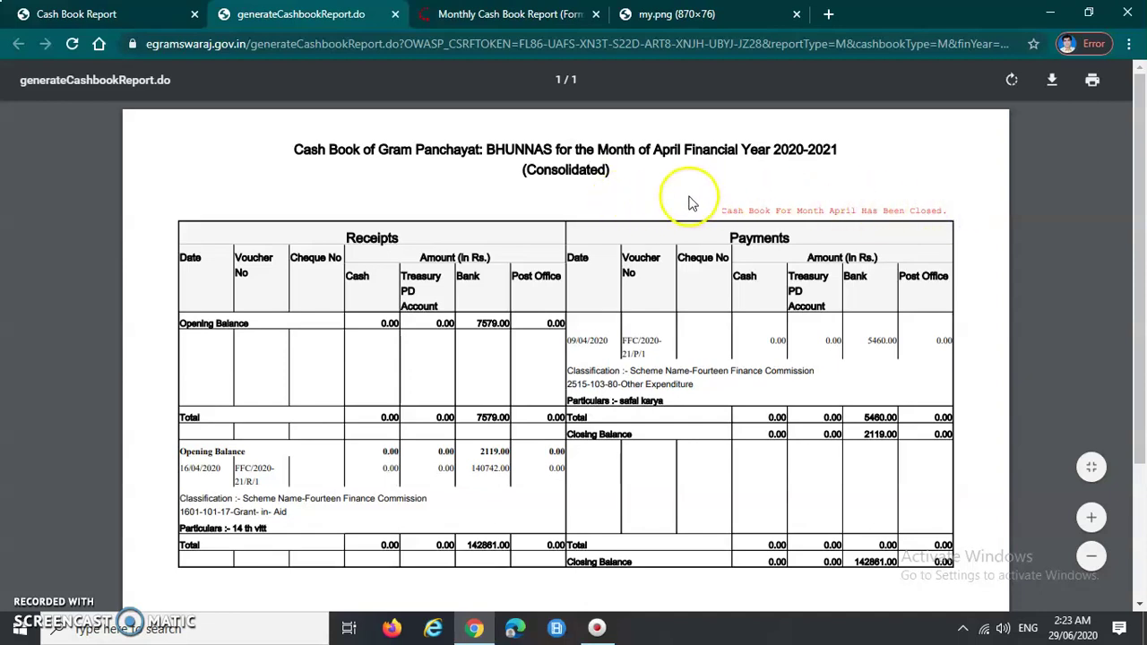
scroll(695, 199, "down", 2)
scroll(687, 197, "up", 2)
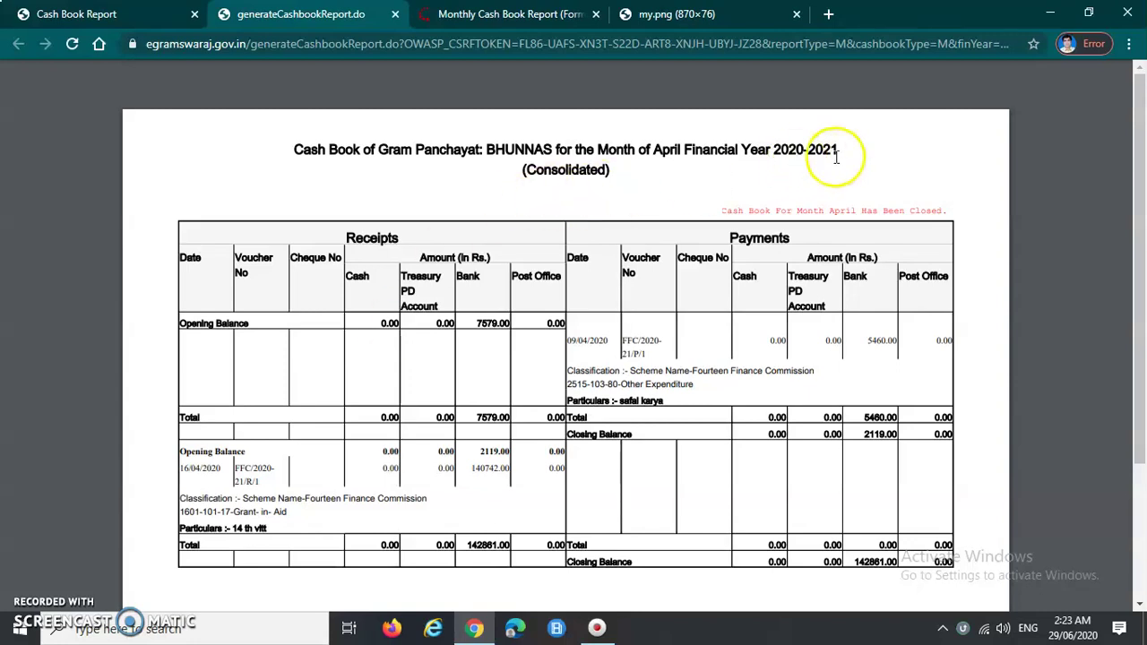
left_click(678, 163)
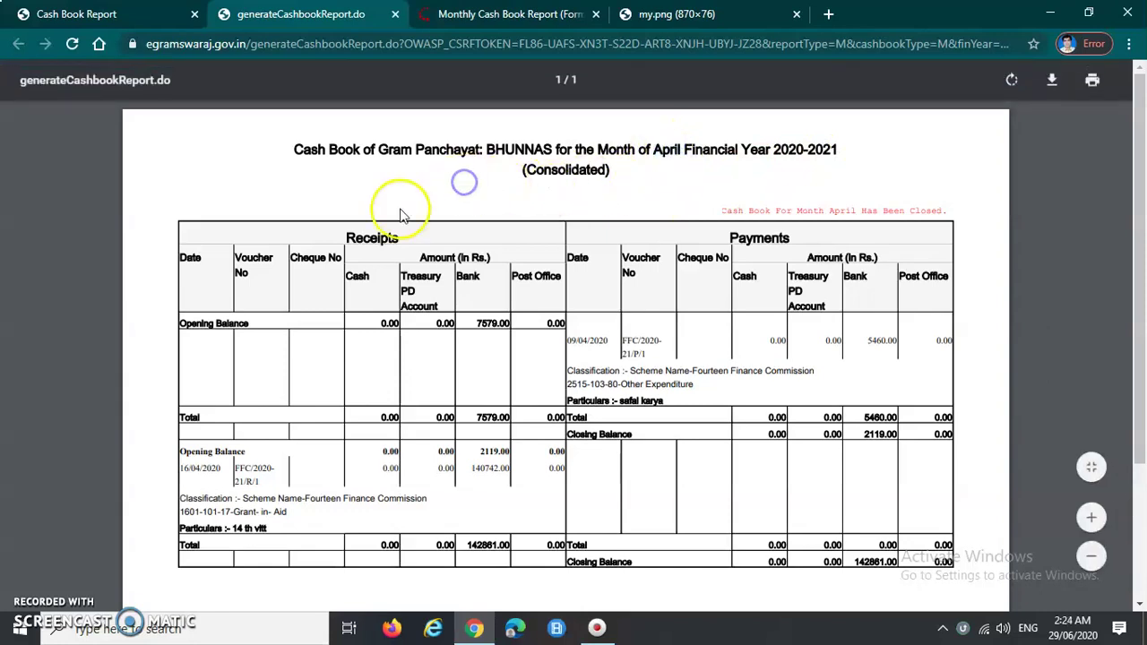
- Enlarge the cash book and examine its Receipts and Payments sections, including the opening bank balance under Receipts
scroll(357, 251, "down", 1)
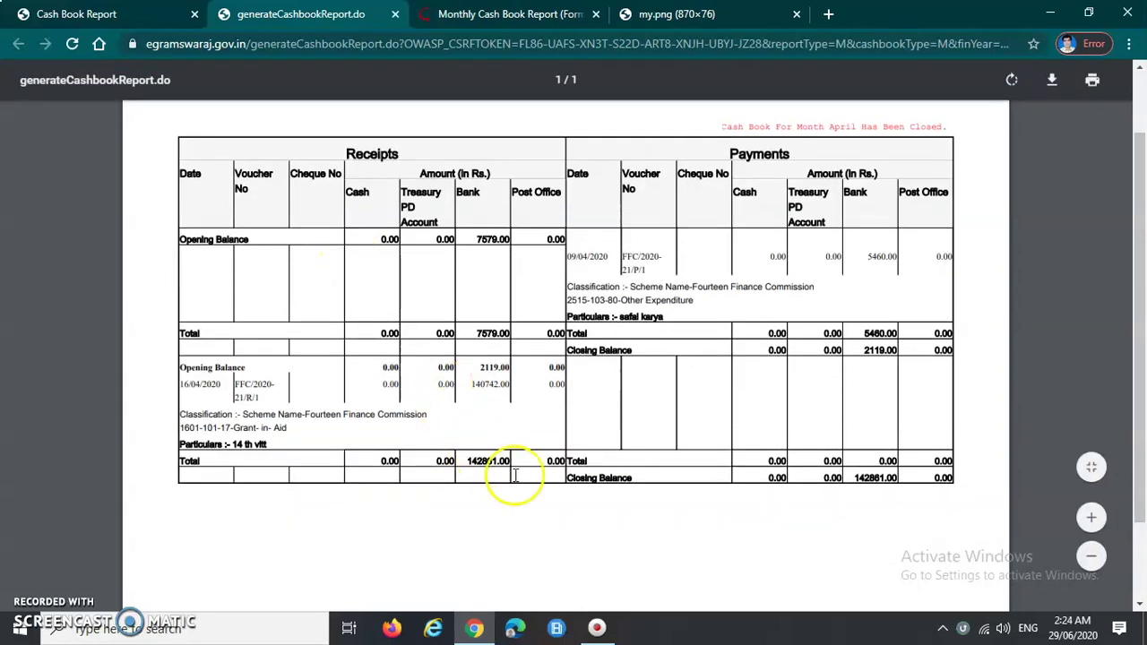
scroll(538, 489, "up", 1)
scroll(538, 488, "up", 1)
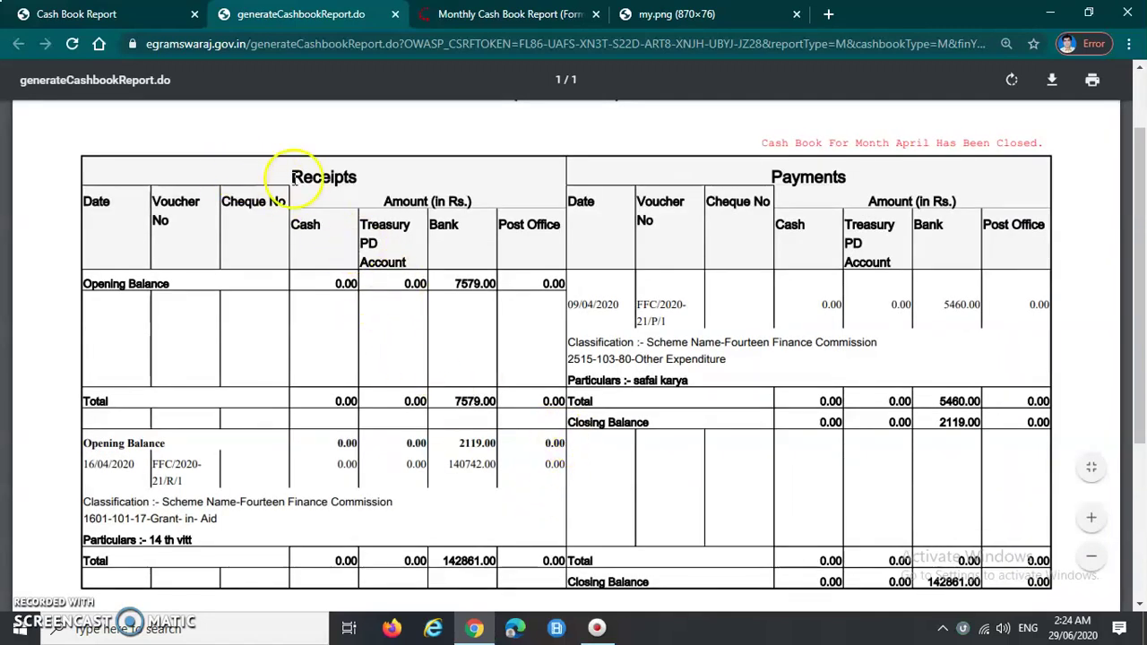
left_click_drag(773, 178, 832, 178)
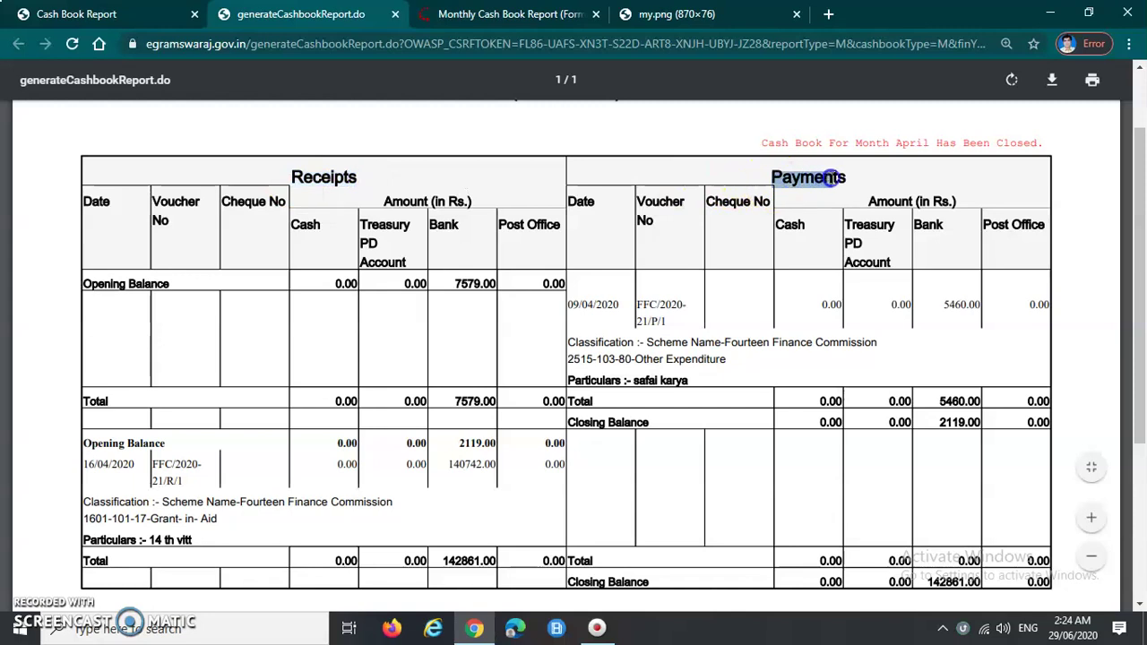
left_click(851, 177)
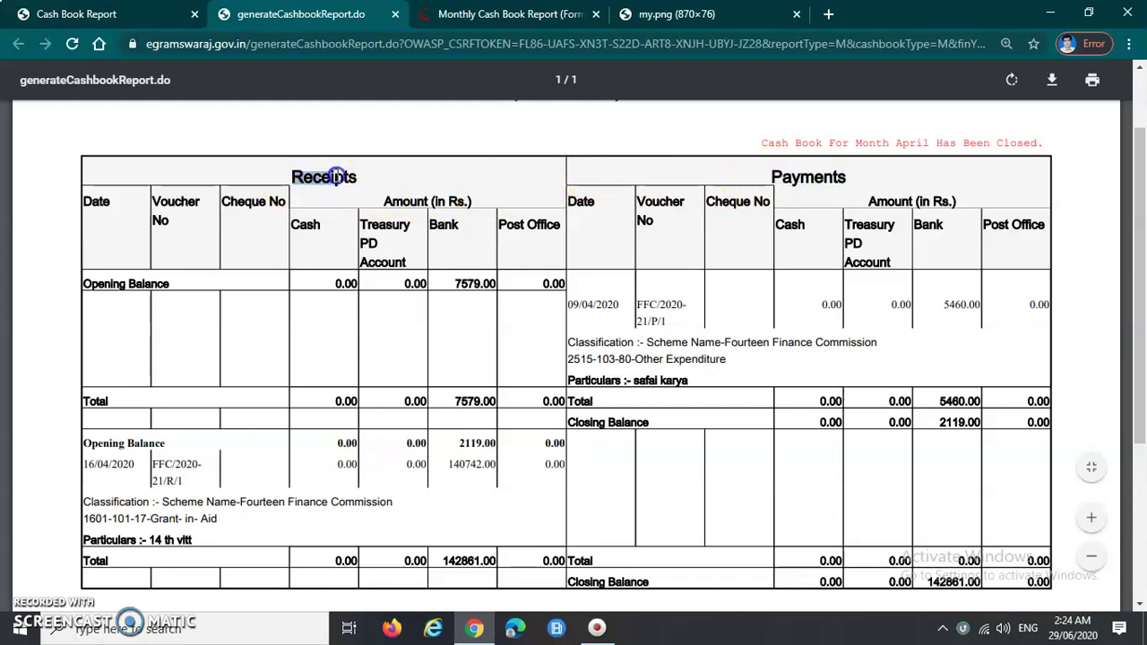
left_click(363, 172)
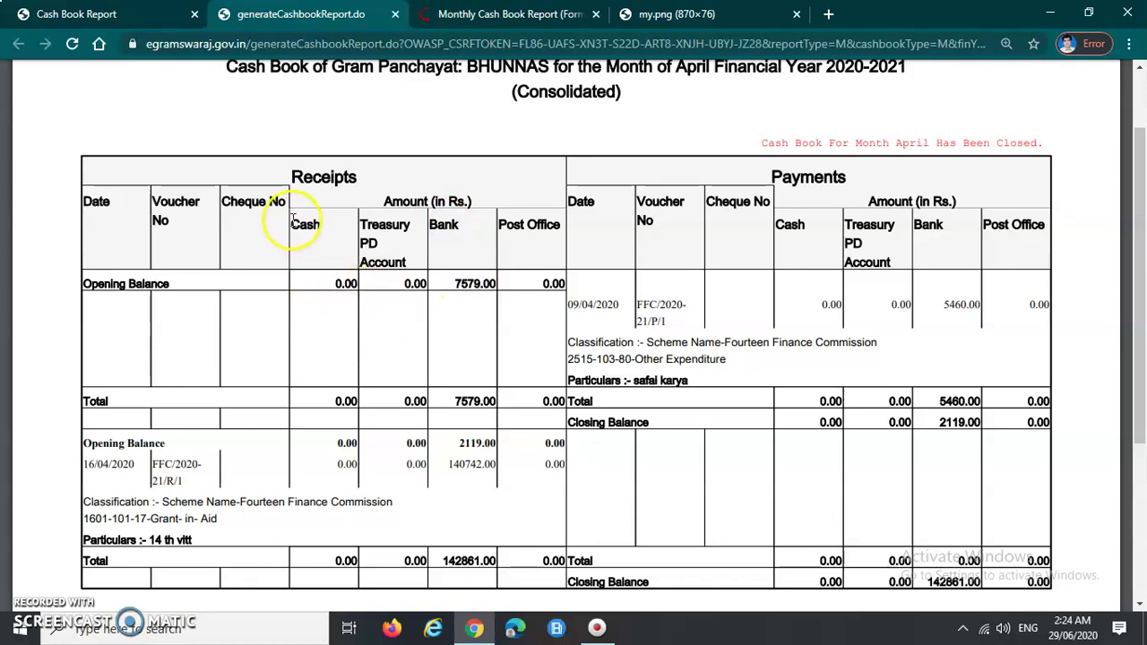
left_click(541, 224)
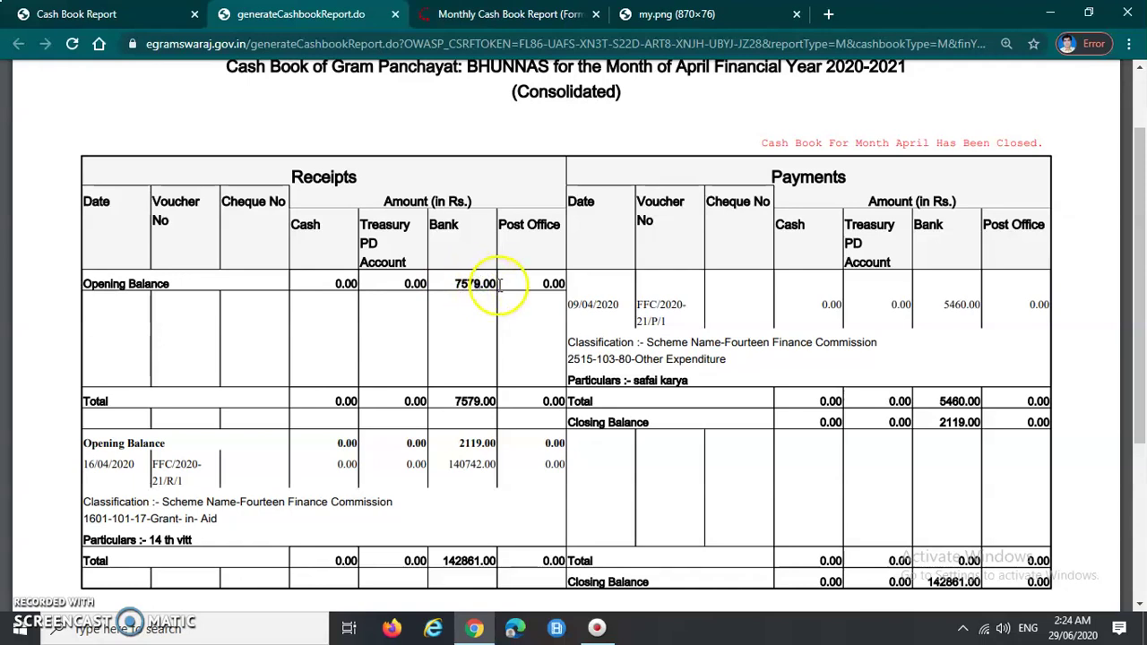
left_click(455, 283)
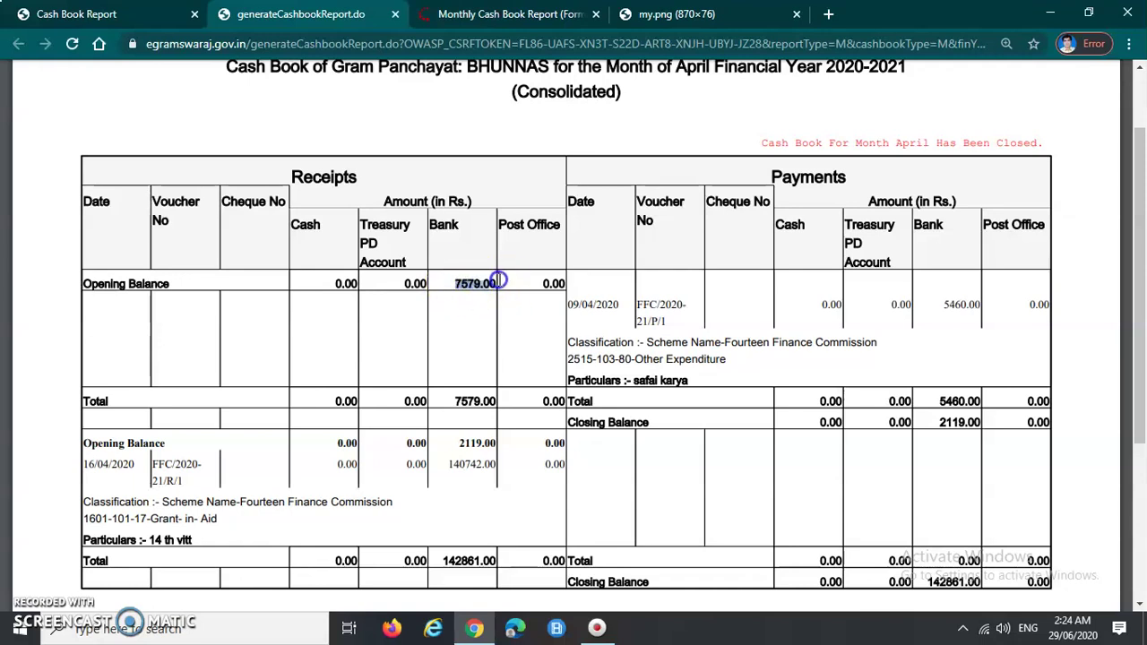
left_click(467, 315)
left_click(472, 320)
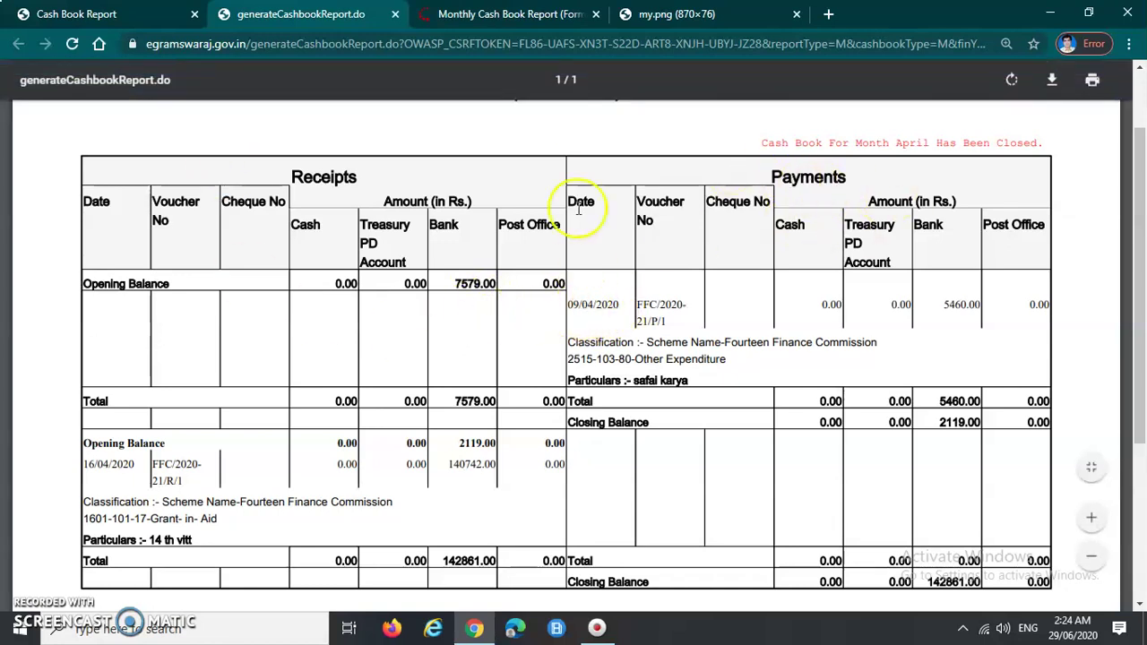
- Examine the column headings under Payments and the date and bank amount of the first payment voucher
left_click(646, 210)
left_click(721, 212)
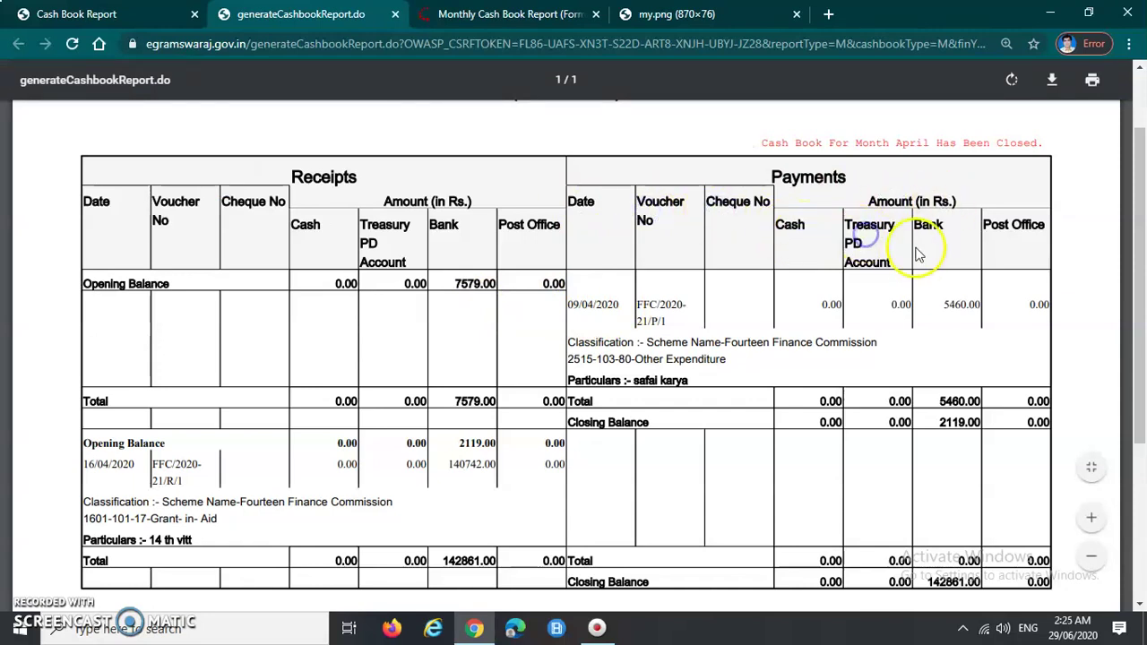
left_click(1013, 240)
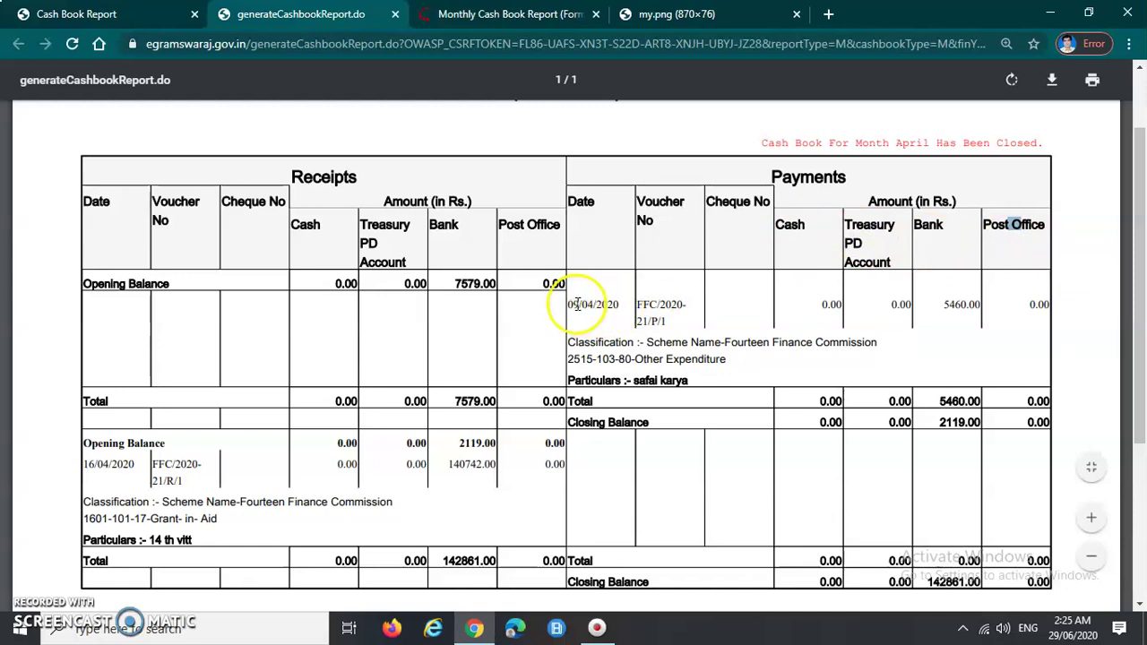
triple_click(604, 305)
left_click(603, 305)
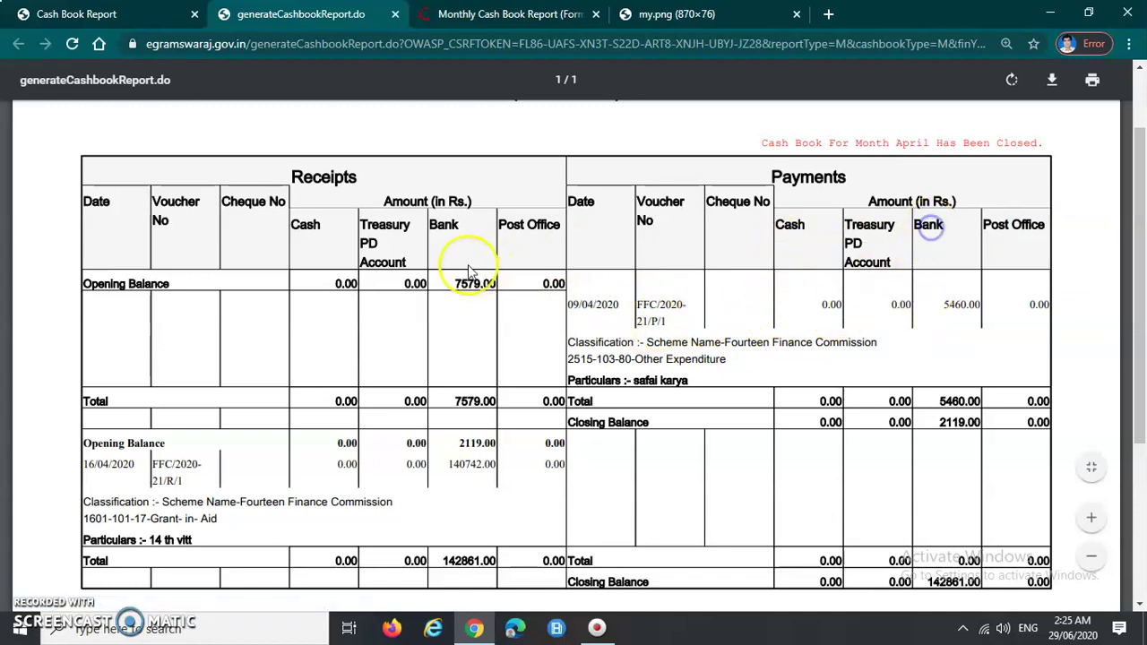
left_click(942, 309)
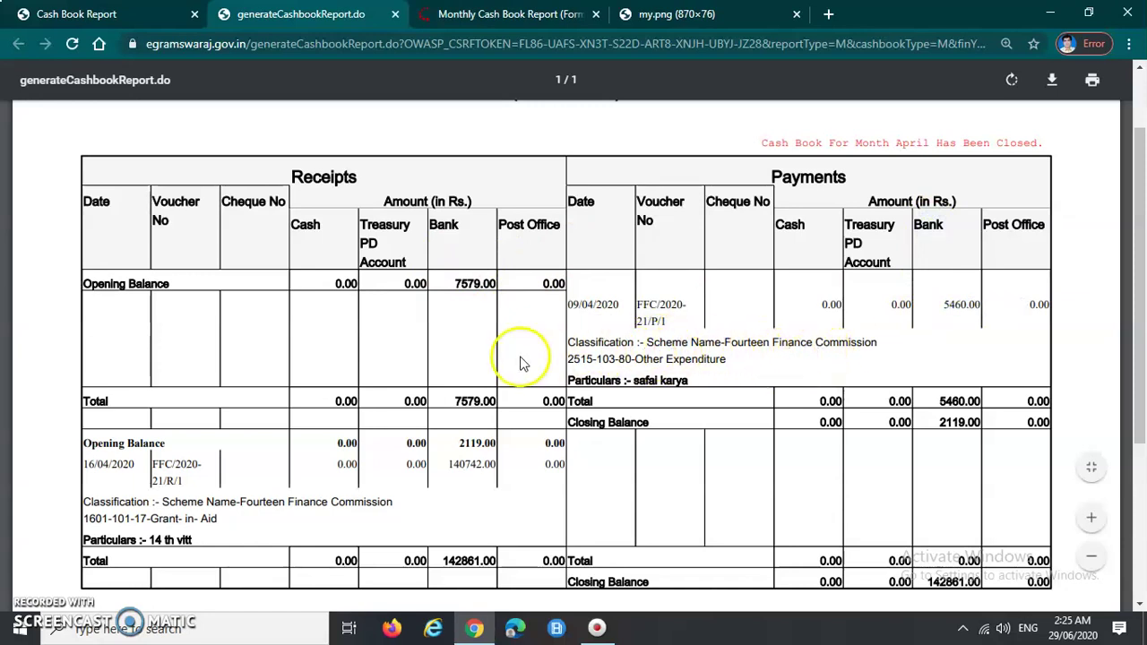
- Examine the scheme name and expenditure head in the classification lines of the first payment voucher
left_click_drag(604, 342, 875, 342)
left_click(819, 360)
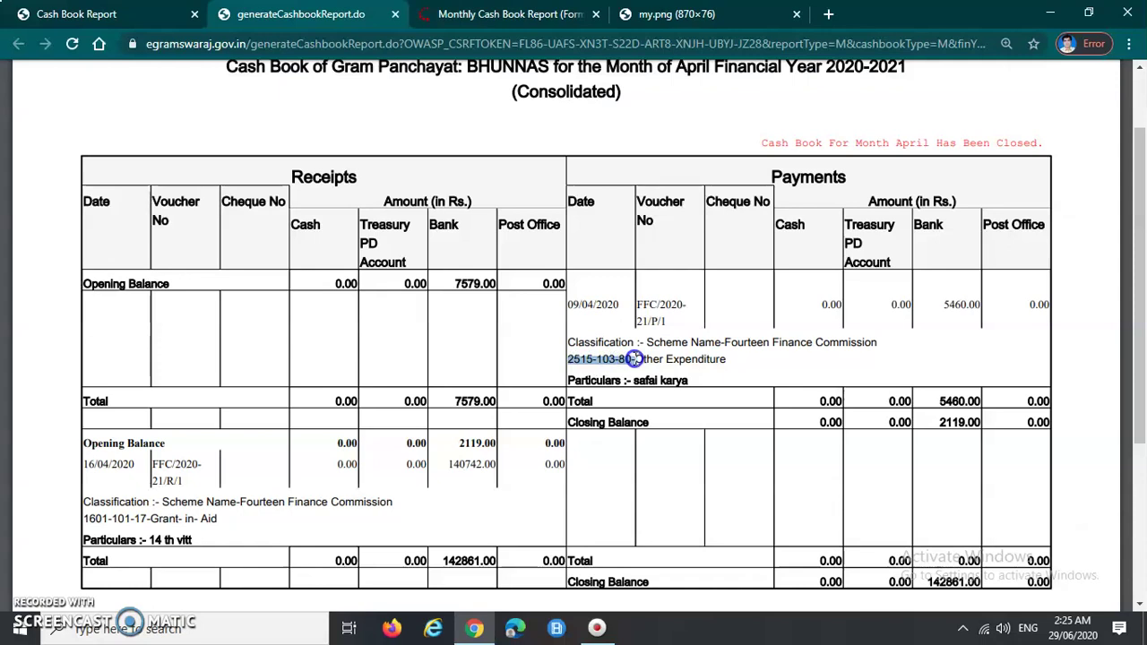
left_click_drag(651, 359, 738, 352)
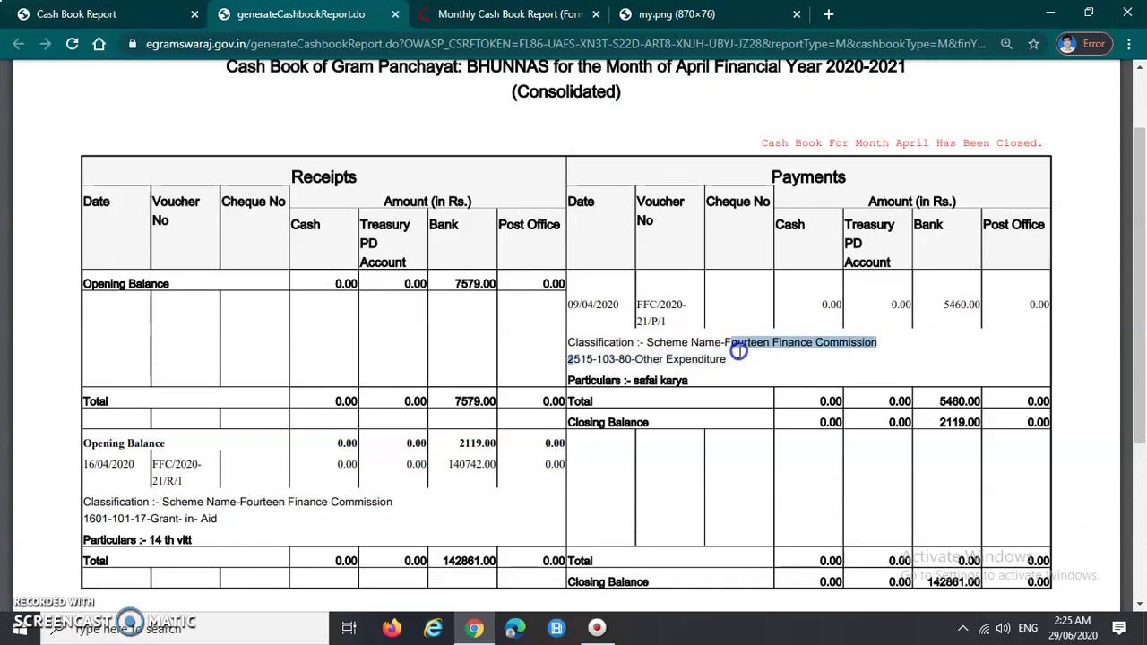
left_click(740, 359)
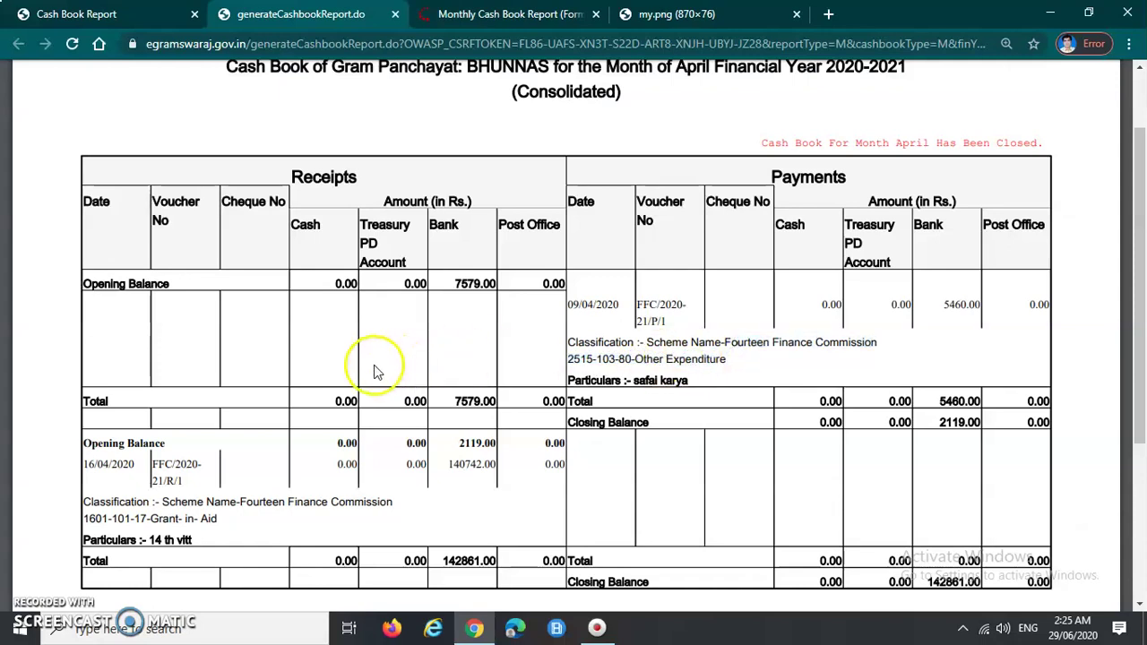
- Examine the first closing bank balance under Payments and the bank amount of the receipt voucher dated 16/04/2020
scroll(175, 389, "down", 1)
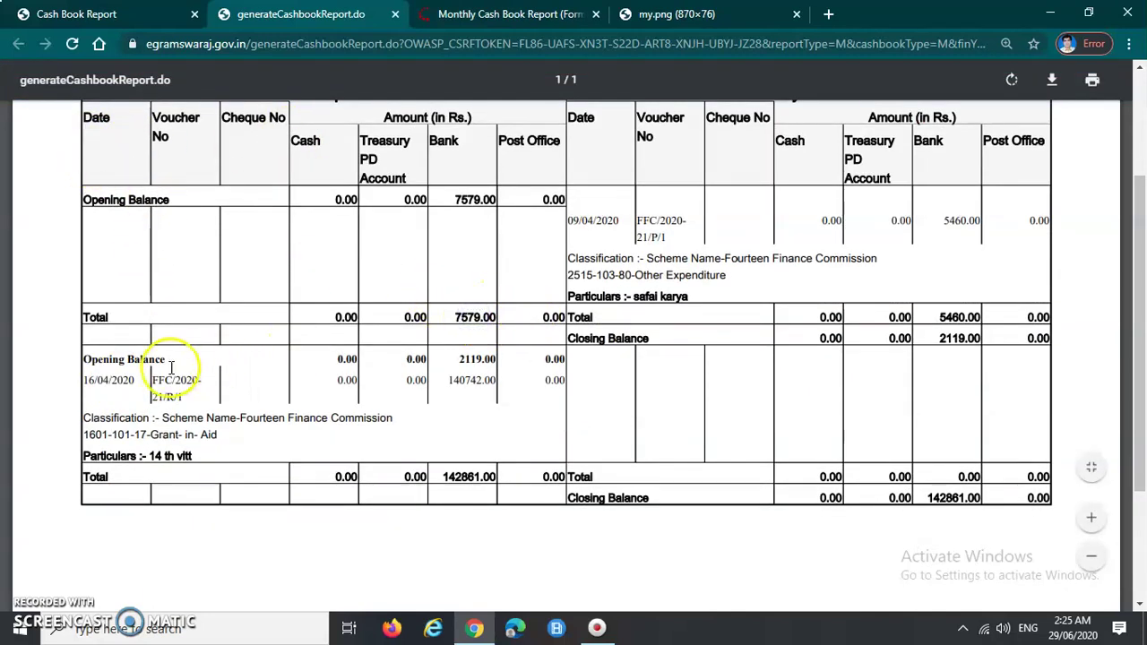
scroll(663, 332, "up", 1)
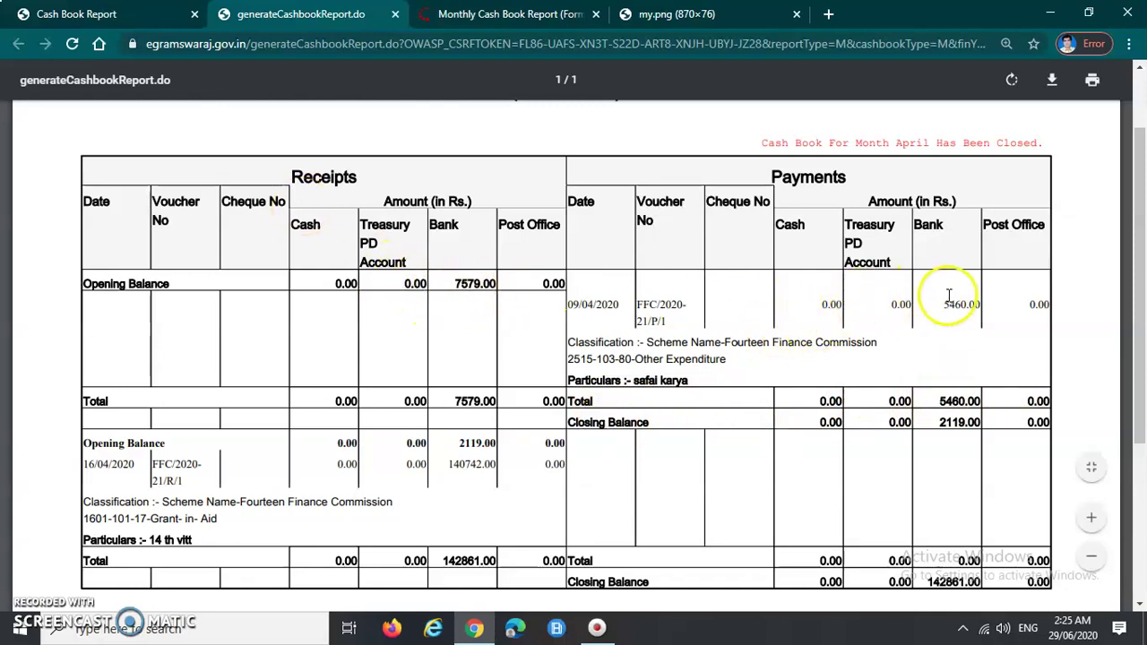
left_click(938, 424)
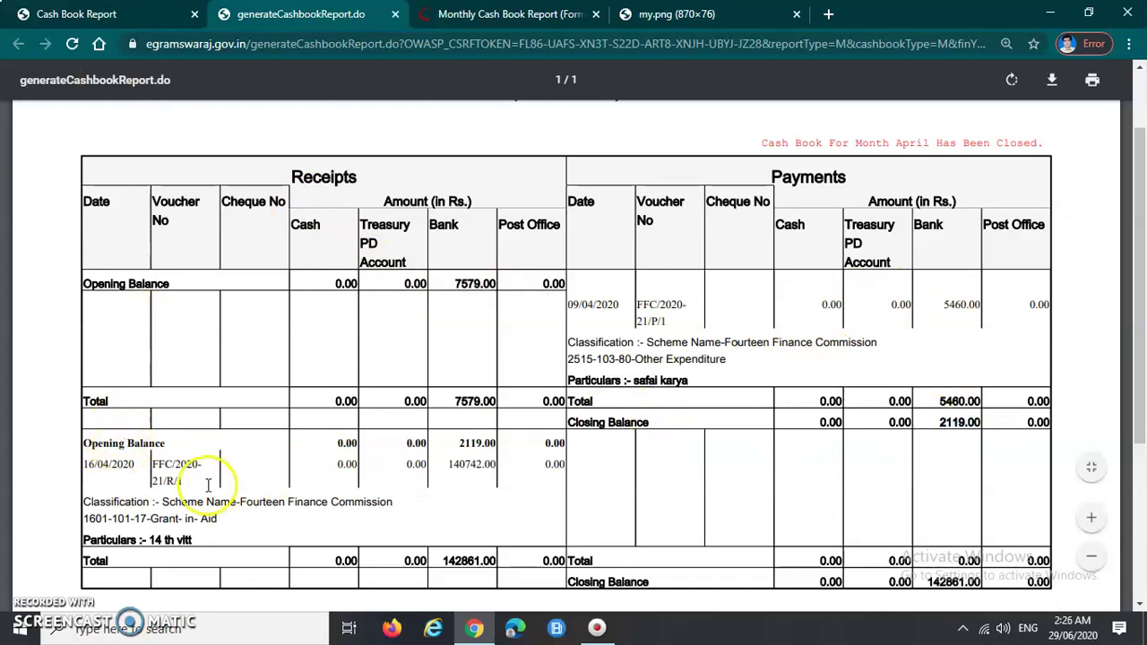
scroll(100, 470, "down", 1)
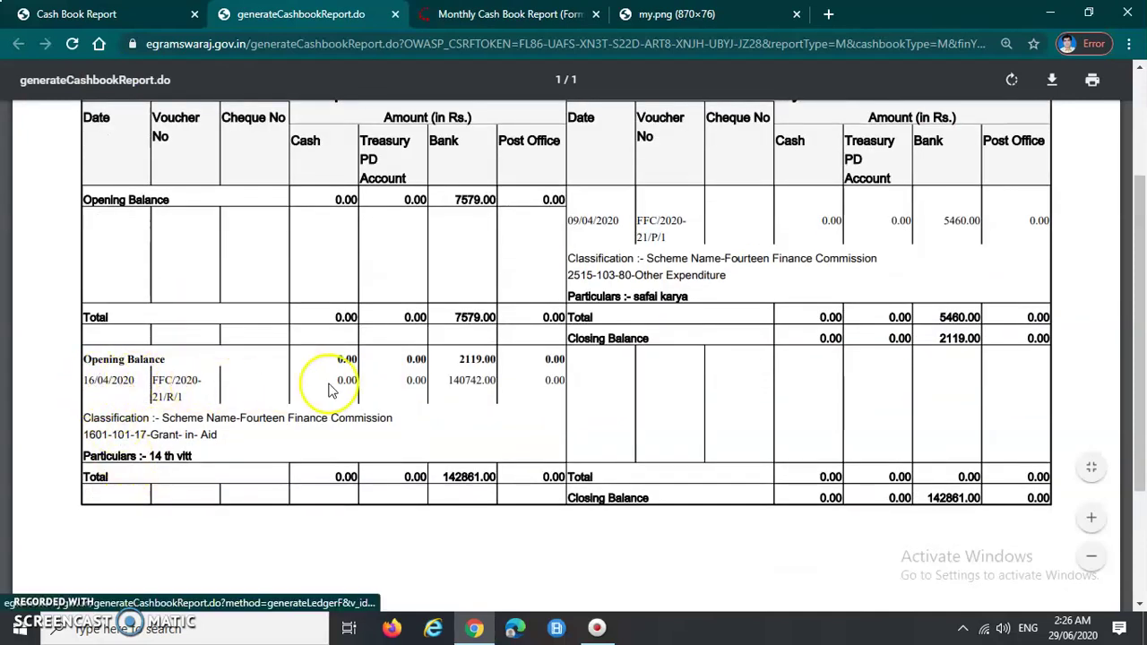
left_click(449, 380)
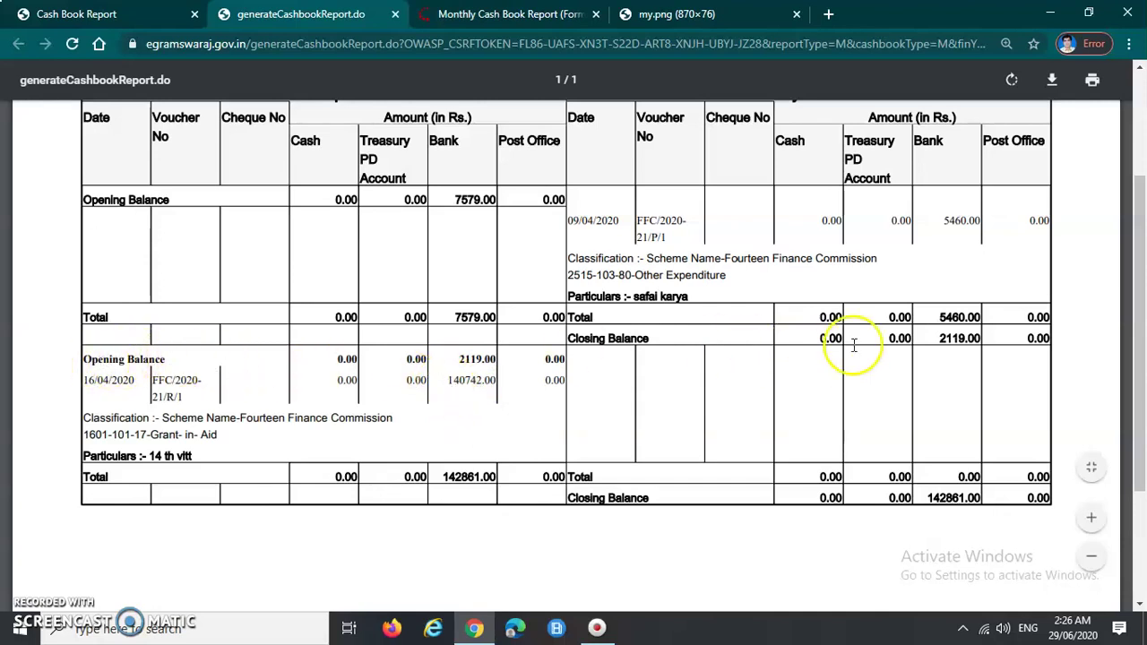
- Compare the first closing bank balance under Payments with the next opening balance under Receipts, and check the receipt voucher's date and bank amount
left_click(952, 343)
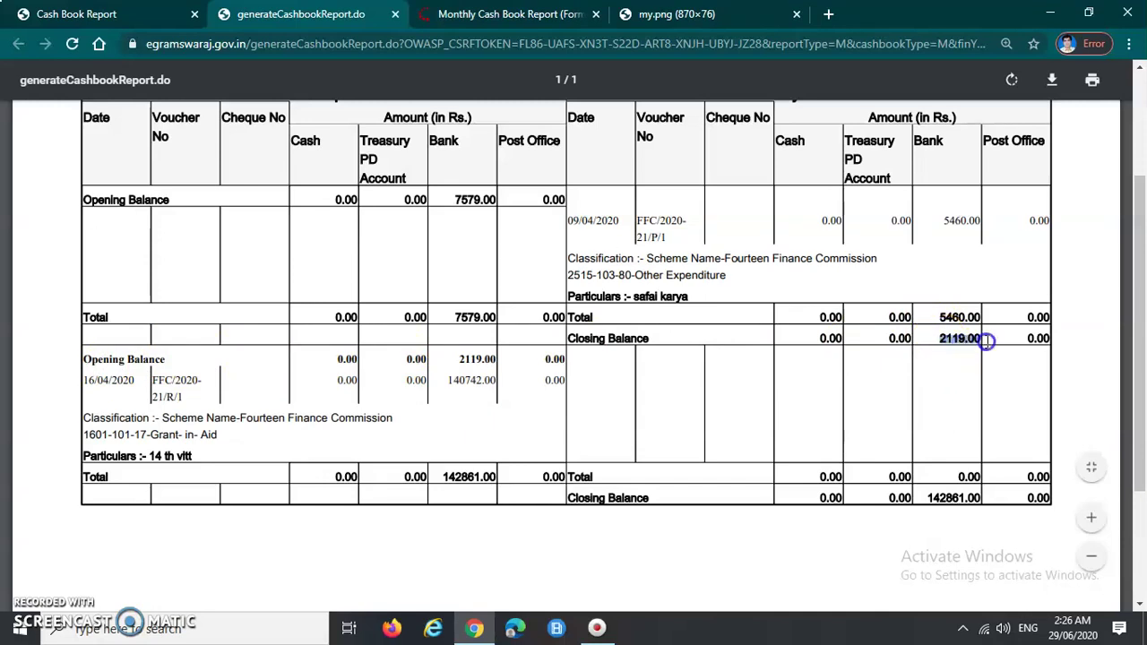
left_click(968, 349)
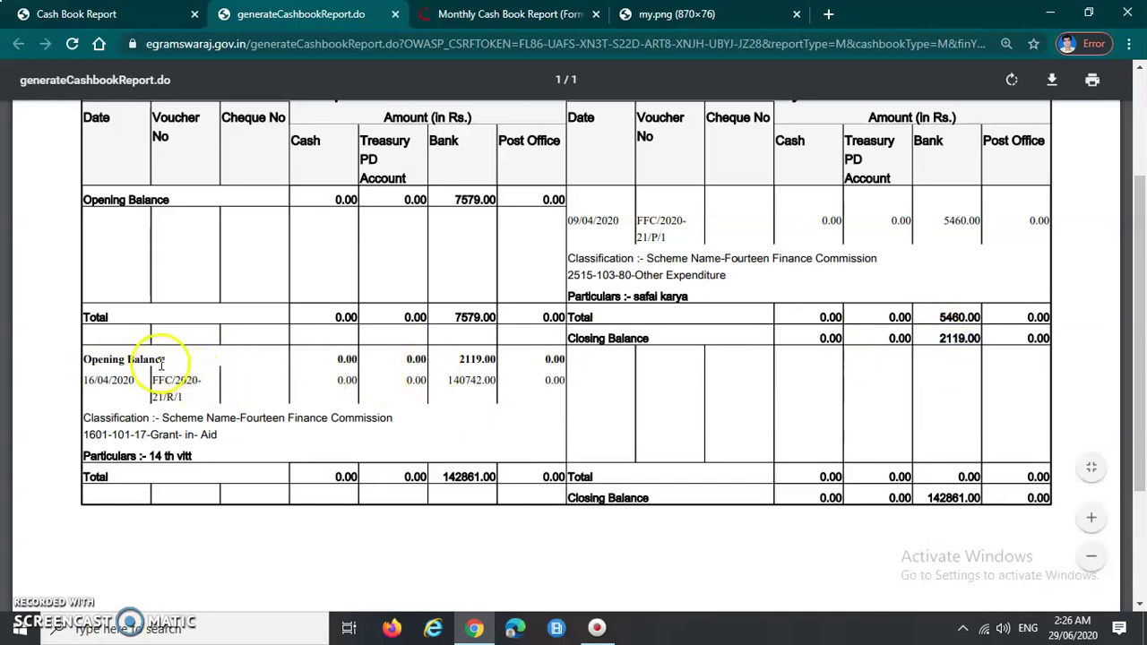
left_click_drag(460, 361, 490, 360)
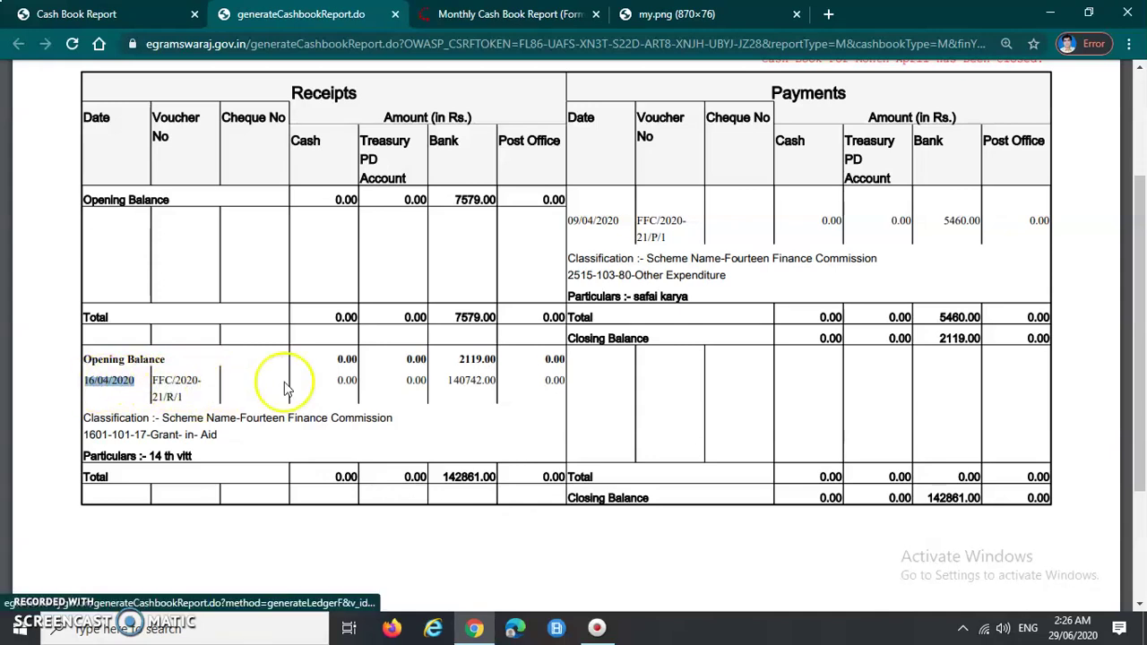
left_click_drag(447, 386, 486, 386)
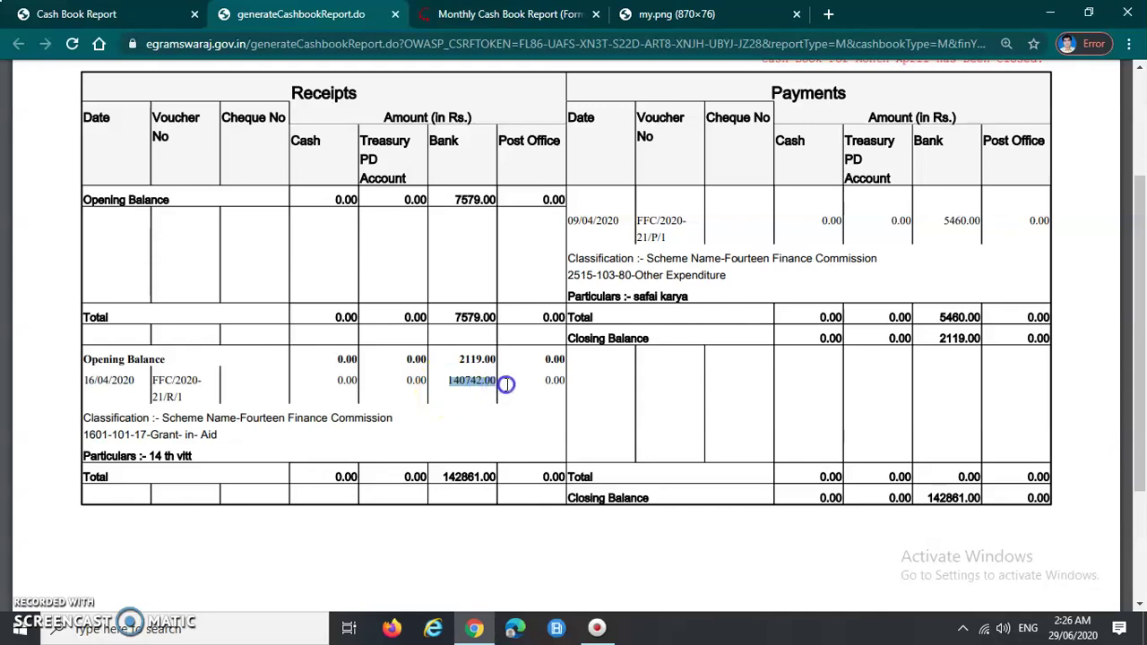
left_click(525, 412)
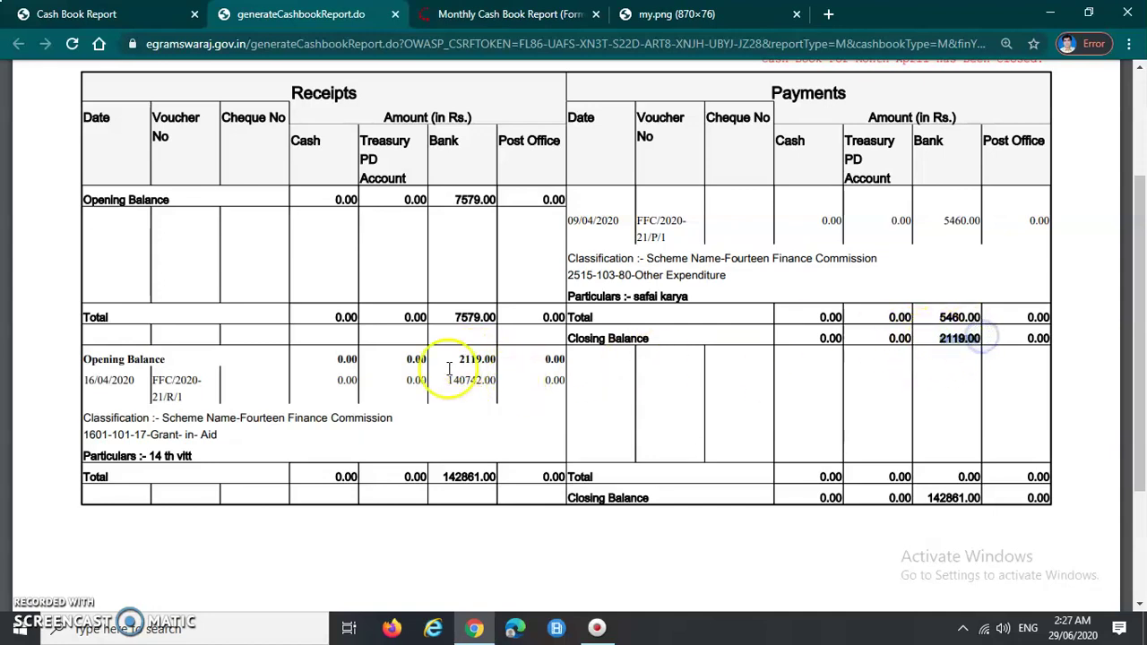
- Check the second opening balance and the receipt voucher's bank amount against the Receipts total and the final closing balance under Payments
left_click_drag(457, 358, 492, 357)
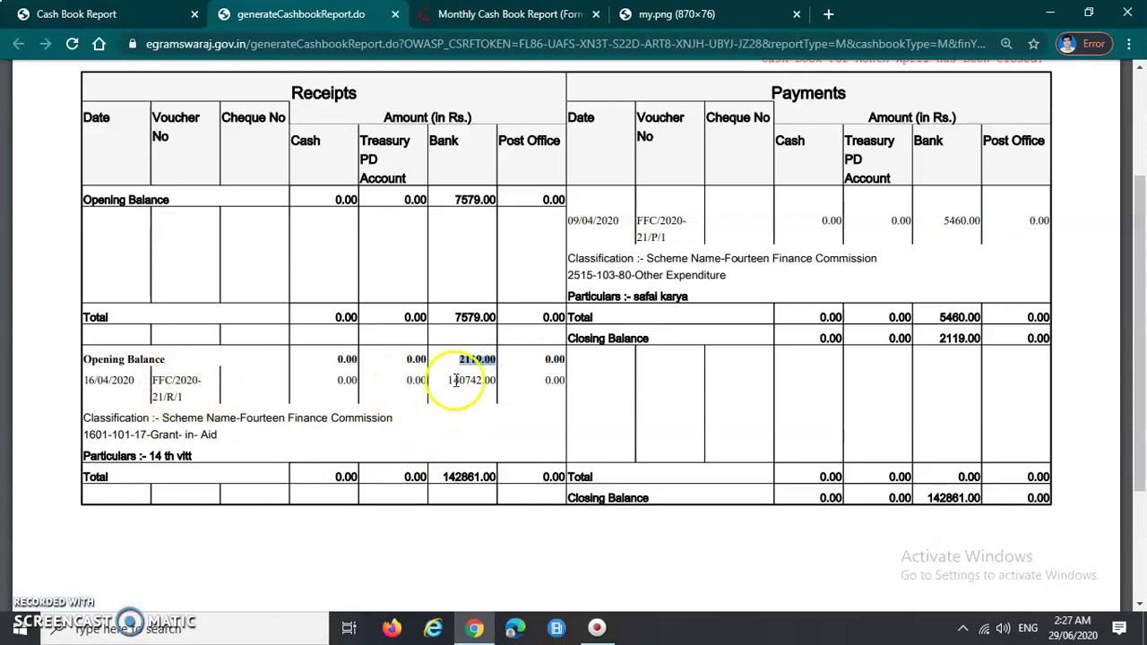
left_click_drag(449, 380, 470, 380)
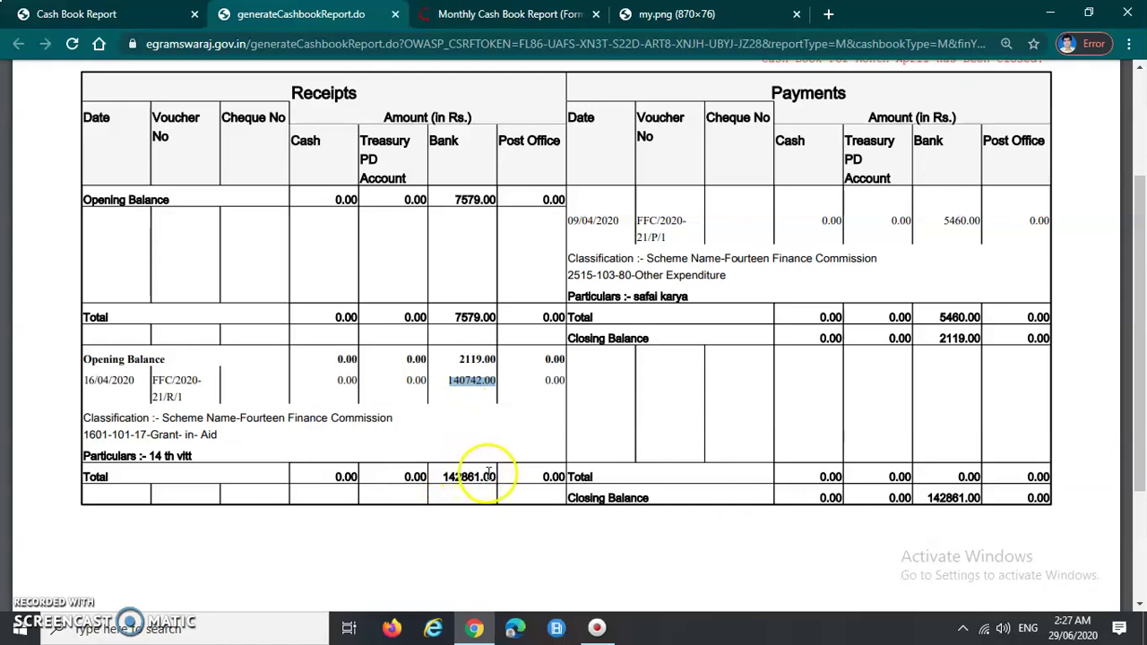
left_click_drag(421, 477, 496, 477)
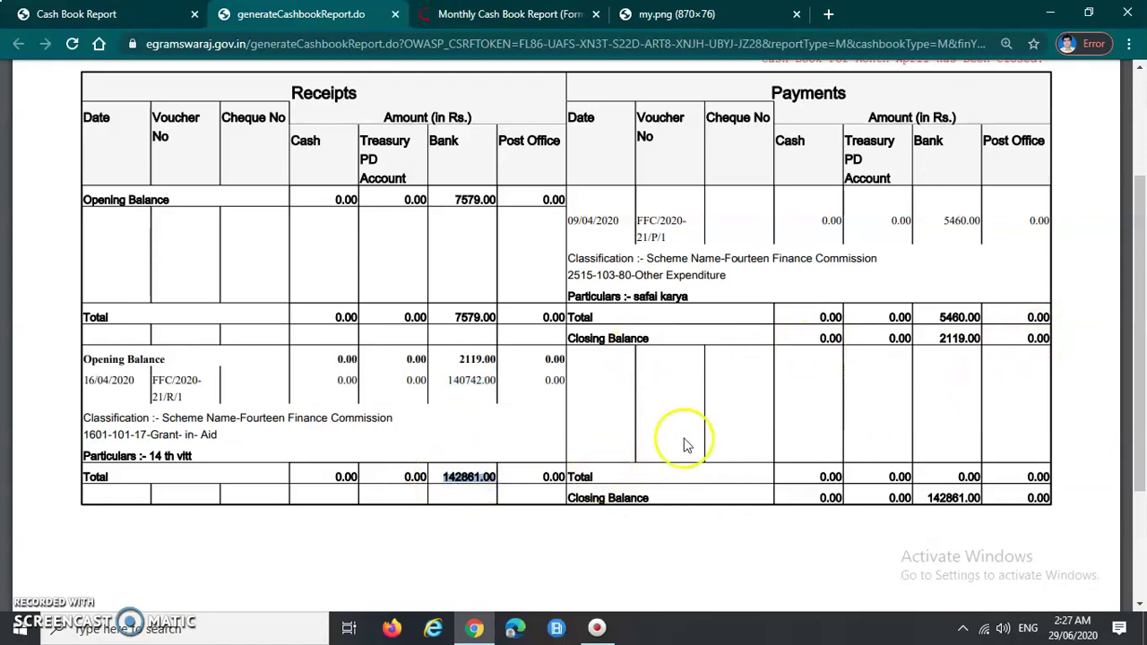
left_click(592, 466)
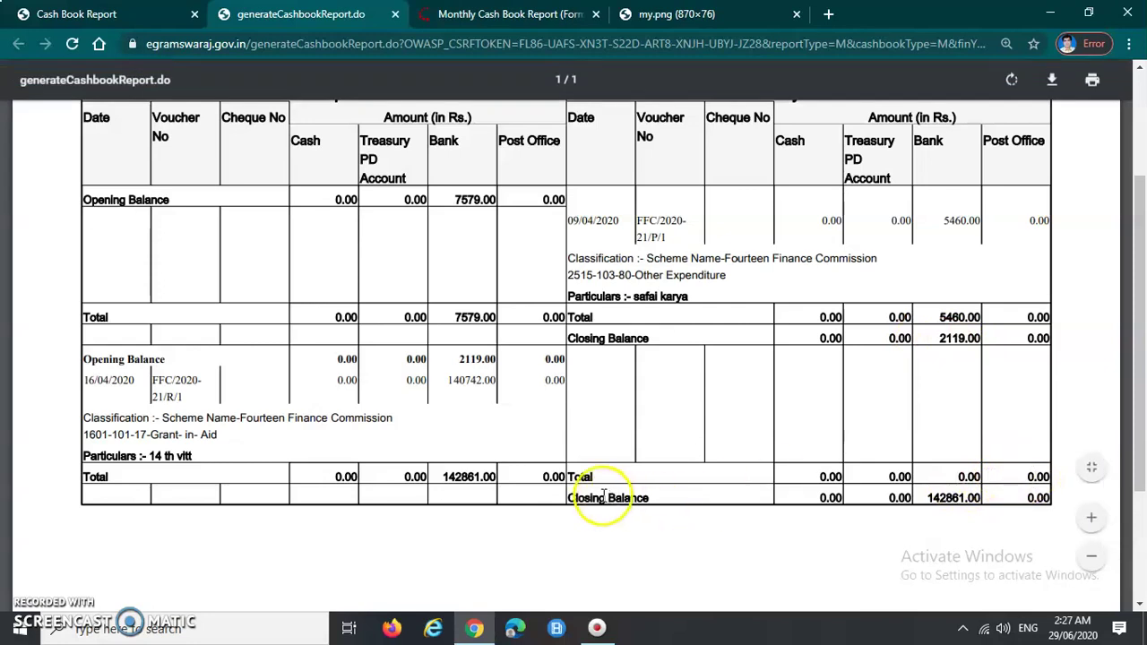
left_click_drag(446, 476, 480, 477)
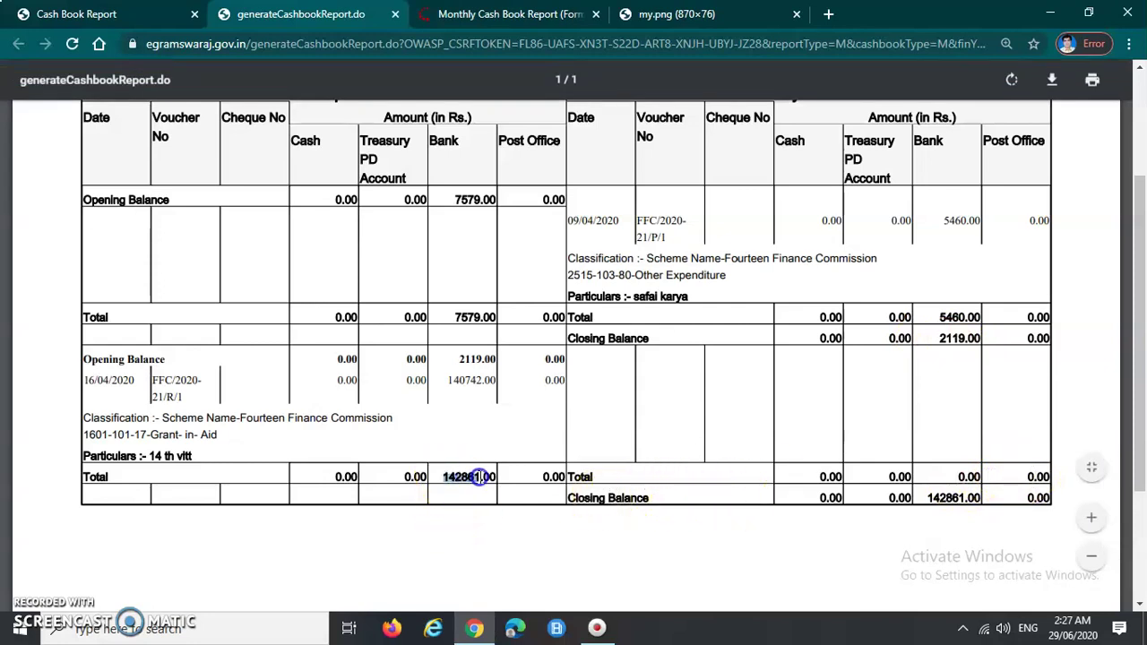
left_click(928, 497)
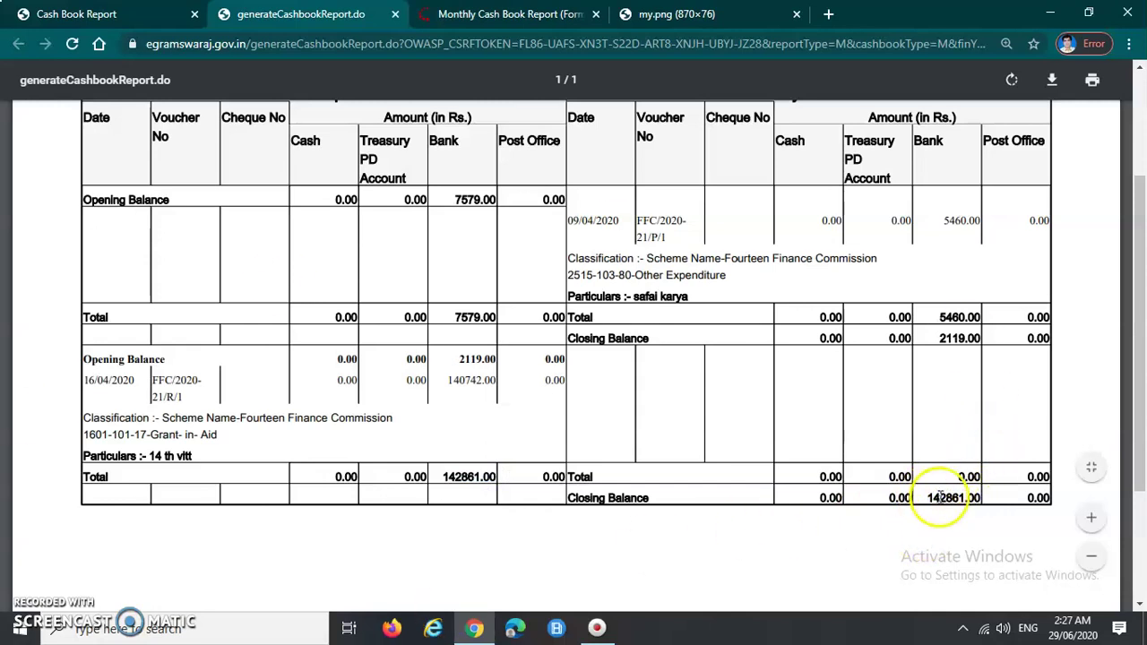
- Examine the cash book's title for the month that the receipts and payments cover
scroll(704, 544, "up", 1)
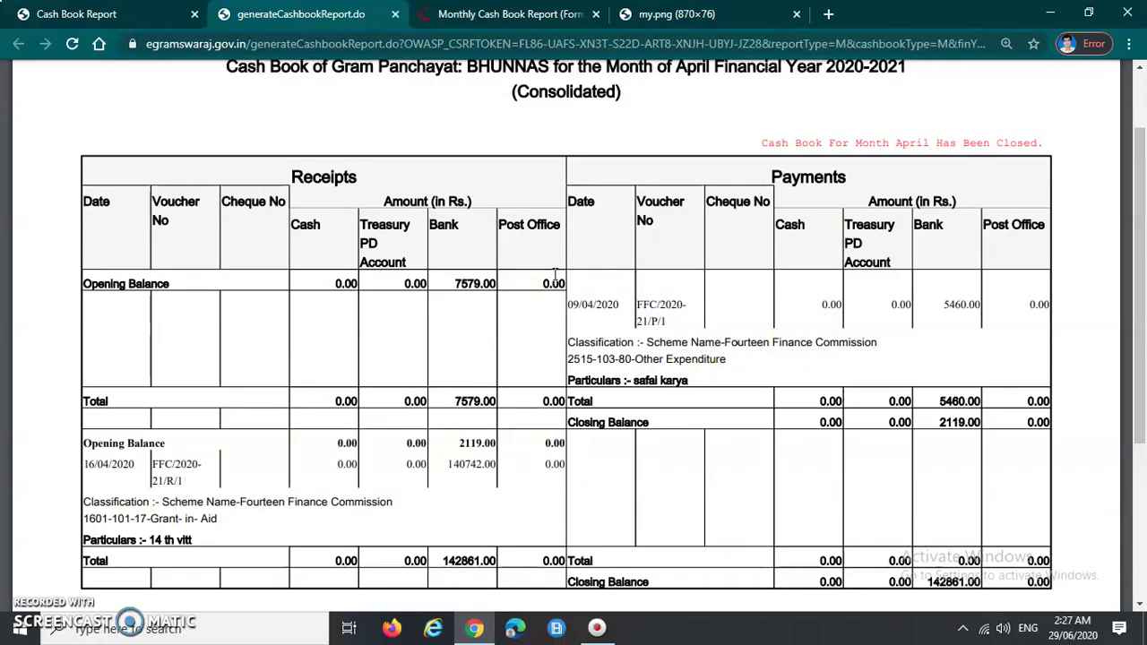
scroll(600, 287, "up", 1)
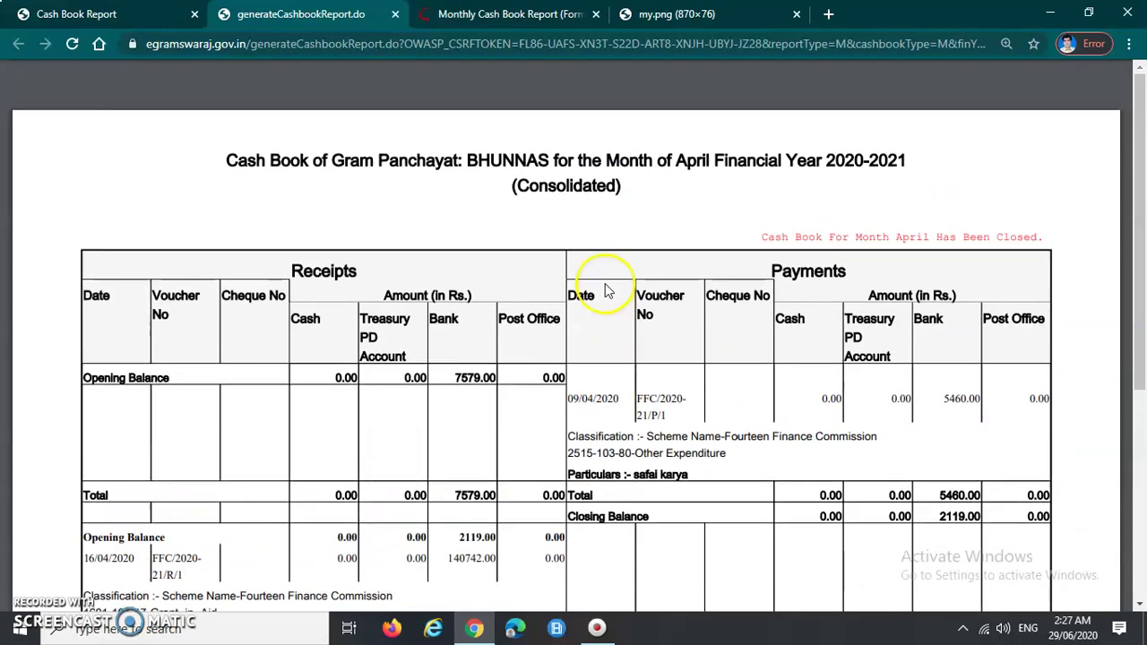
scroll(524, 302, "down", 1)
scroll(524, 303, "down", 1)
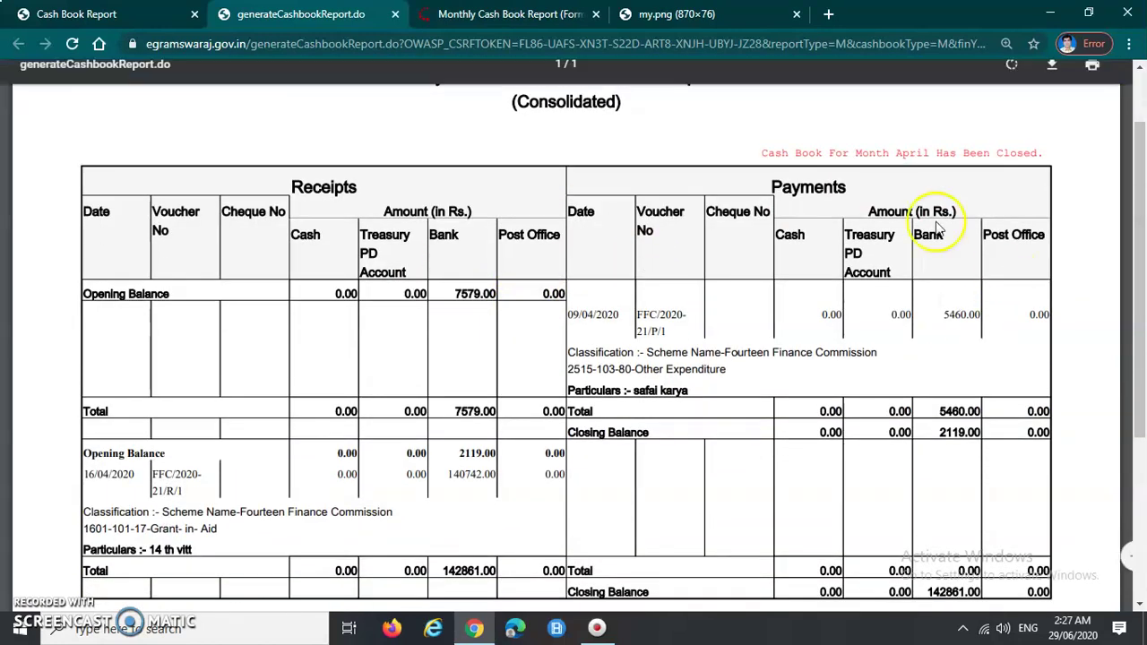
scroll(505, 228, "up", 2)
scroll(505, 227, "up", 1)
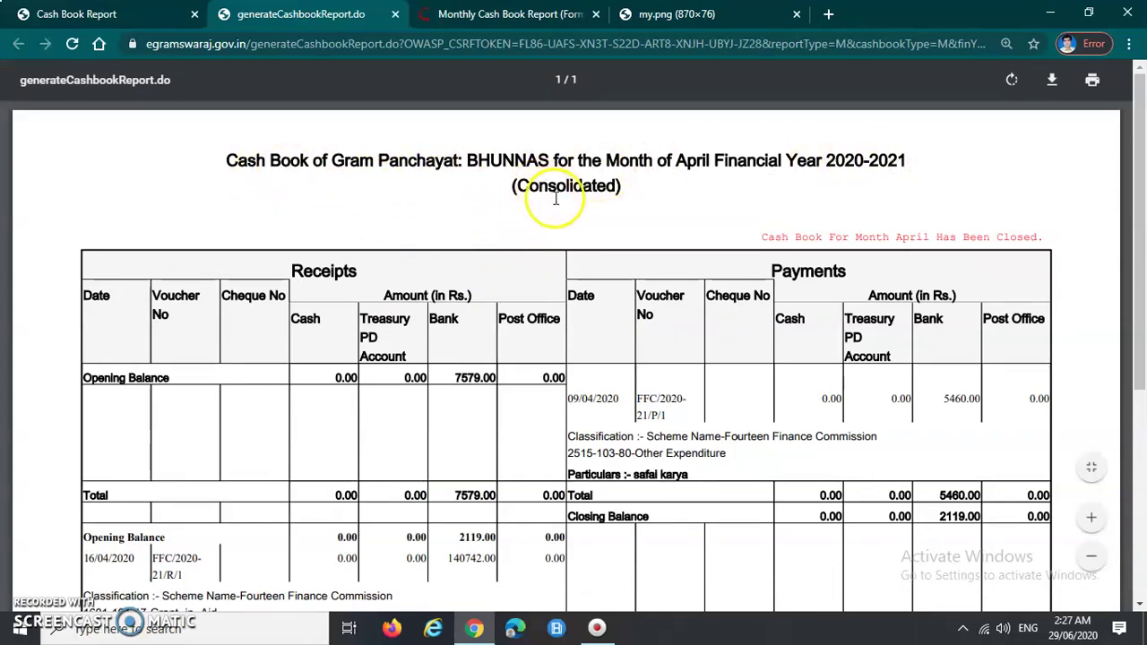
double_click(690, 165)
left_click(696, 203)
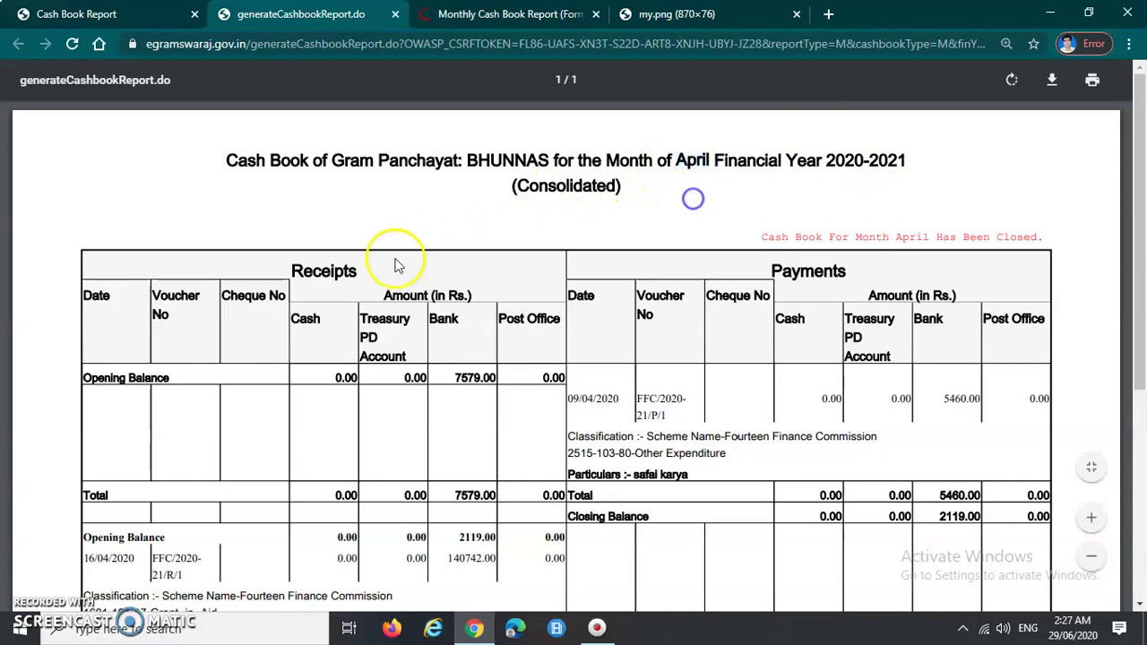
- Look over the whole April cash book and examine its full title, including the Gram Panchayat and financial year
scroll(305, 285, "down", 1)
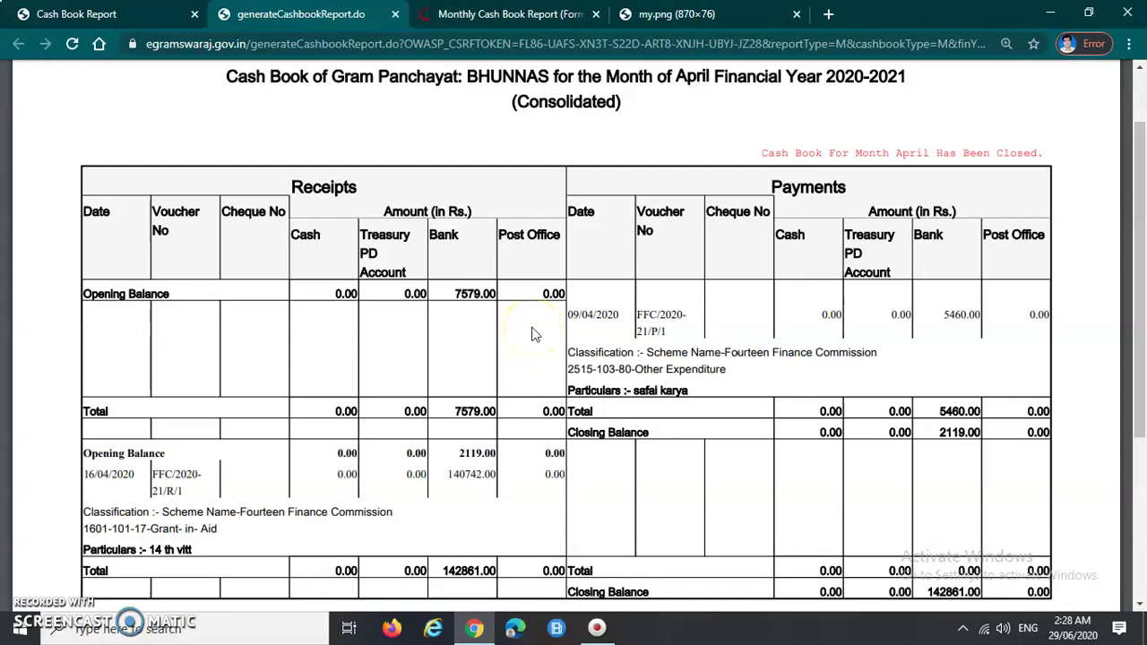
scroll(533, 334, "down", 1)
scroll(533, 335, "up", 2)
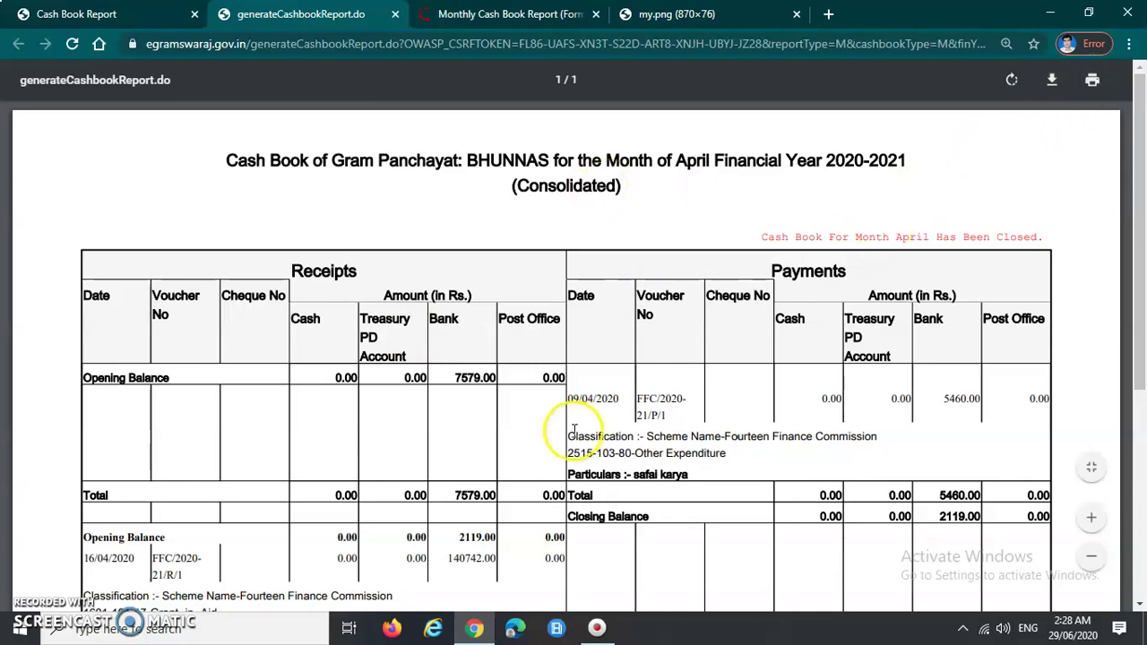
scroll(572, 428, "down", 3)
scroll(569, 427, "up", 3)
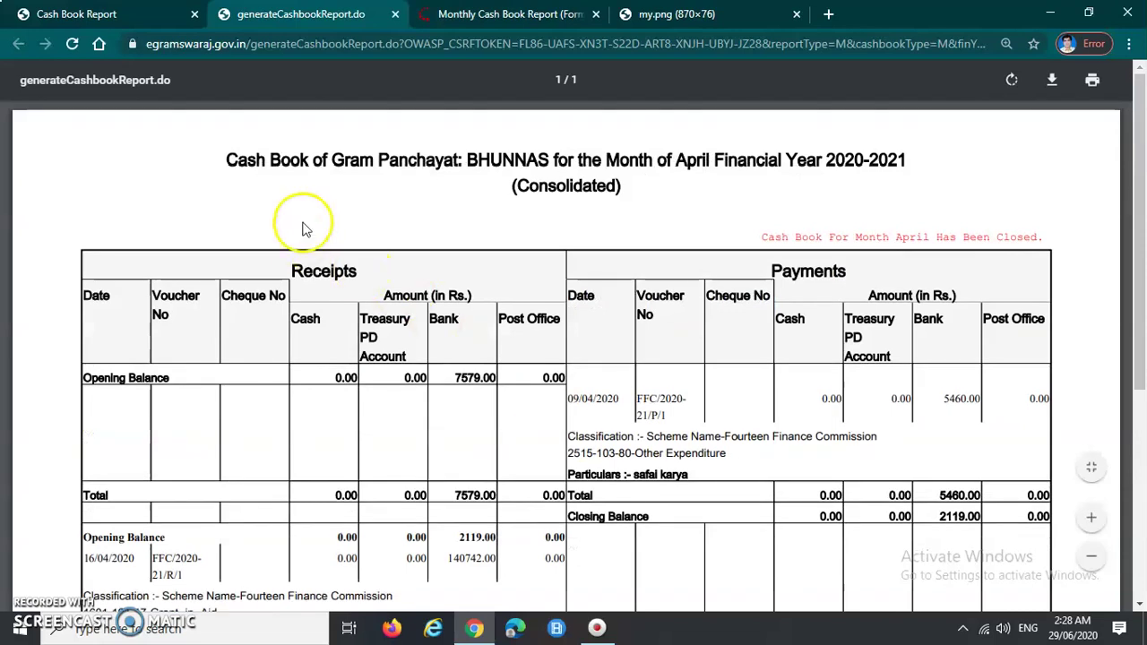
left_click_drag(222, 164, 830, 224)
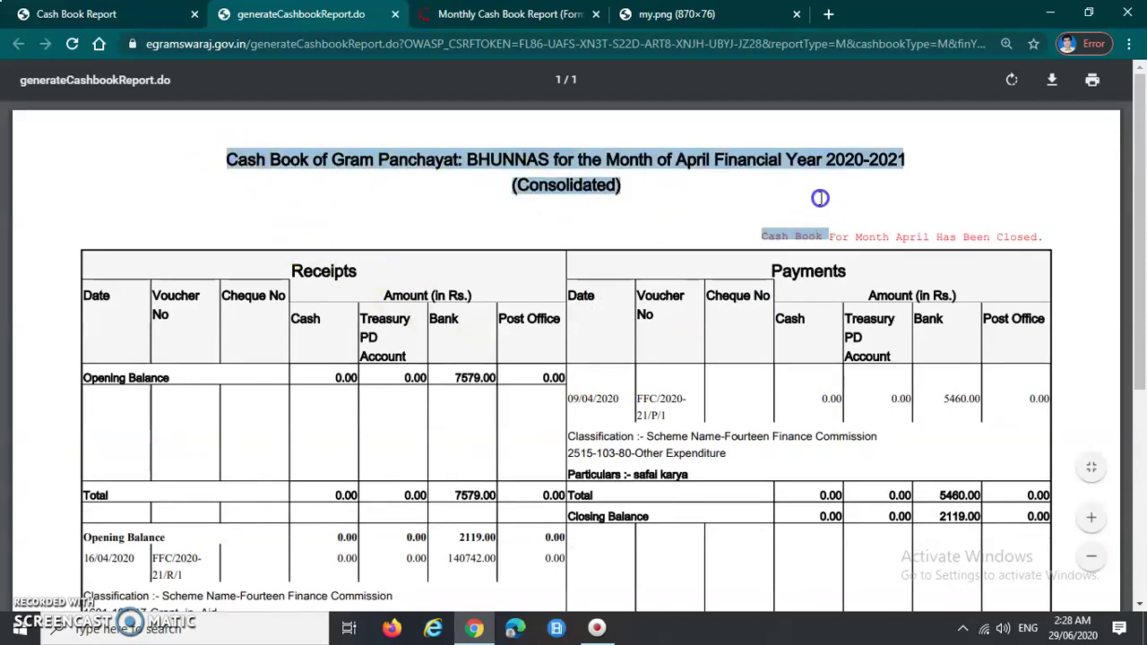
left_click(674, 231)
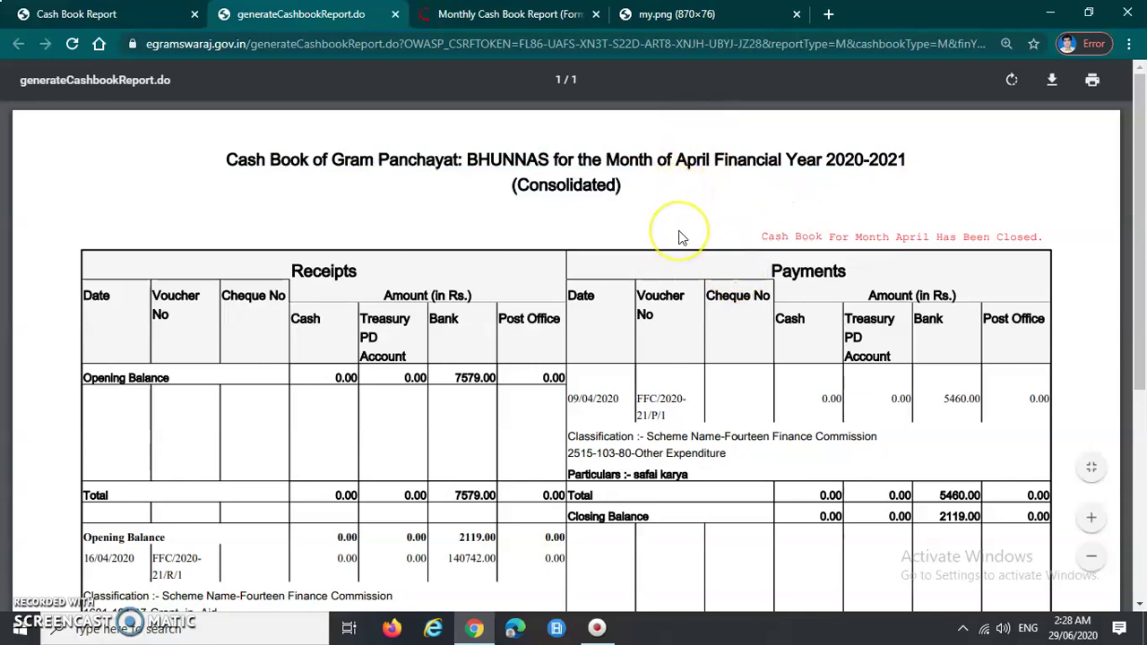
- Review the Receipts and Payments sections once more, from the first payment voucher down to the final totals and closing balance
scroll(622, 264, "down", 1)
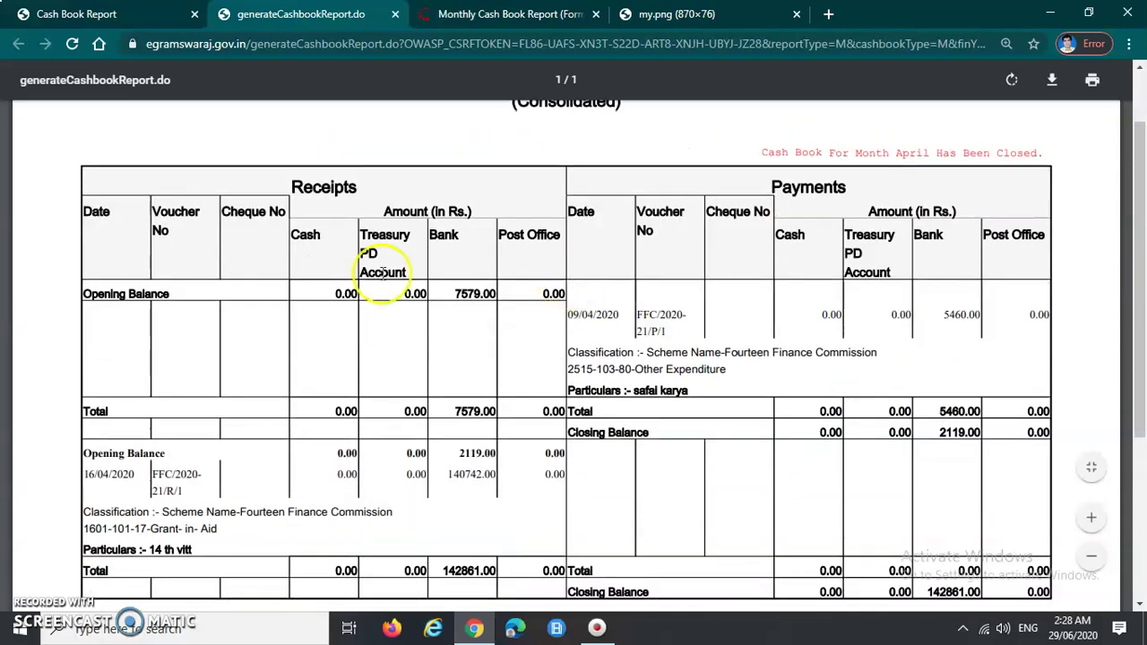
scroll(730, 376, "down", 2)
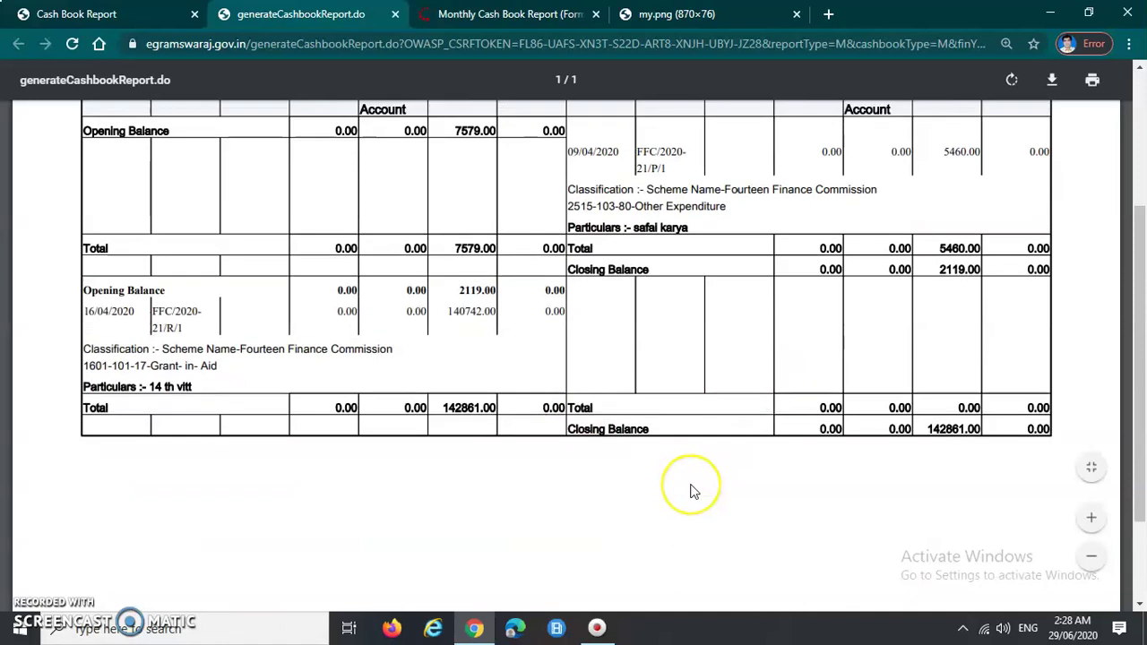
scroll(691, 489, "up", 1)
scroll(691, 489, "up", 1)
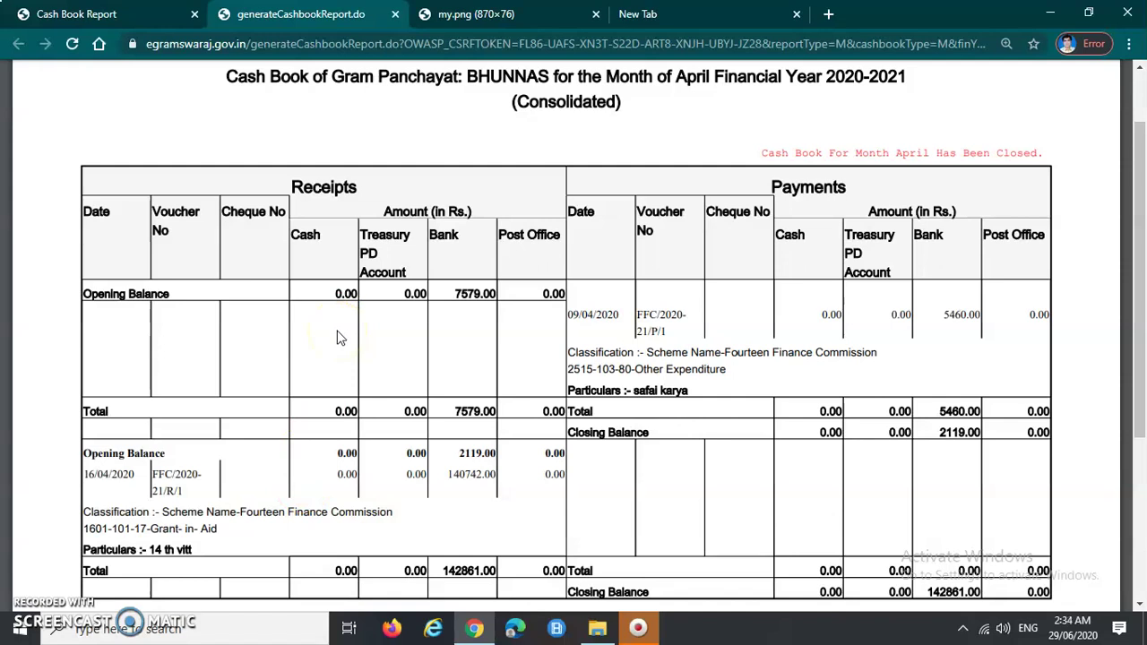
left_click(598, 135)
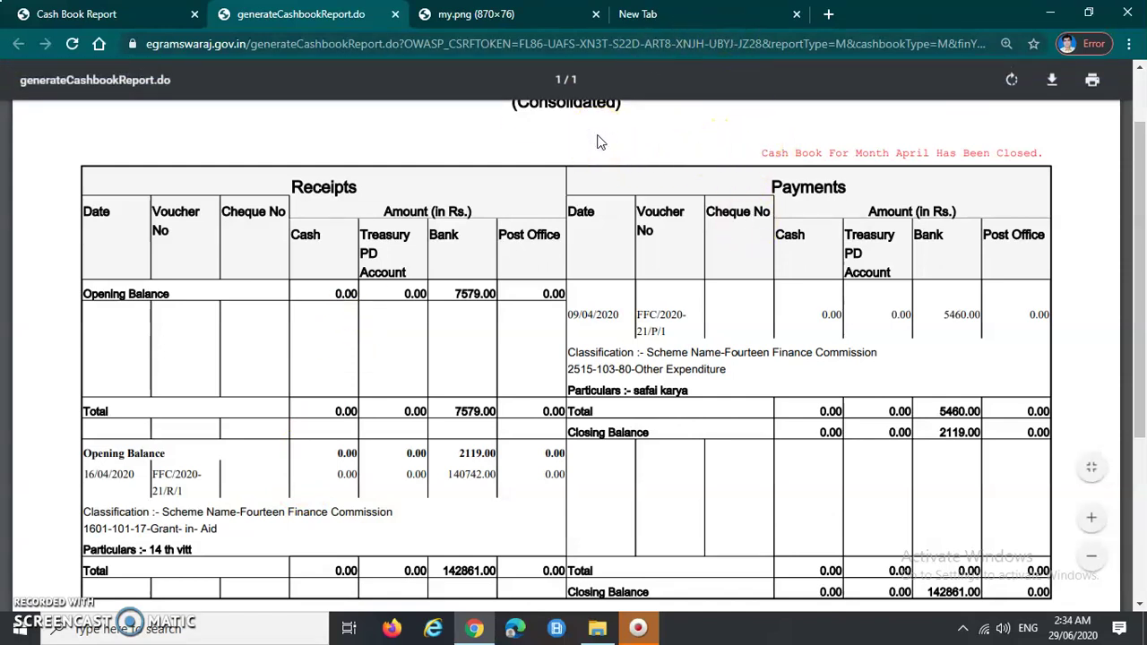
left_click(617, 283)
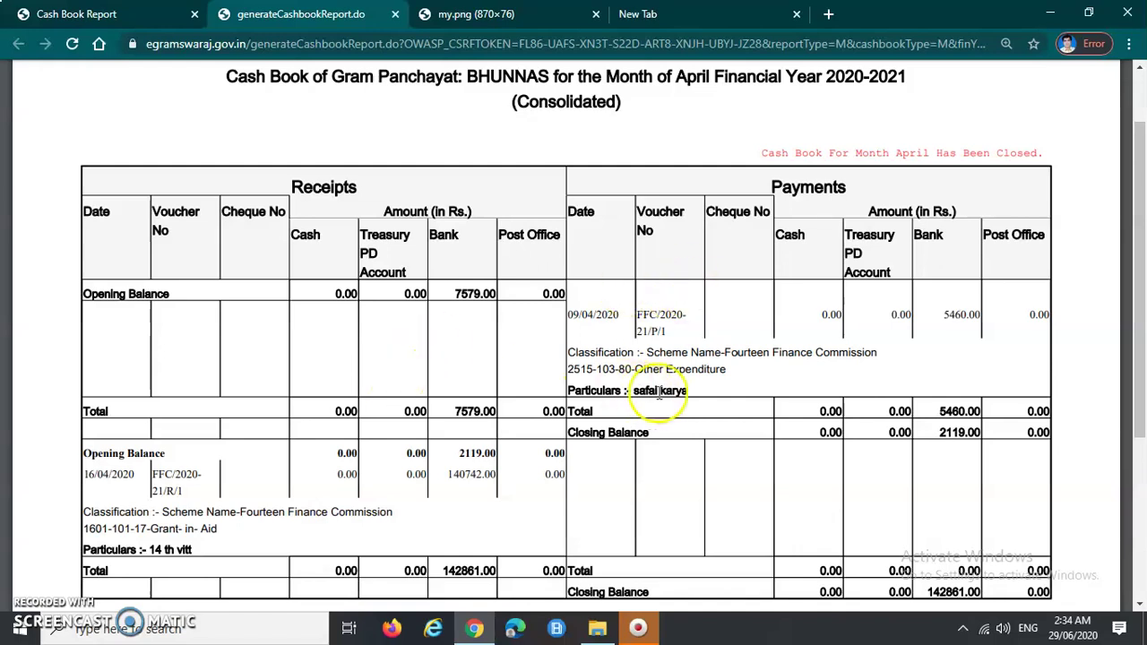
scroll(513, 404, "down", 1)
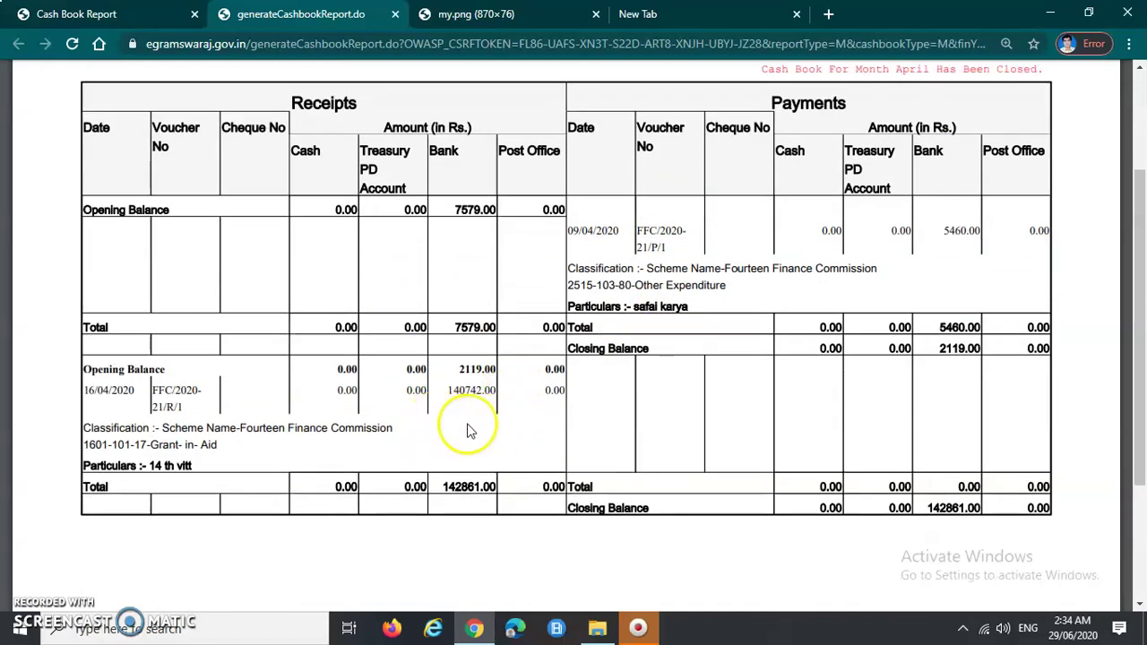
scroll(403, 377, "up", 1)
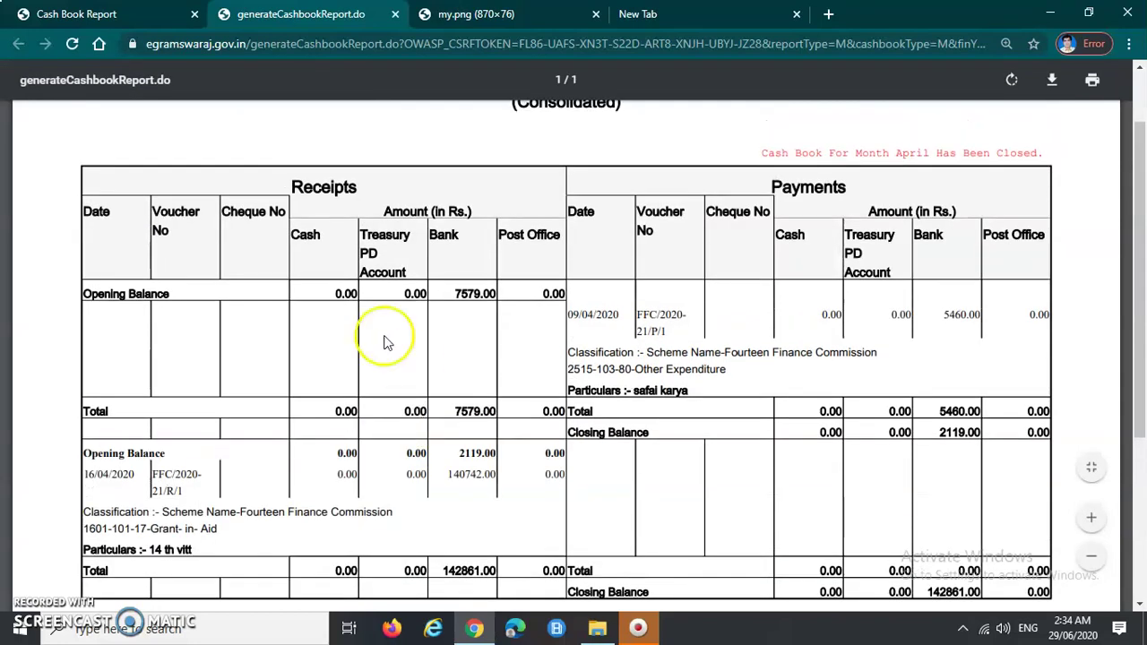
left_click(496, 18)
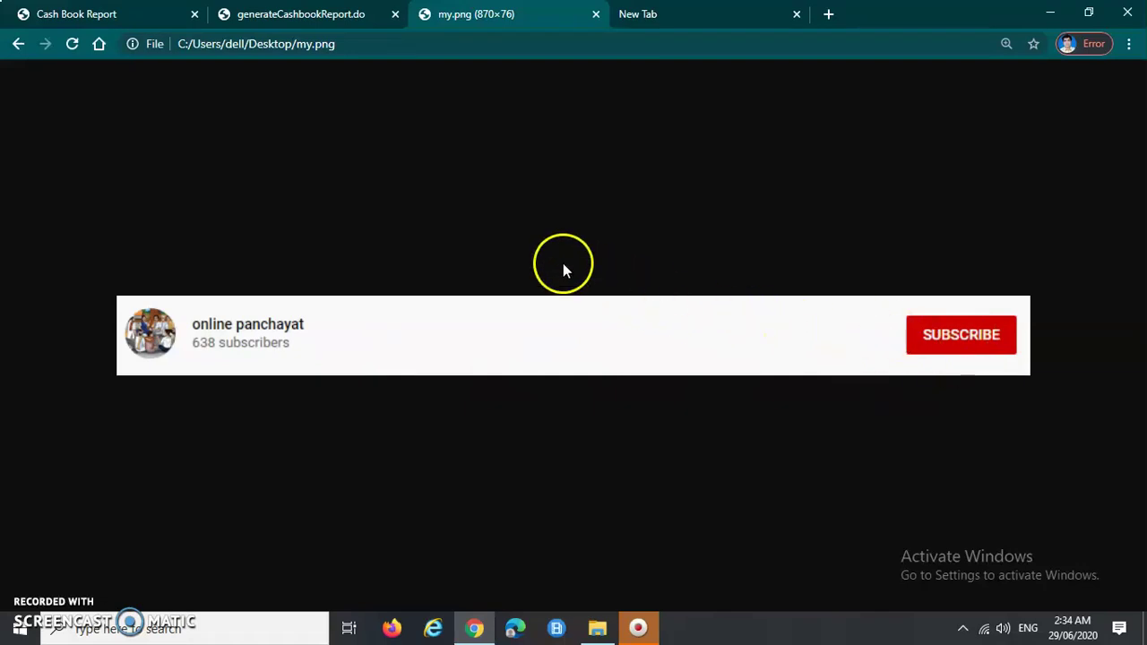
- Return to the cash book report form, set the report to Scheme and choose the Fourteen Finance Commission-FFC scheme
left_click(116, 15)
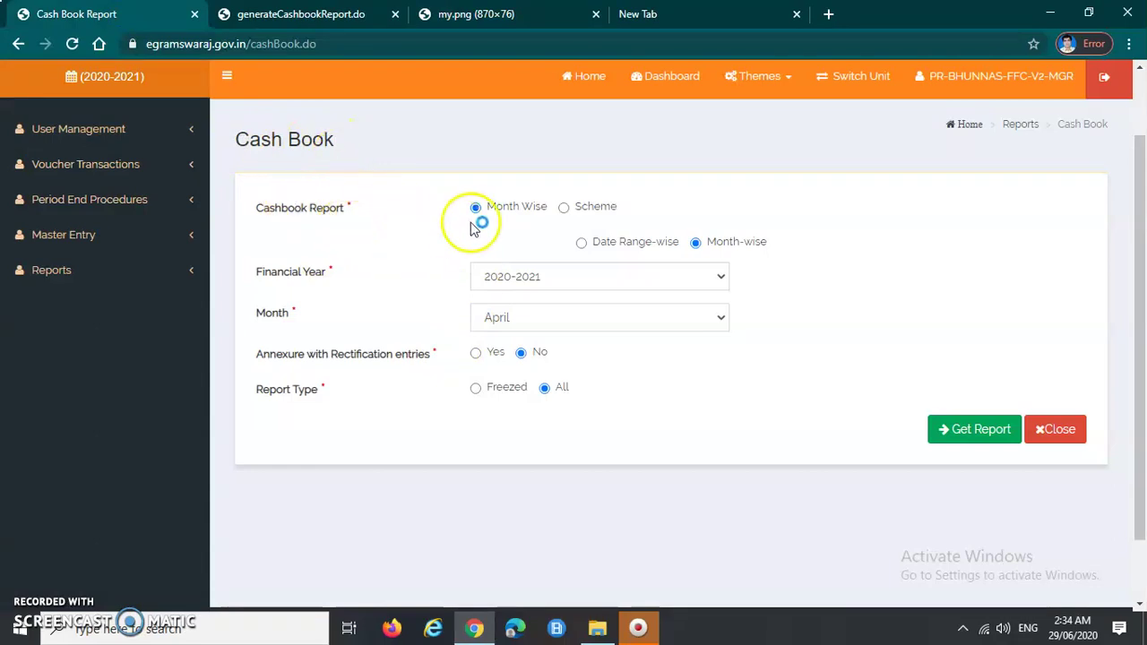
left_click(563, 208)
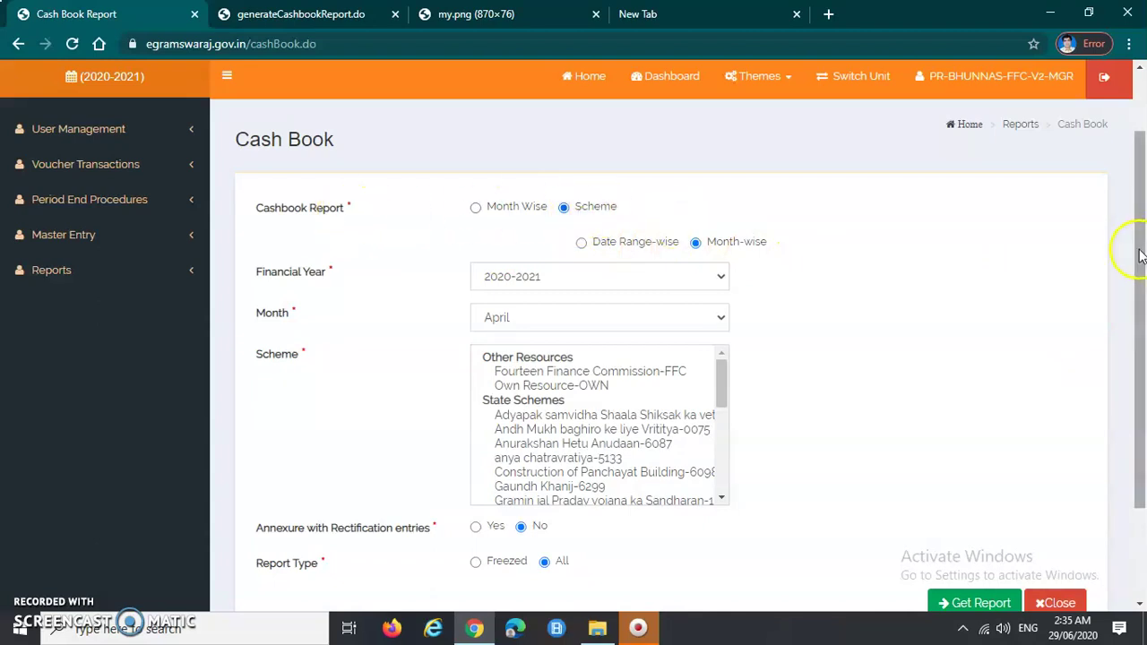
left_click_drag(1140, 255, 1138, 278)
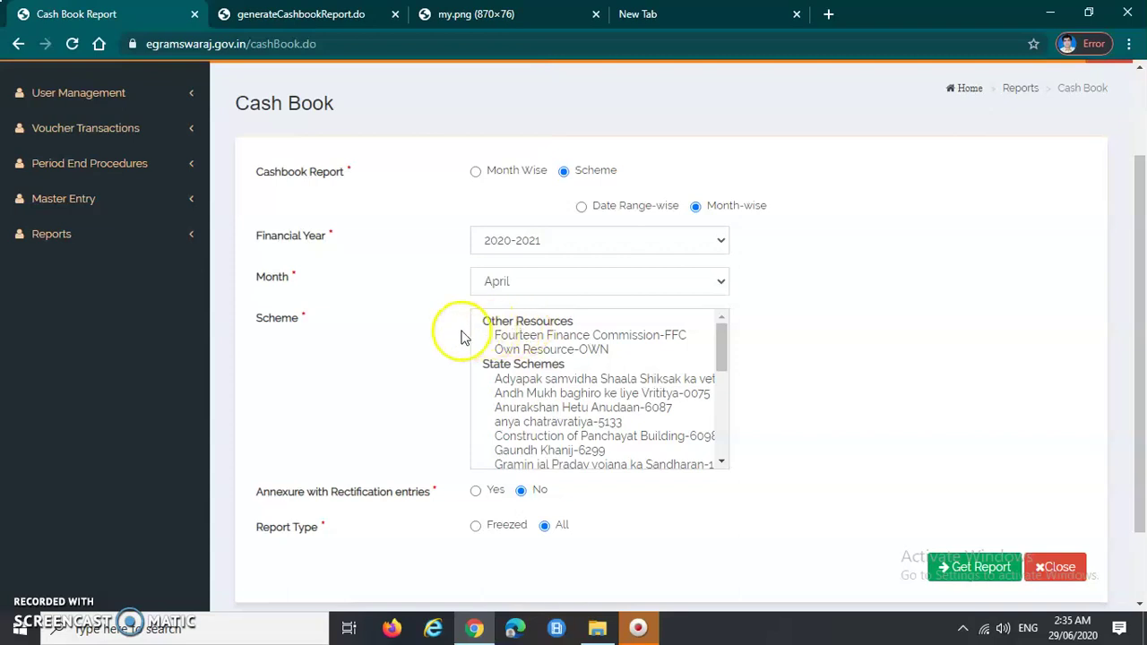
left_click(583, 337)
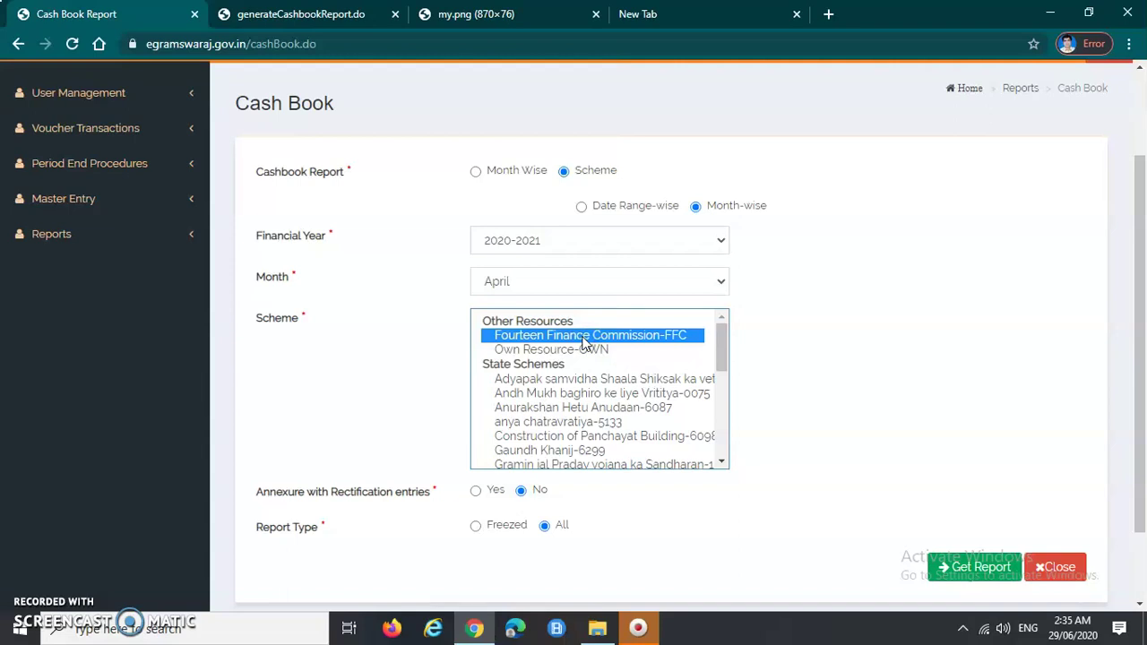
left_click_drag(1138, 330, 1138, 368)
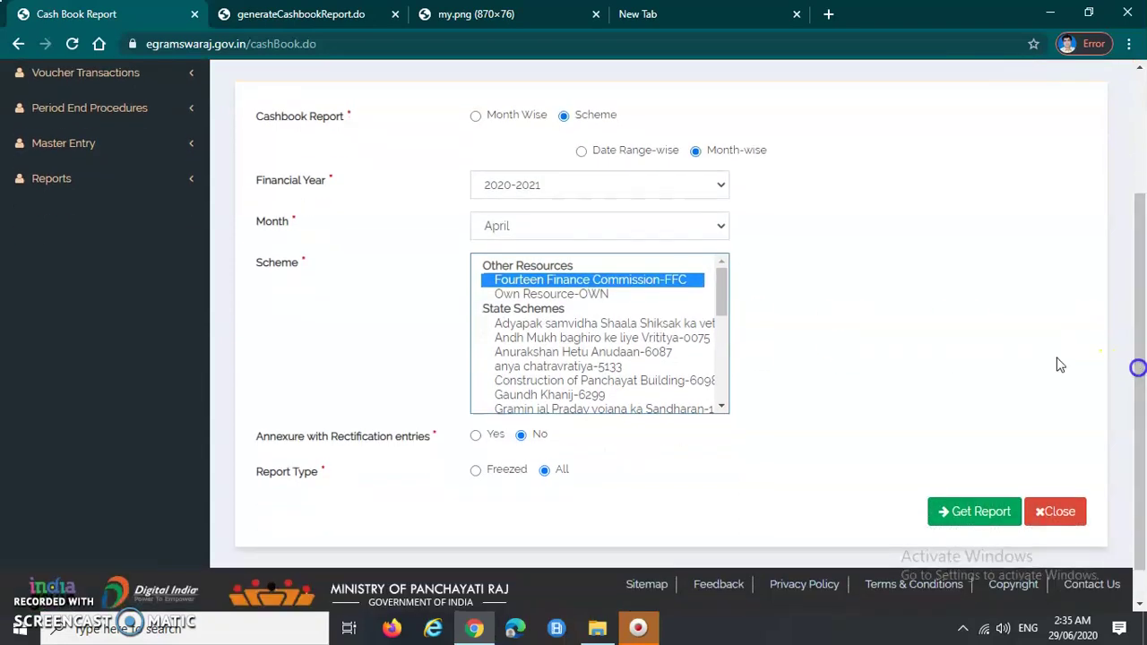
- Examine the schemes offered for the cash book, from Own Resource-OWN through the first state schemes to HAAT Bazaar-5858
left_click(607, 298)
left_click(597, 302)
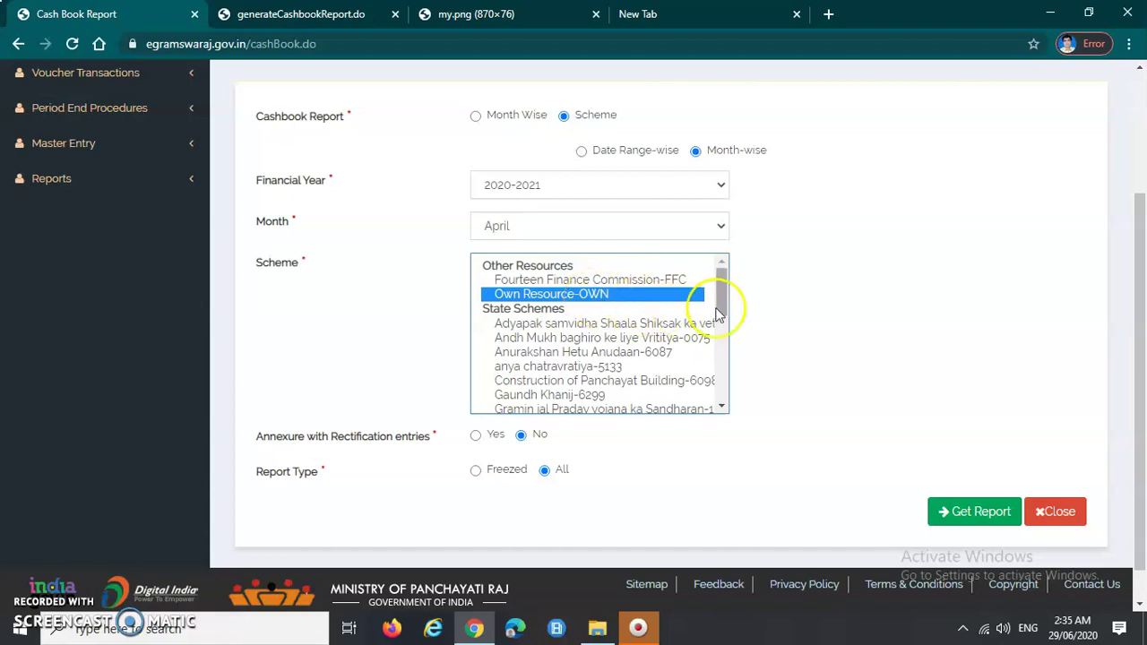
left_click(632, 326)
left_click(625, 338)
left_click(618, 354)
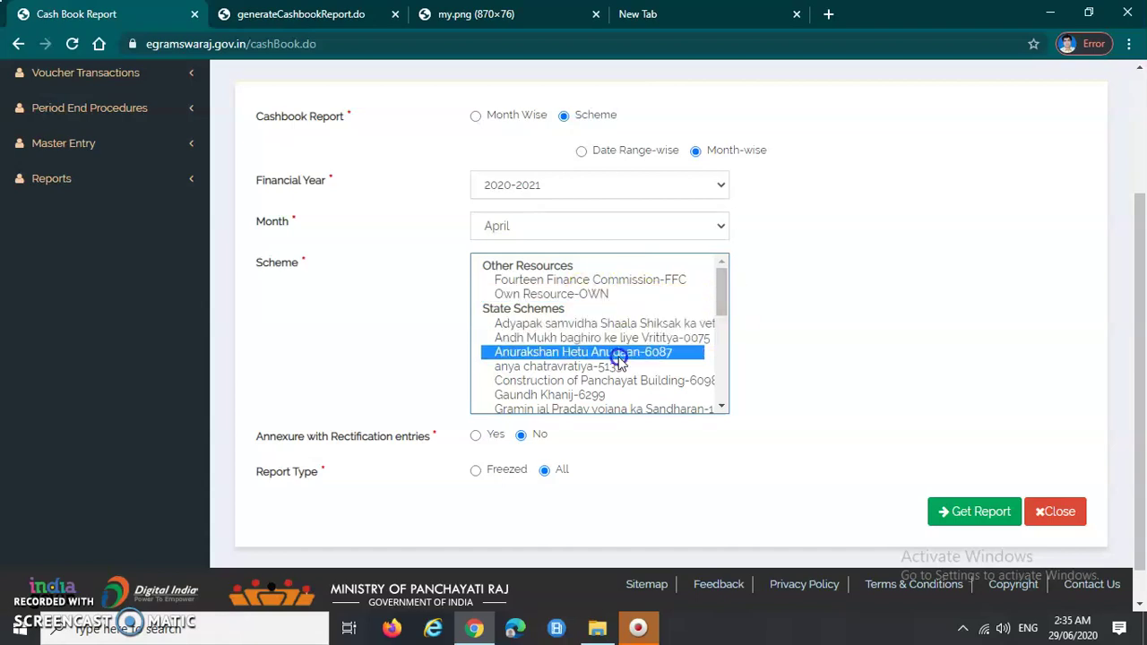
scroll(615, 361, "down", 1)
left_click(587, 356)
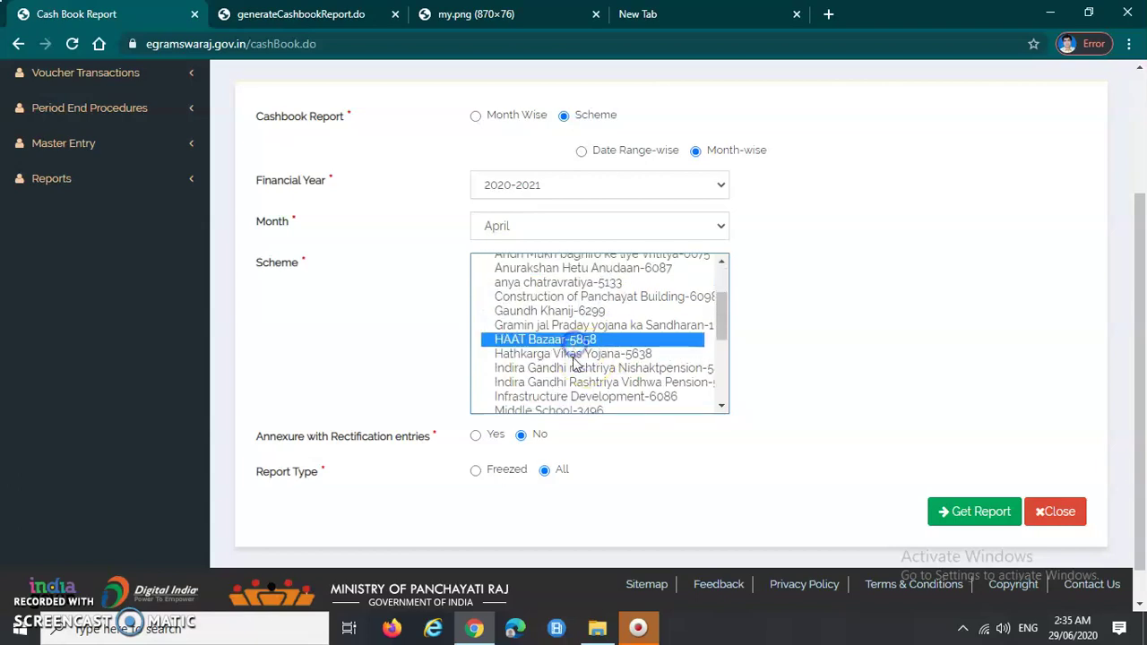
- Examine the remaining state schemes, including PANCH PARAMESWAR-PP, down to the last one, Zilla Panchayat Samanya Prayojan-5847
scroll(574, 354, "down", 6)
left_click(593, 270)
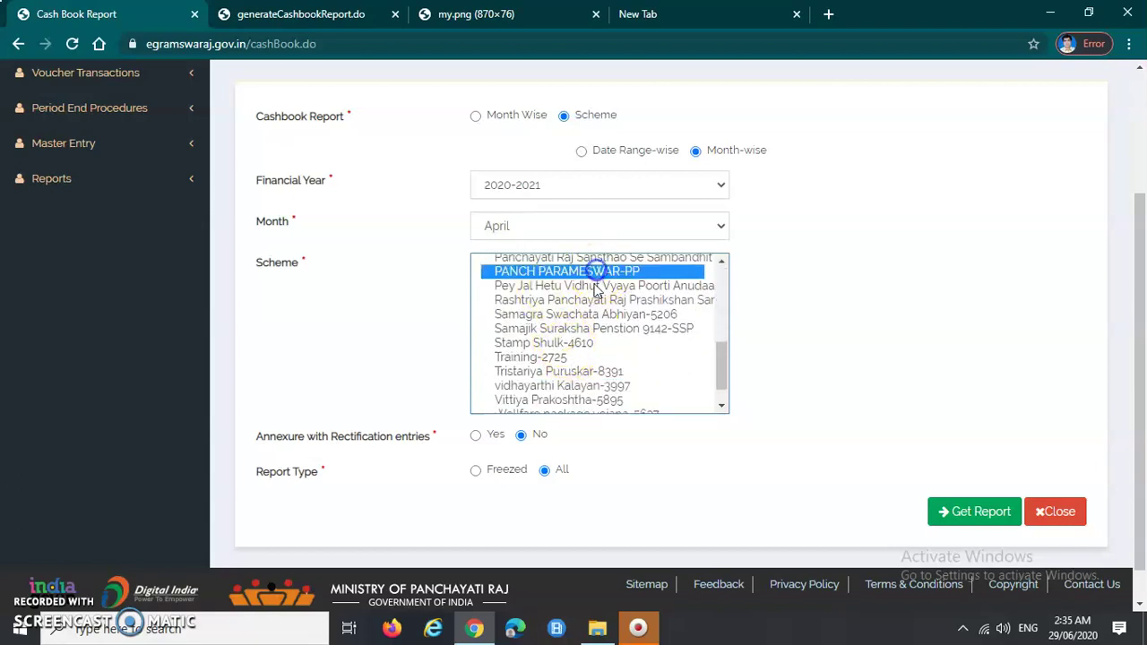
left_click(555, 285)
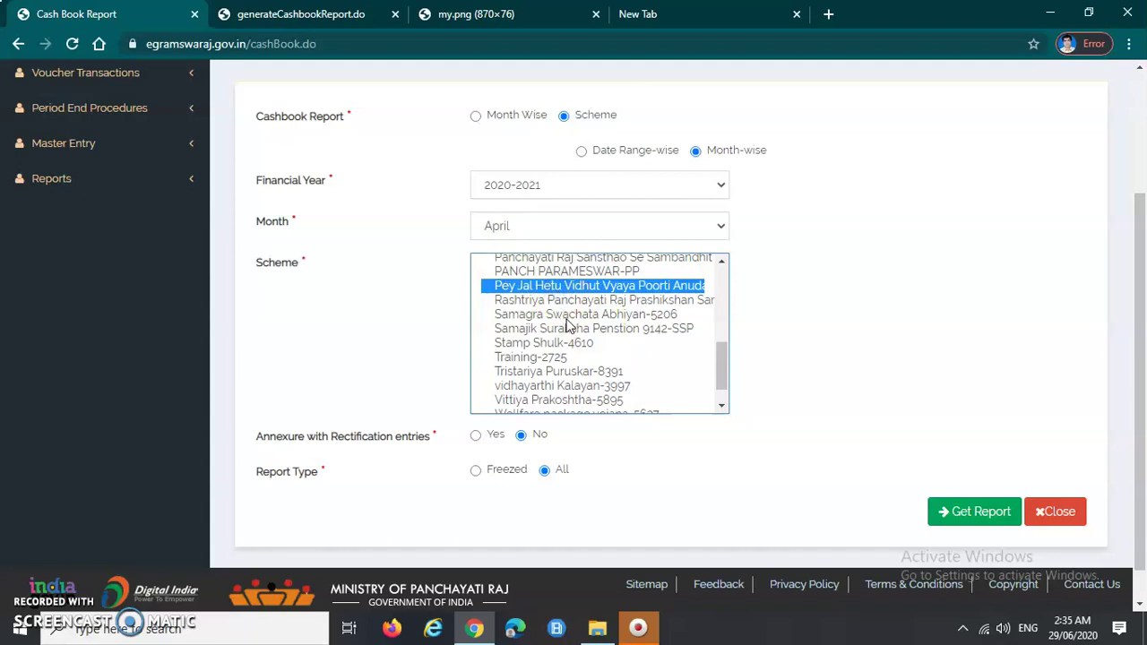
left_click(542, 356)
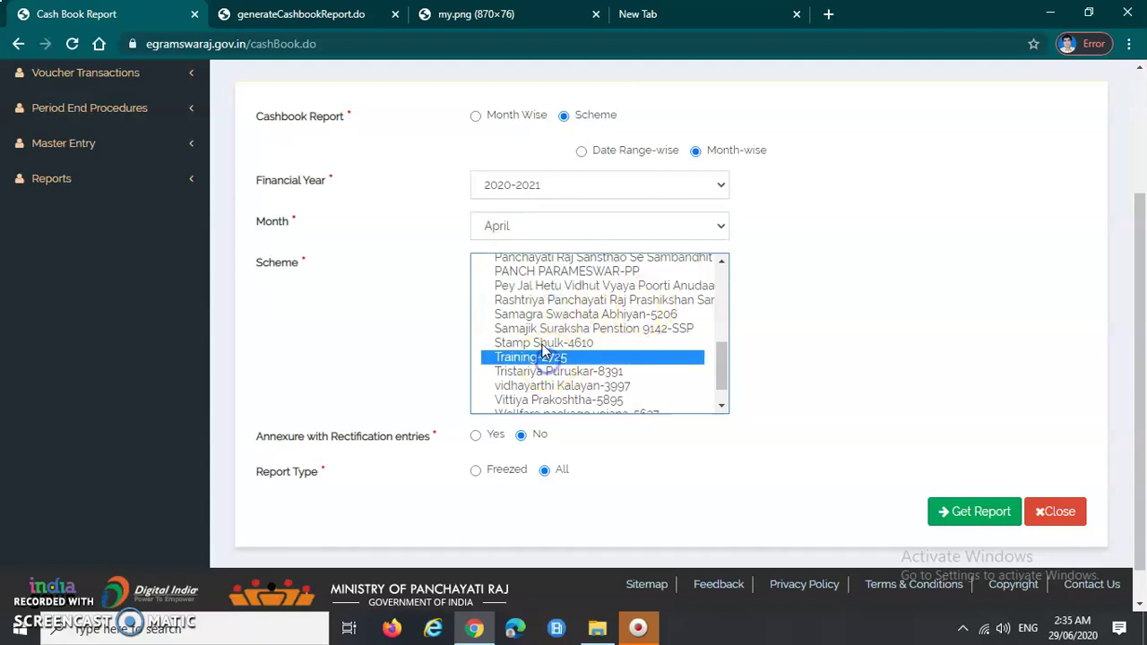
left_click(542, 344)
scroll(565, 381, "down", 1)
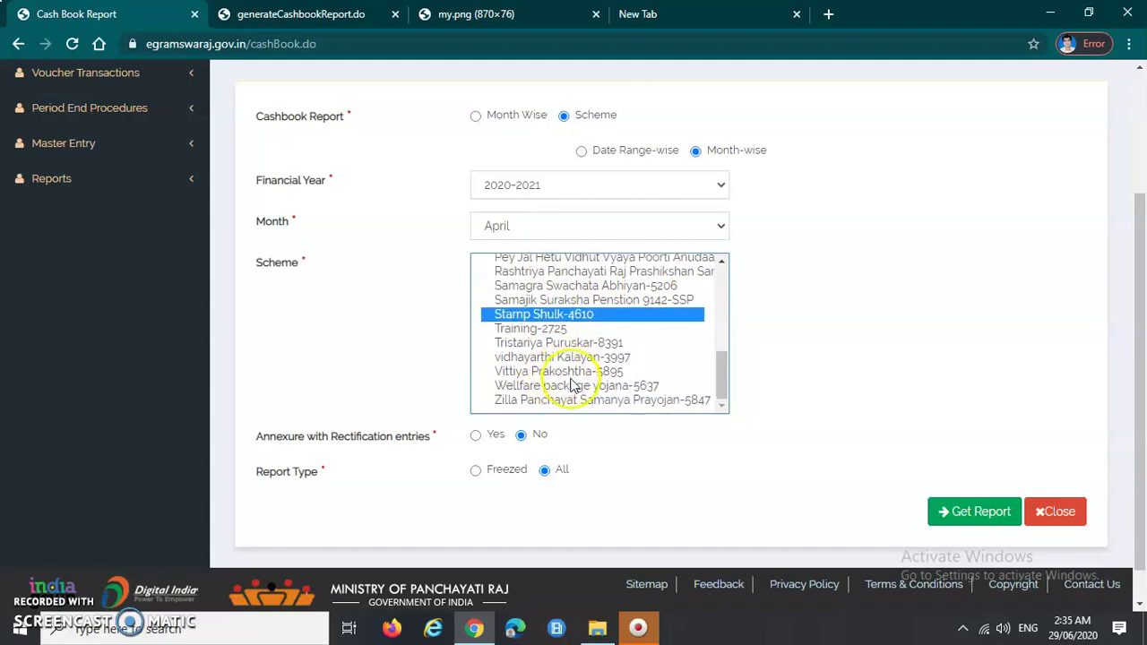
left_click(569, 400)
scroll(568, 394, "up", 7)
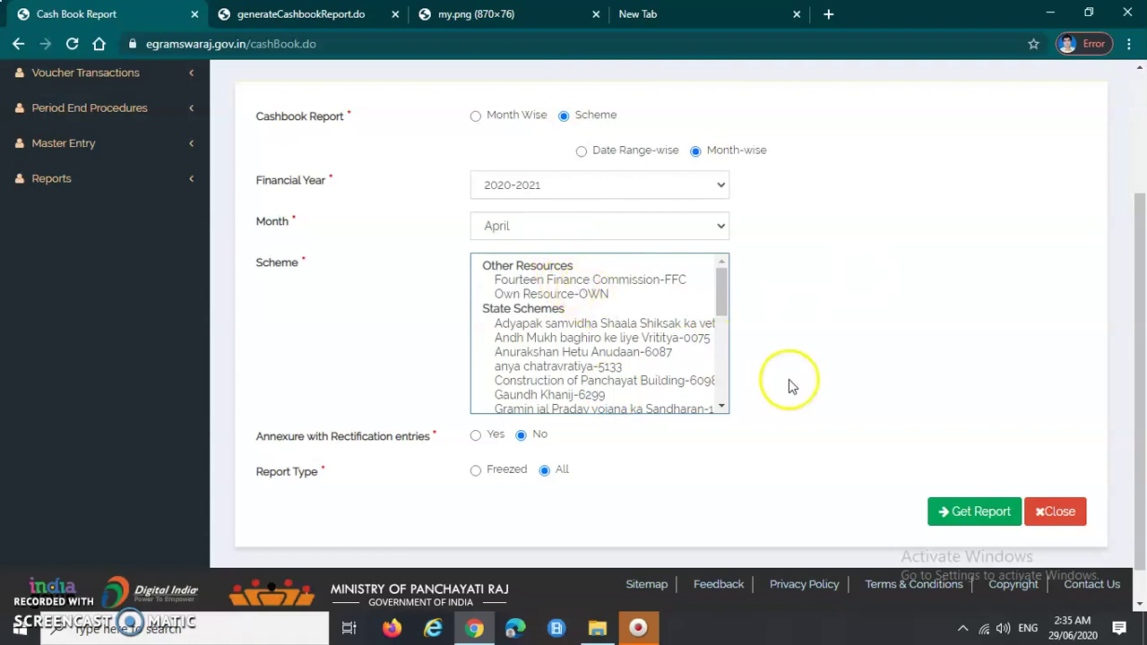
- Look over the accounting reports offered among the Financial Year Progress Reports, from Day Book to Bank/Scheme Wise List Of Accounts
scroll(807, 389, "up", 2)
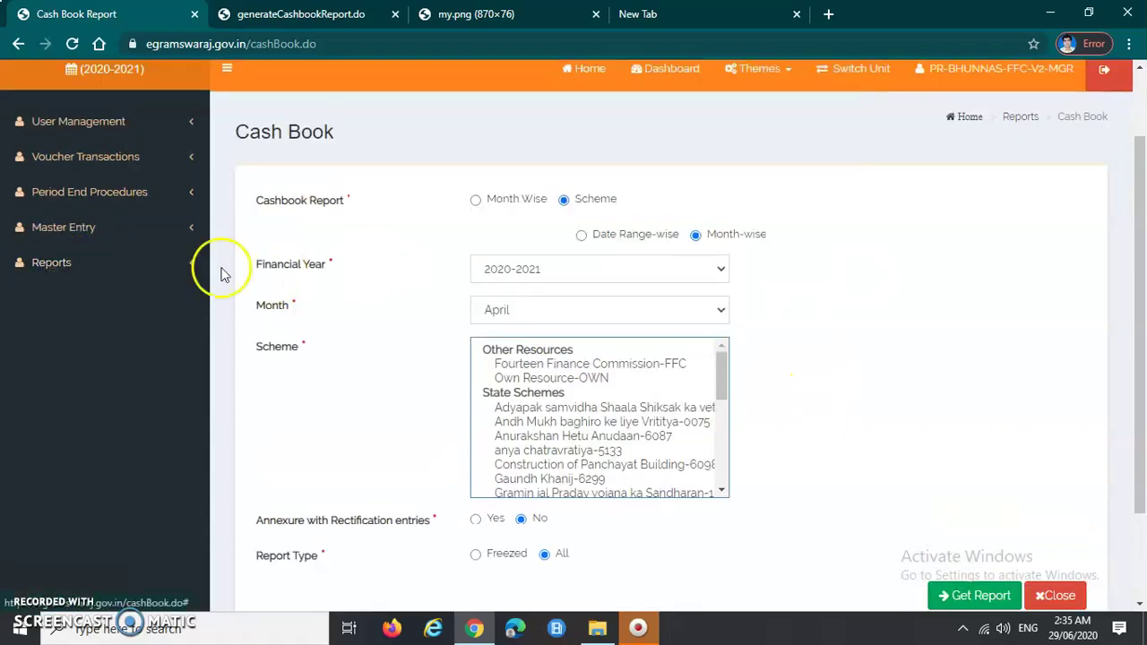
left_click(59, 266)
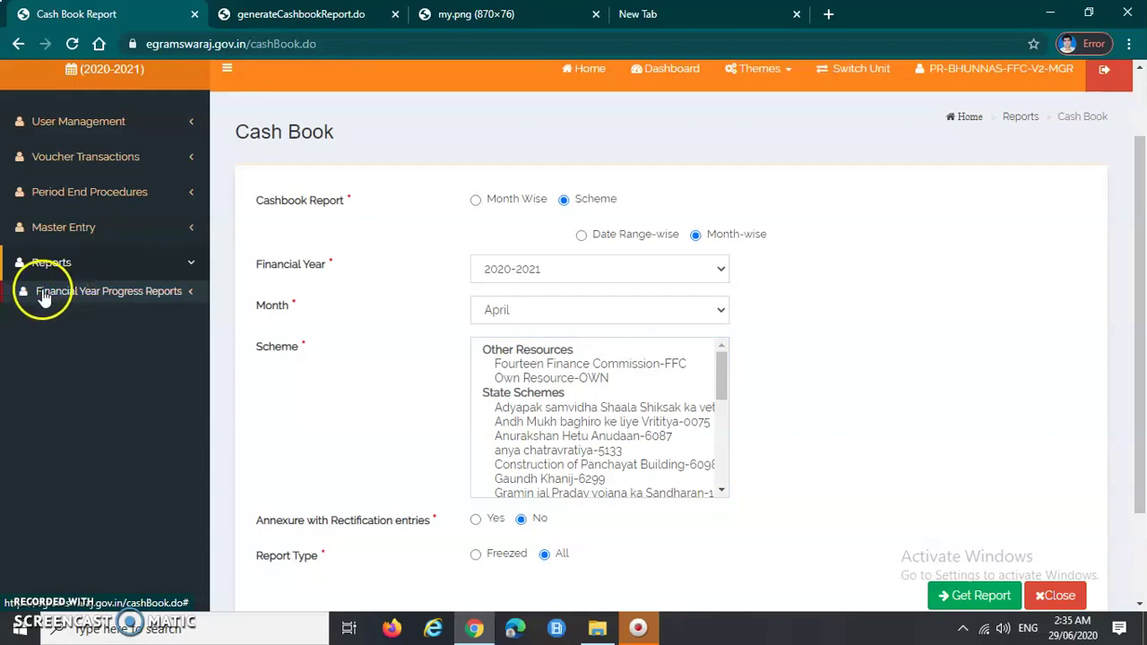
left_click(50, 266)
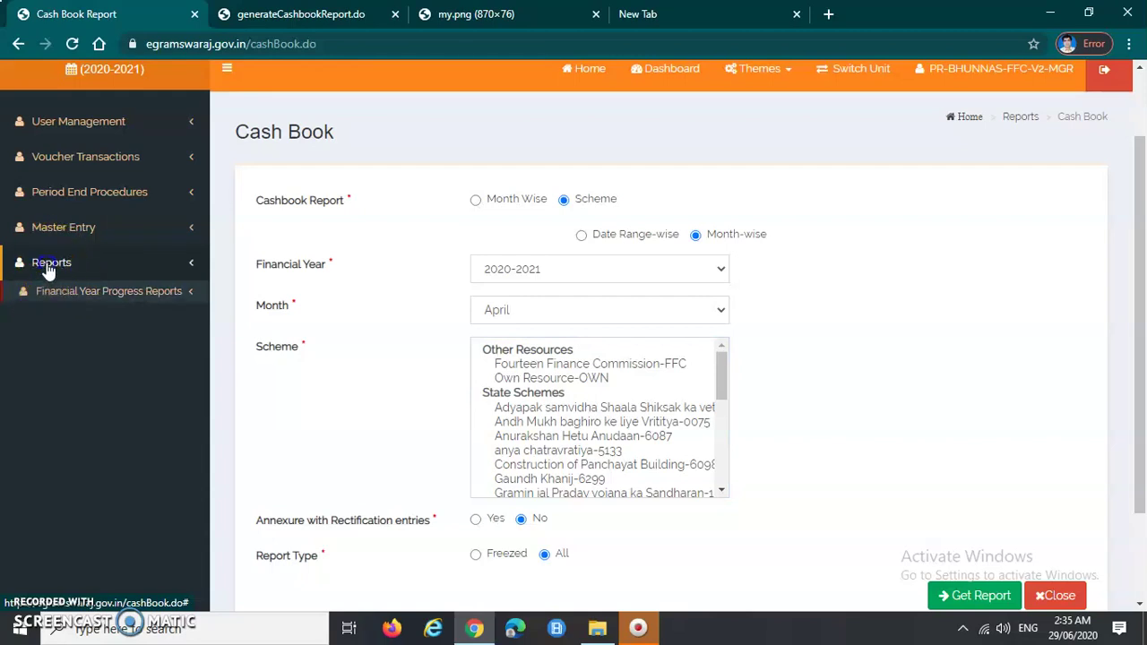
left_click(49, 269)
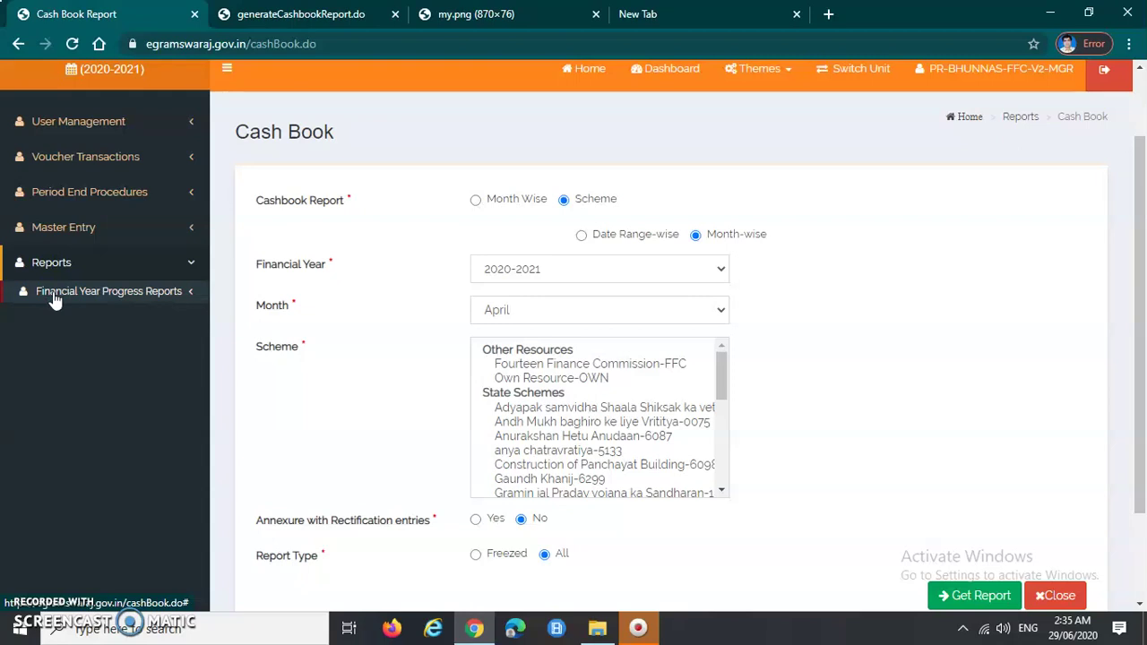
left_click(54, 299)
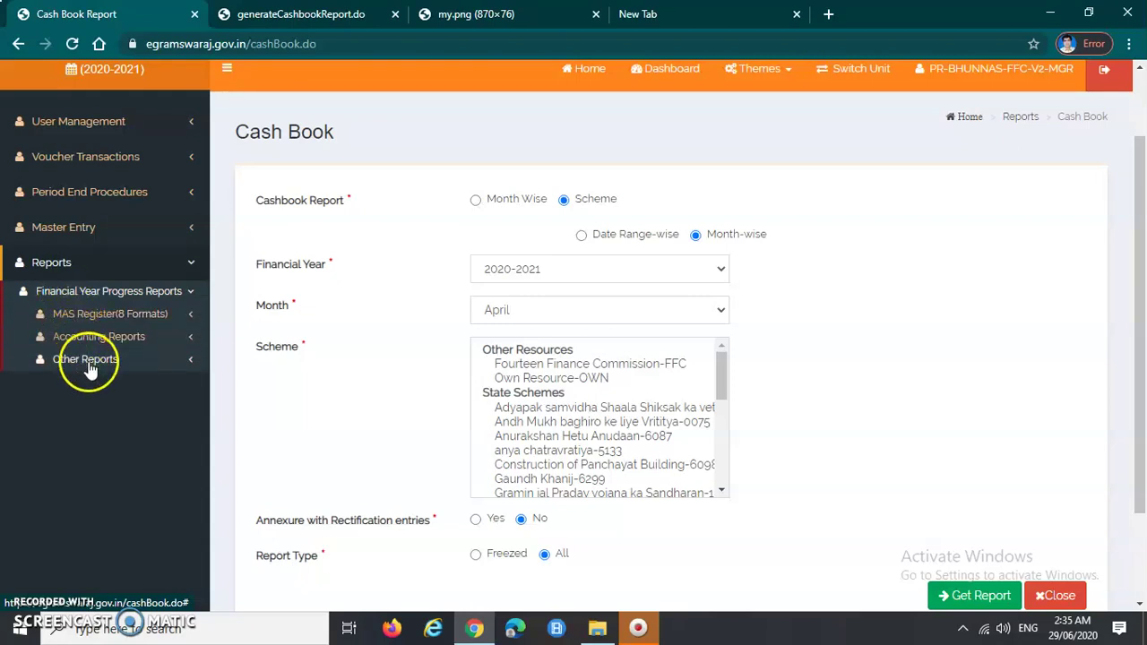
left_click(77, 343)
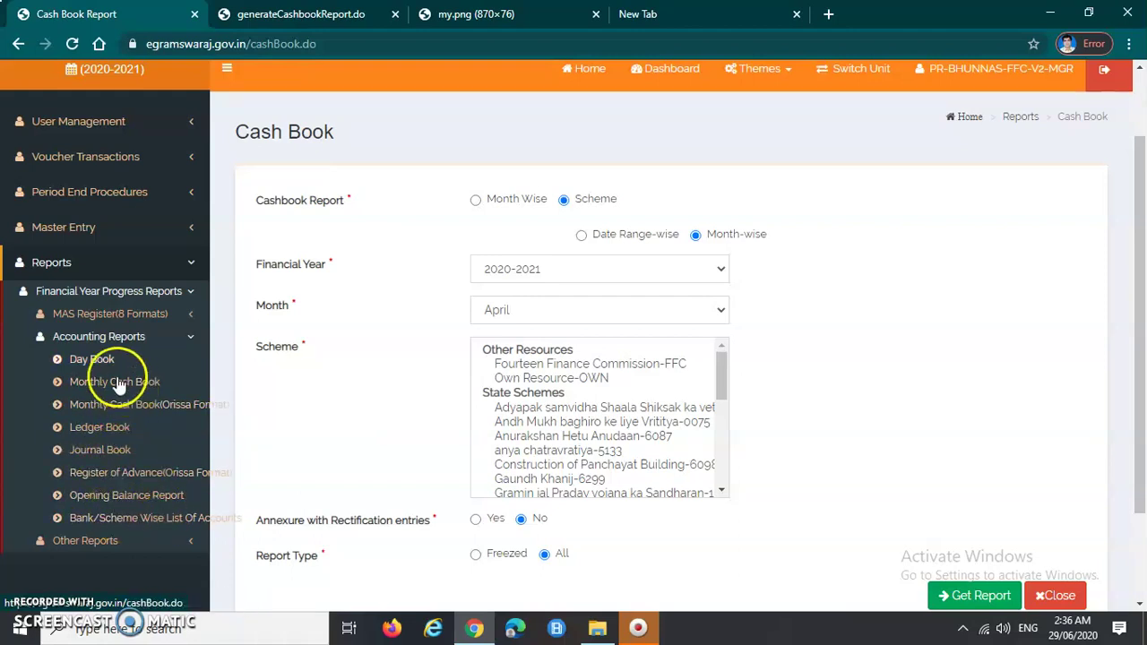
left_click(108, 341)
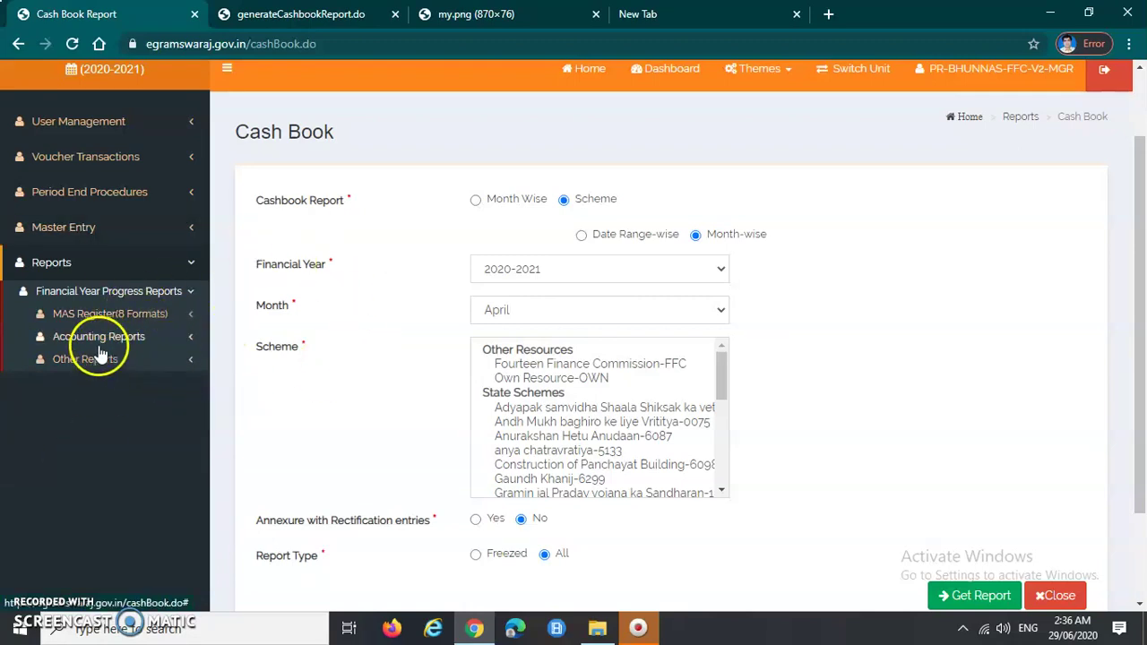
- Examine the MAS Register(8 Formats) reports and glance at the accounting reports again
left_click(89, 317)
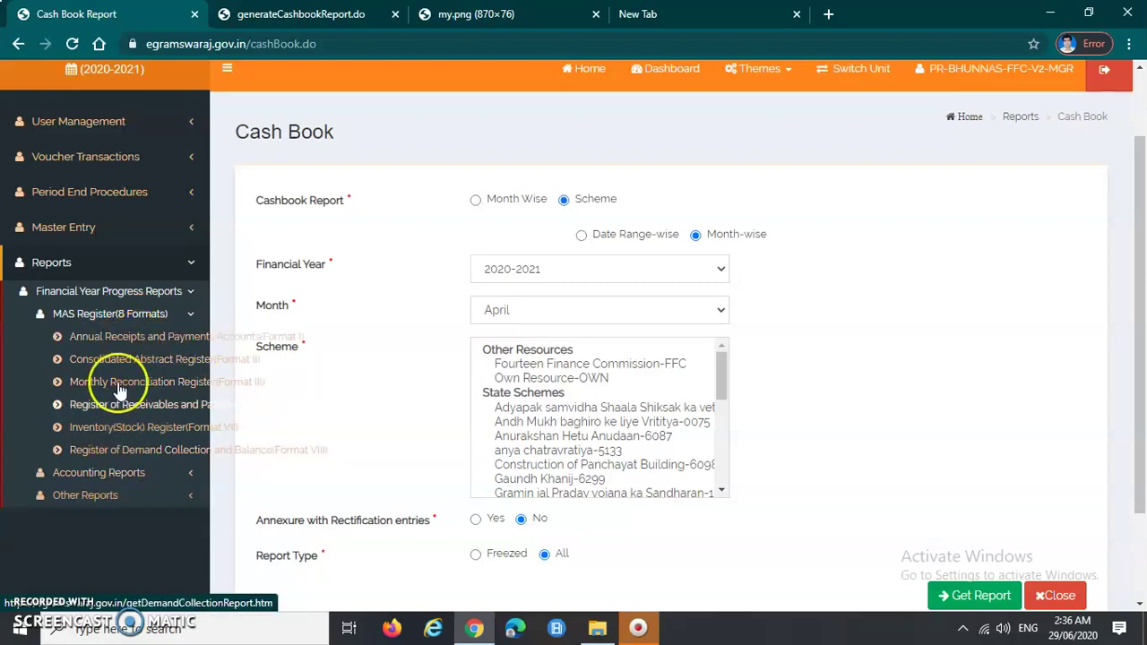
left_click(99, 313)
left_click(106, 339)
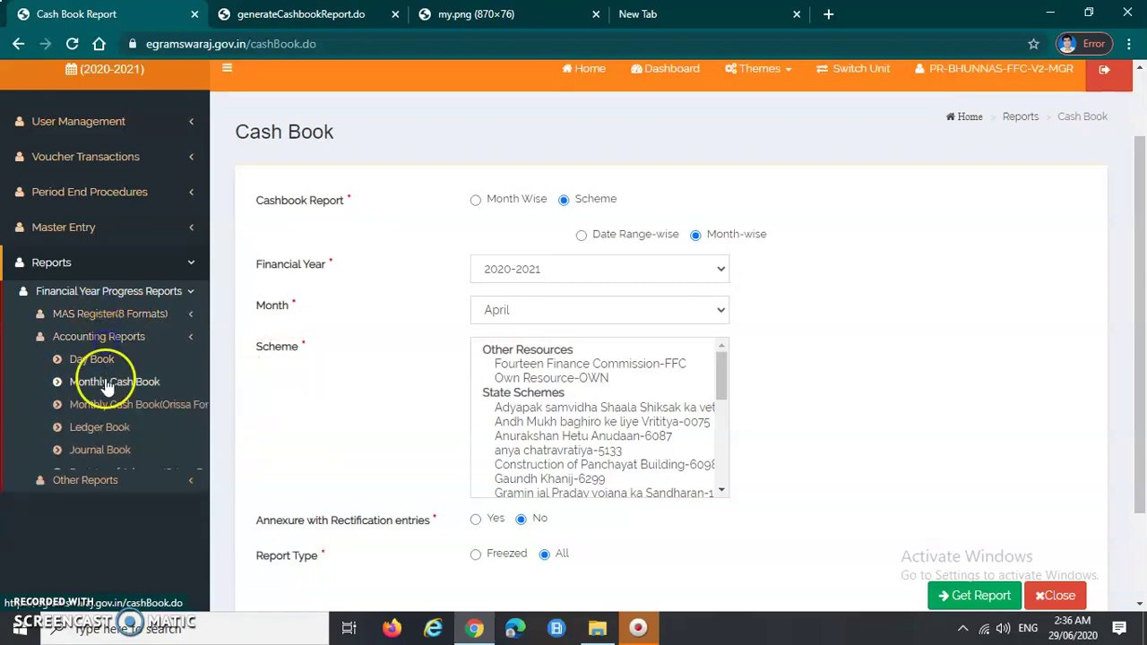
left_click(100, 339)
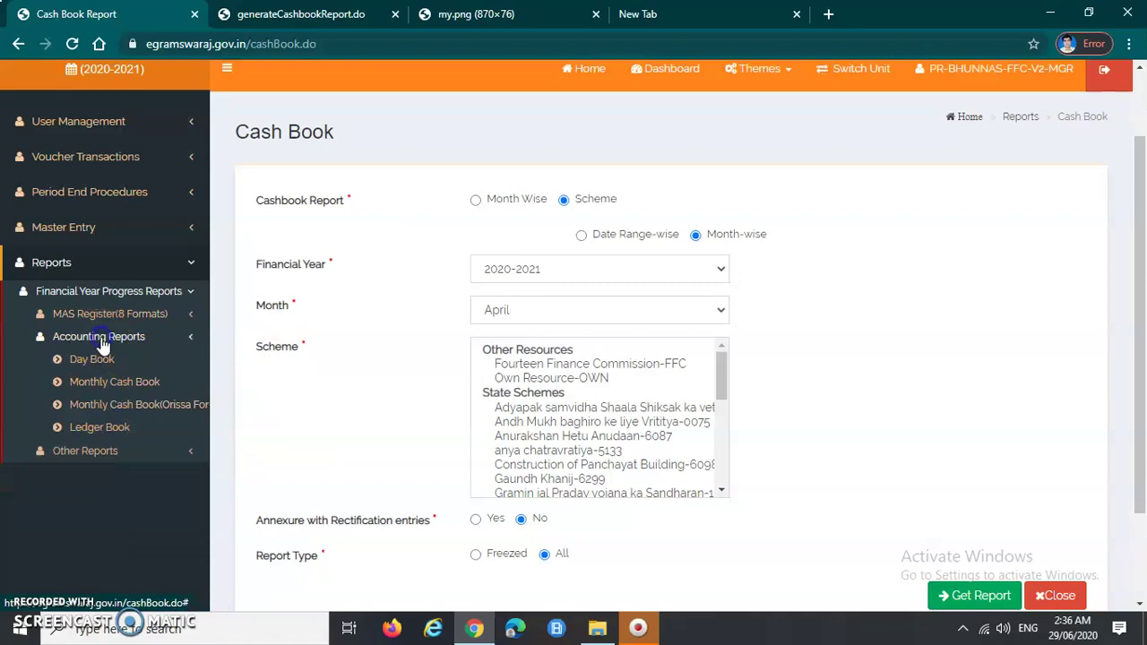
- Examine the Other Reports group, from Scheme wise Trial Balance and Balance Sheet to Remittance Balance Report
left_click(94, 359)
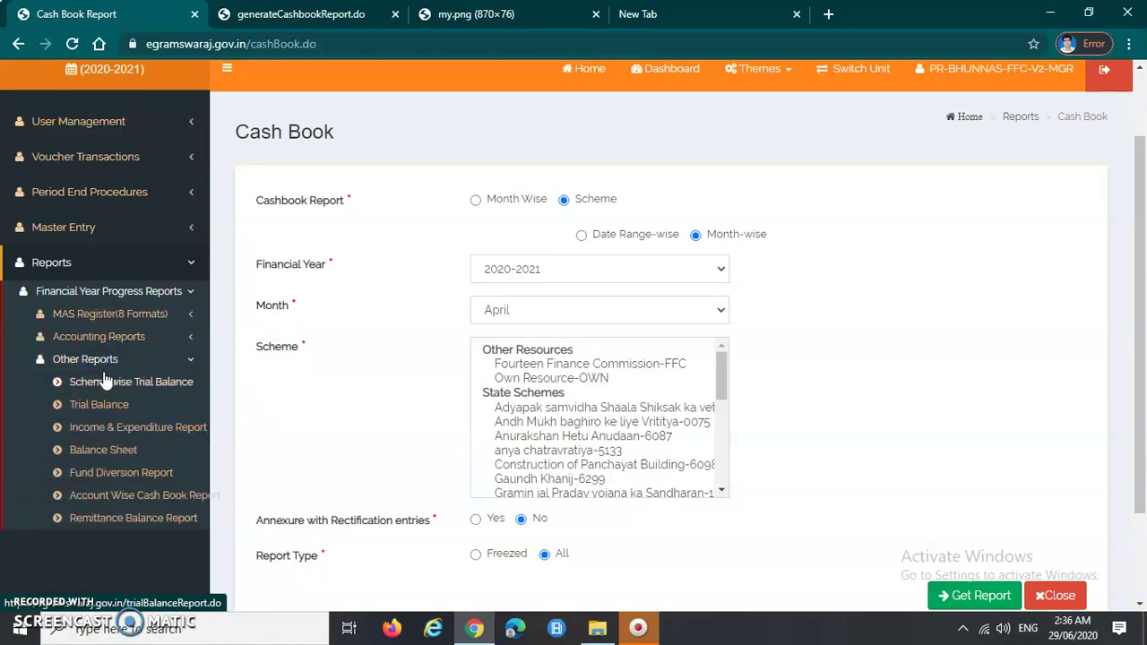
left_click(108, 385)
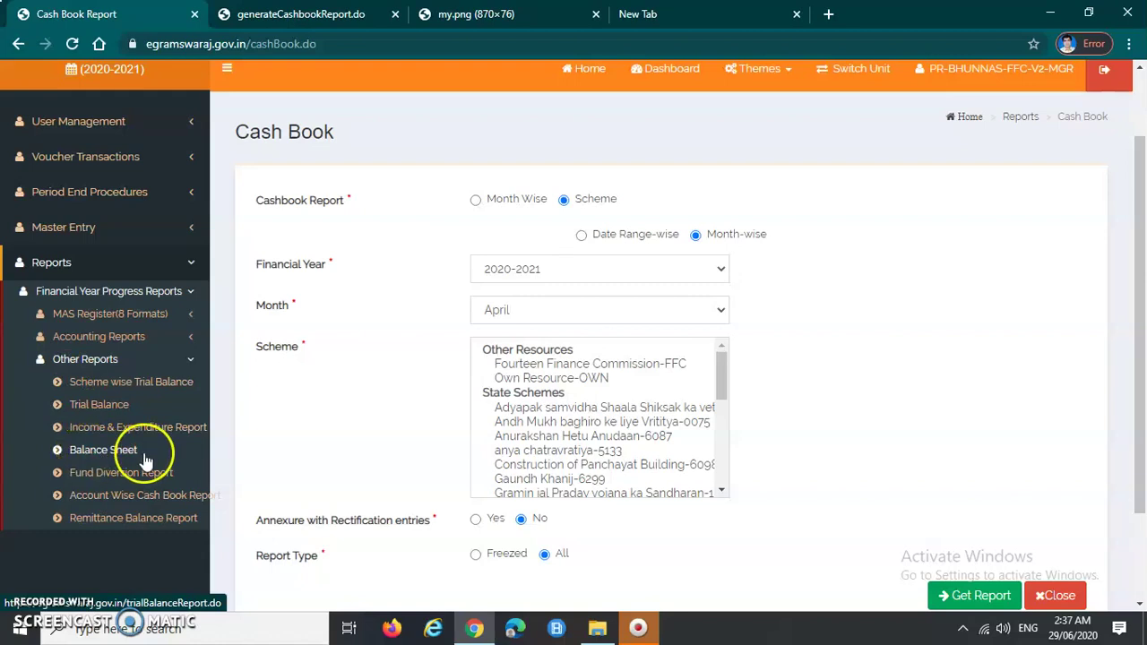
left_click(100, 366)
left_click(97, 362)
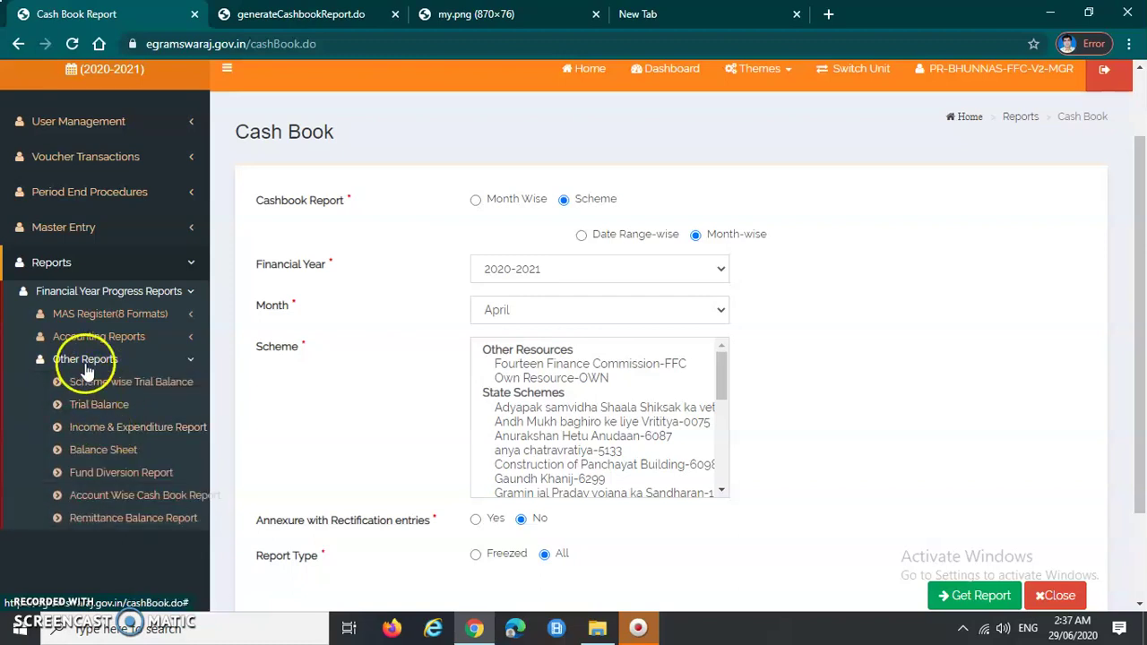
left_click(94, 361)
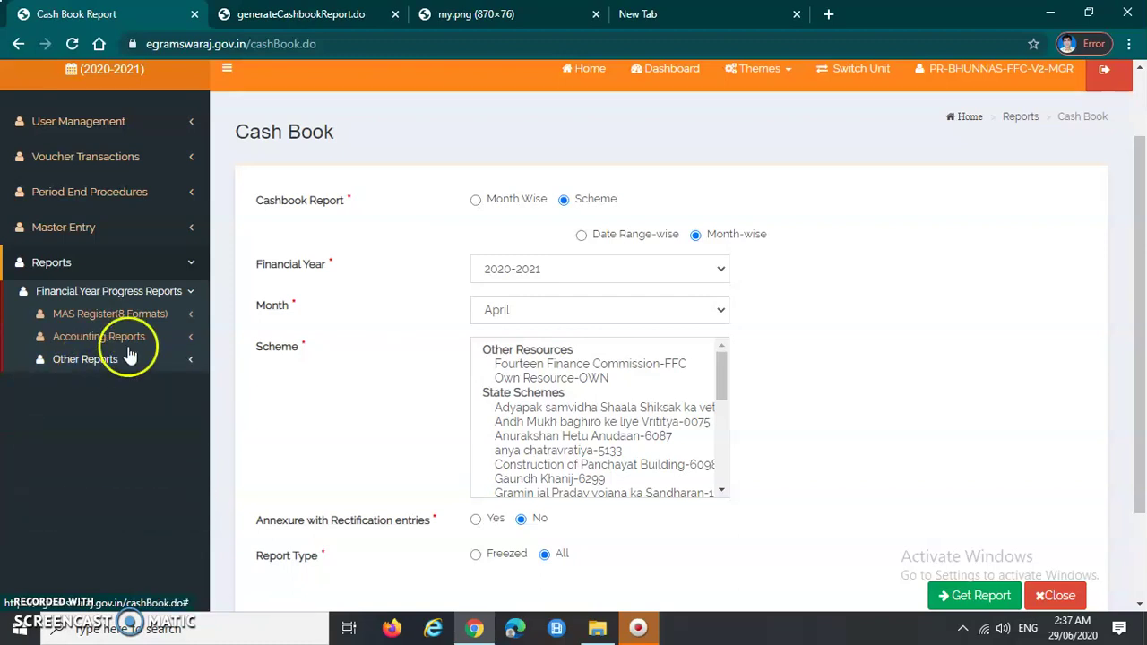
- Review the Cash Book page title and locate the Monthly Cash Book among the accounting reports
left_click_drag(235, 132, 335, 135)
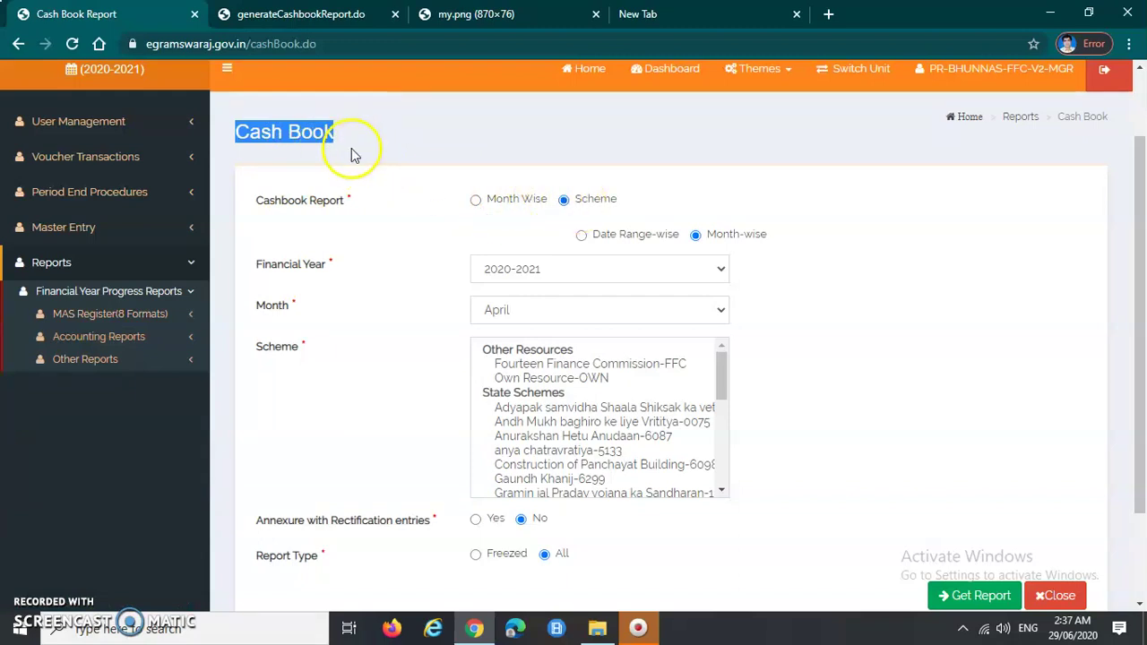
left_click(383, 230)
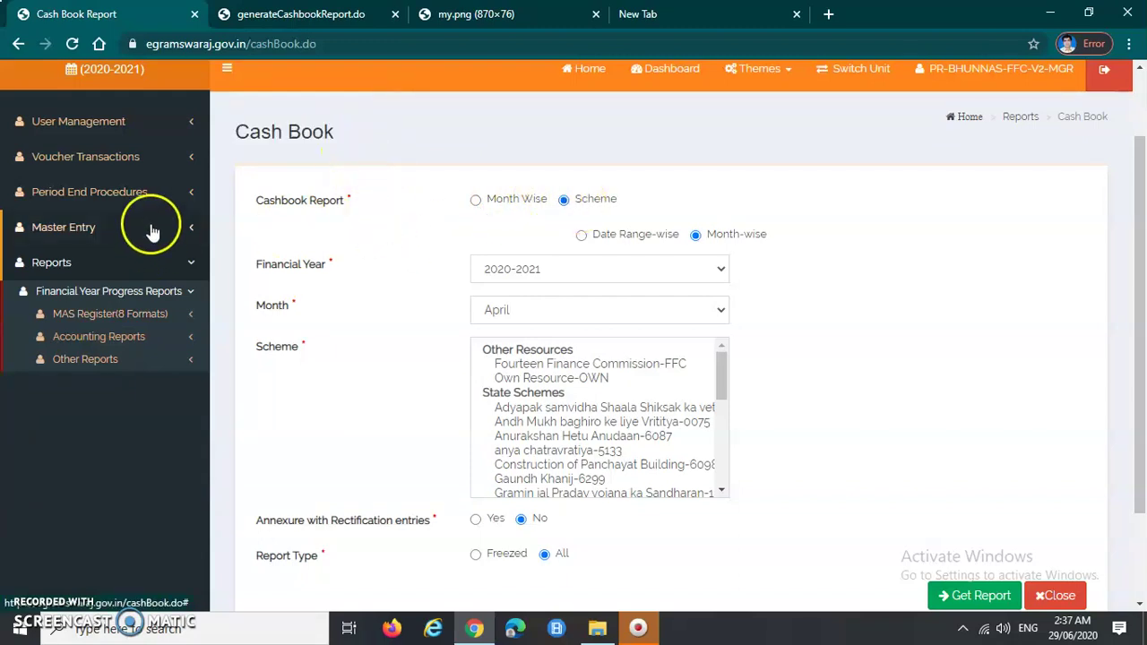
left_click(126, 336)
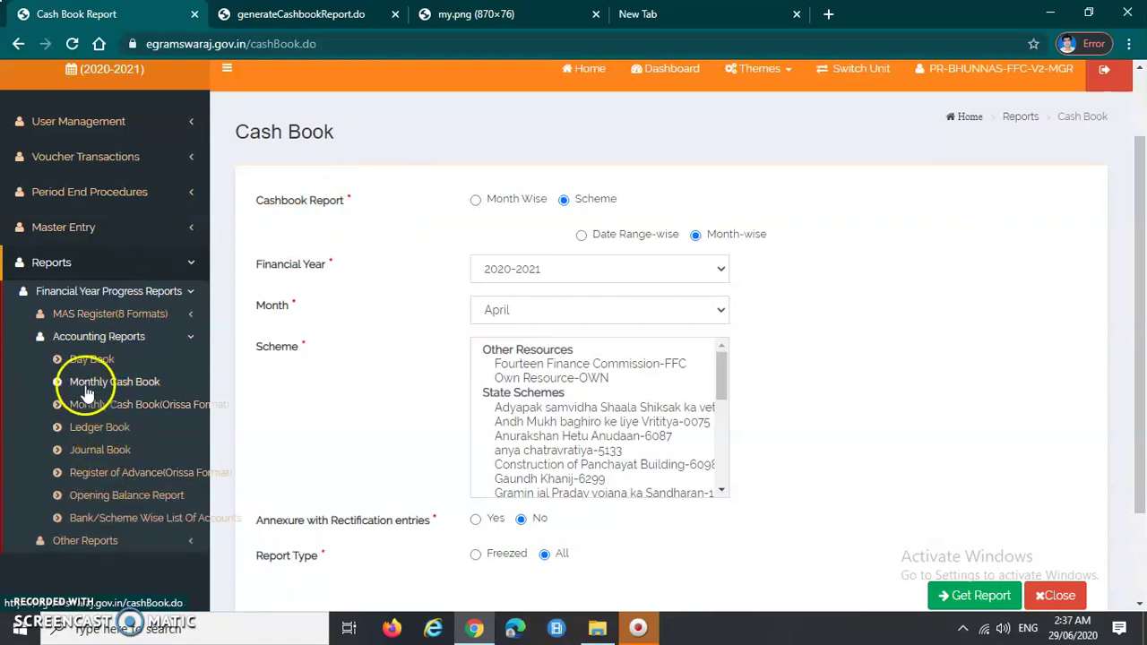
left_click(112, 340)
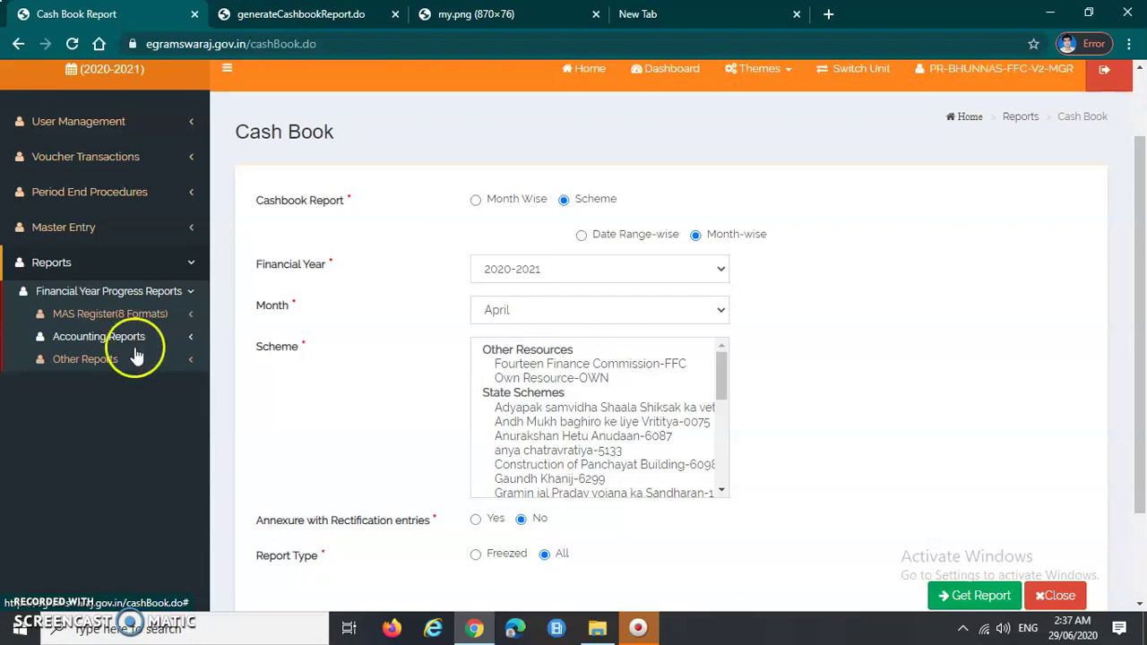
scroll(117, 350, "up", 1)
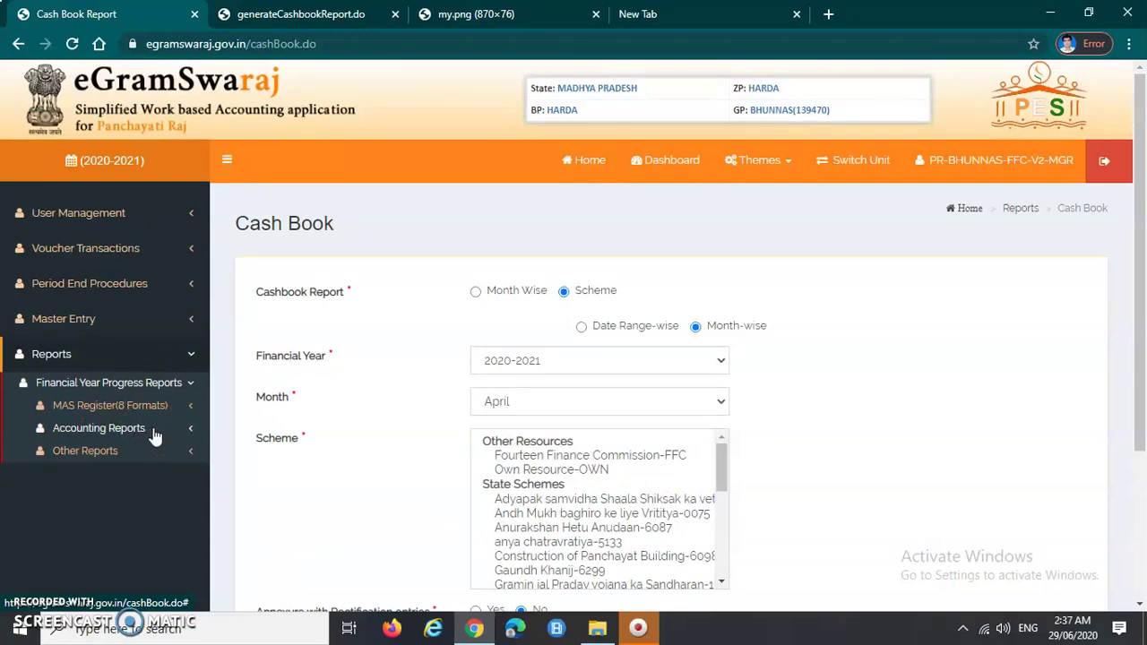
left_click(115, 435)
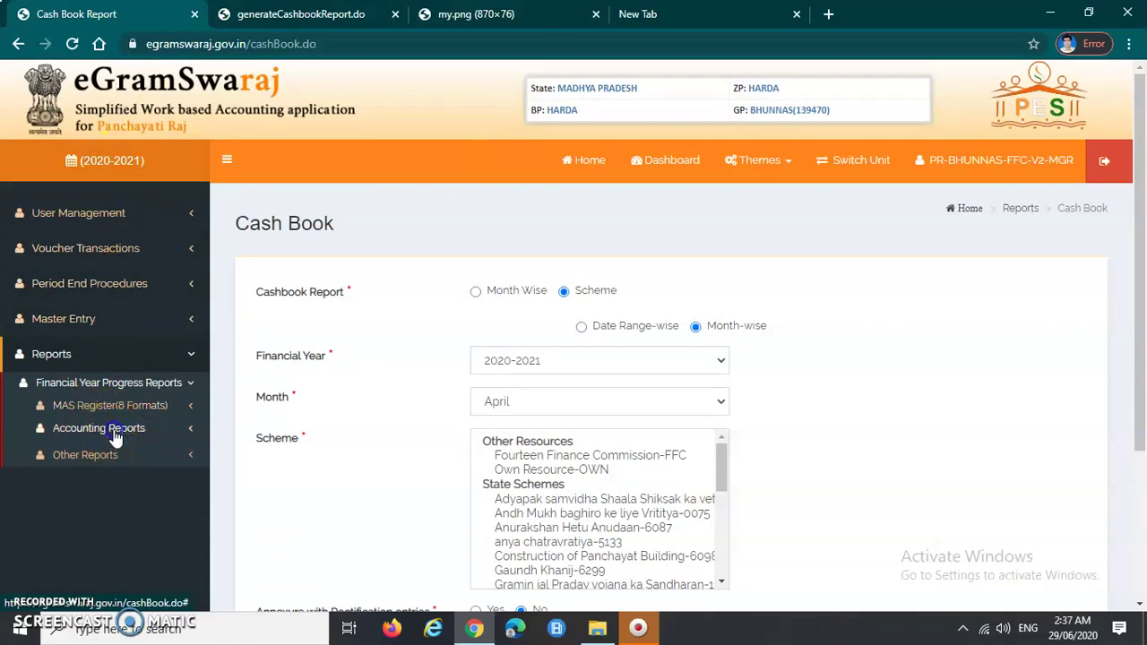
- Look through the Accounting Reports list in eGramSwaraj and locate the Ledger Book
left_click(121, 434)
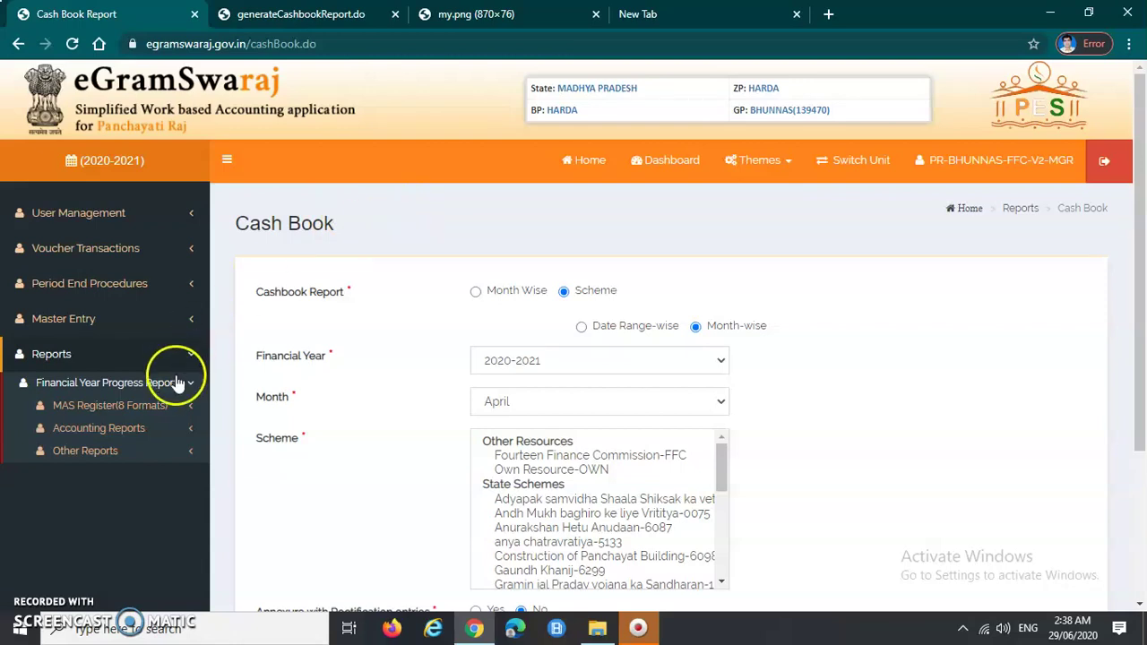
left_click(136, 430)
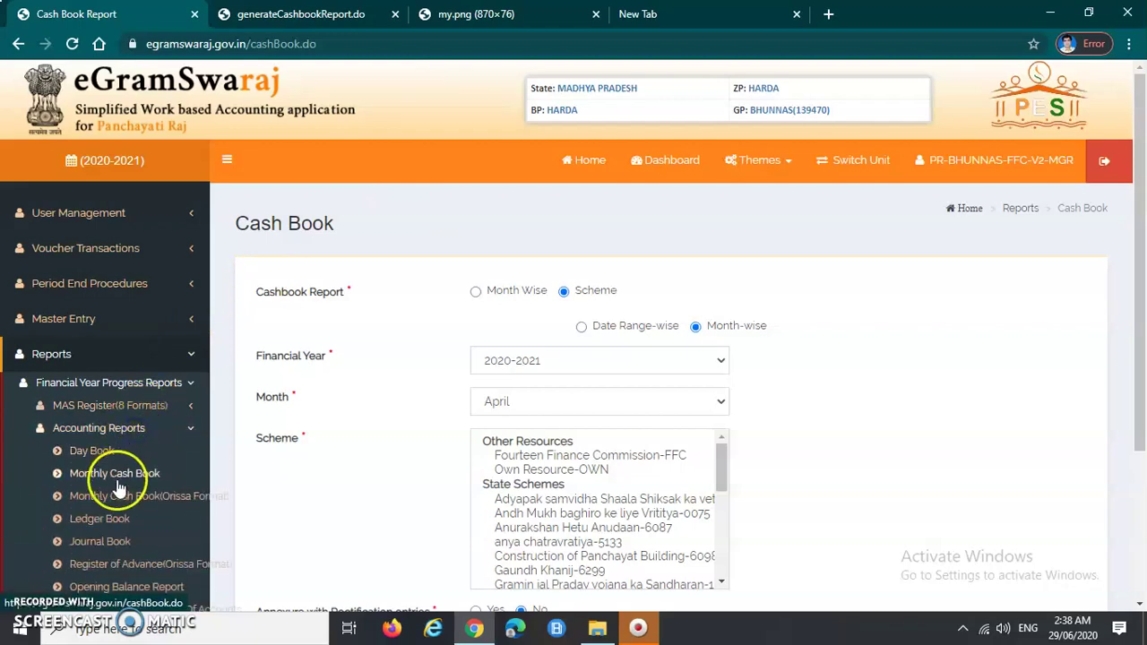
scroll(86, 466, "down", 2)
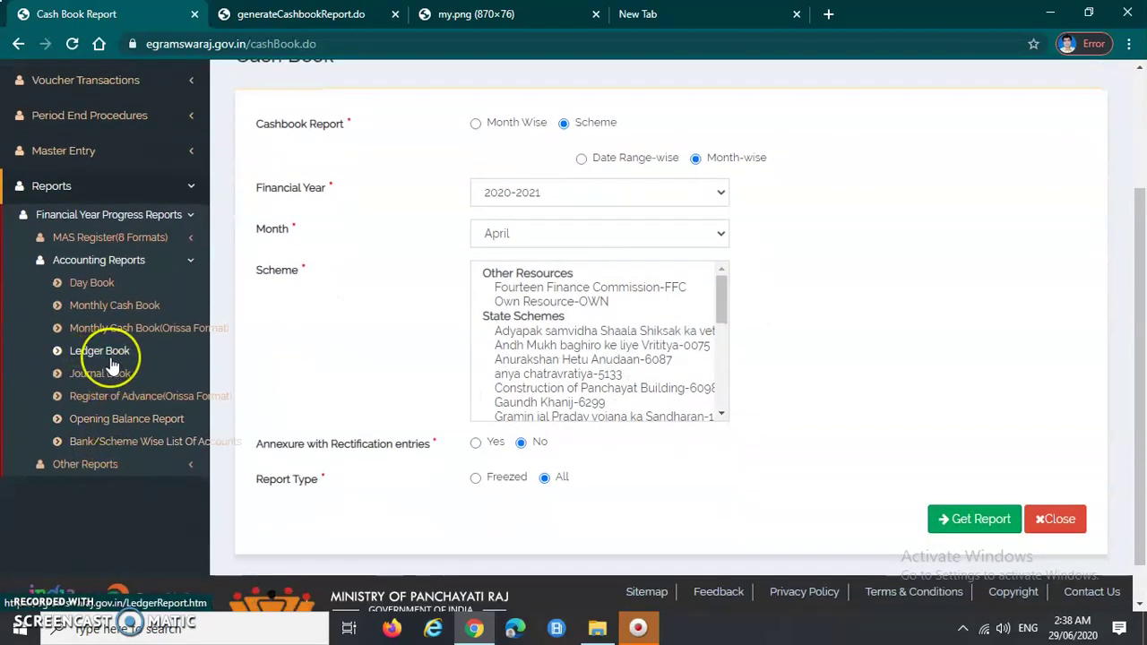
left_click(149, 347)
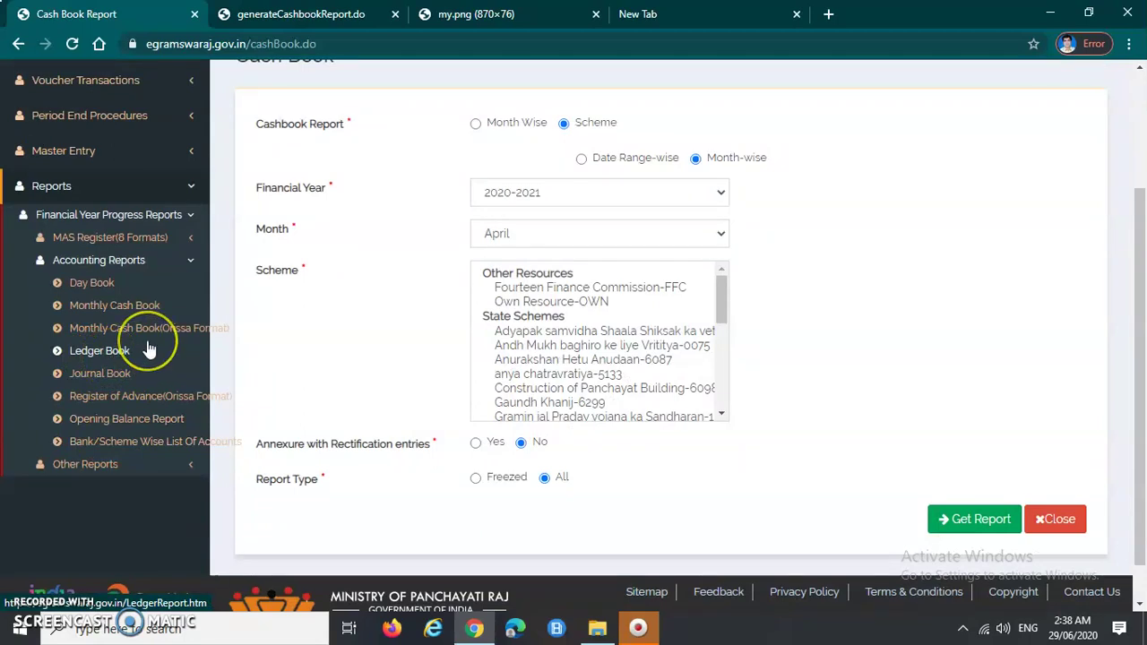
left_click(111, 356)
left_click(85, 359)
left_click(106, 269)
left_click(94, 258)
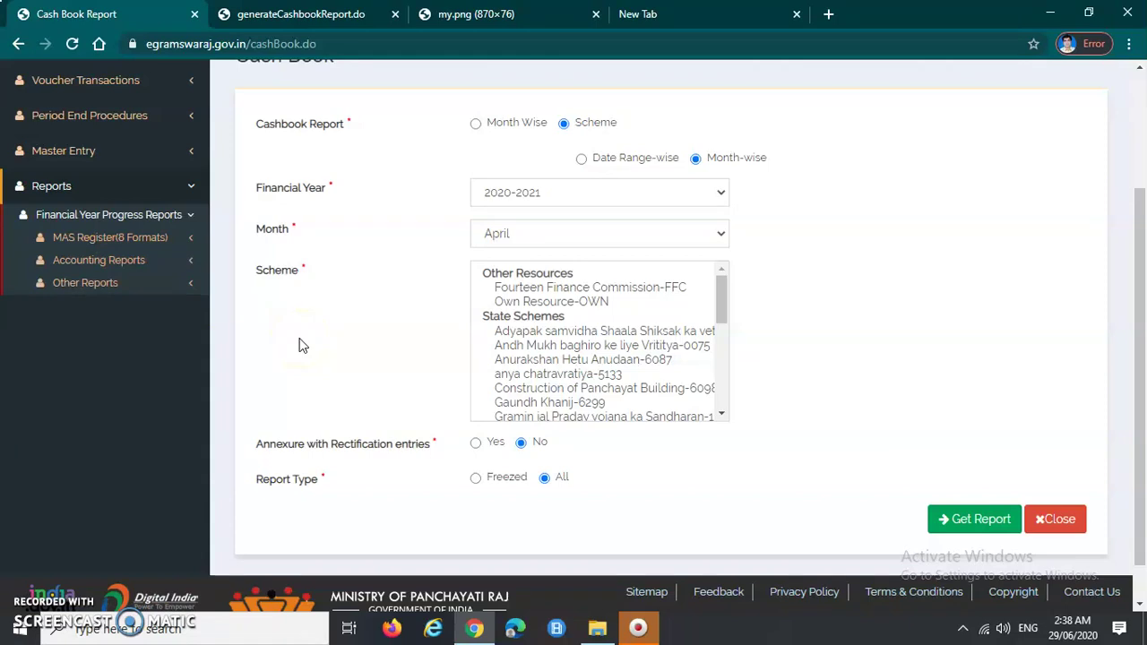
left_click(148, 451)
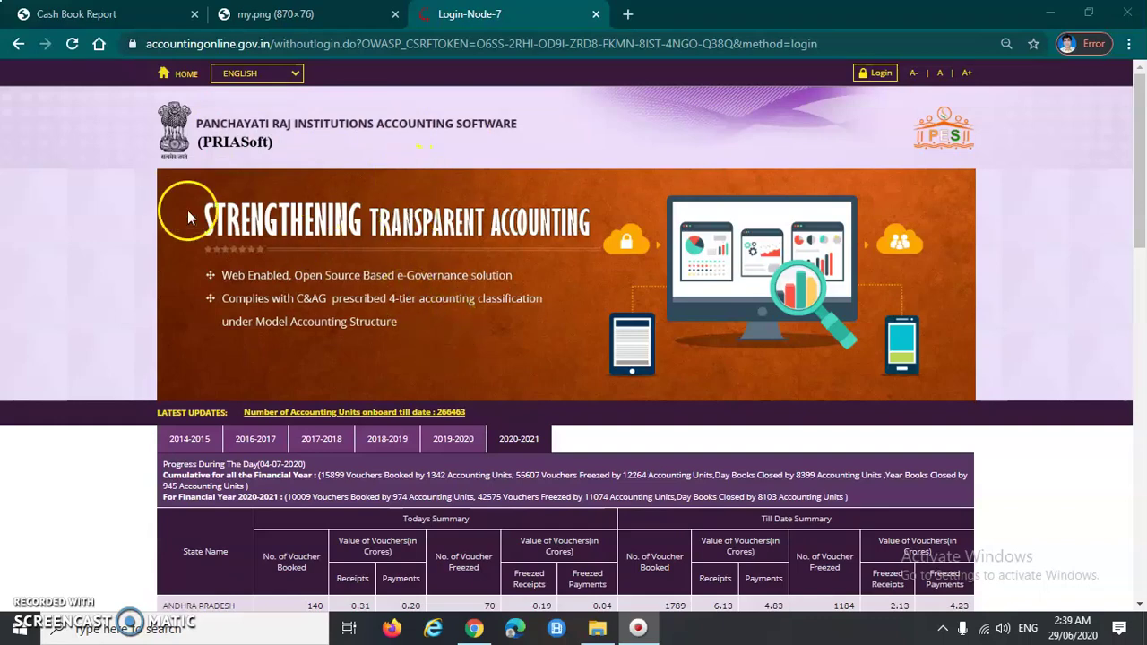
scroll(332, 269, "down", 15)
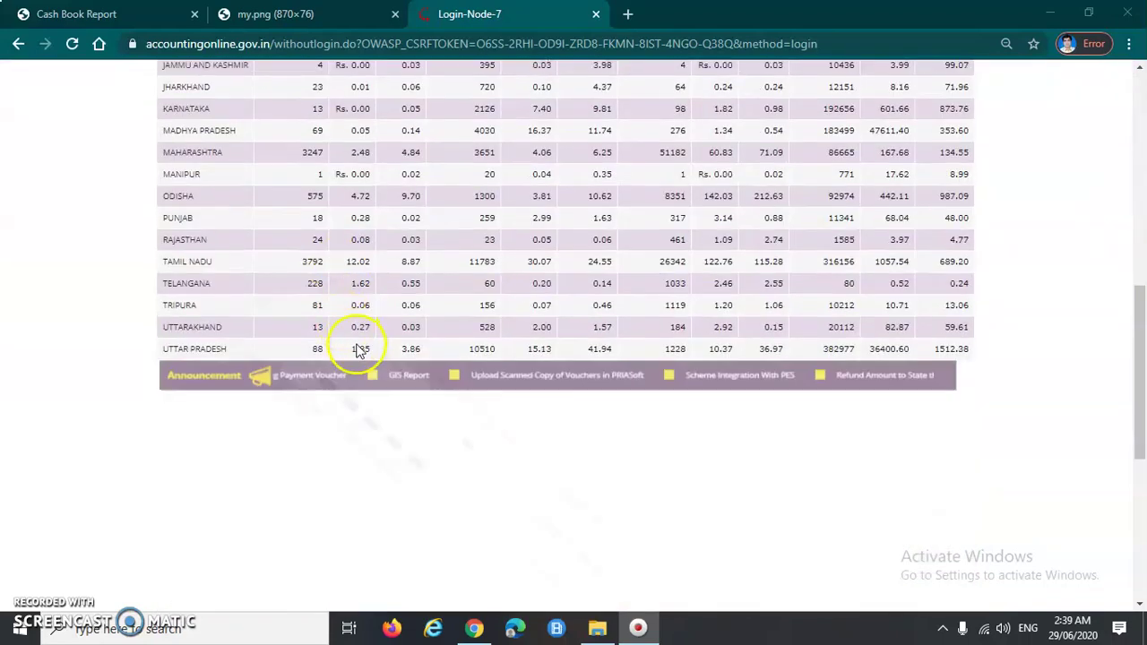
scroll(370, 375, "up", 15)
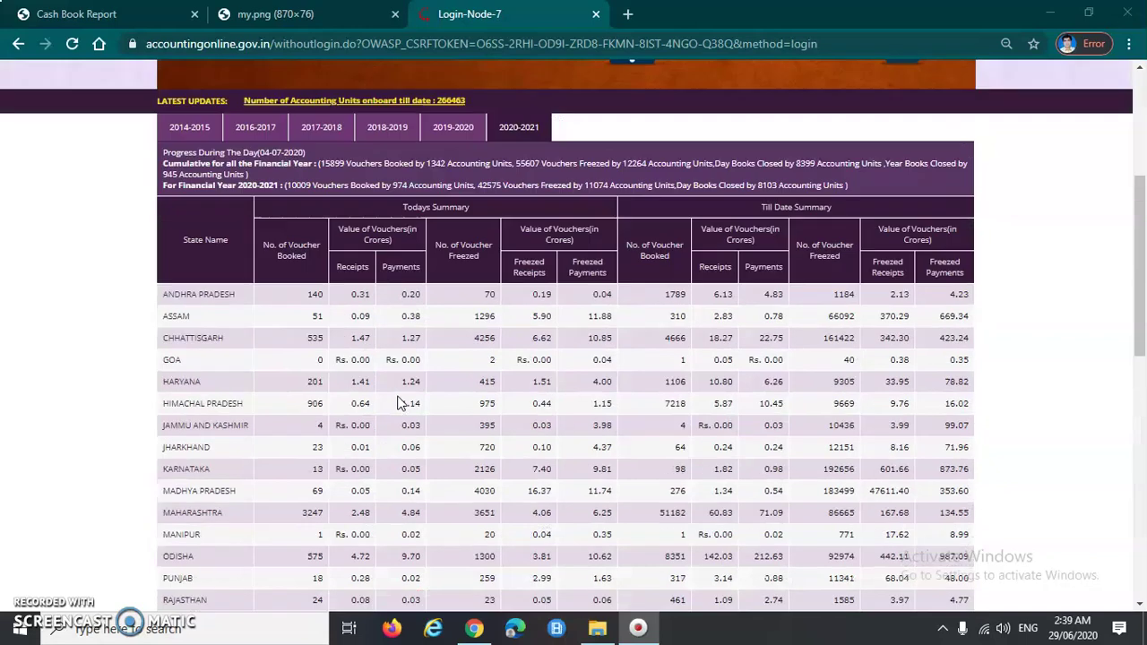
scroll(399, 403, "up", 1)
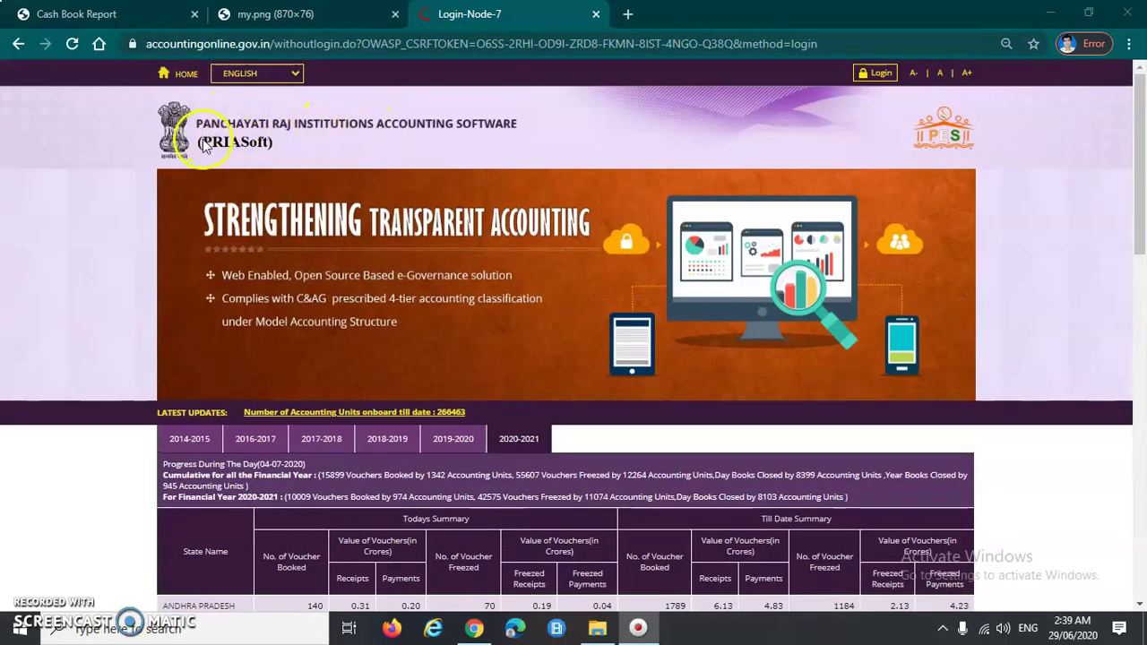
left_click(254, 146)
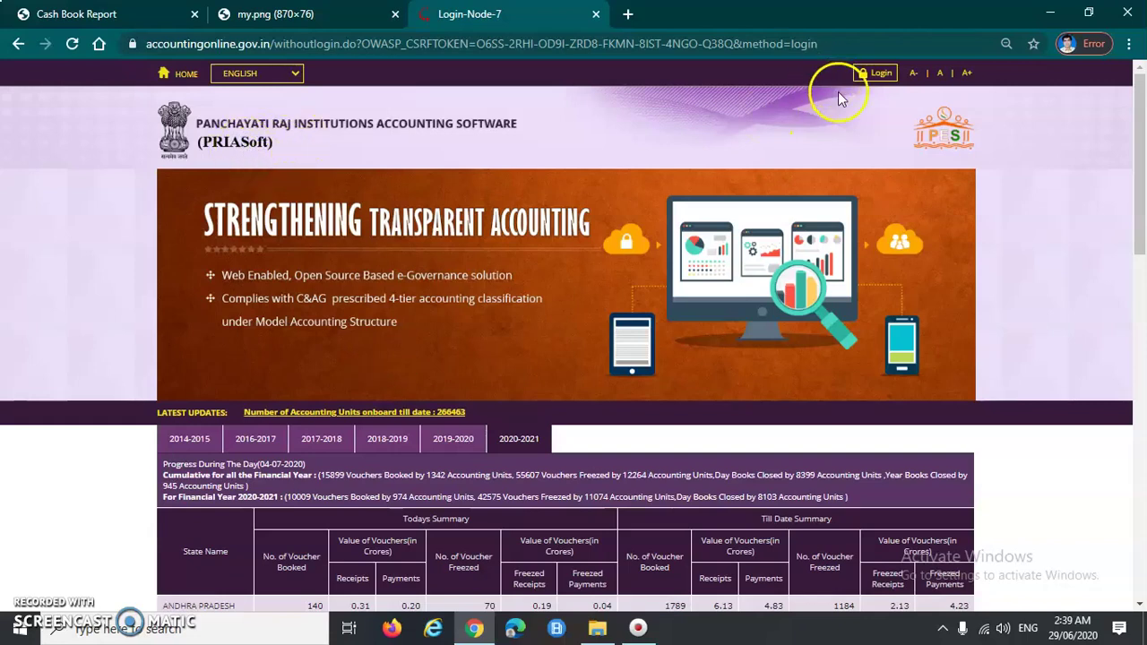
left_click(878, 74)
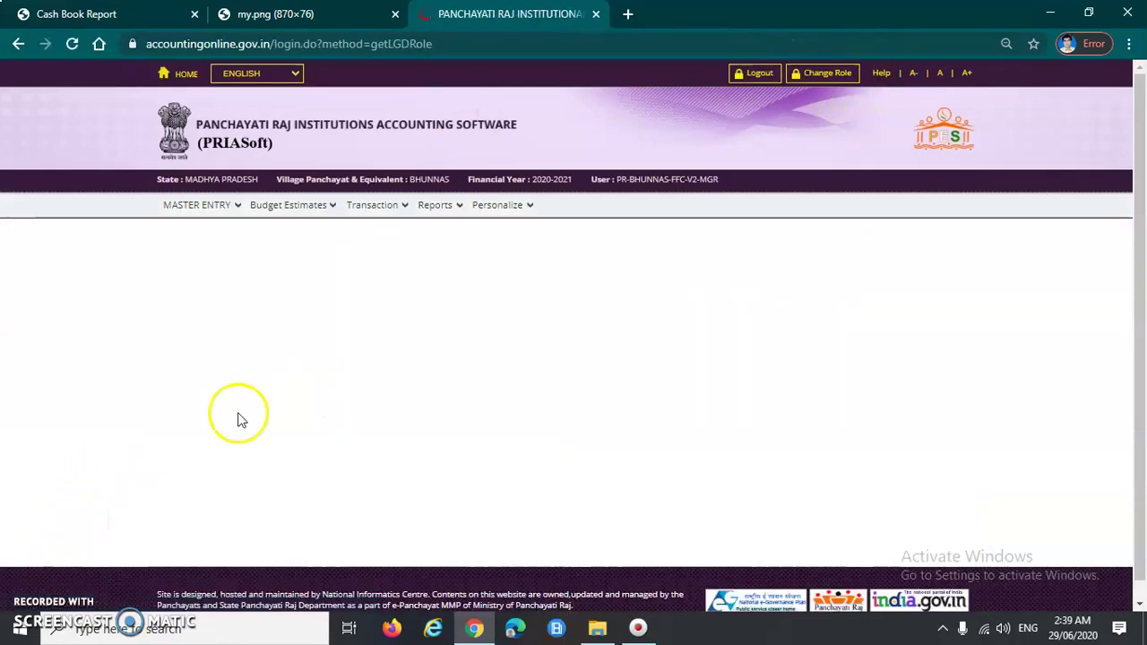
- Compare PRIASoft's transaction and report options with the Cash Book page in eGramSwaraj, and return to PRIASoft
mouse_move(381, 212)
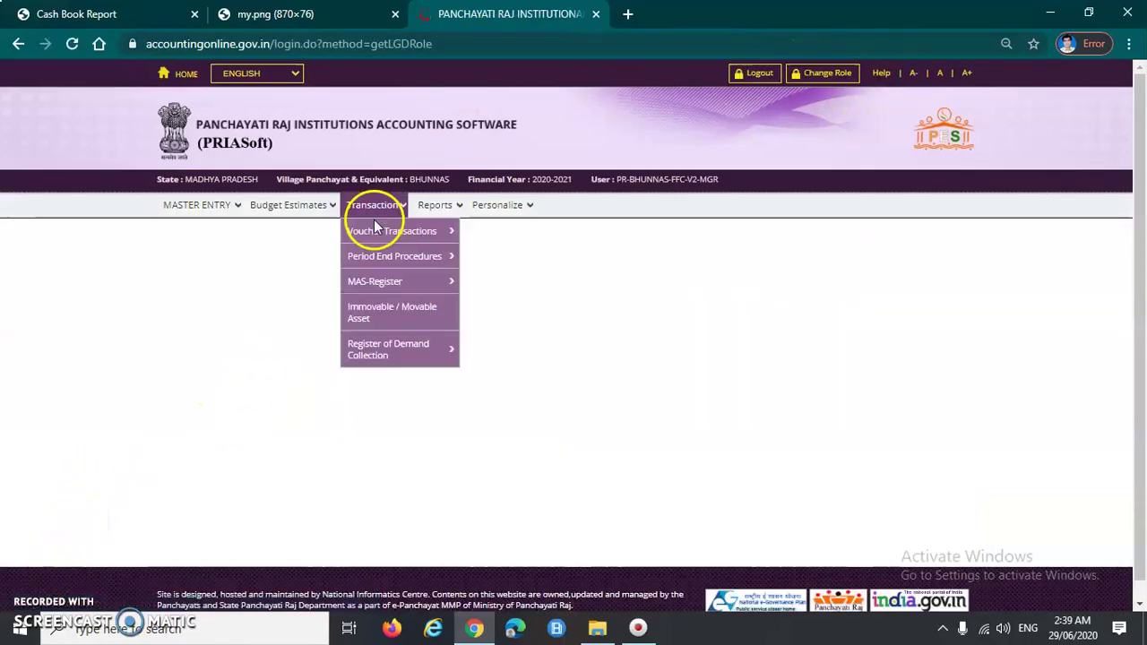
mouse_move(411, 230)
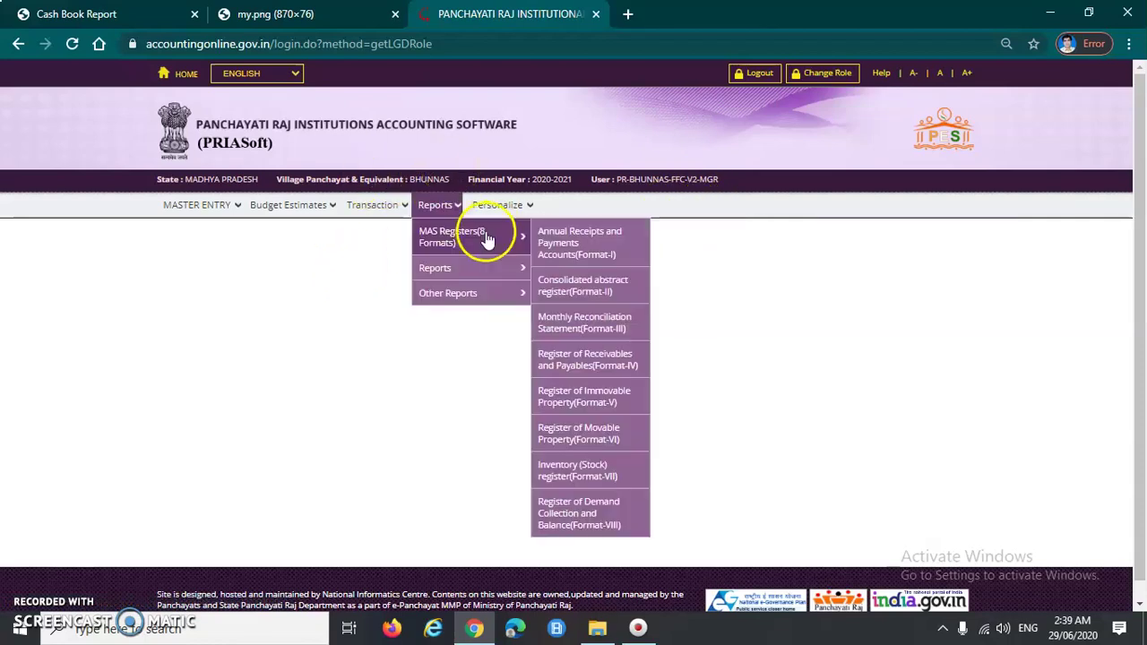
left_click(130, 18)
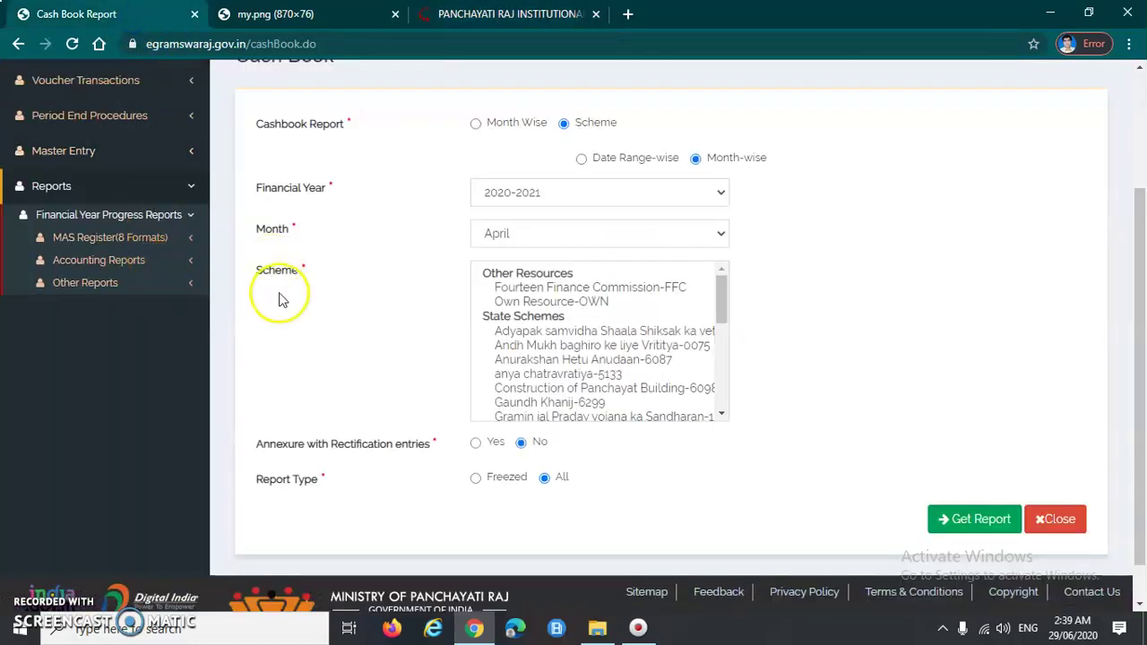
scroll(281, 297, "up", 3)
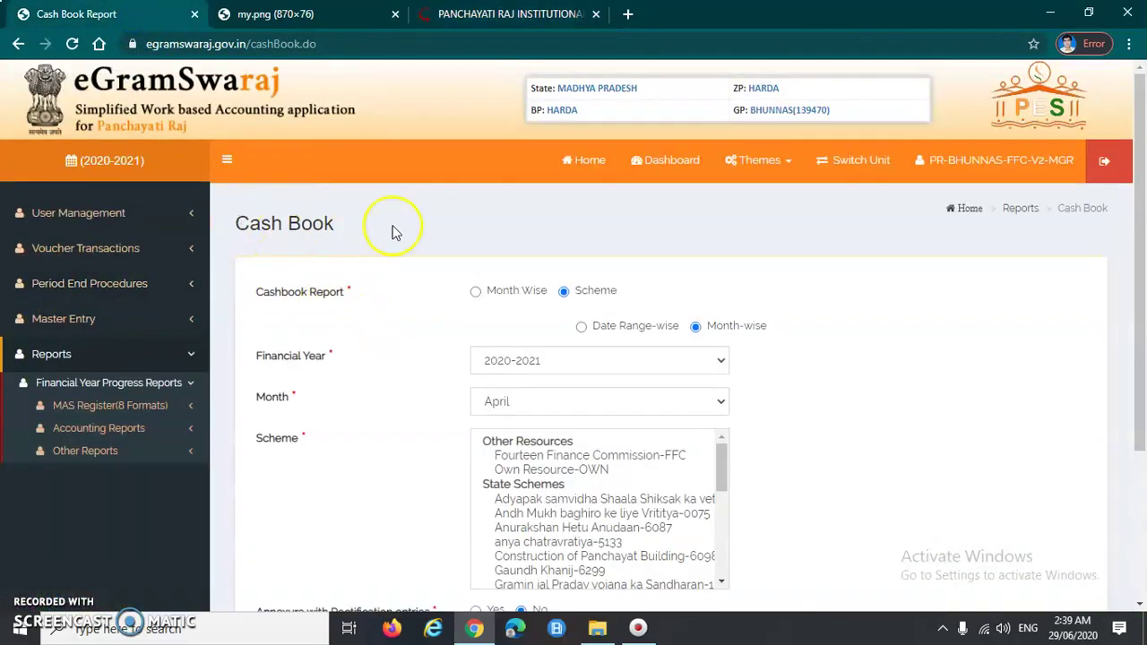
left_click(509, 18)
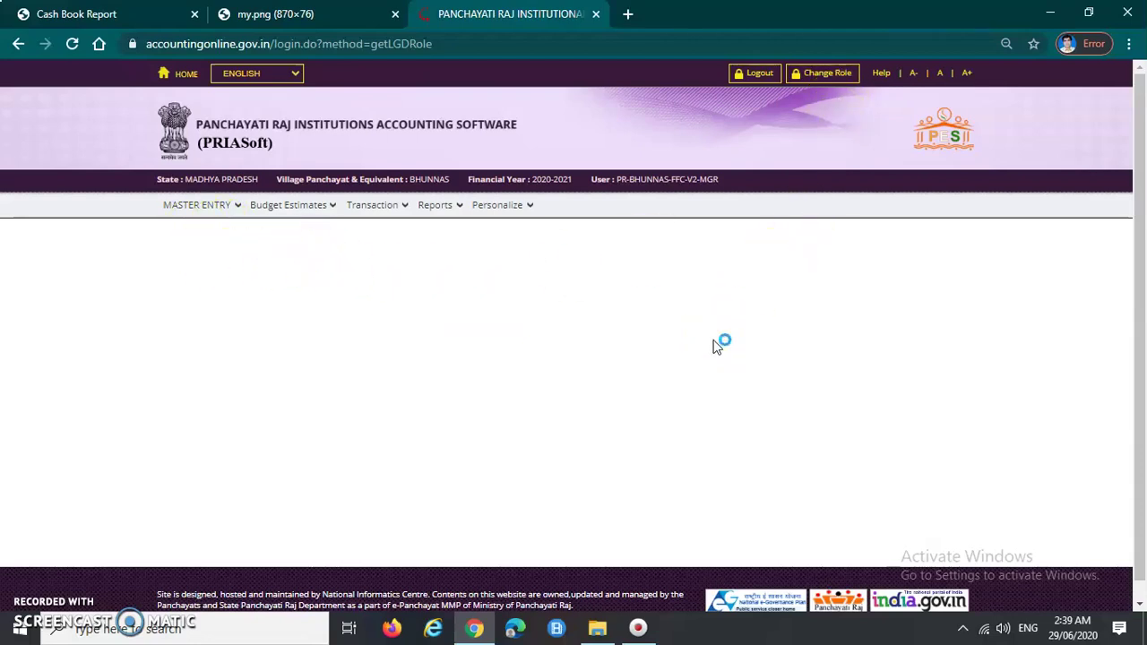
- Review PRIASoft's MAS Registers(8 Formats), Reports and Other Reports groups, and open the Ledger Book report
left_click(437, 206)
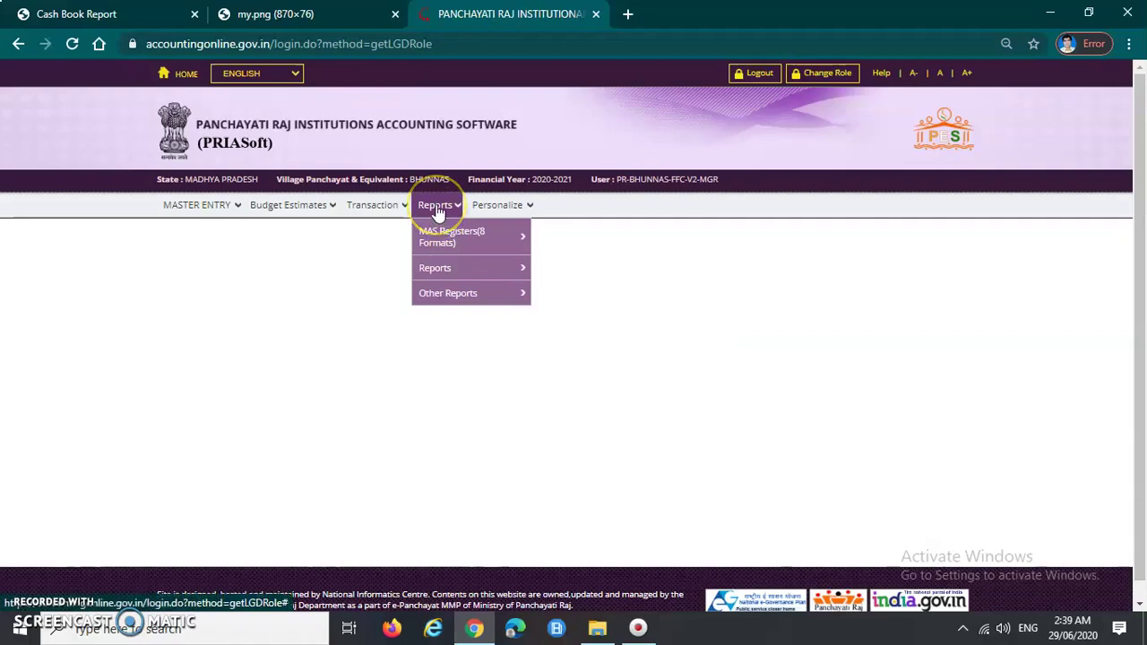
left_click(439, 216)
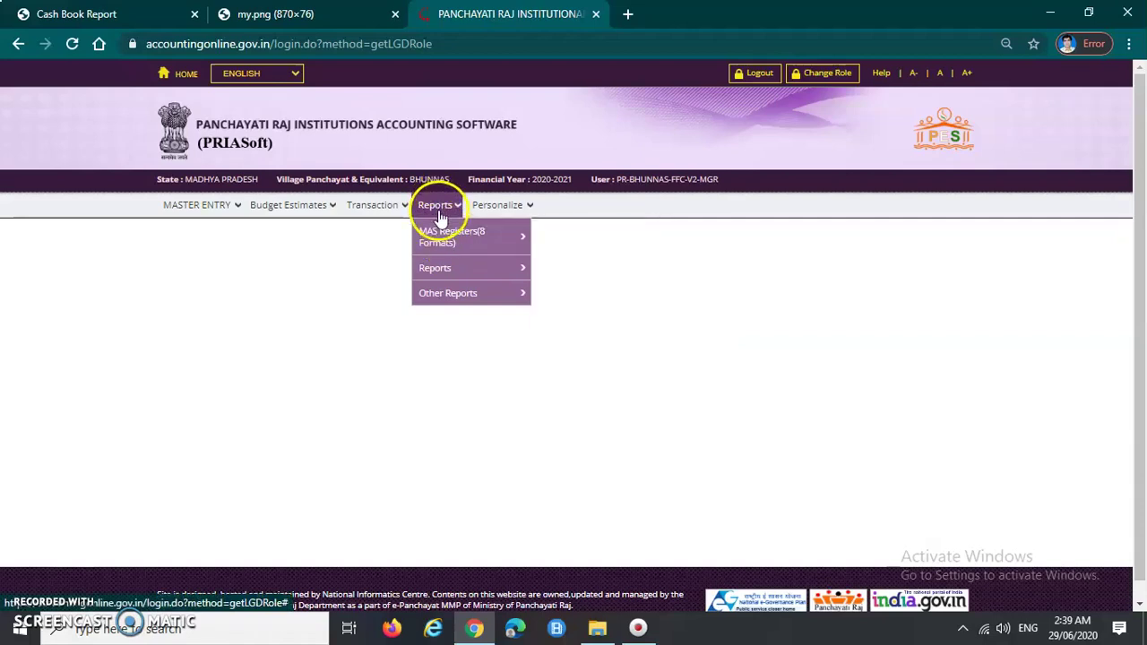
left_click(441, 238)
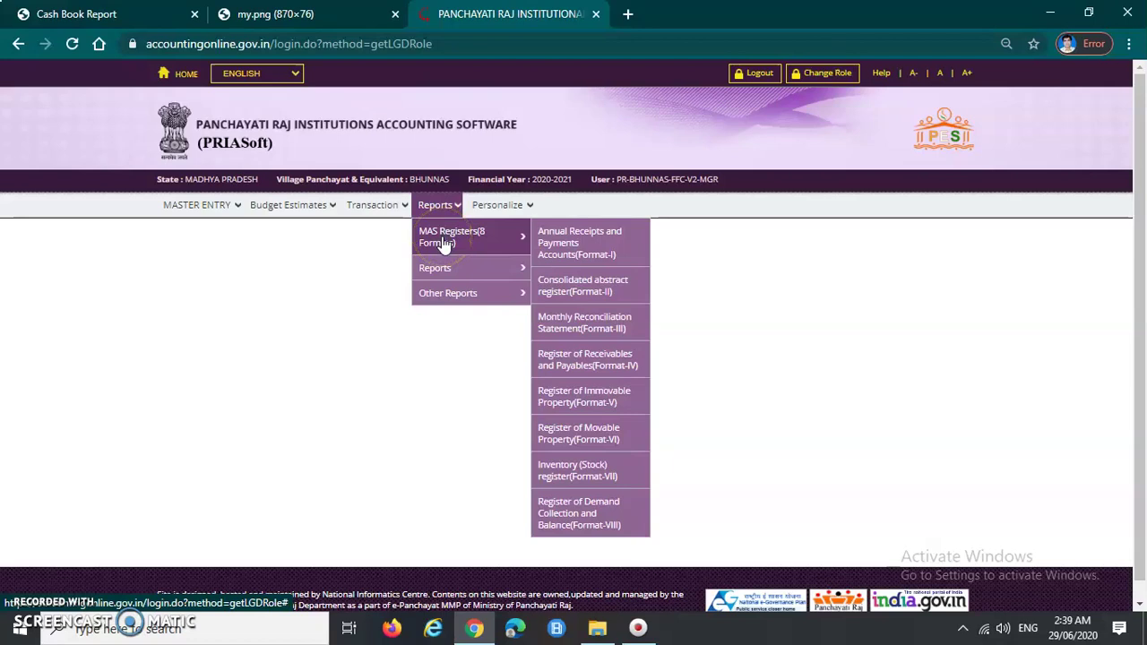
left_click(485, 246)
left_click(448, 274)
left_click(448, 296)
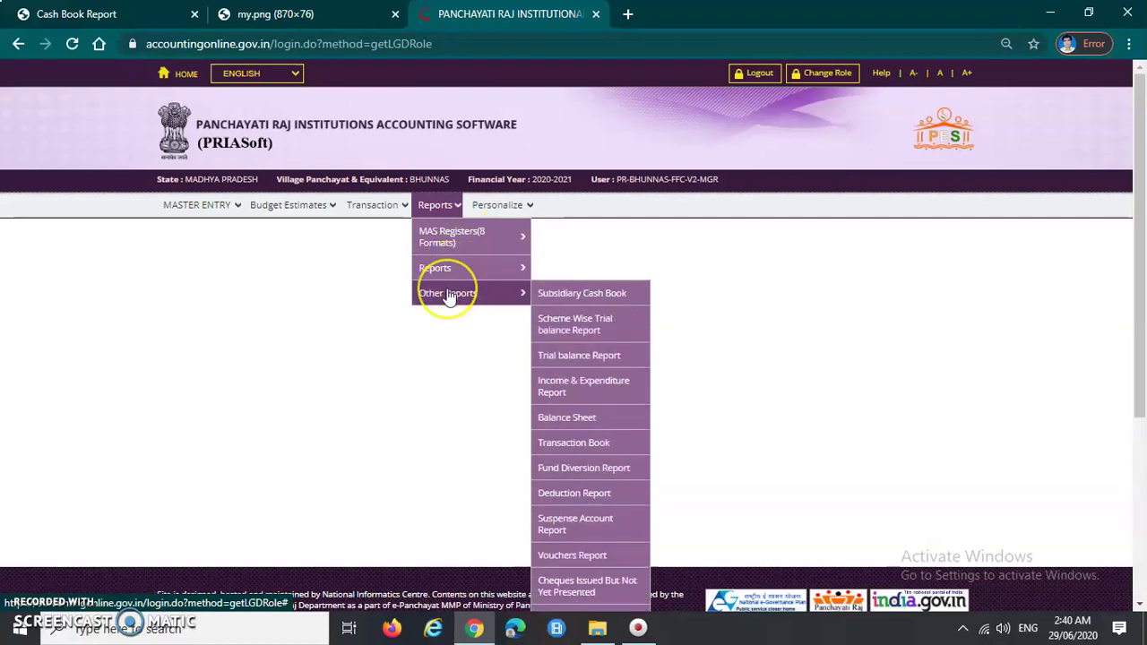
left_click(467, 297)
left_click(453, 274)
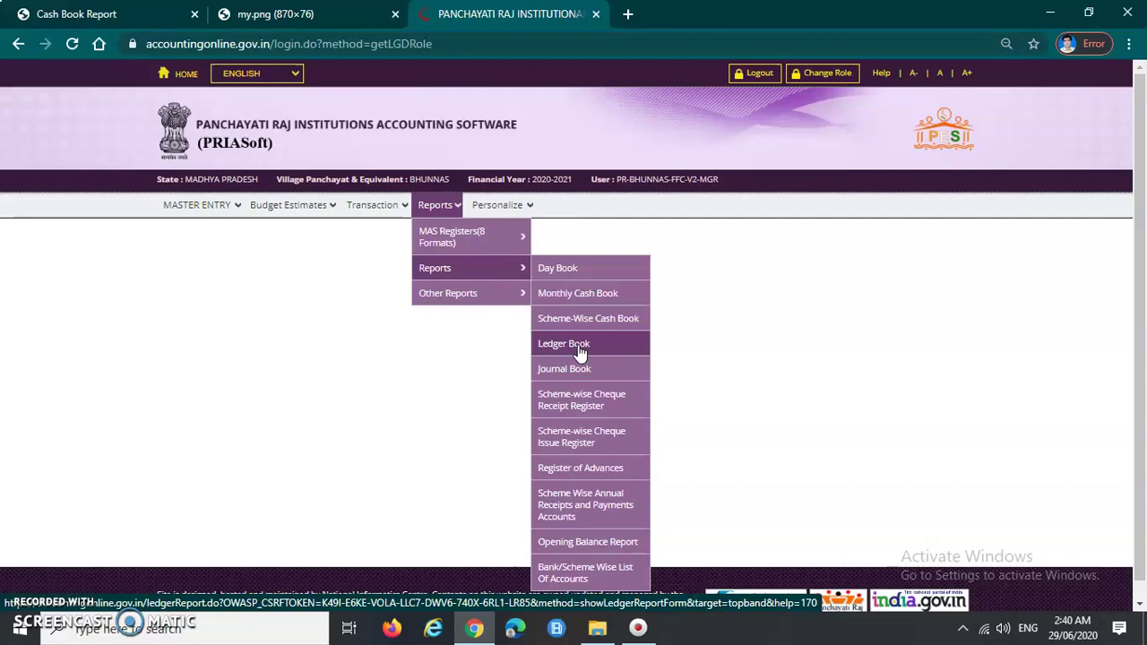
left_click(570, 349)
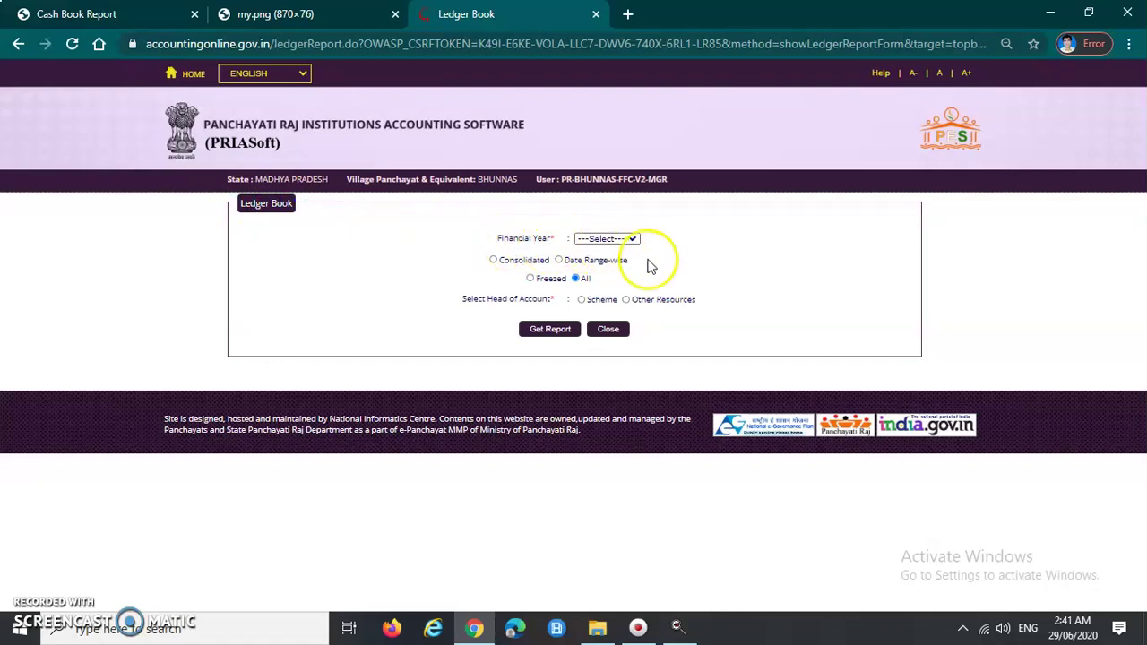
- Set the Ledger Book's financial year to 2019-2020 and choose the Consolidated option, keeping All rather than Freezed entries
left_click(627, 239)
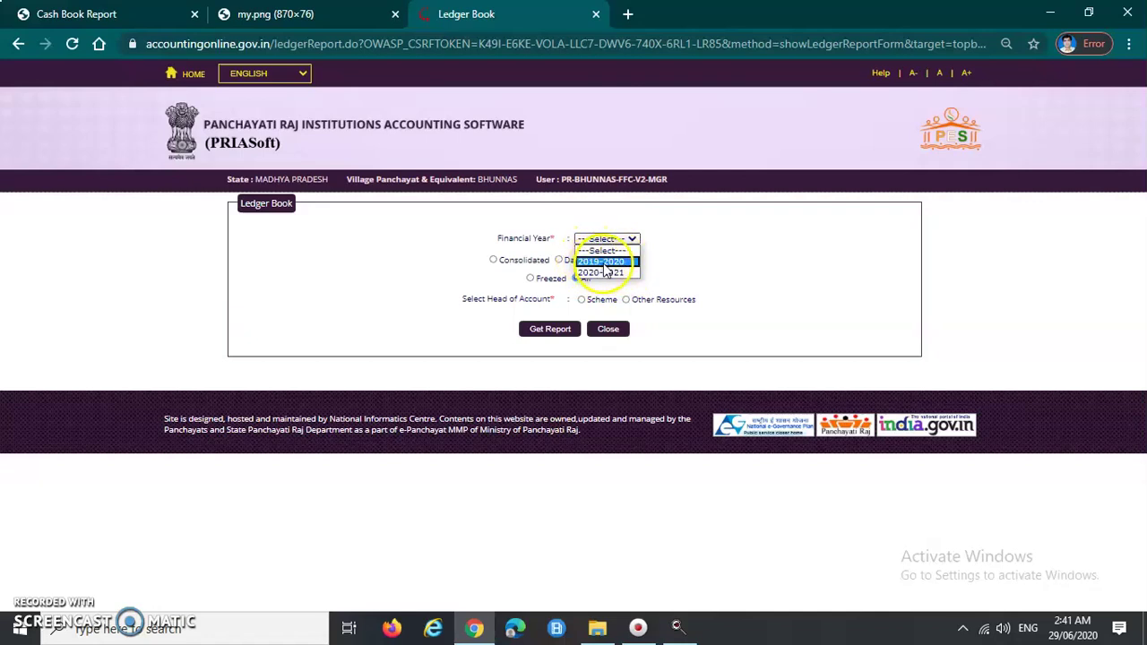
left_click(606, 263)
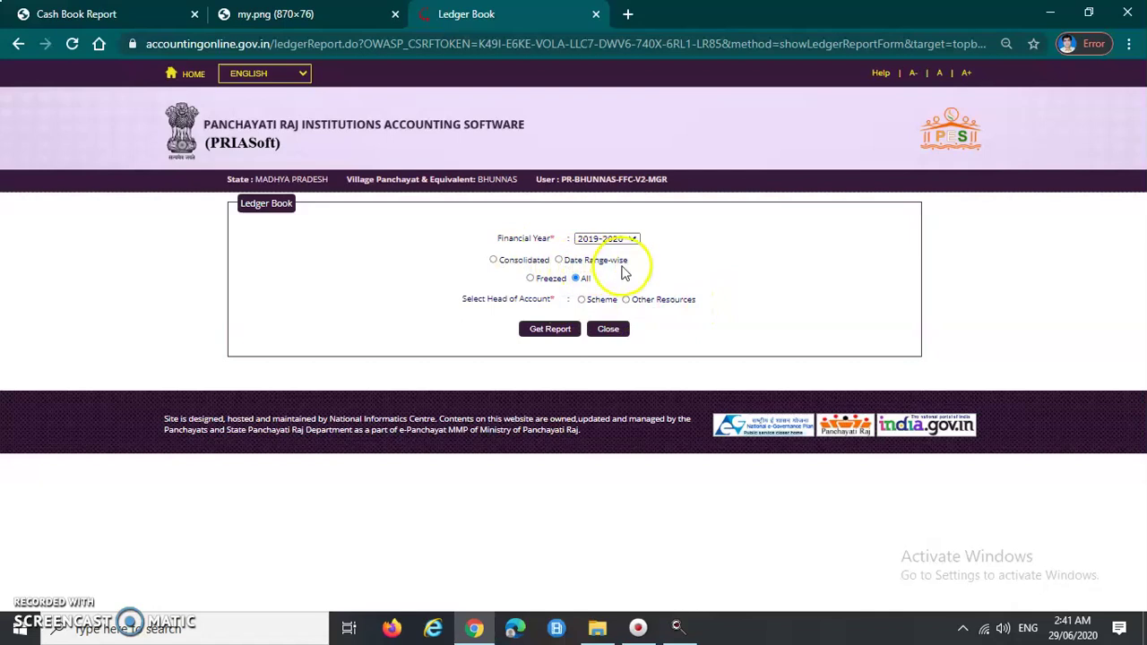
left_click_drag(640, 264, 598, 264)
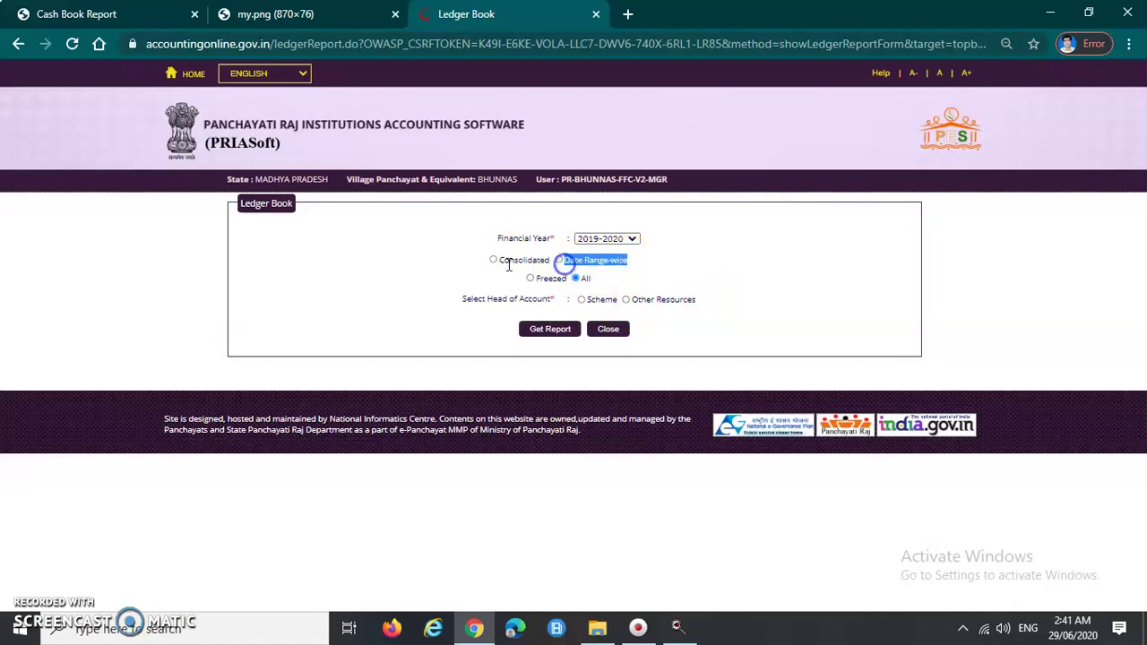
left_click(450, 263)
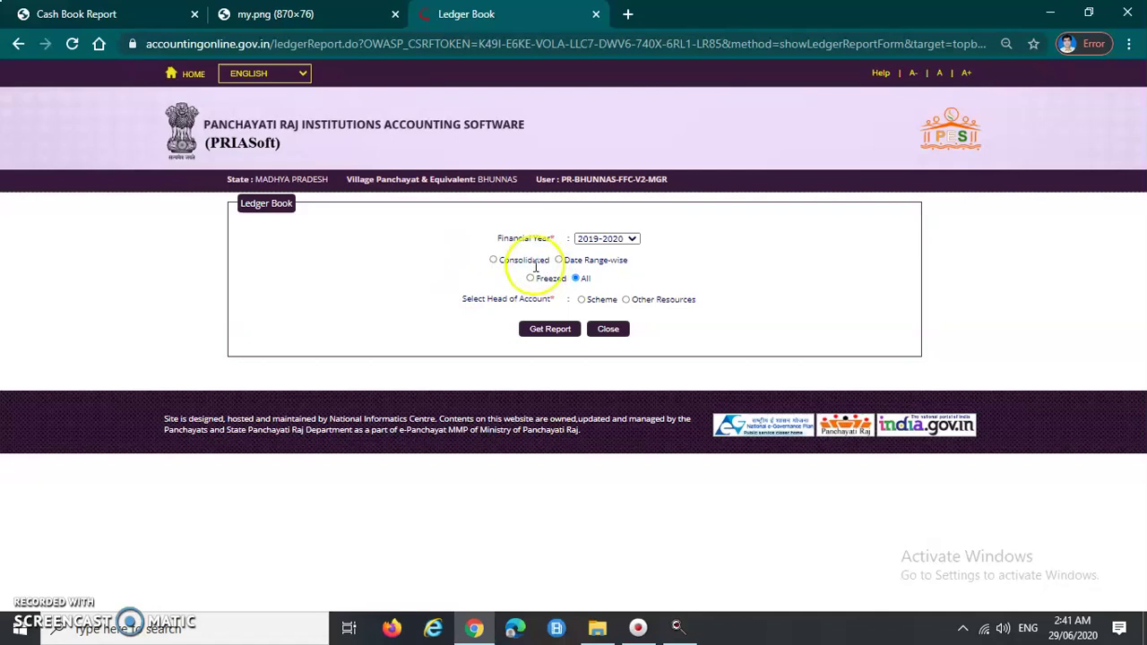
left_click(493, 261)
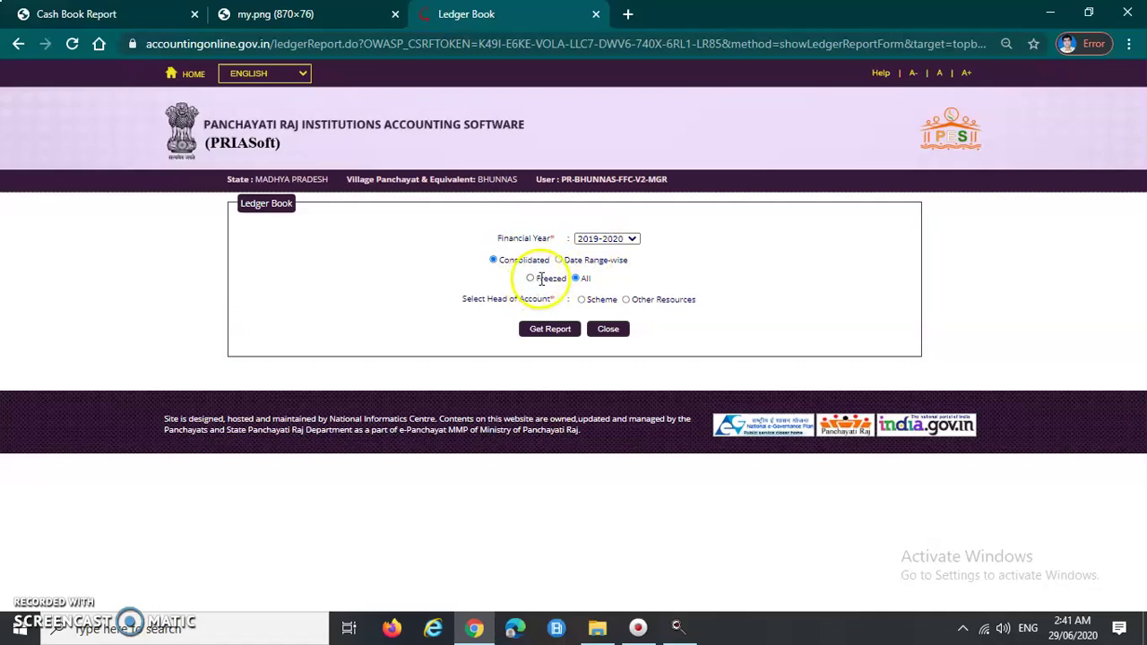
double_click(545, 278)
double_click(584, 279)
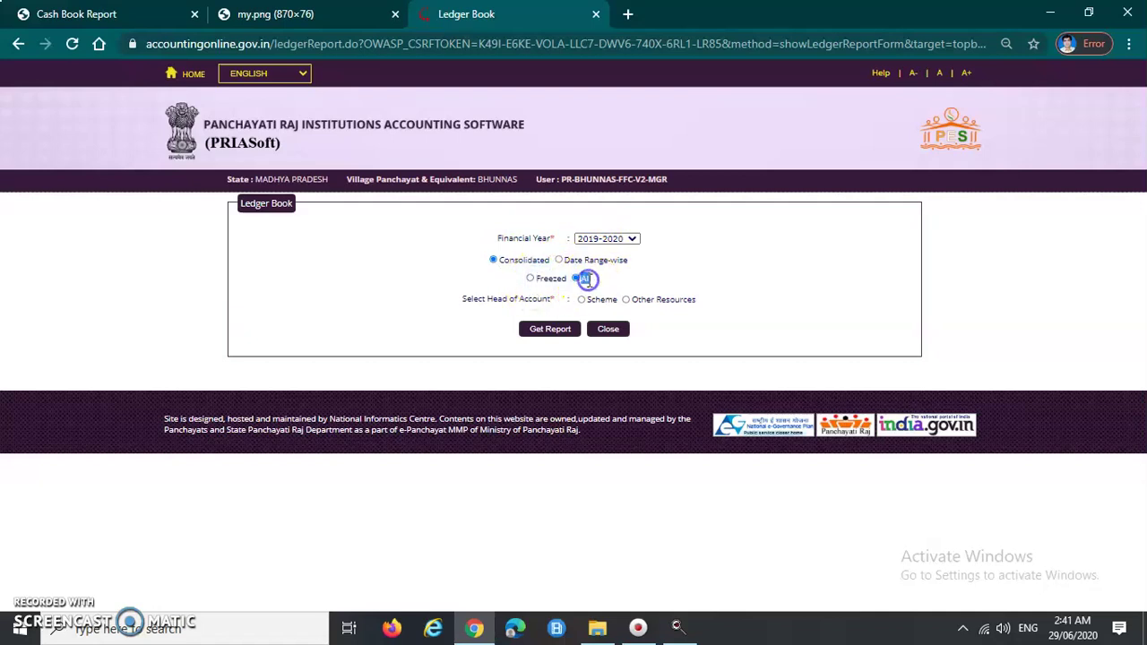
left_click(735, 279)
- Choose Other Resources as the head of account for the Ledger Book report
left_click(463, 302)
left_click_drag(463, 302, 552, 300)
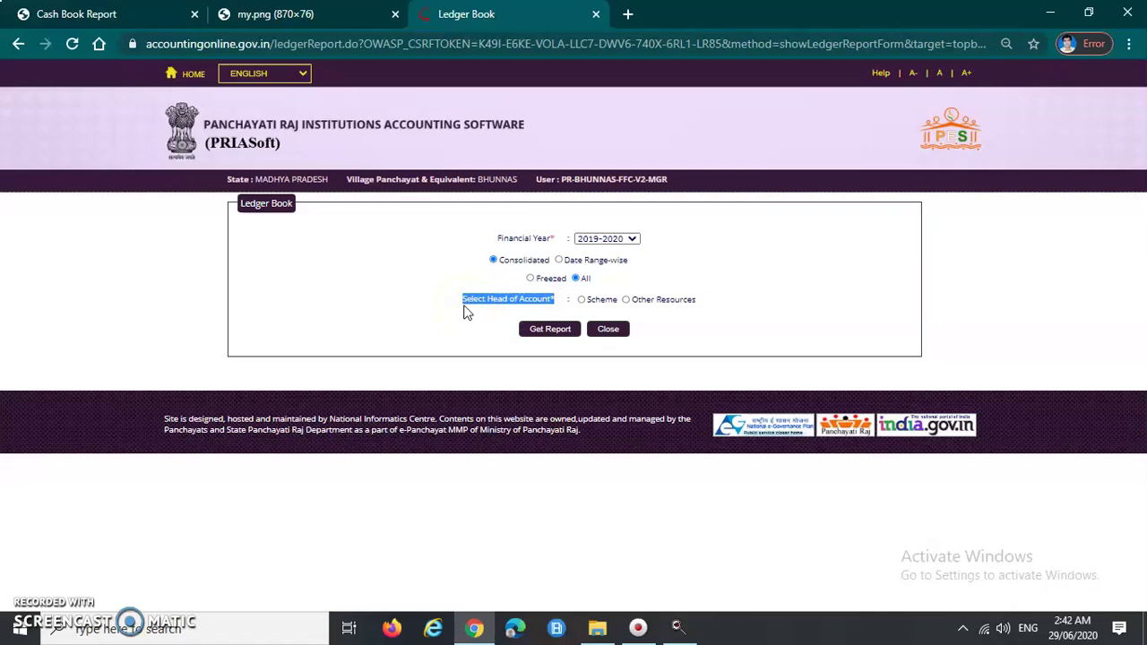
left_click(418, 322)
left_click(418, 254)
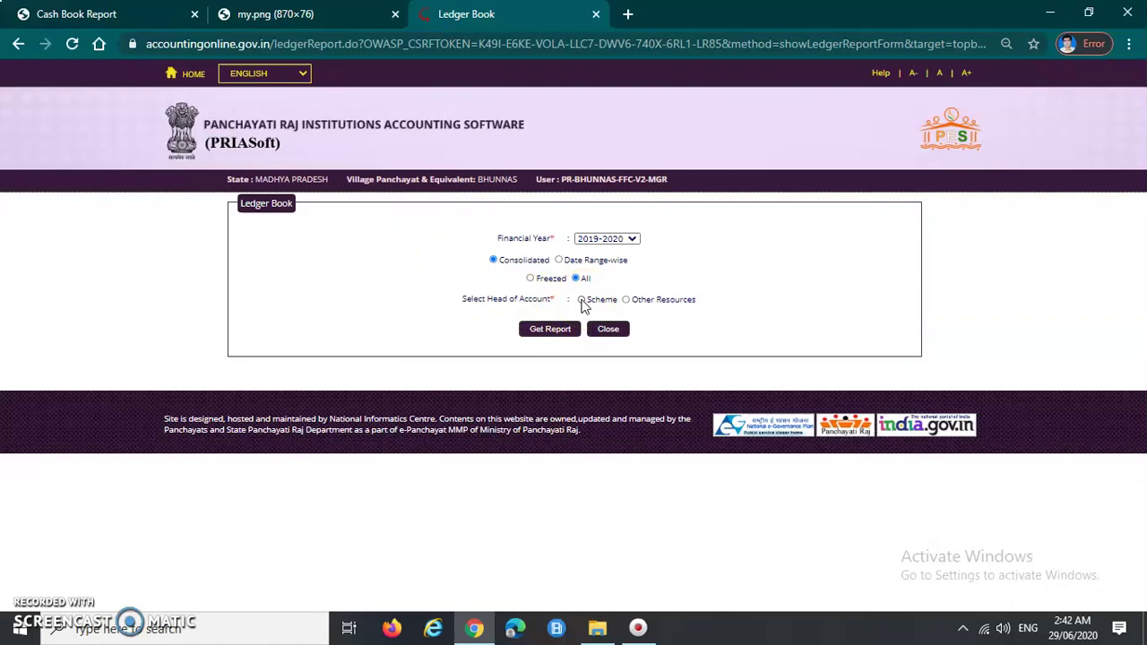
left_click(627, 305)
left_click(627, 304)
left_click(626, 301)
left_click(358, 330)
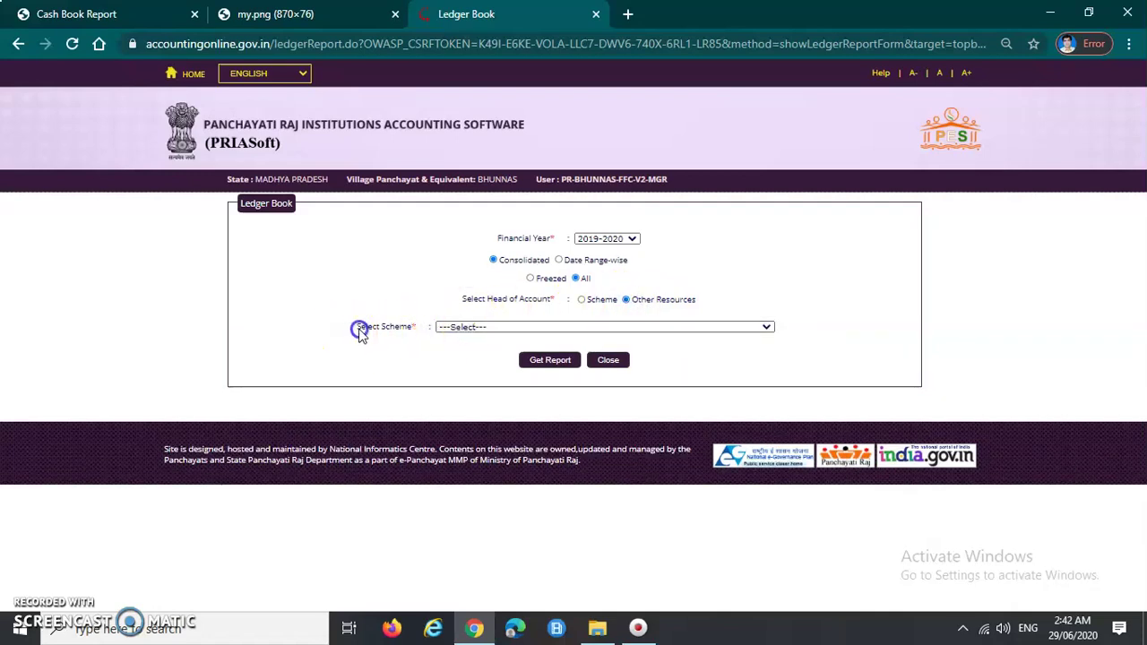
- Select the Fourteen Finance Commission-FFC scheme with its Basic Grant component, and locate the Major Head field
left_click(591, 330)
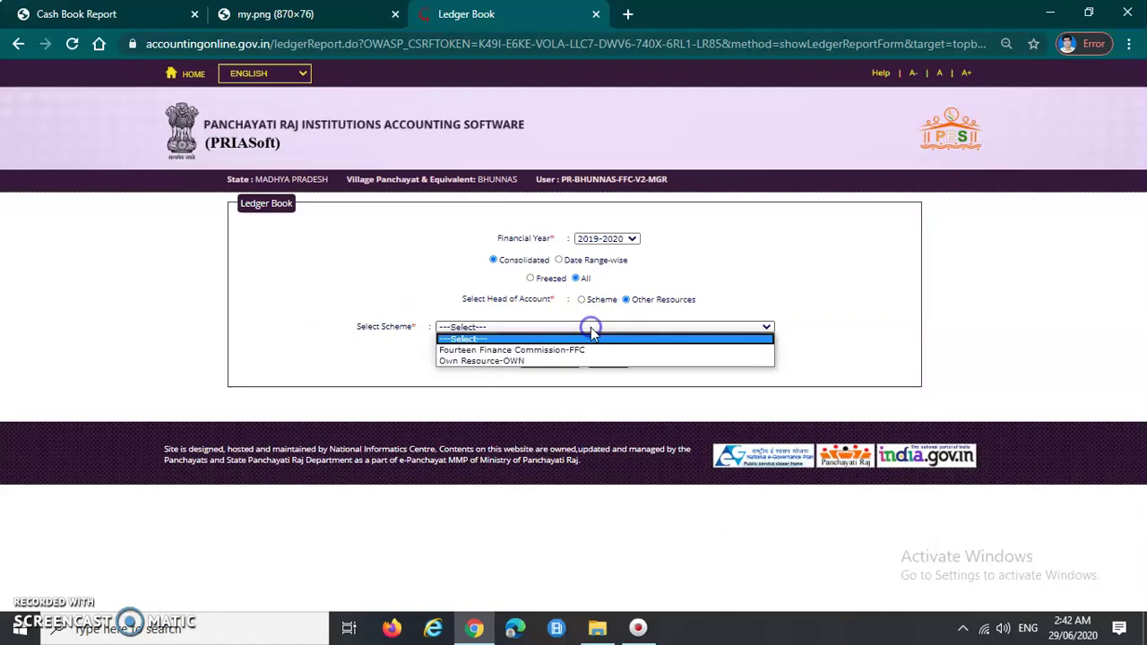
left_click(530, 352)
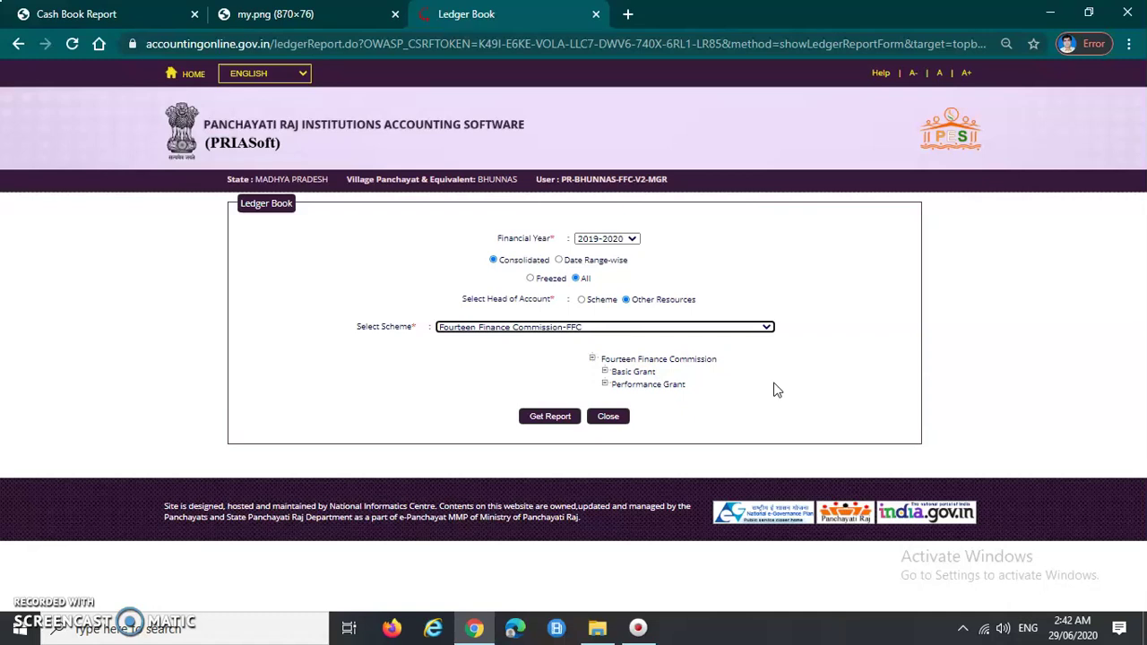
left_click(742, 398)
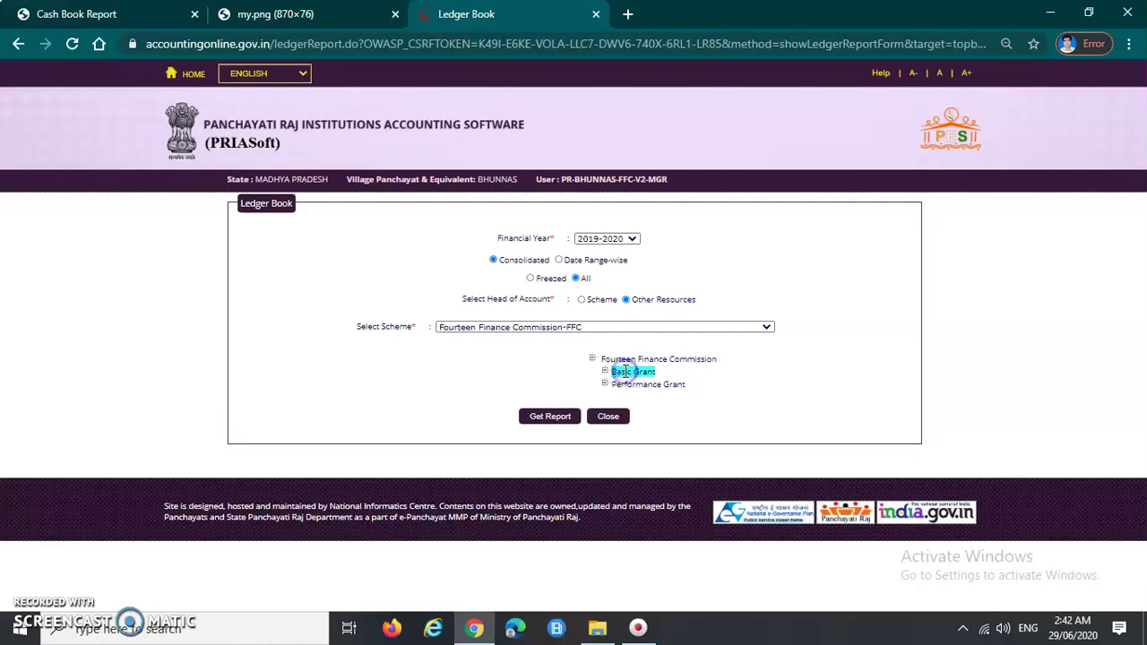
left_click_drag(380, 413, 427, 411)
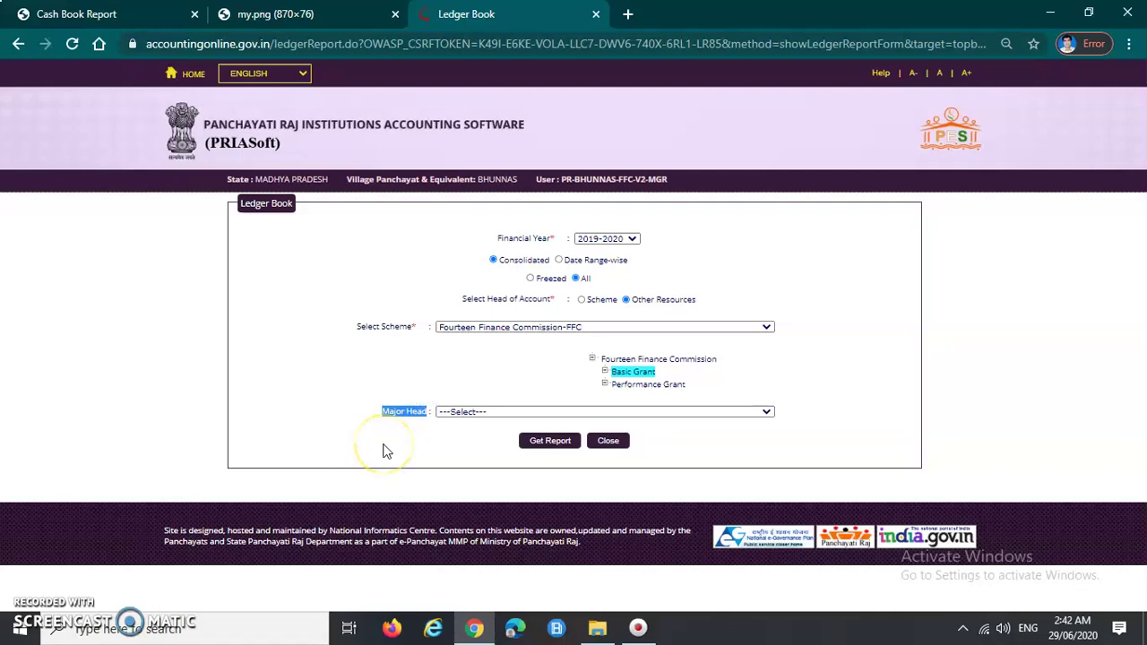
- Set the Ledger Book's Major Head to 5054-- Capital Outlay on Transportation
left_click(671, 412)
scroll(627, 392, "down", 5)
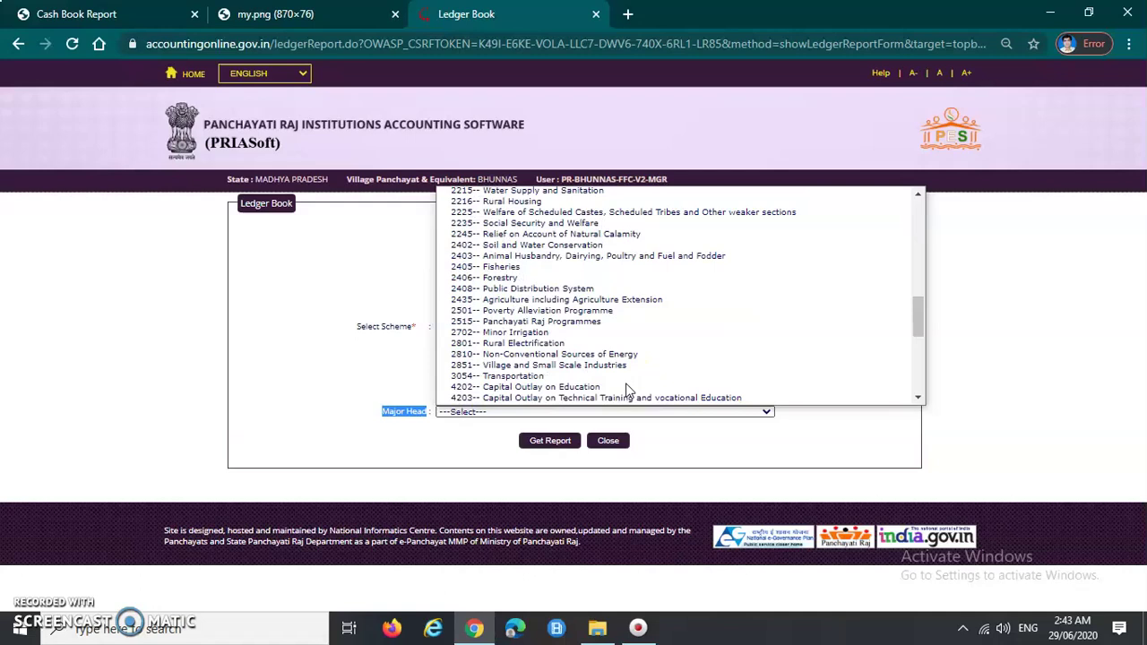
key("5")
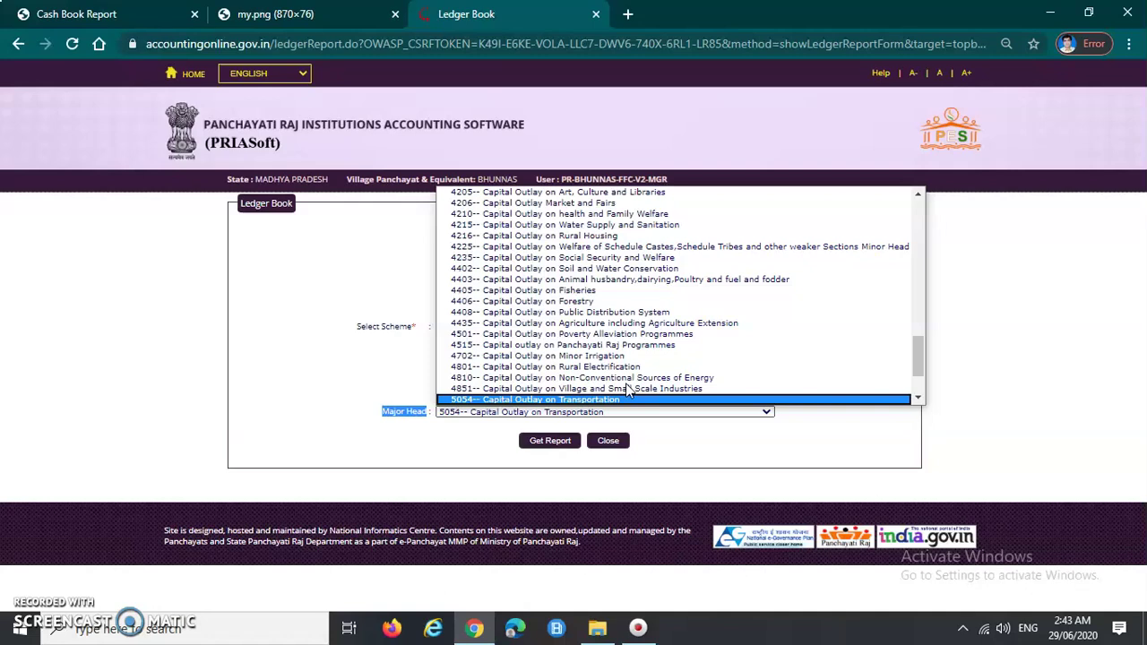
left_click(566, 400)
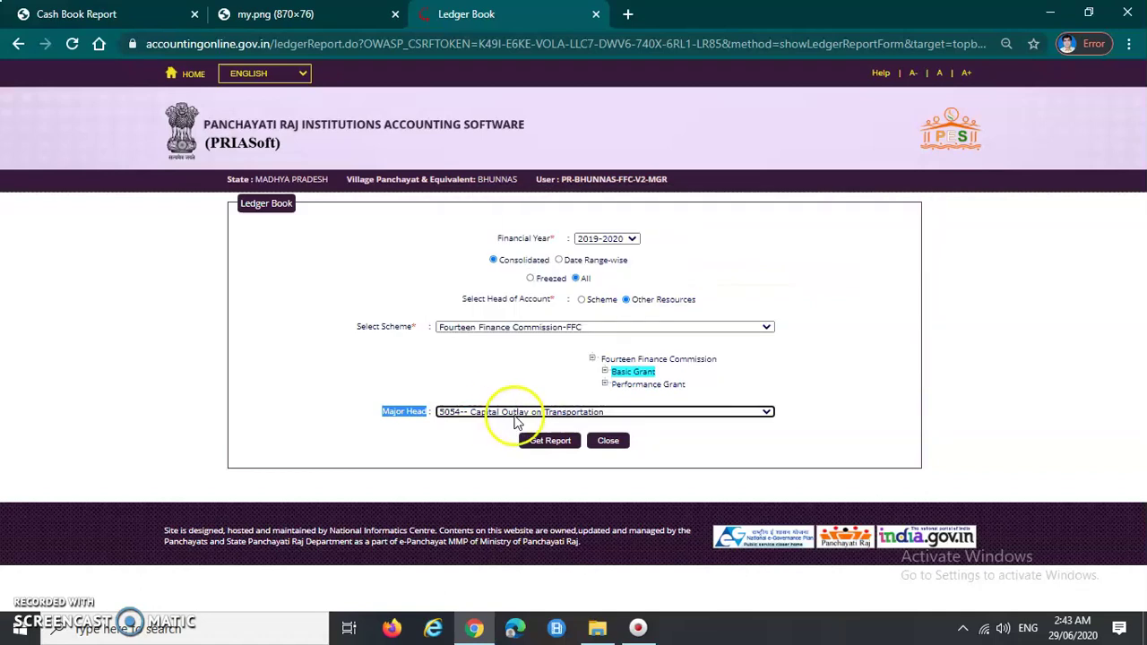
left_click(854, 439)
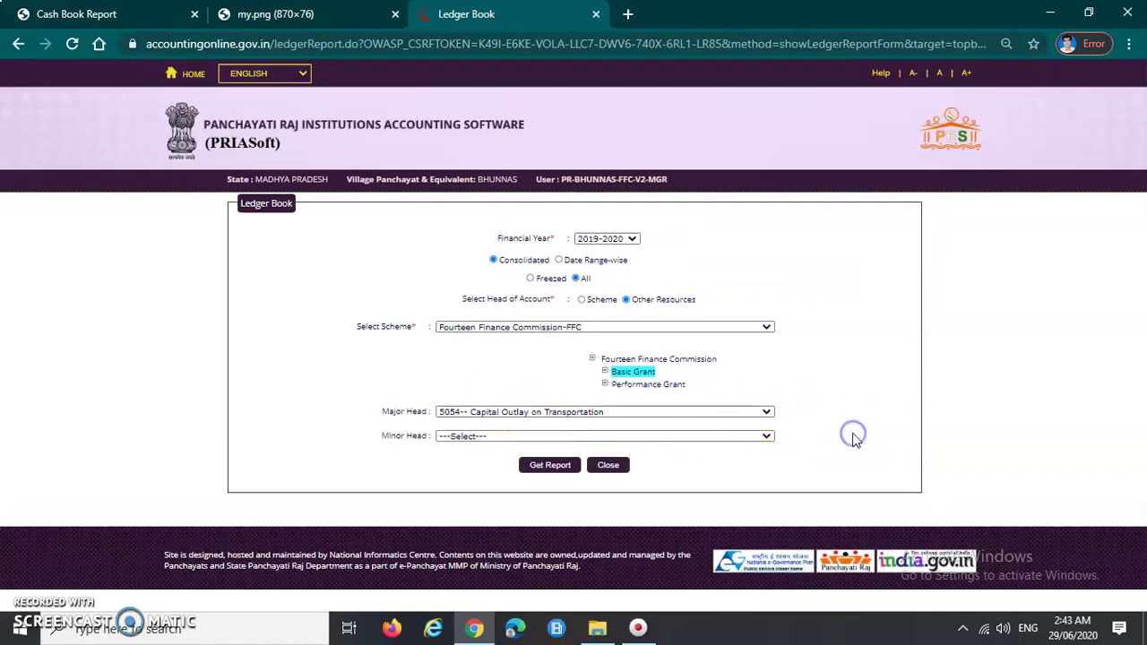
- Set the Minor Head to 101 -- Construction of Village\District Roads and generate the Ledger Book report
left_click_drag(380, 436, 422, 440)
left_click(423, 440)
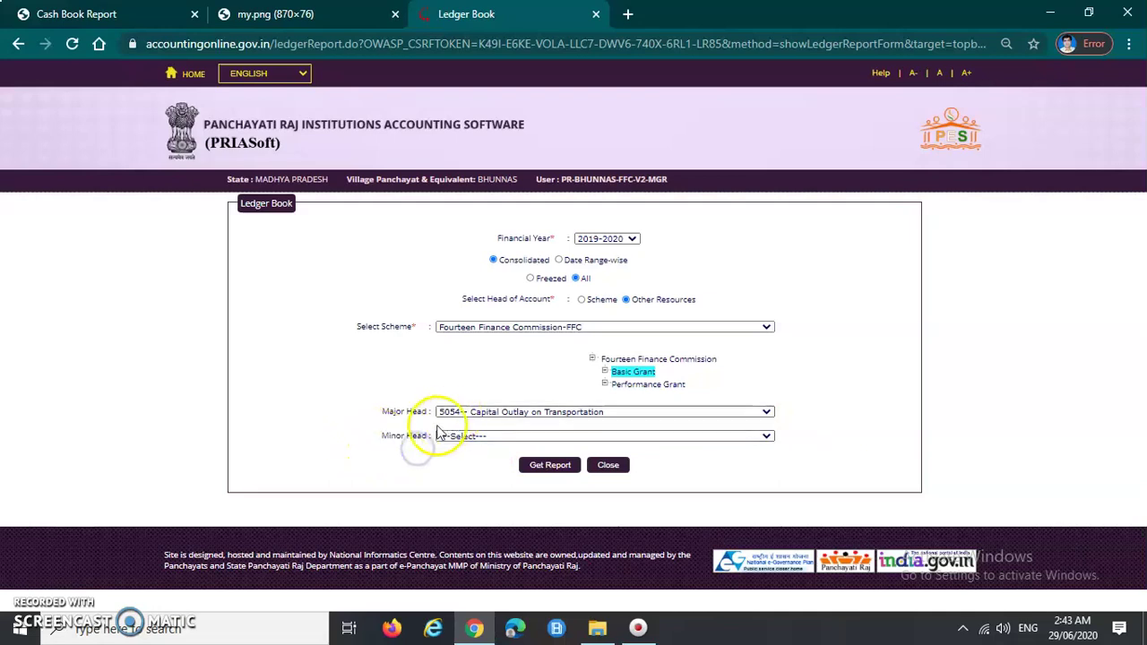
left_click(623, 439)
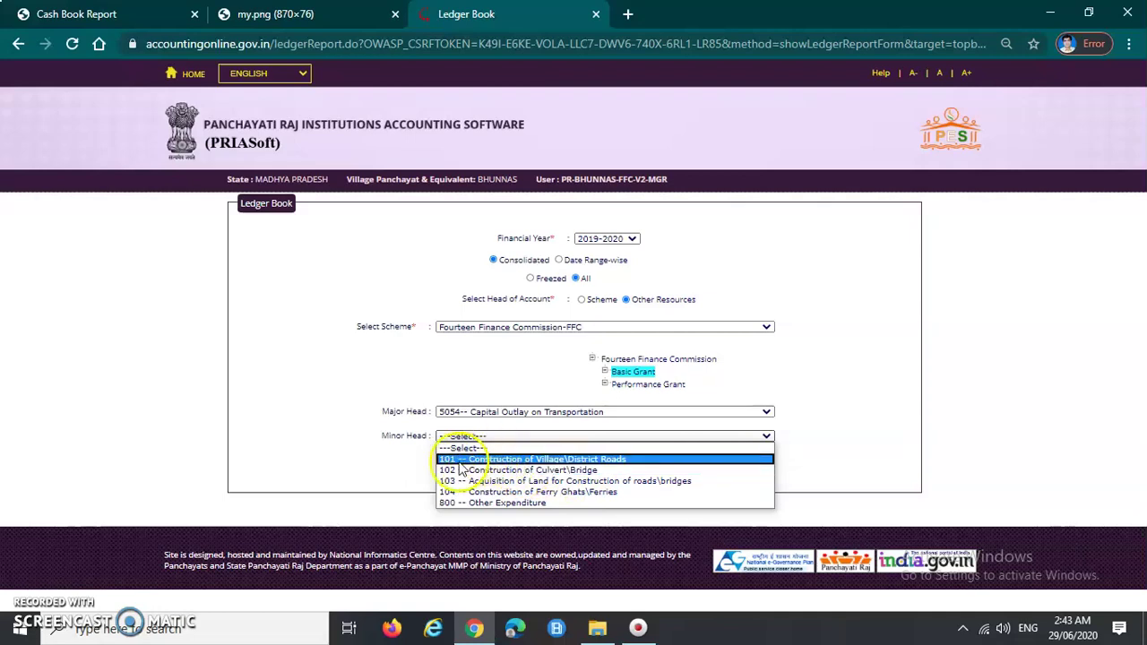
left_click(607, 461)
left_click(863, 462)
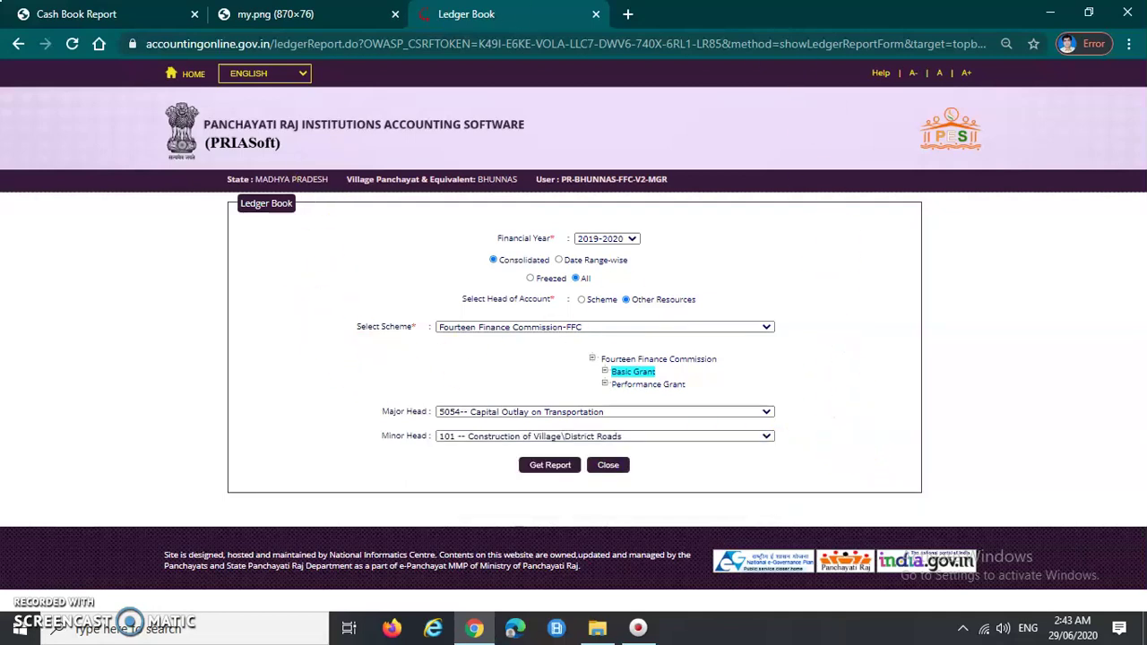
left_click(33, 617)
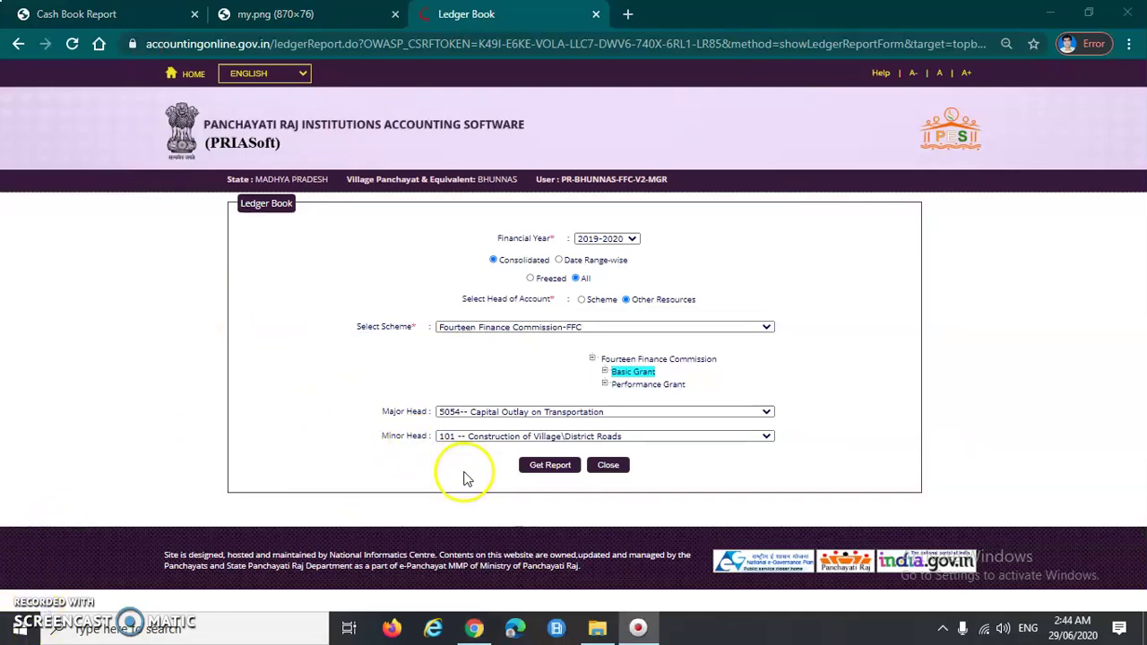
left_click(548, 472)
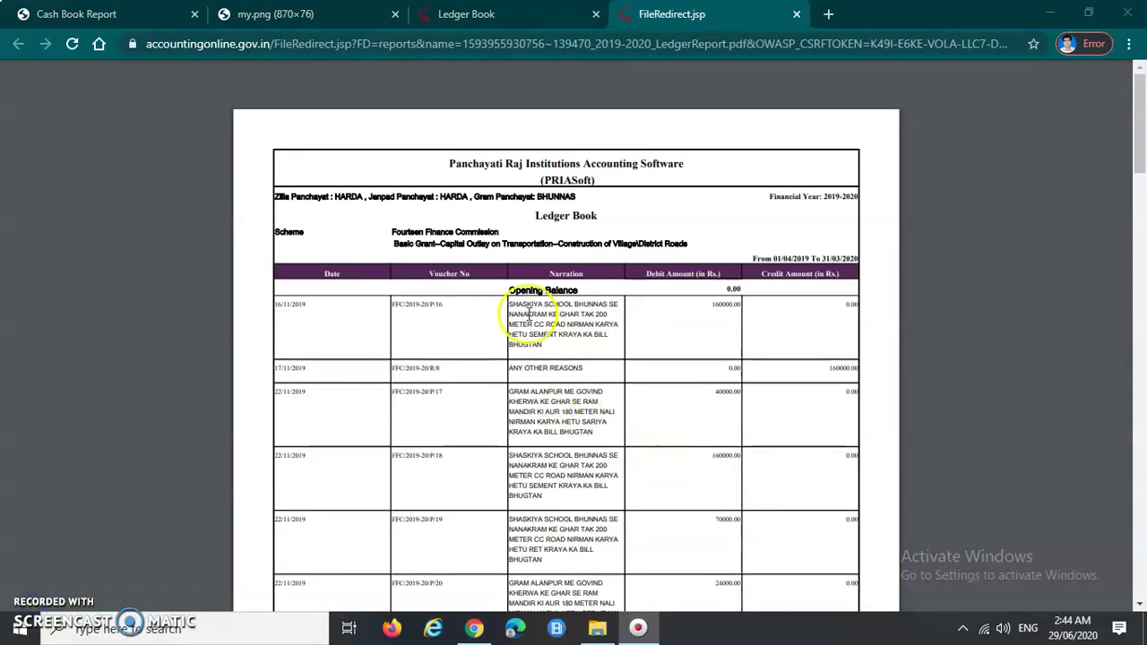
- Enlarge the generated Ledger Book report and look over the start of its first page
left_click(439, 283)
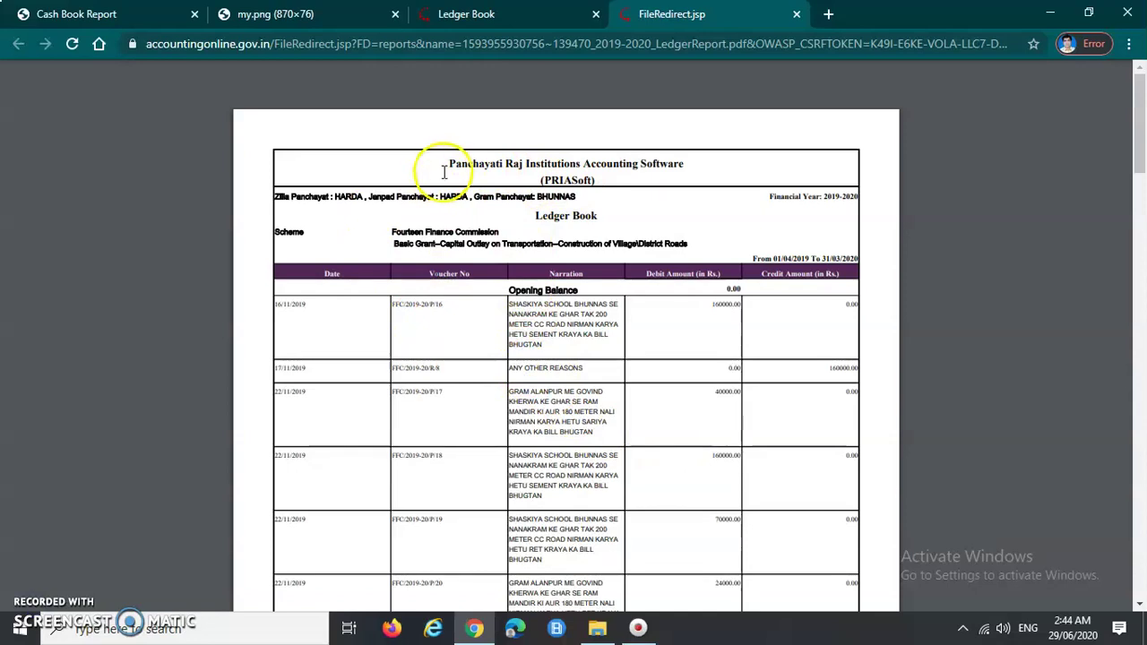
left_click_drag(529, 219, 621, 216)
left_click(622, 222)
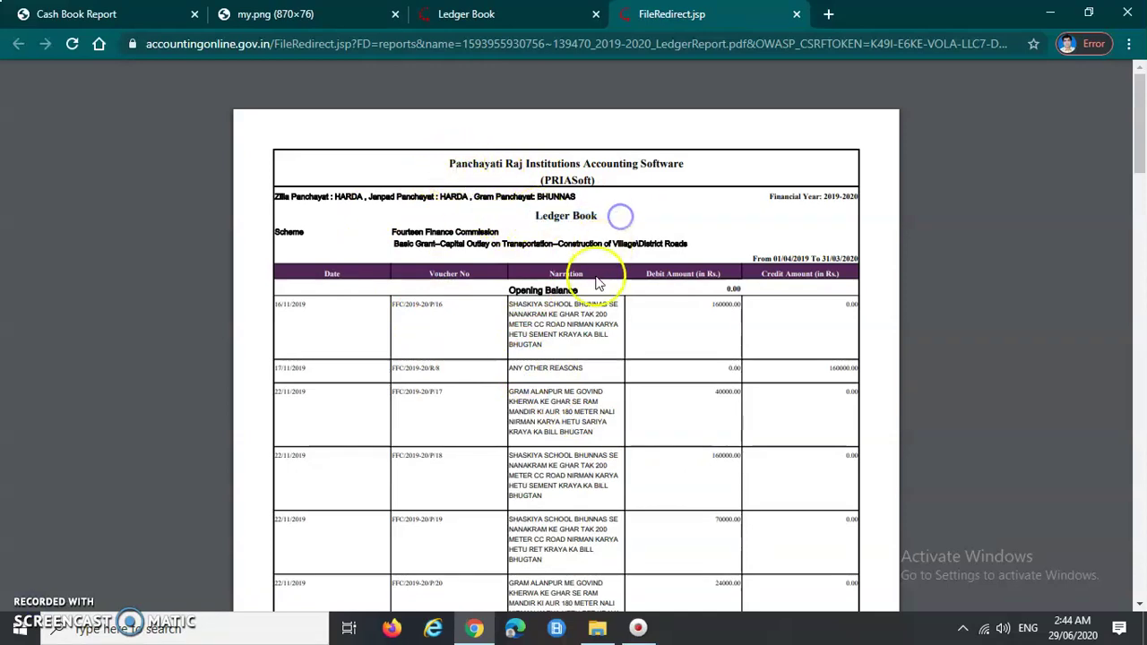
scroll(565, 447, "up", 2)
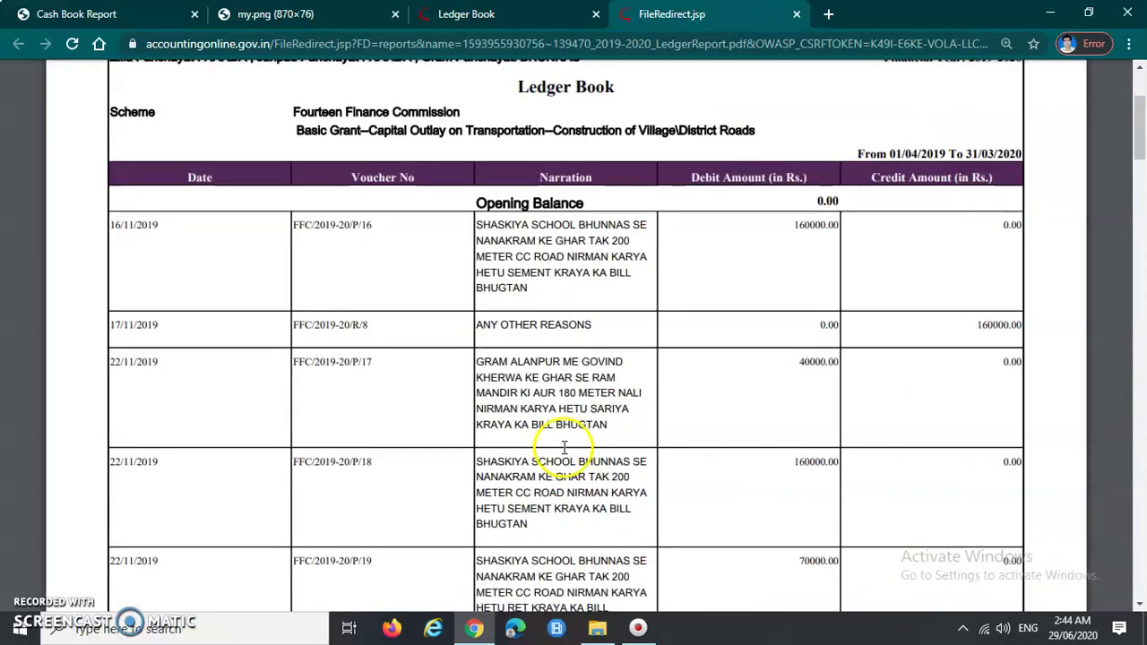
left_click(643, 295)
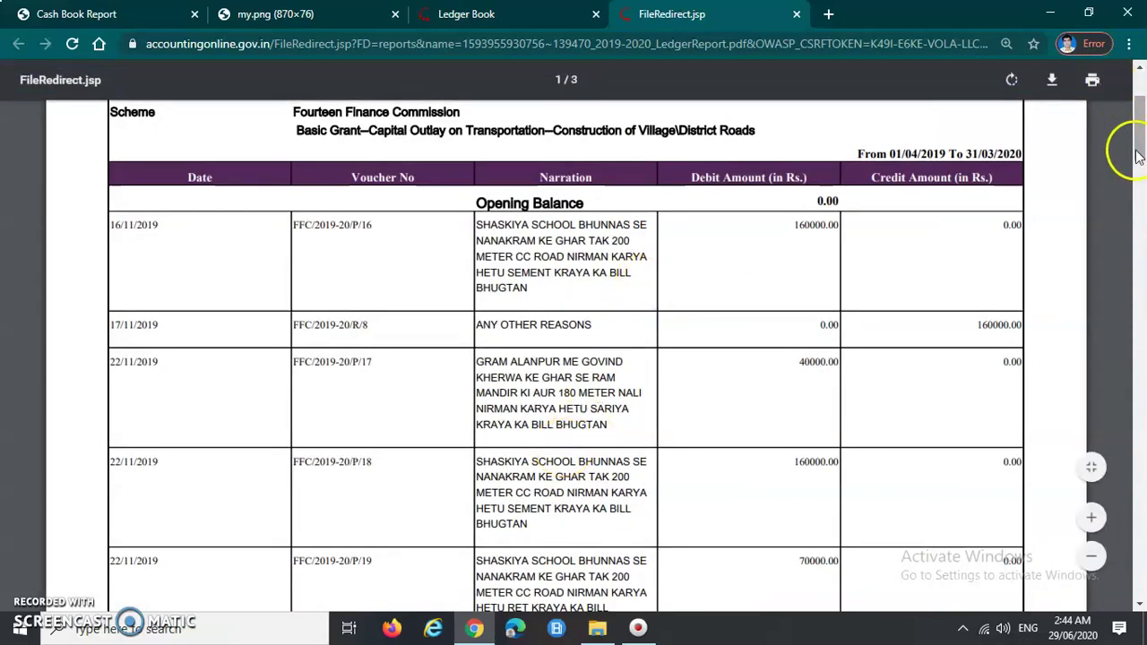
left_click(1142, 134)
scroll(1126, 185, "up", 8)
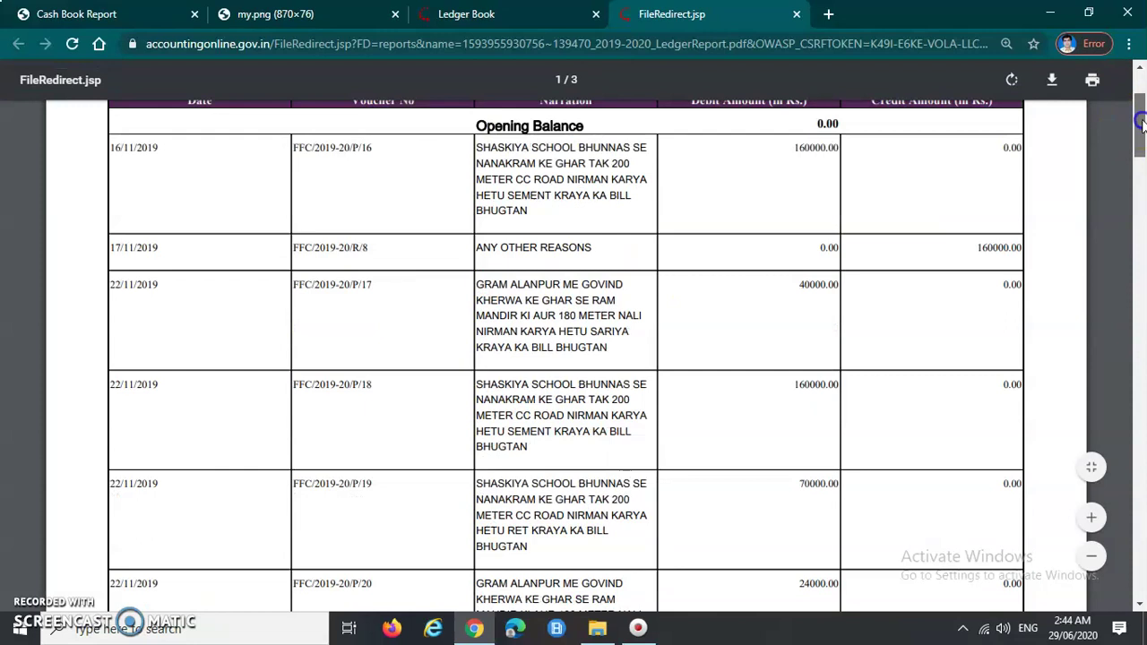
left_click(669, 264)
- Examine the report heading: the software name, the Zilla, Janpad and Gram Panchayat details, the financial year and the Ledger Book title
left_click_drag(386, 199, 747, 197)
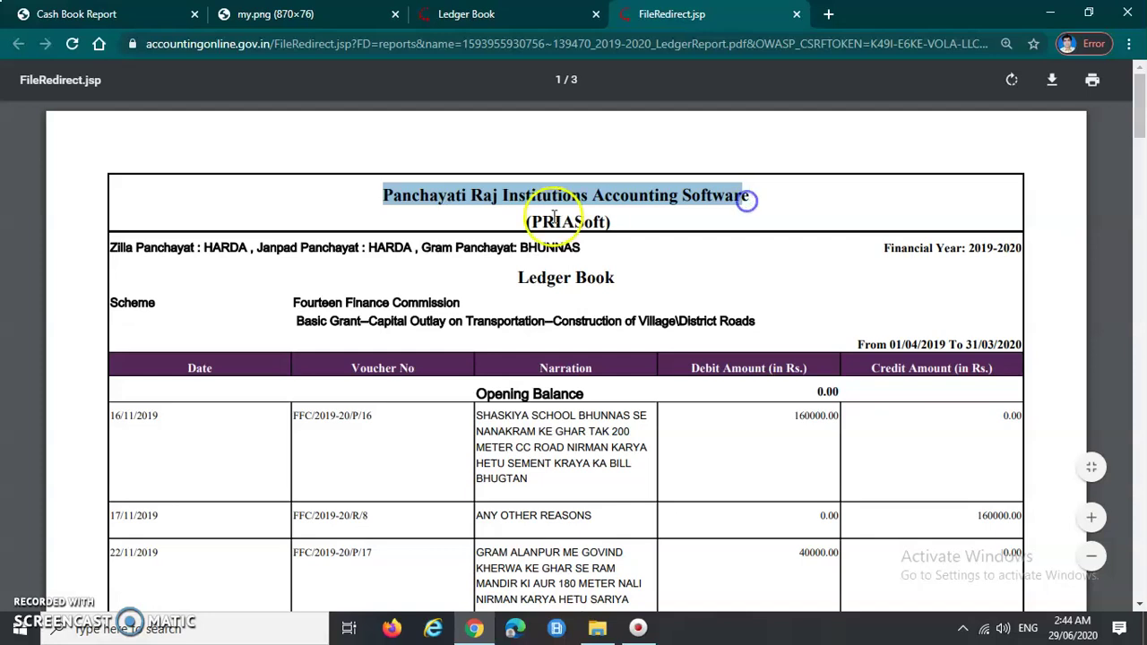
left_click(642, 225)
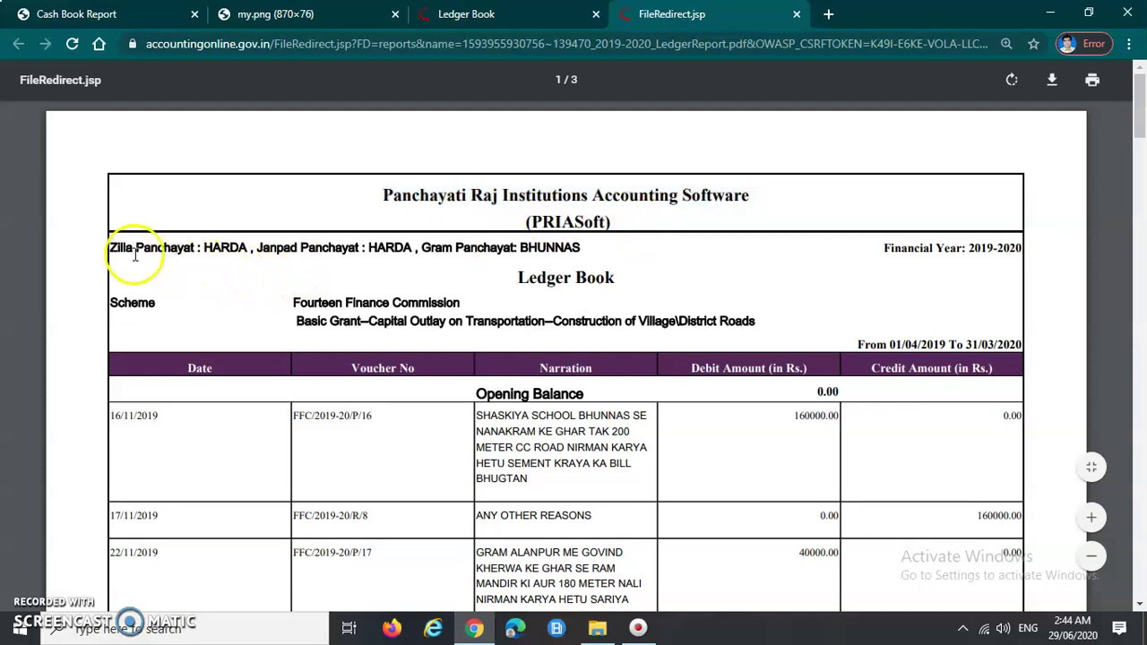
left_click_drag(98, 248, 601, 247)
left_click(695, 259)
left_click_drag(881, 249, 1029, 254)
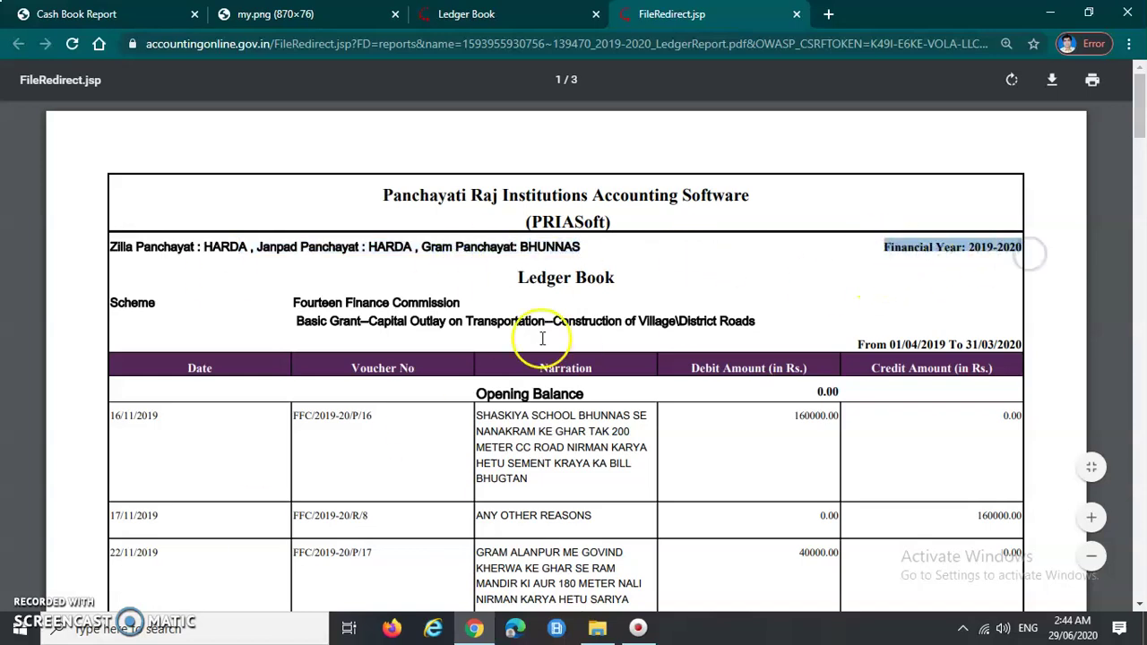
left_click_drag(520, 278, 616, 278)
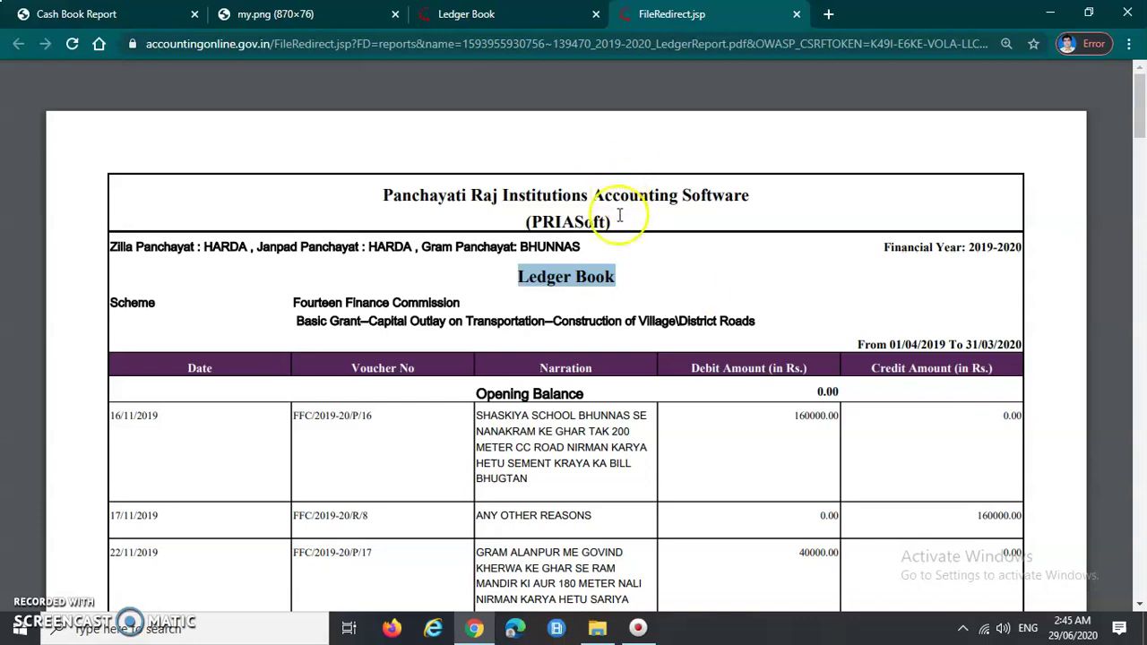
left_click(619, 267)
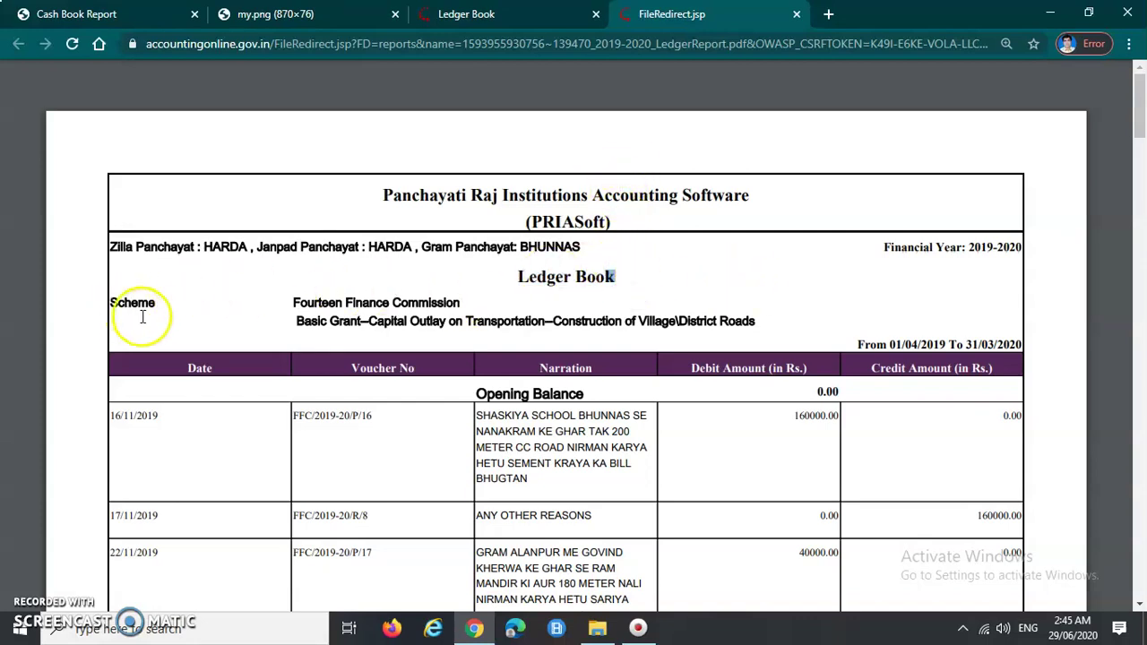
- Check the scheme, the grant and head-of-account line, and the report period against the financial year in the Ledger Book heading
left_click_drag(293, 303, 473, 306)
left_click(492, 305)
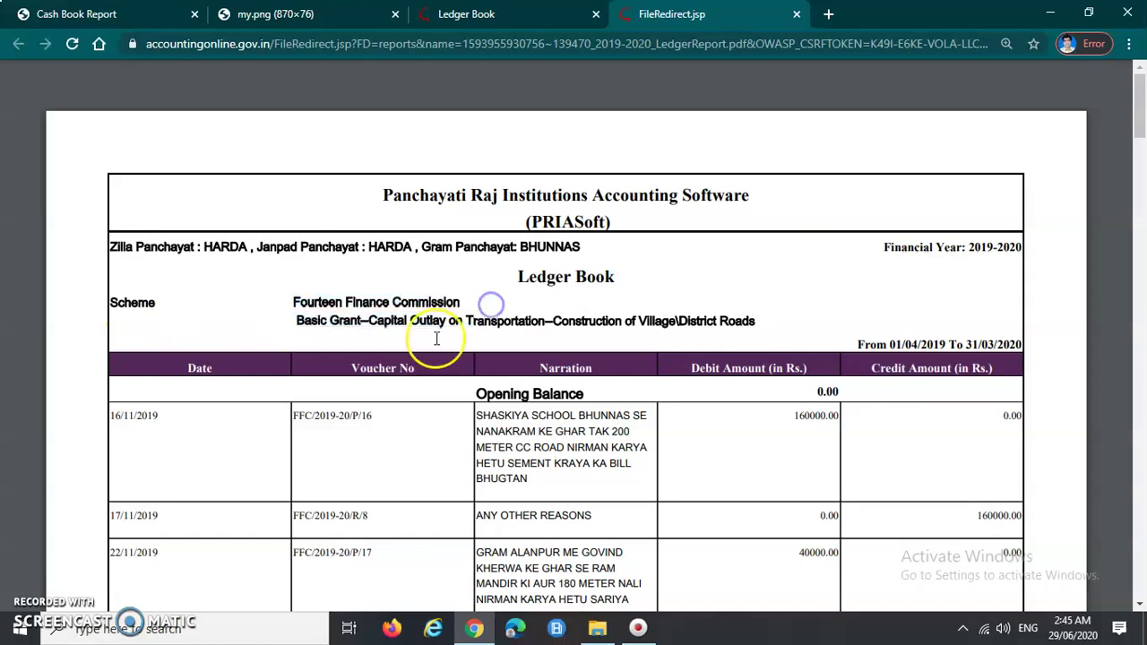
left_click_drag(292, 321, 762, 322)
left_click(733, 332)
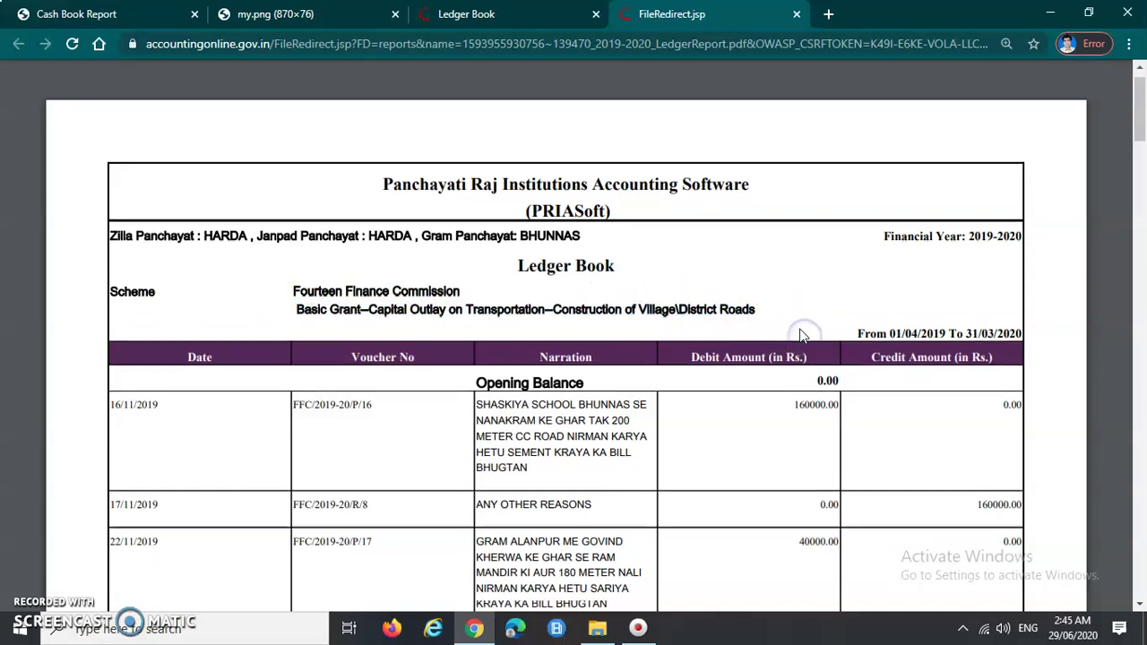
scroll(733, 332, "down", 2)
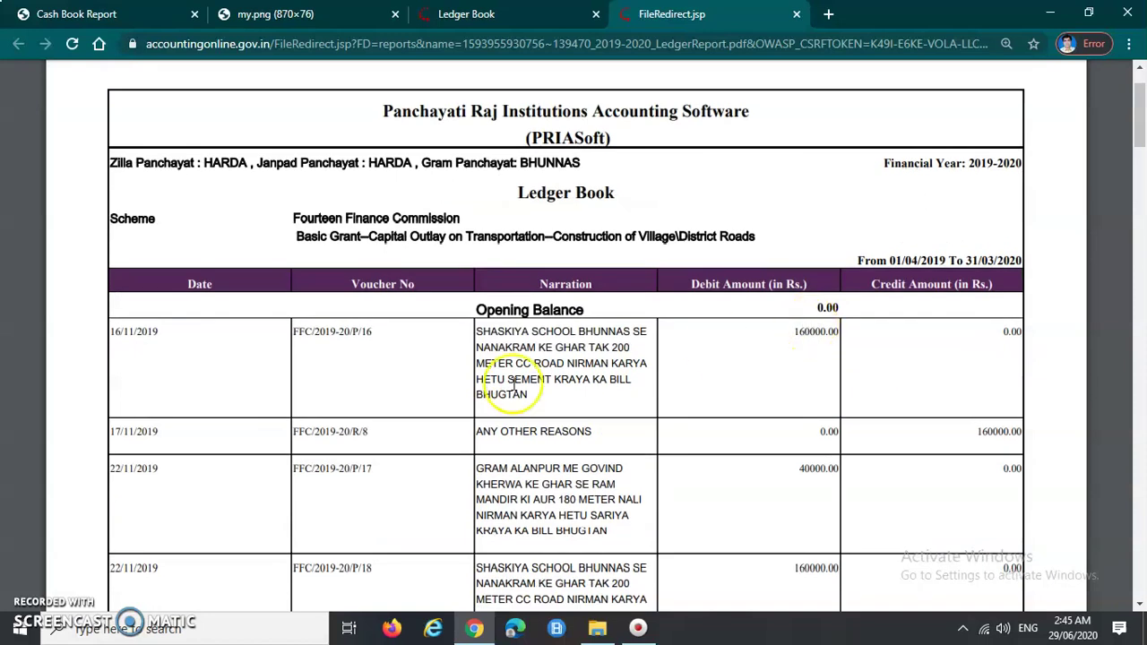
left_click(856, 260)
left_click_drag(856, 260, 1022, 258)
left_click(895, 229)
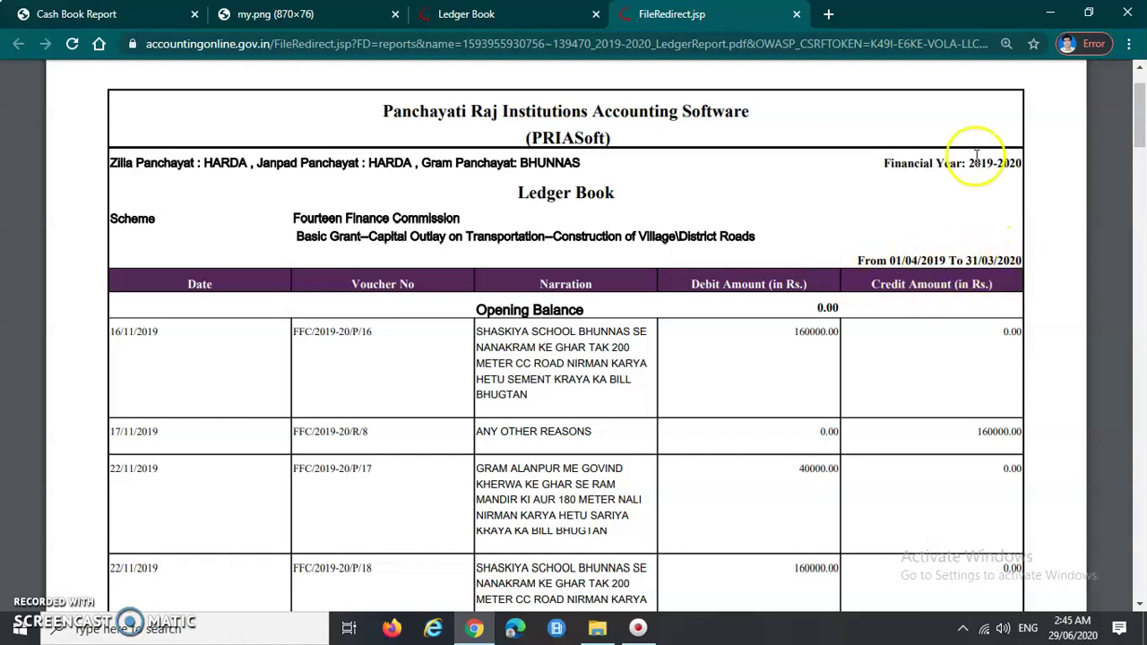
left_click_drag(967, 164, 1011, 163)
left_click(973, 219)
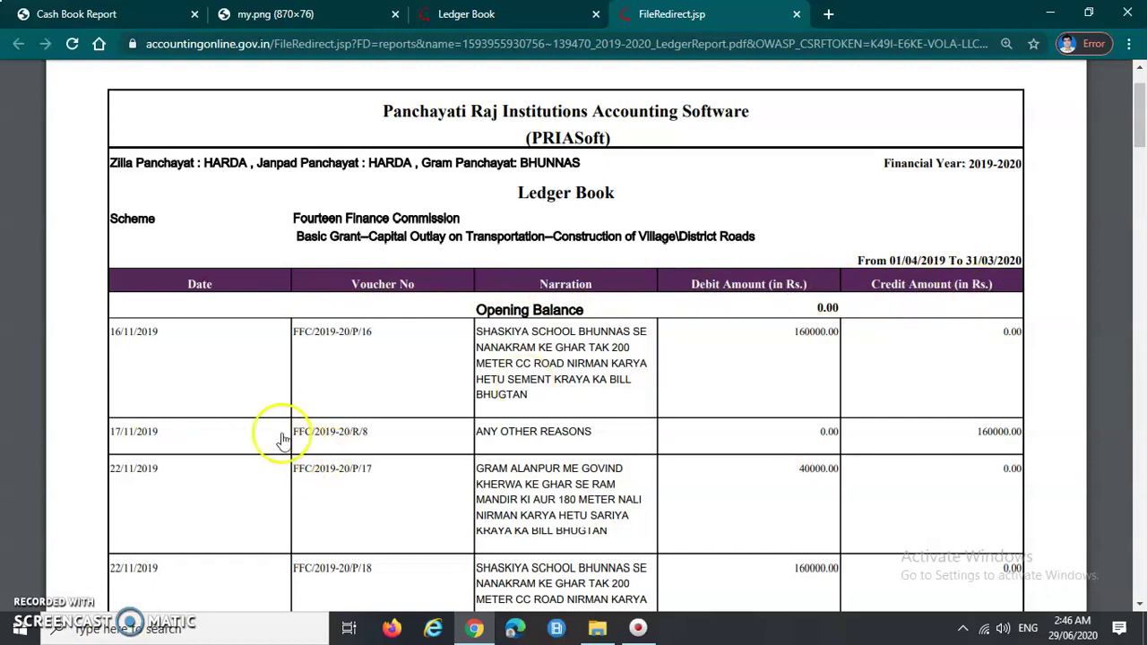
- Review the date, narration and debit amount of the ledger's first payment entry, dated 16/11/2019
left_click_drag(95, 333, 140, 334)
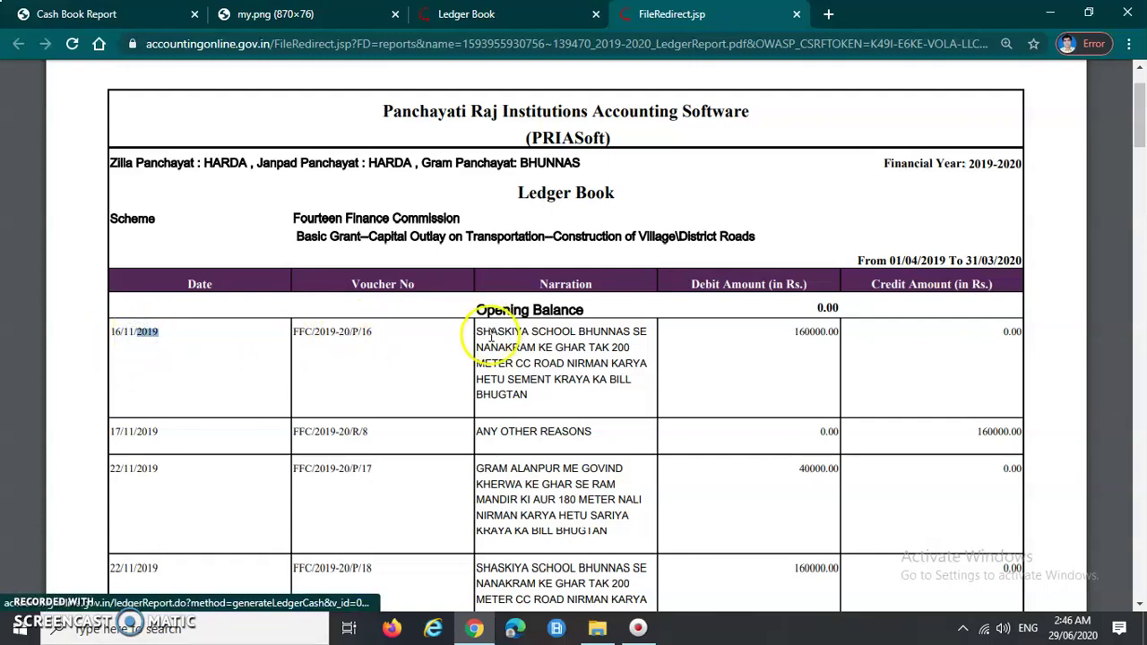
left_click_drag(477, 332, 634, 383)
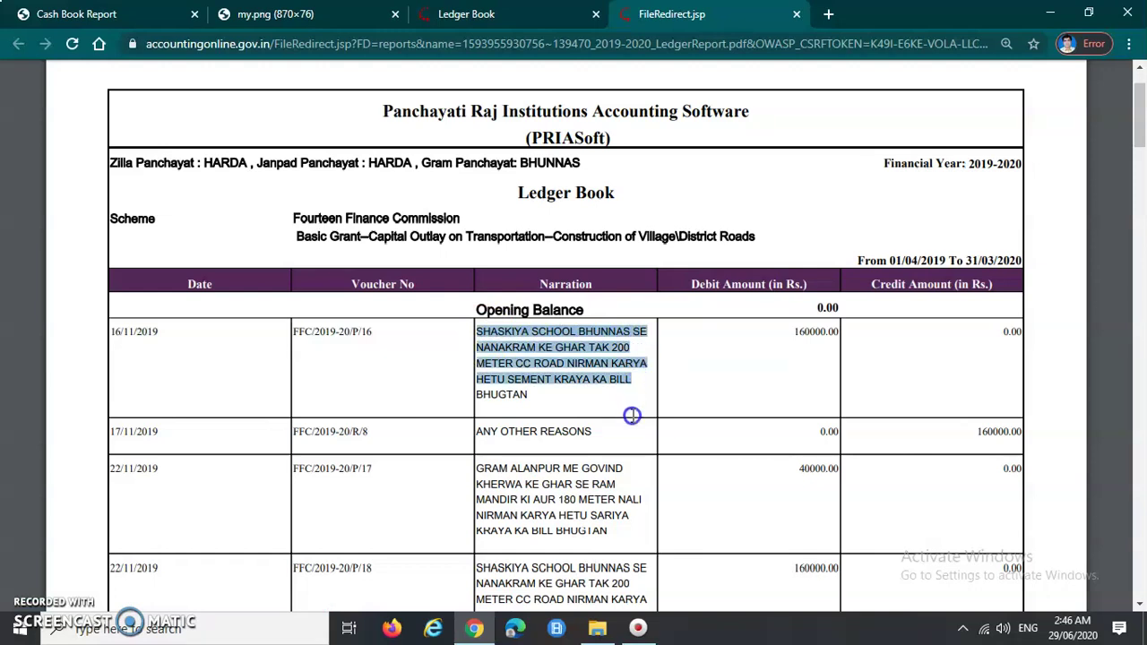
left_click(547, 393)
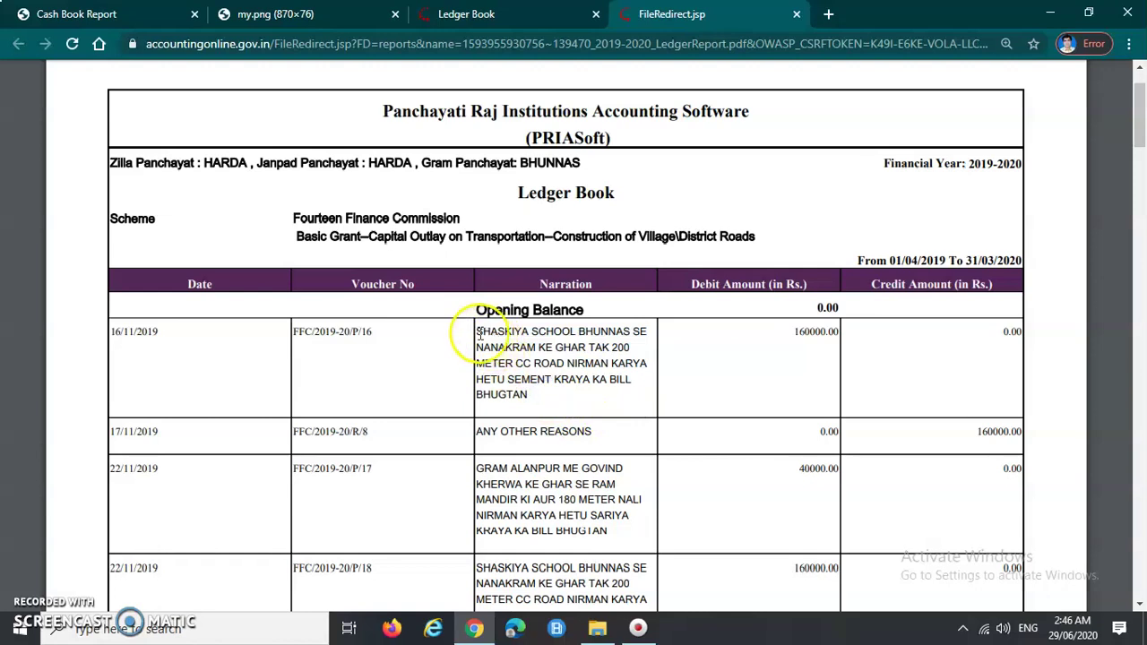
mouse_move(478, 332)
left_mouse_down()
mouse_move(488, 381)
mouse_move(529, 403)
mouse_move(484, 363)
mouse_move(481, 333)
left_mouse_up()
left_click(560, 407)
left_click(568, 392)
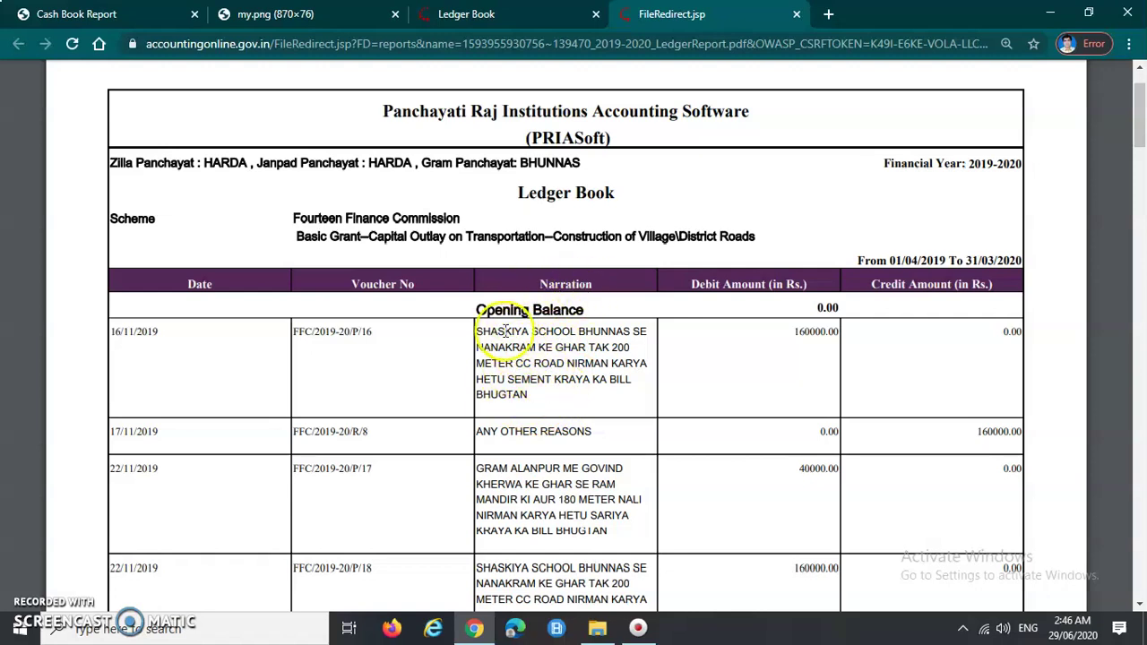
left_click_drag(781, 332, 832, 331)
left_click(788, 361)
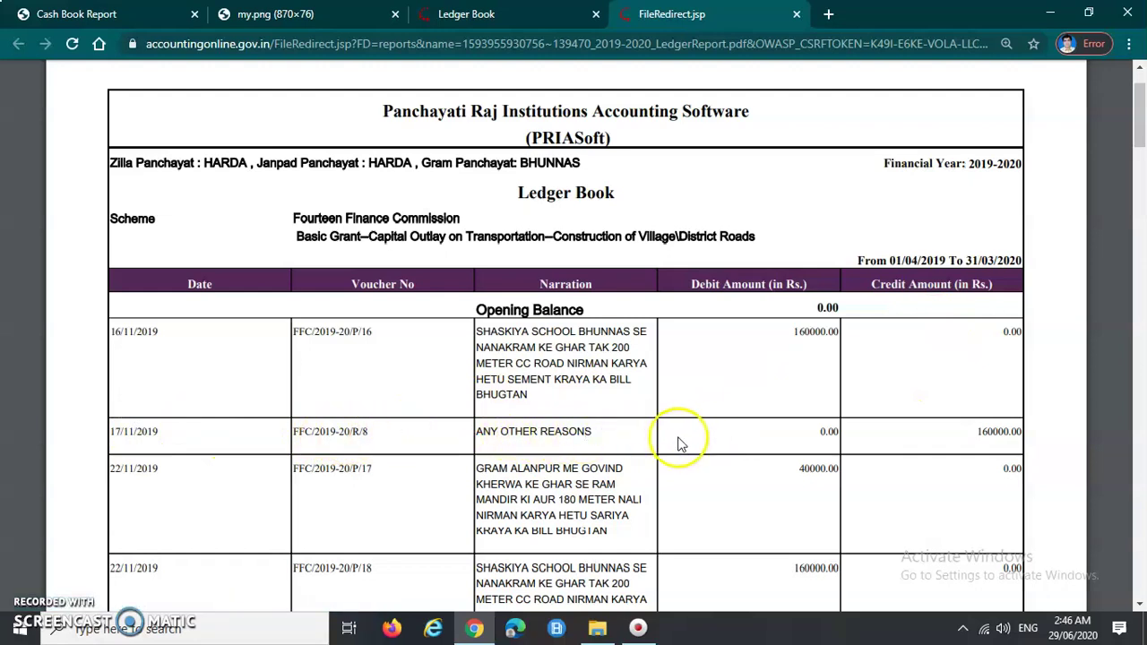
- Check the credit amount of the 17/11/2019 receipt entry and review the subsequent ledger entries through the second page
left_click(983, 434)
left_click(1007, 443)
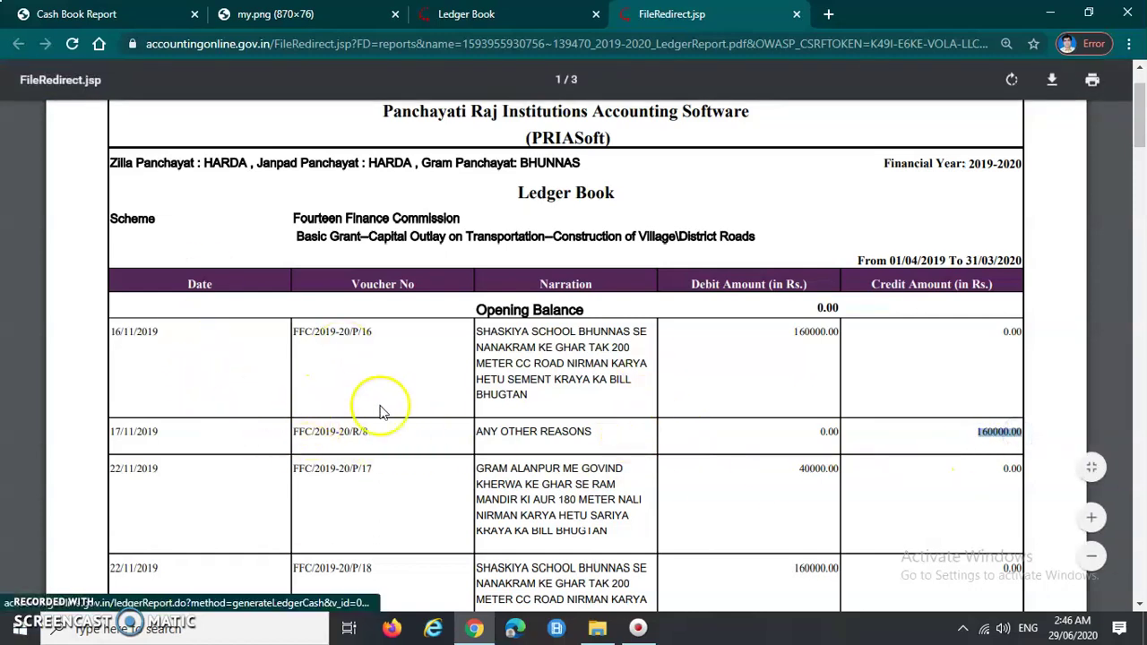
scroll(761, 430, "down", 1)
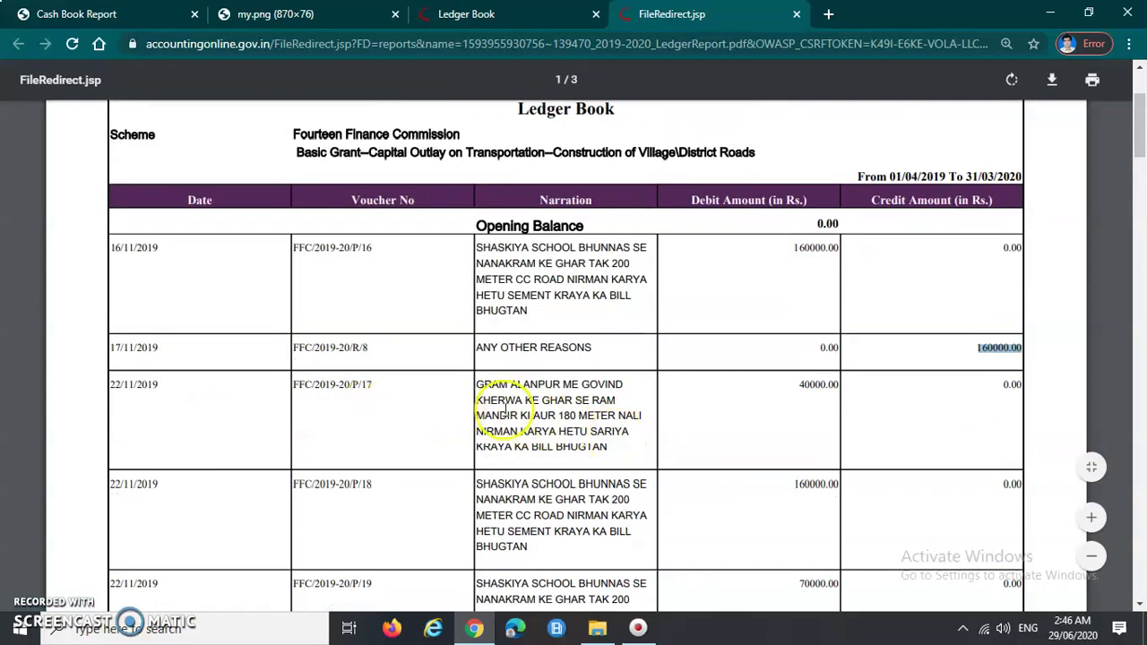
scroll(505, 372, "down", 2)
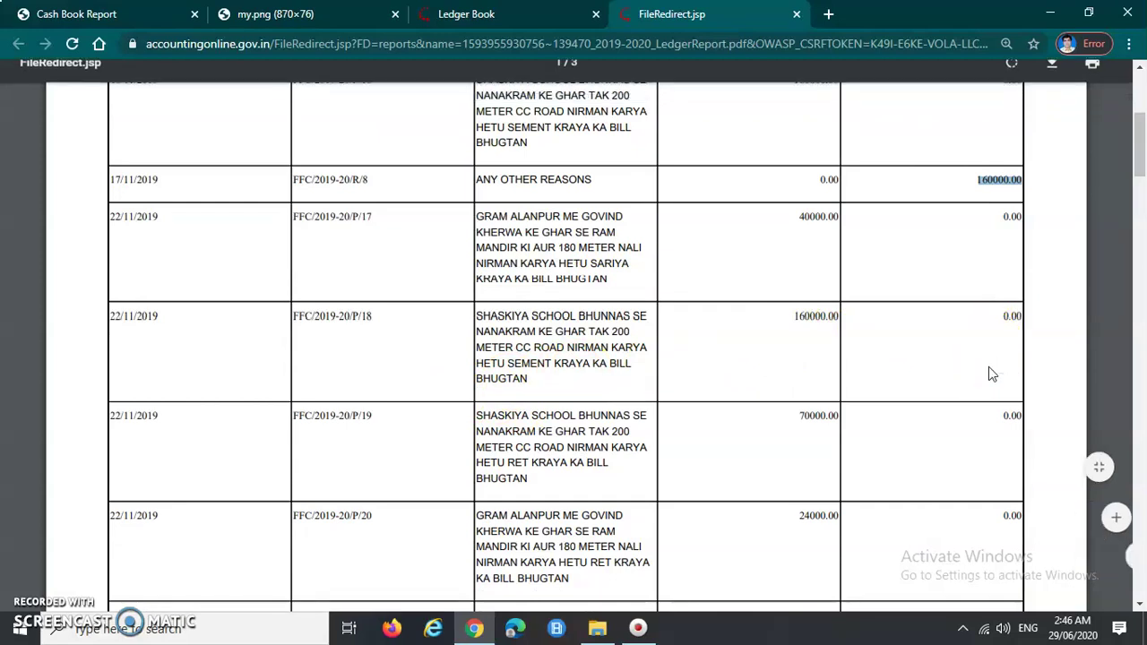
left_click(999, 324)
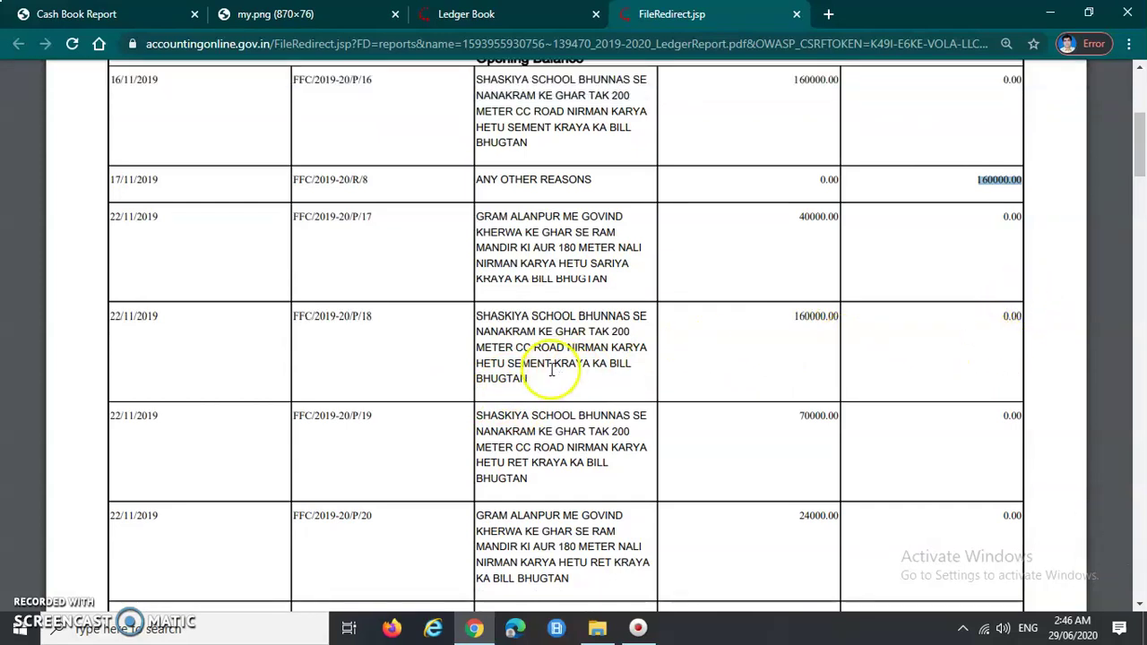
scroll(597, 417, "down", 5)
scroll(599, 417, "down", 7)
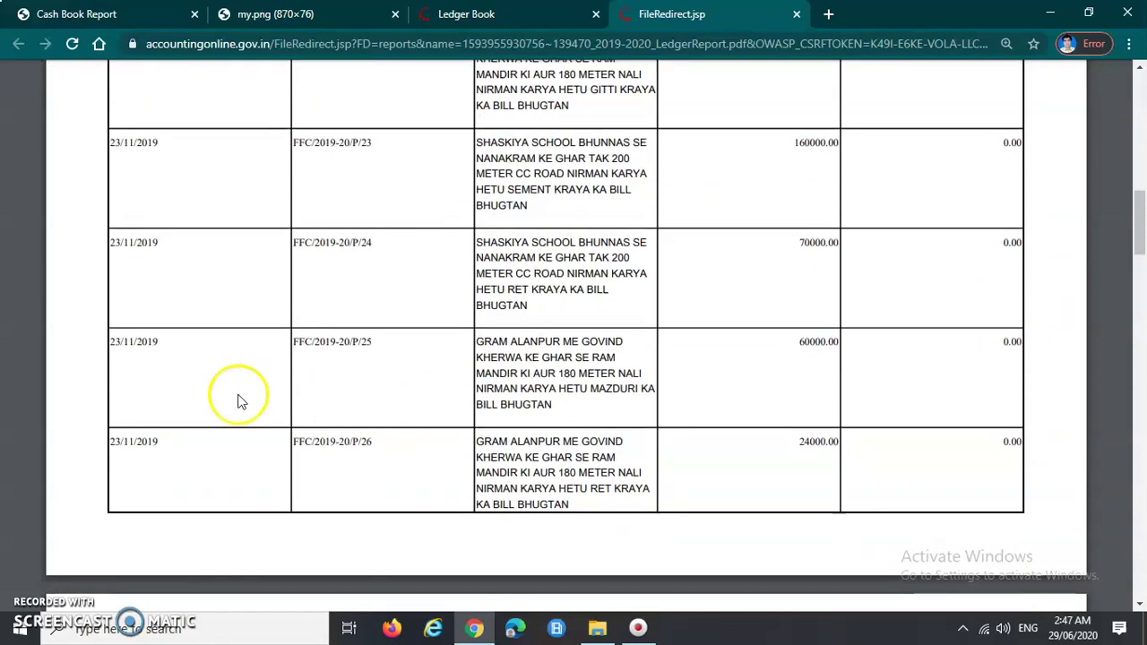
scroll(502, 397, "down", 10)
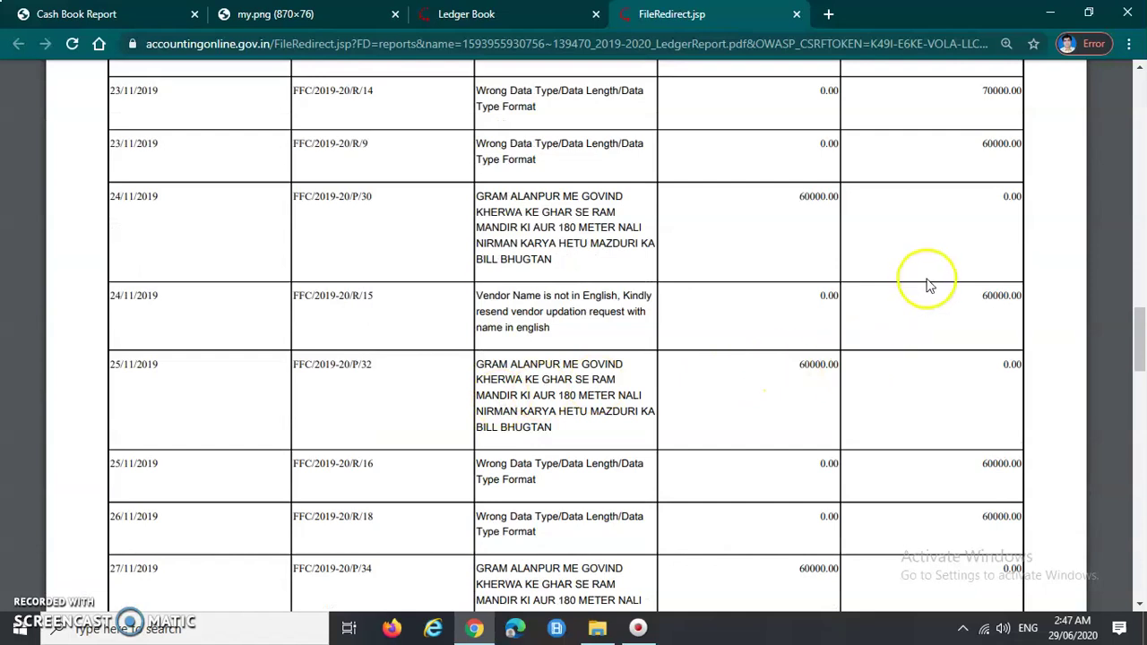
- Check the credit amount of the 24/11/2019 receipt and compare the 16/11/2019 debit with the 17/11/2019 credit
left_click(998, 299)
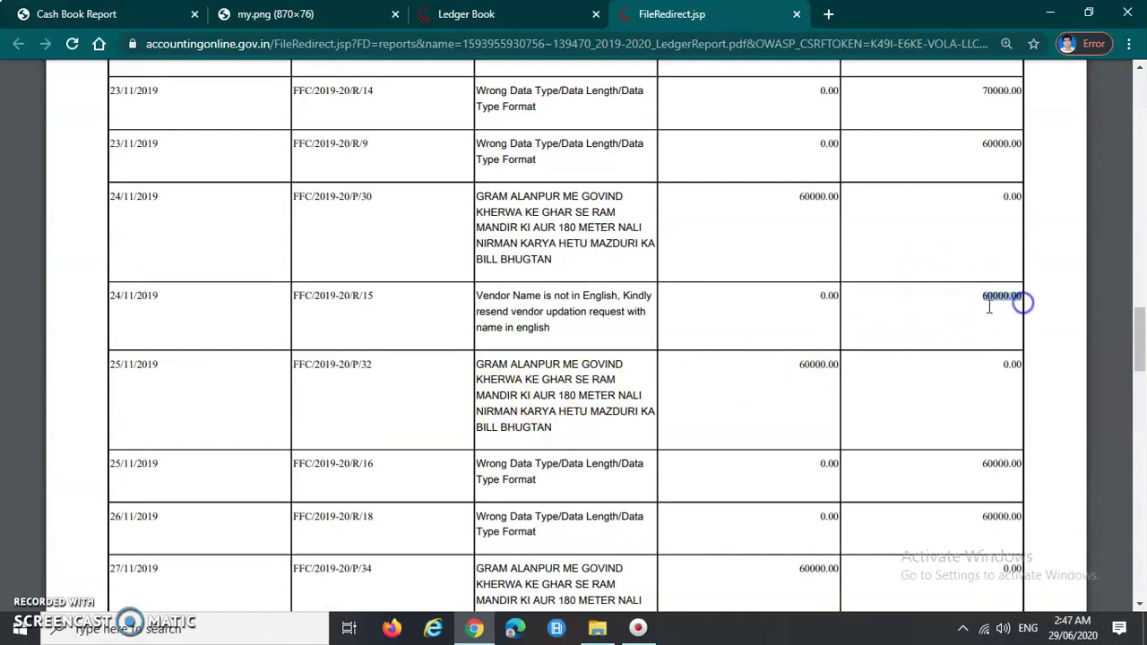
left_click_drag(962, 310, 1031, 297)
scroll(884, 390, "up", 6)
scroll(884, 389, "up", 10)
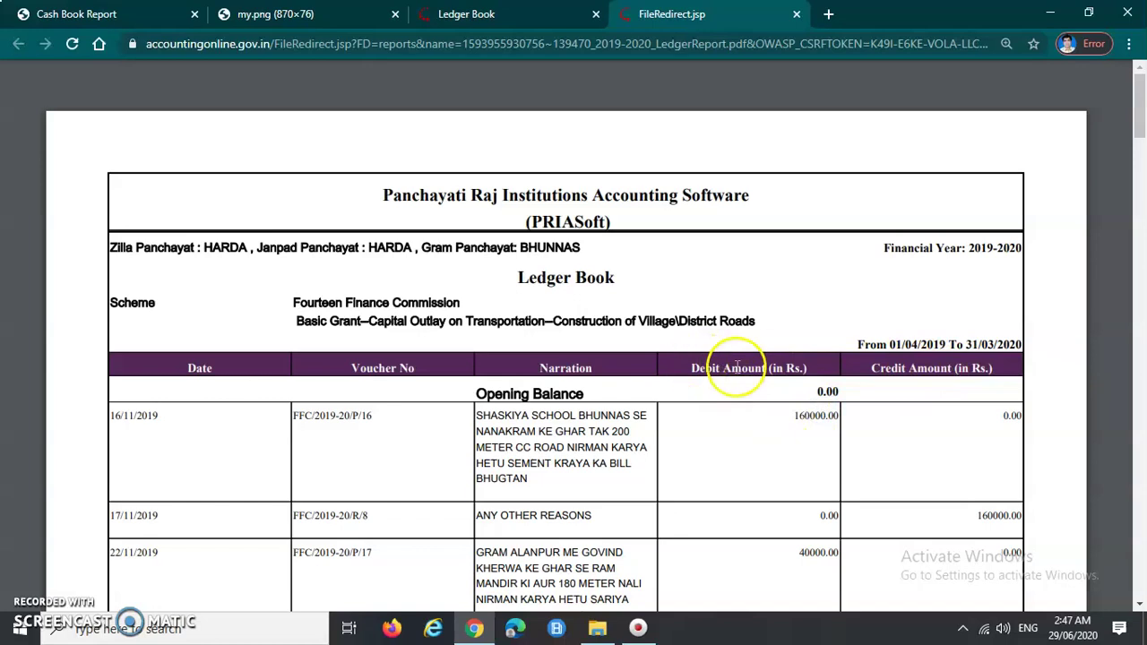
left_click(803, 417)
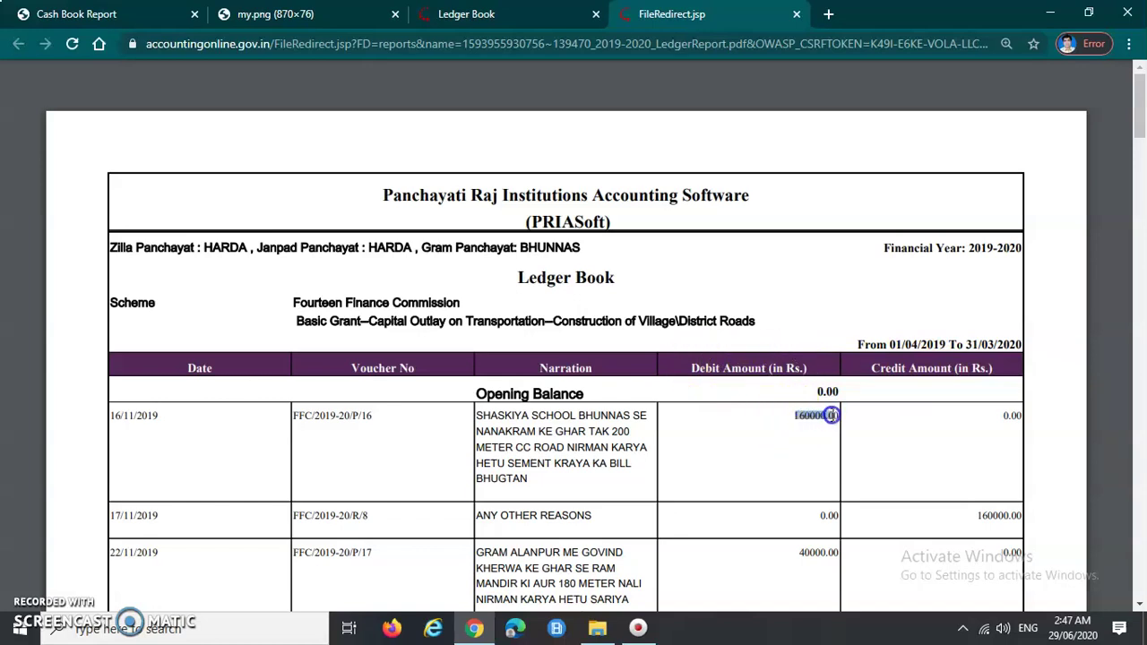
left_click(915, 430)
left_click(978, 516)
left_click_drag(1004, 515, 1022, 517)
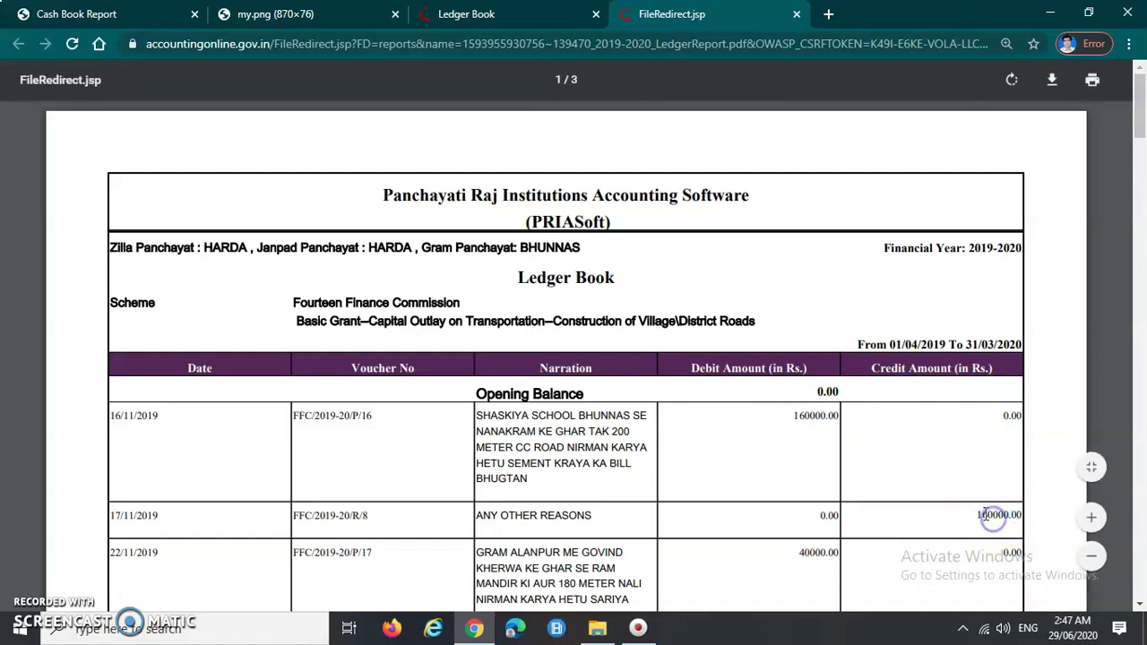
left_click(791, 418)
left_click_drag(791, 418, 833, 419)
left_click(821, 443)
- Check the Ledger Book title and examine the total debit amount on the report's last page
left_click_drag(518, 279, 625, 281)
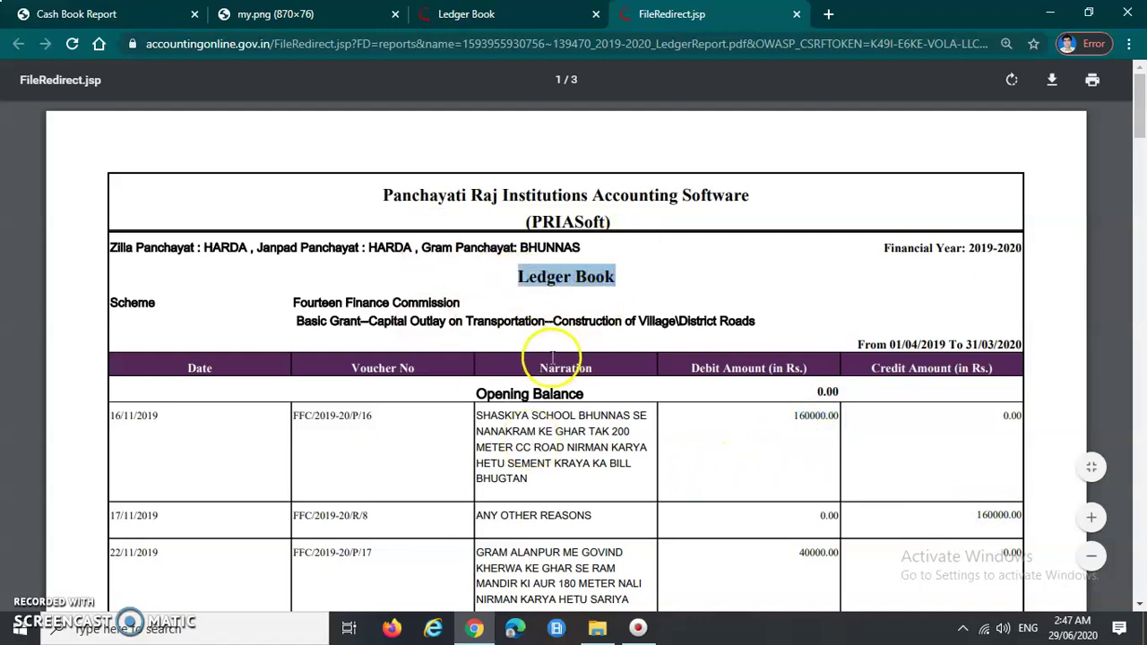
scroll(686, 471, "down", 6)
scroll(687, 466, "down", 20)
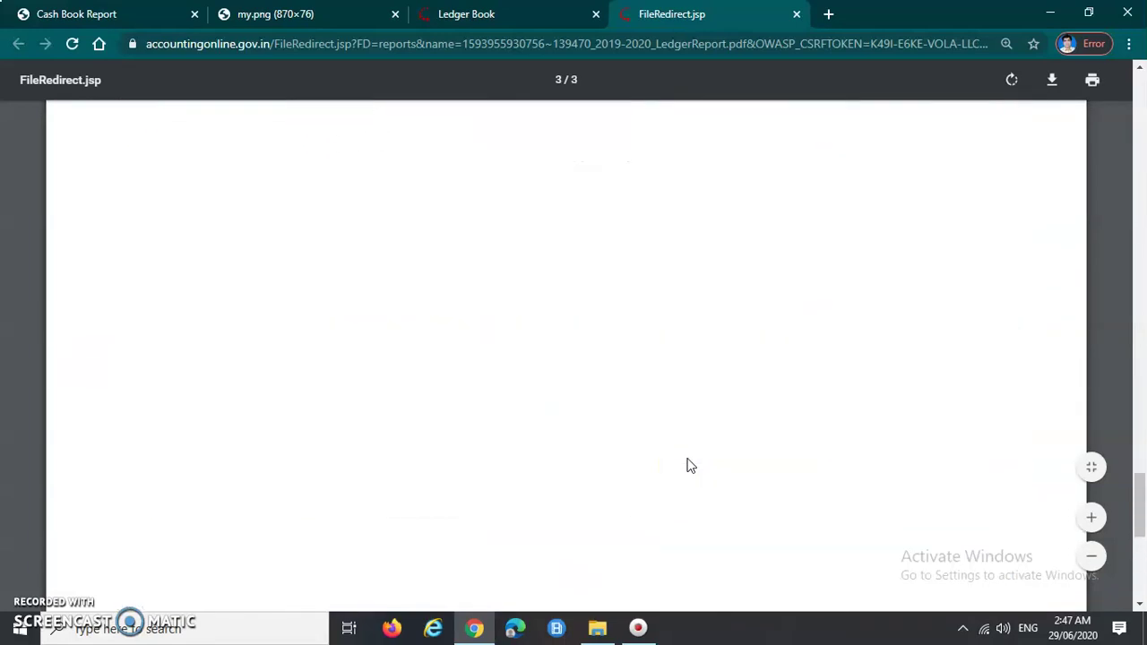
scroll(687, 464, "up", 3)
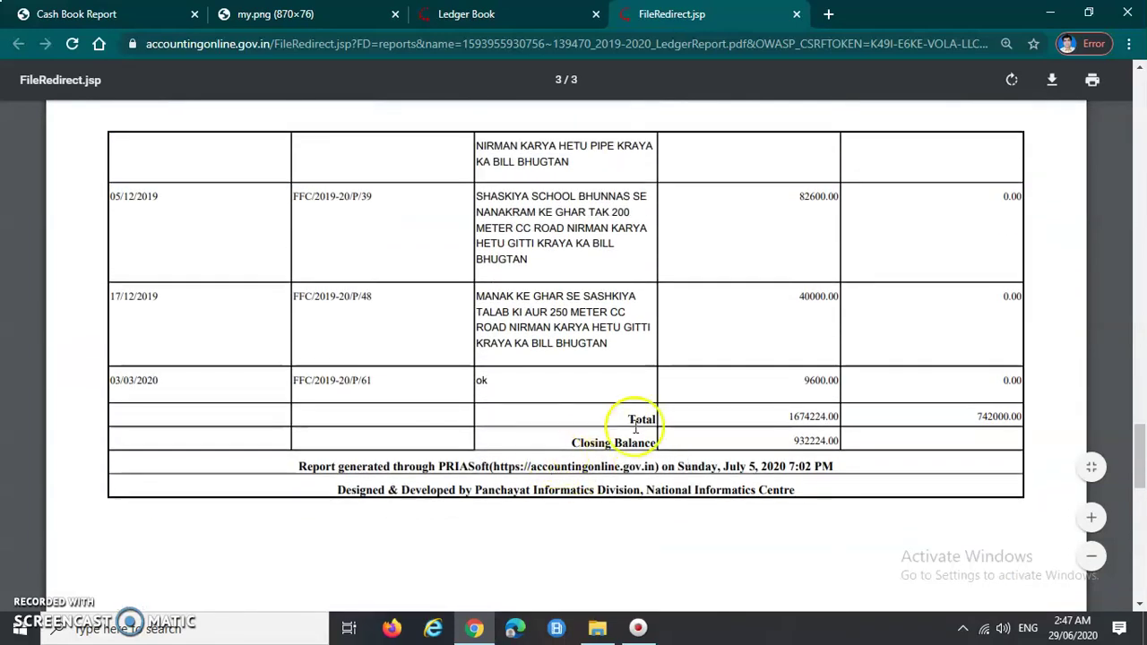
left_click_drag(616, 418, 659, 415)
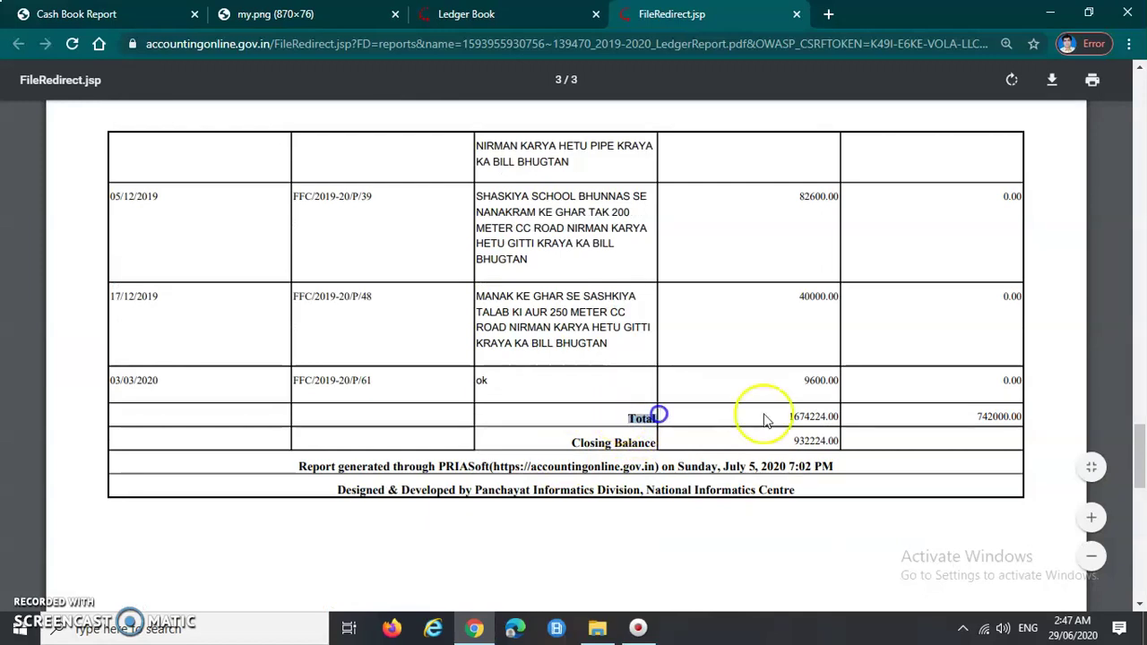
left_click_drag(789, 417, 818, 417)
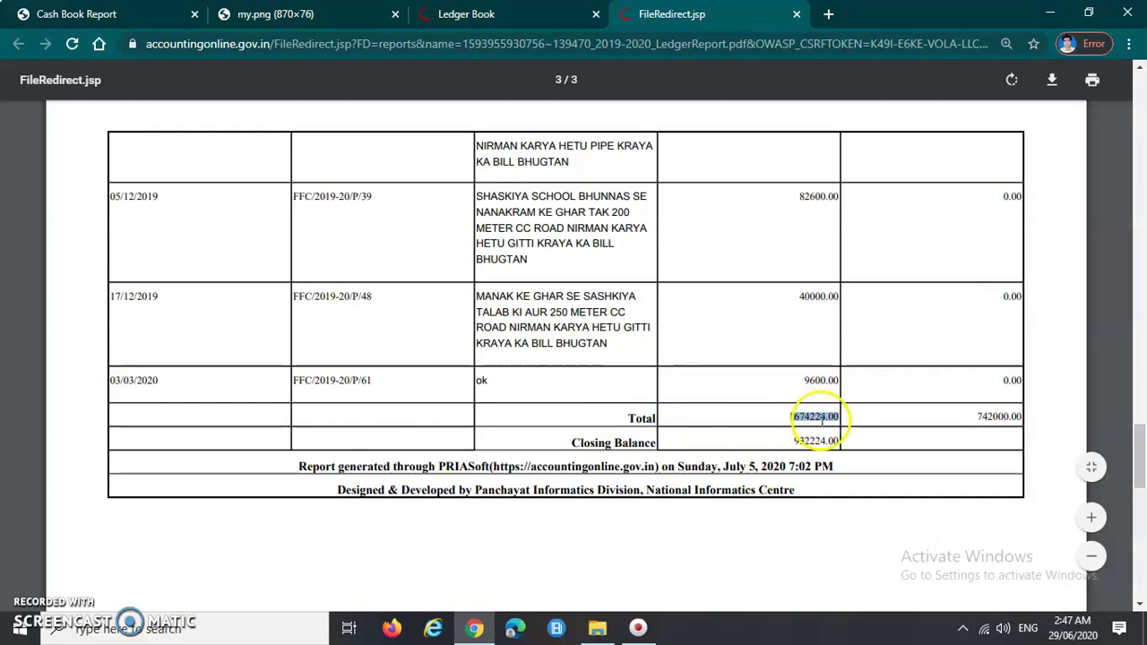
left_click(791, 418)
left_click(777, 416)
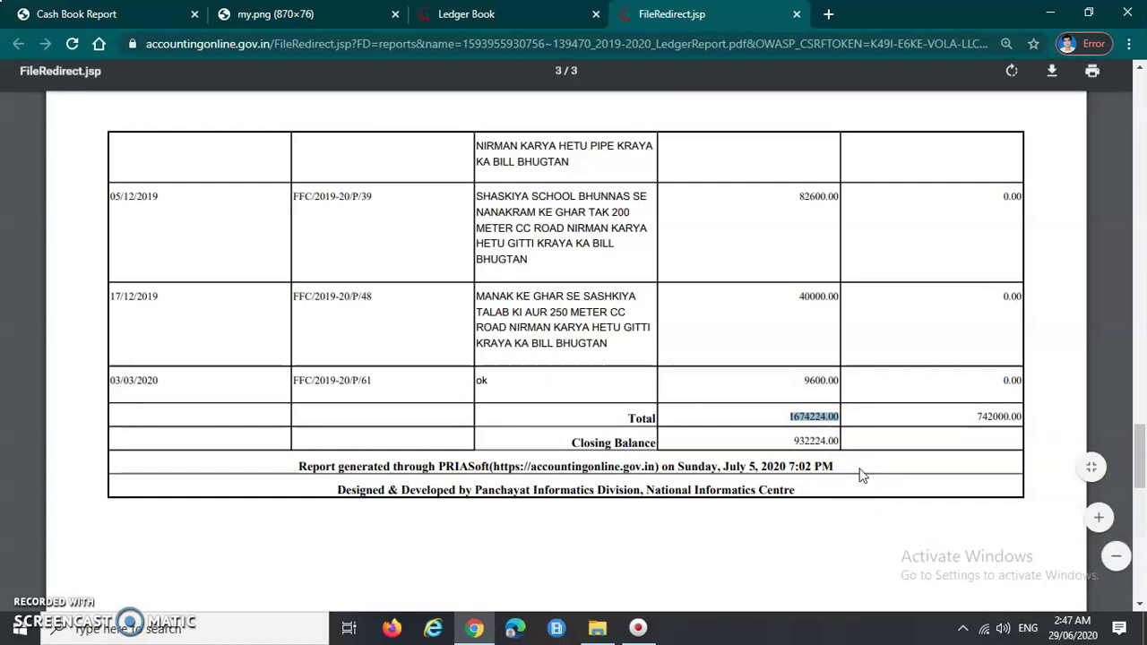
left_click(794, 417)
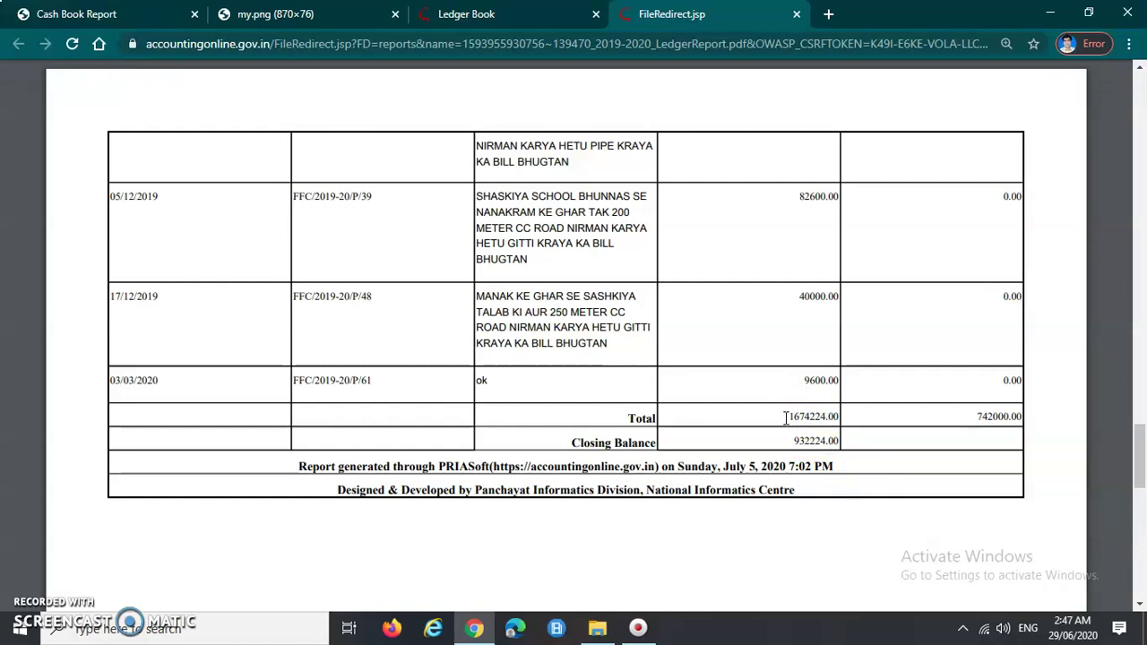
left_click(798, 413)
left_click(787, 418)
left_click_drag(800, 414, 843, 416)
left_click(811, 417)
- Examine the ledger's total credit amount and the closing balance
left_click(942, 421)
left_click_drag(975, 418, 1027, 417)
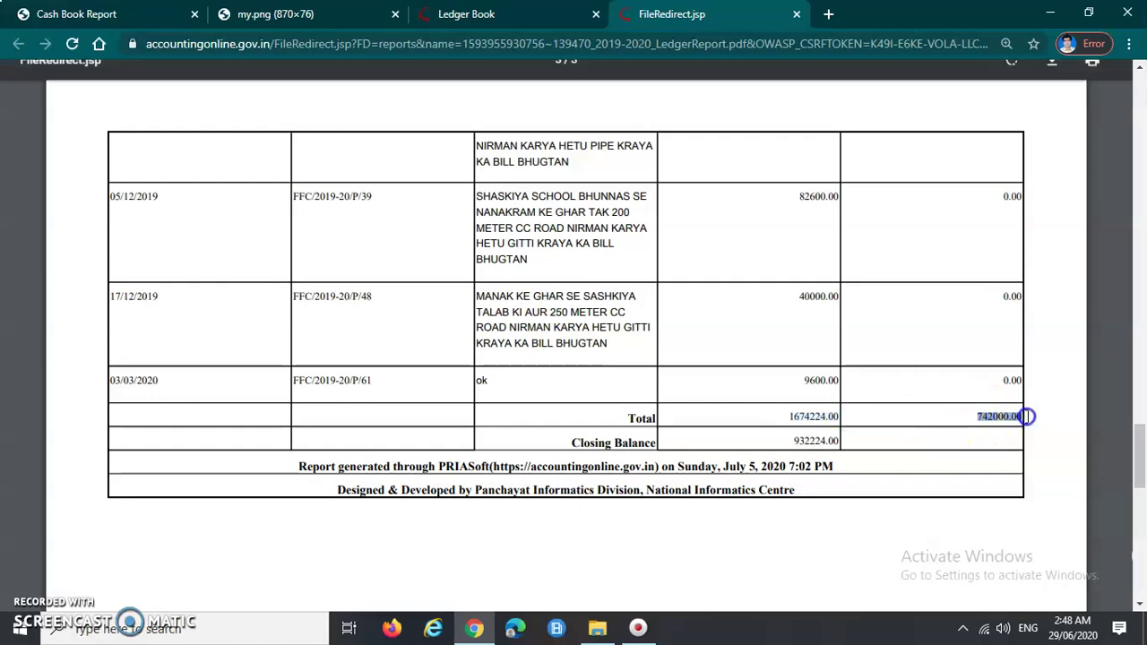
left_click(972, 417)
left_click(973, 417)
left_click(974, 417)
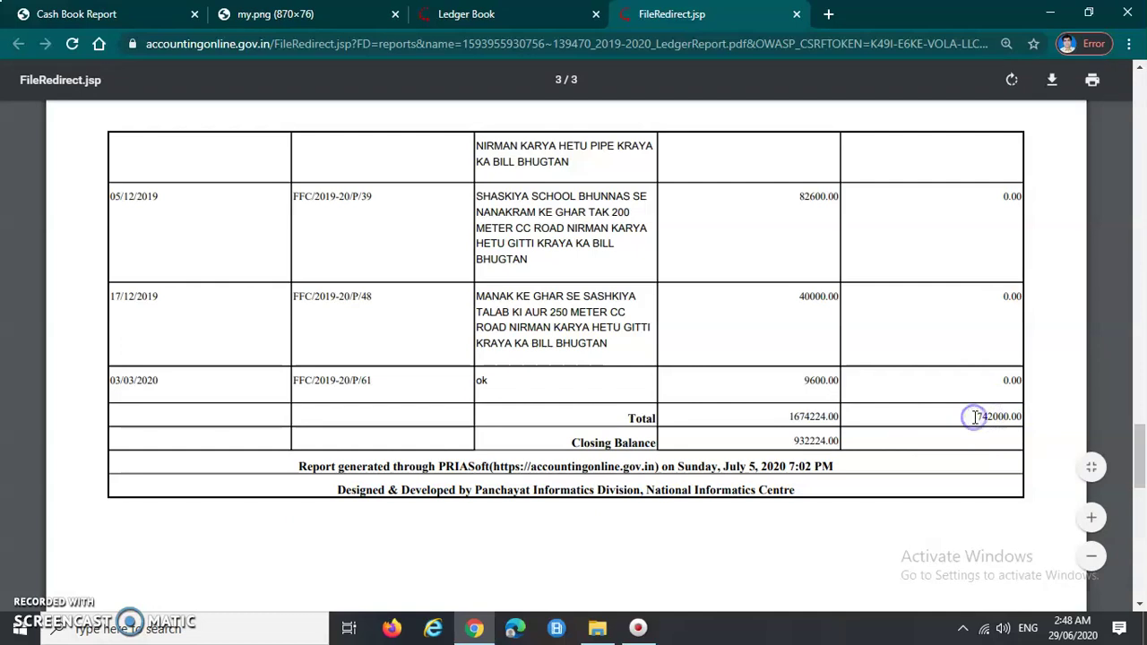
left_click(1018, 418)
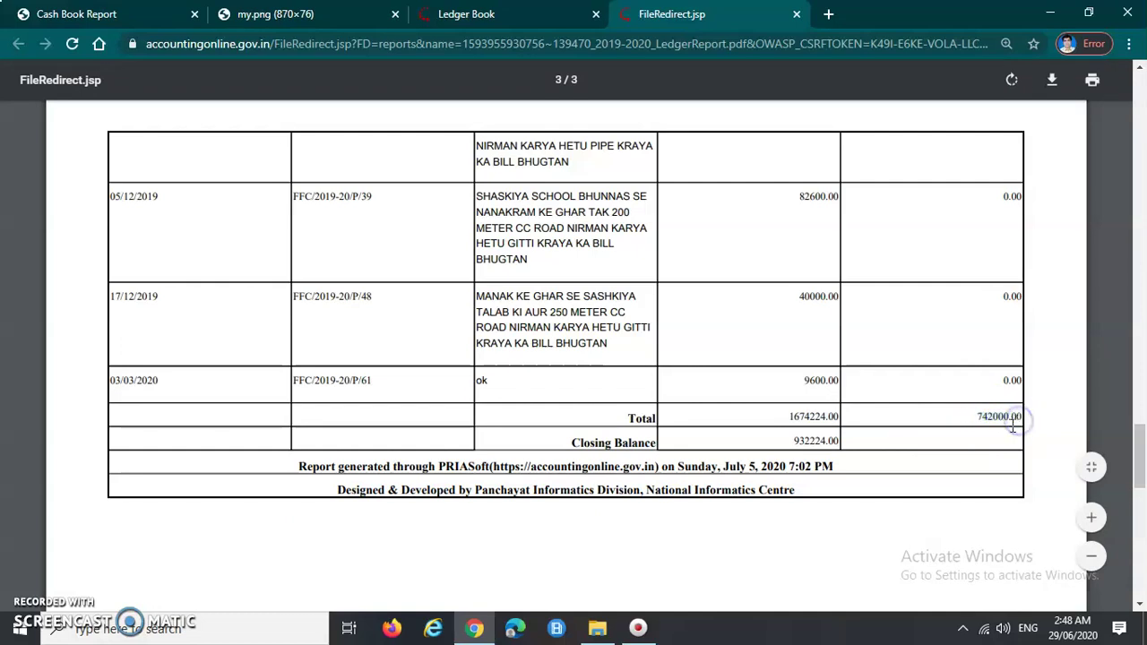
left_click(792, 440)
left_click_drag(792, 440, 837, 440)
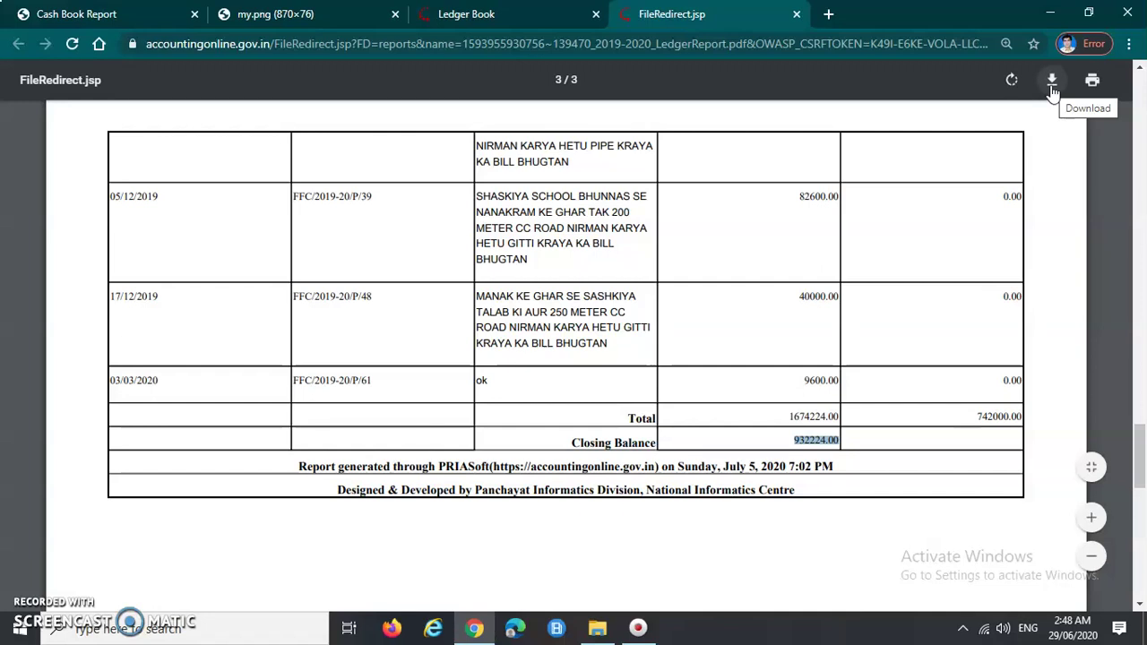
- Return to the Ledger Book title on the report's first page and view the my.png image
left_click(1093, 83)
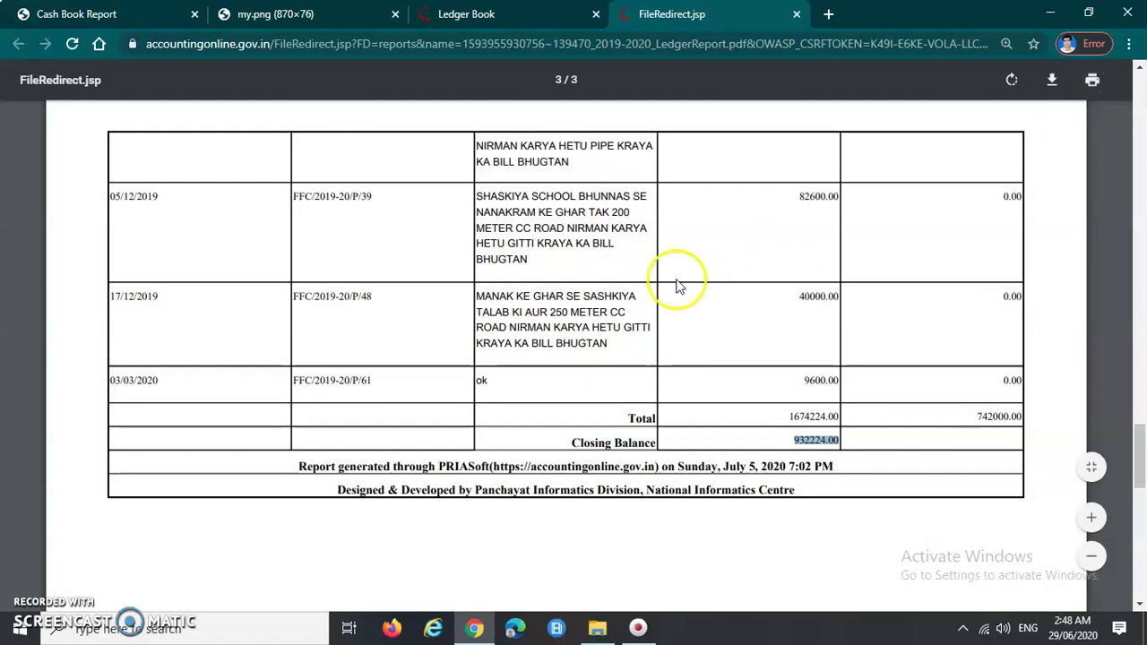
scroll(654, 285, "up", 20)
scroll(630, 289, "up", 10)
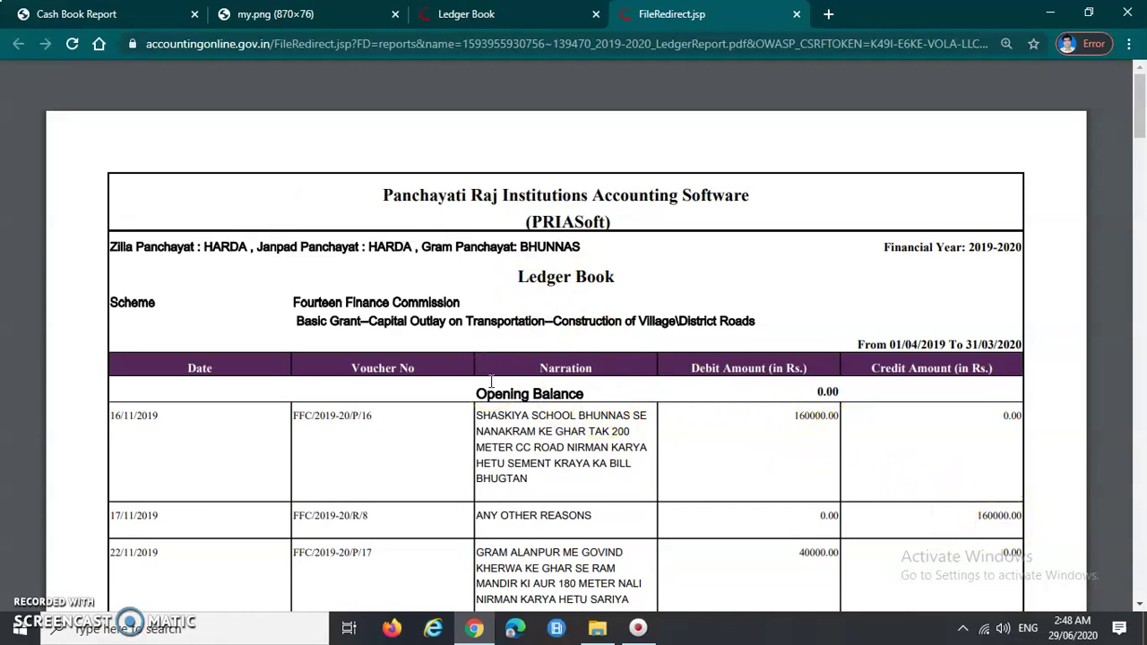
left_click_drag(513, 278, 627, 285)
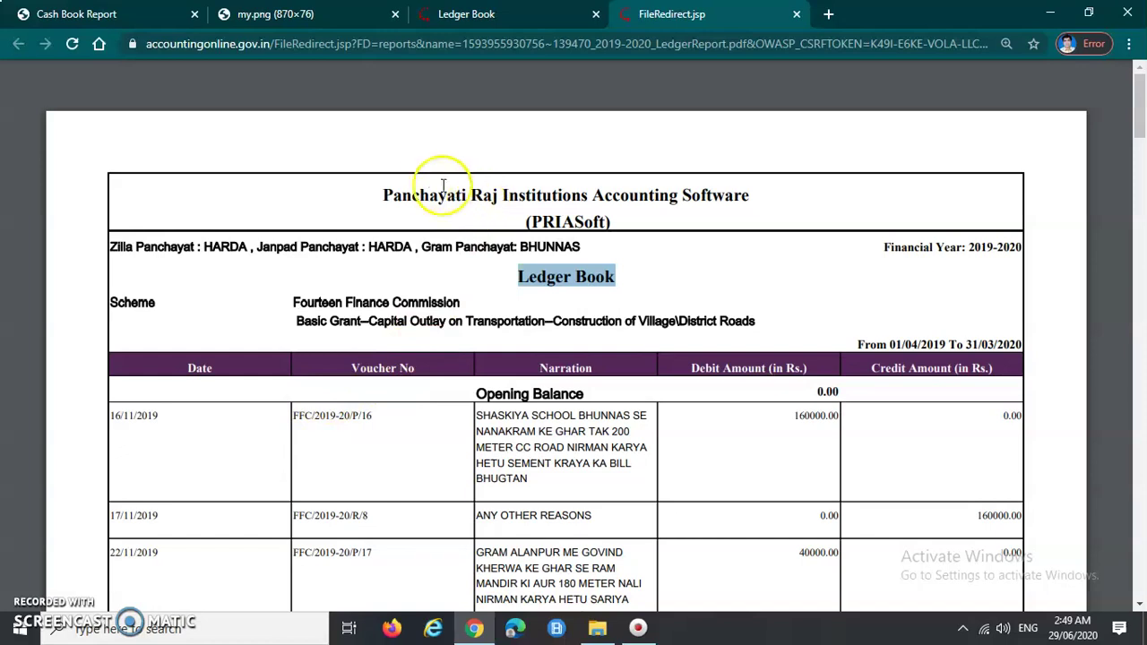
left_click(323, 18)
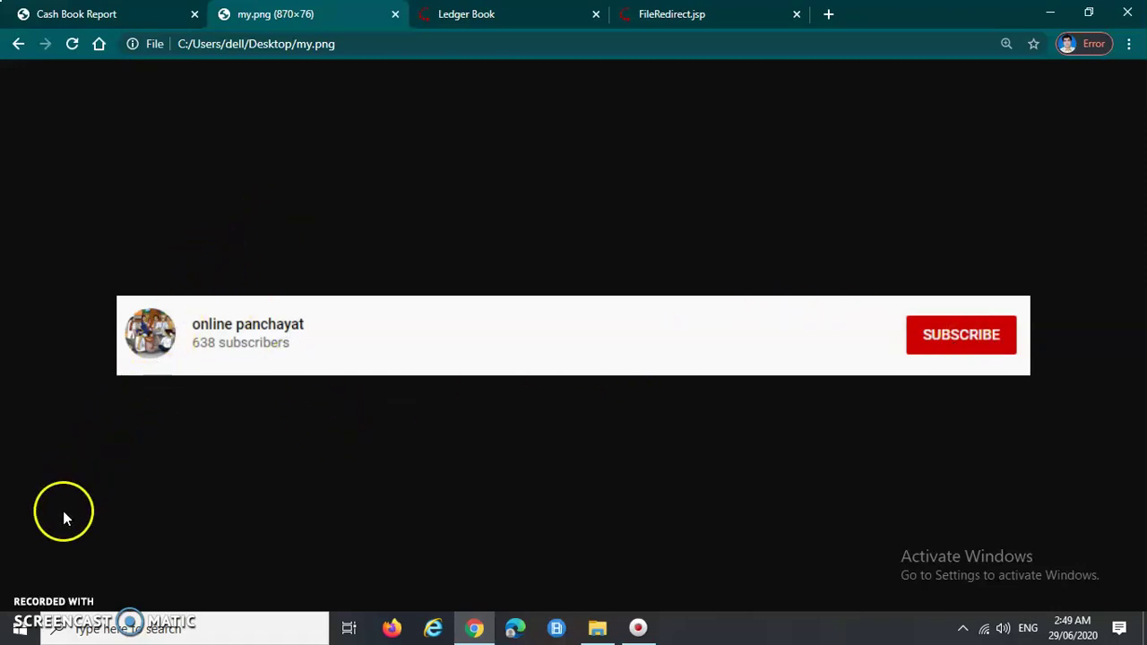
right_click(36, 604)
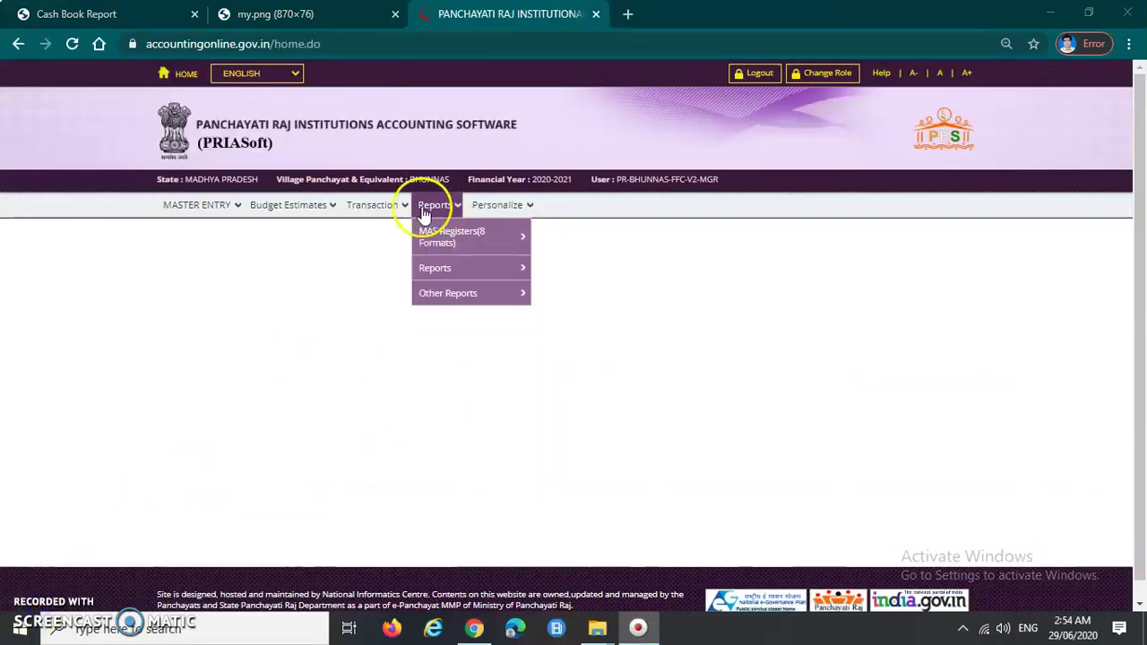
- Review the MAS register formats and the standard reports offered in PRIASoft, including the Ledger Book
mouse_move(491, 219)
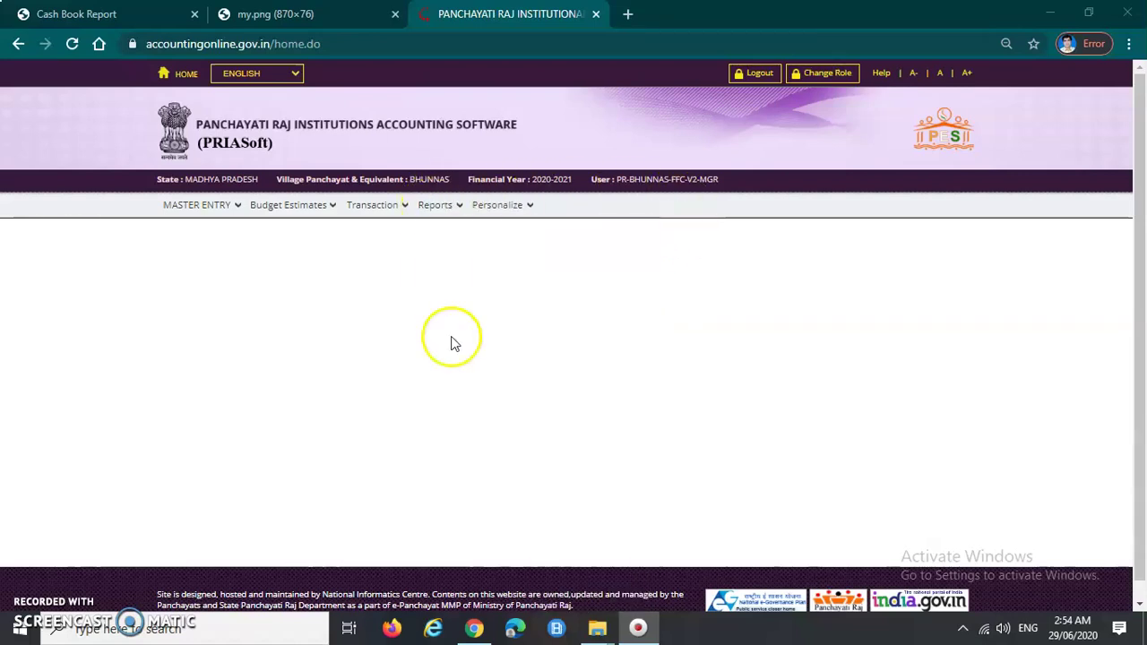
mouse_move(437, 213)
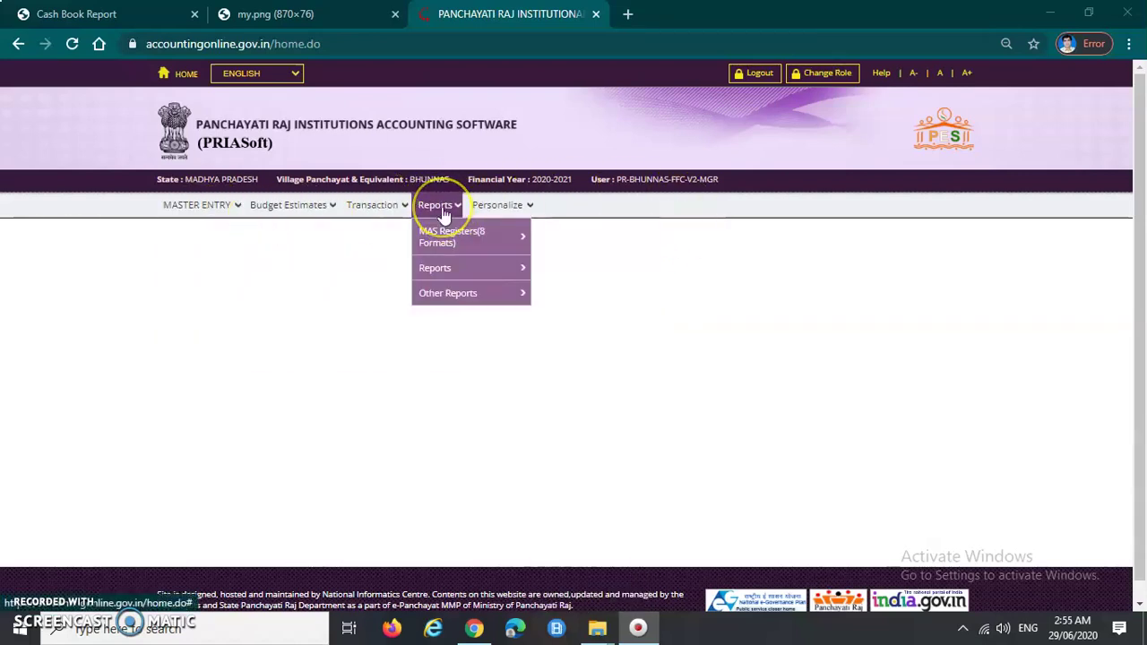
mouse_move(449, 237)
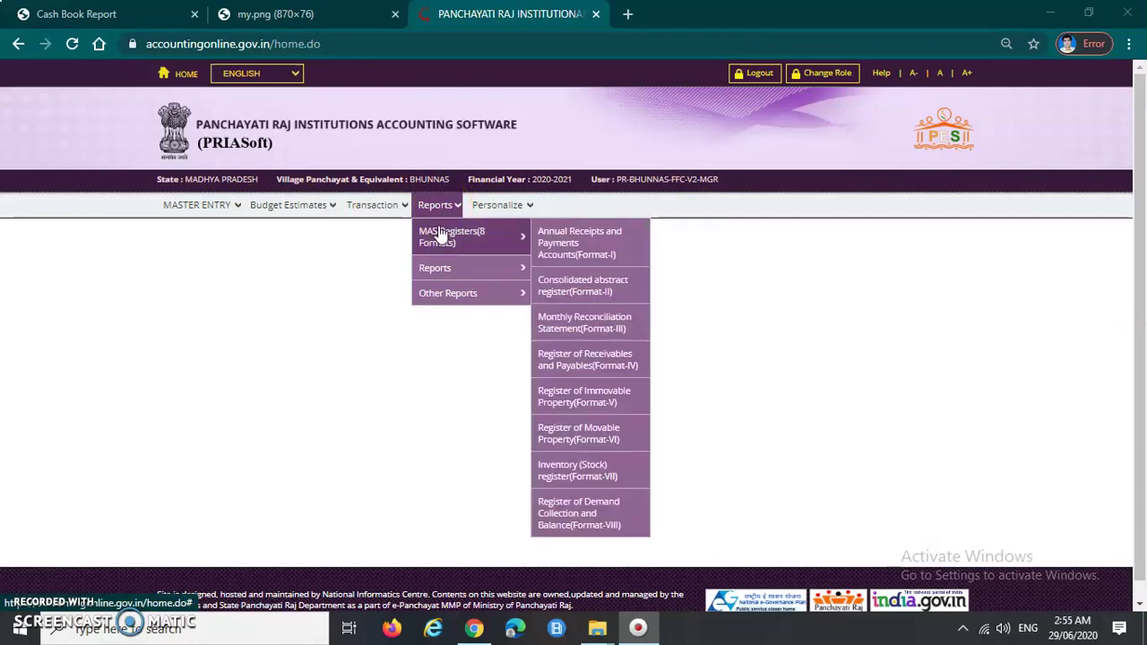
mouse_move(439, 267)
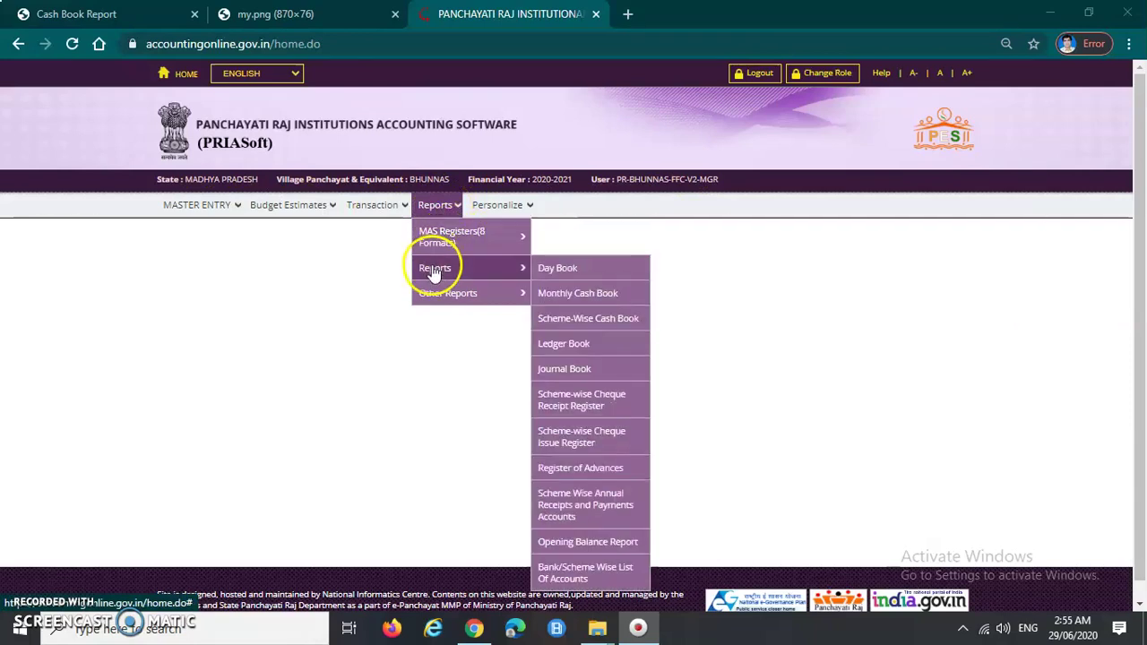
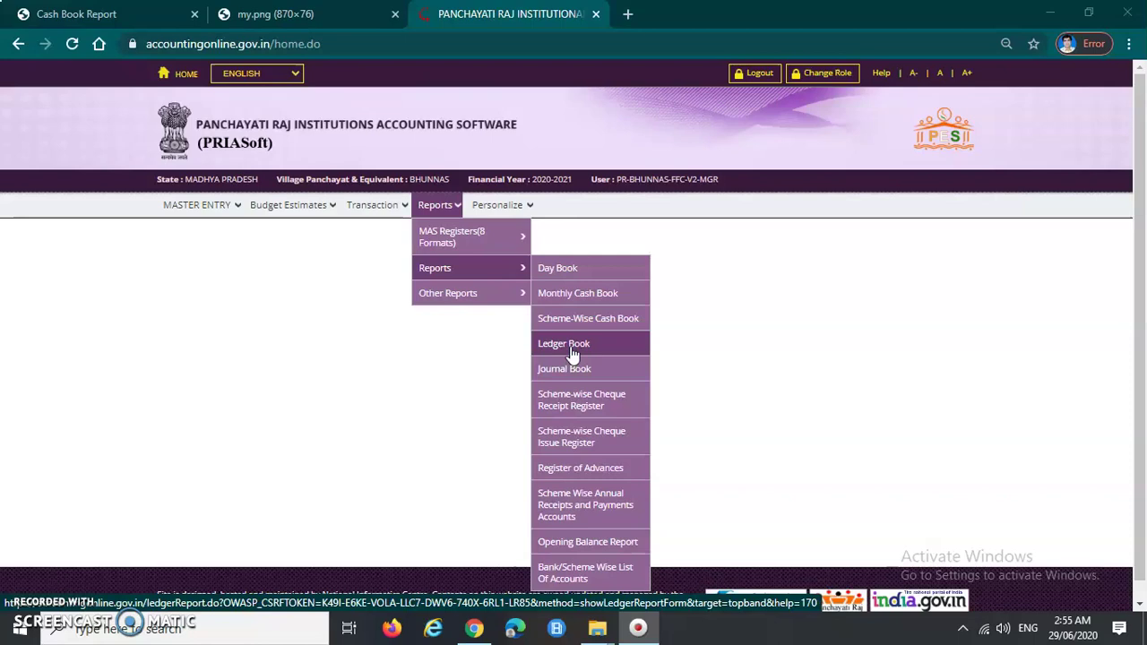
left_click(573, 350)
left_click(481, 274)
left_click(429, 268)
left_click(346, 328)
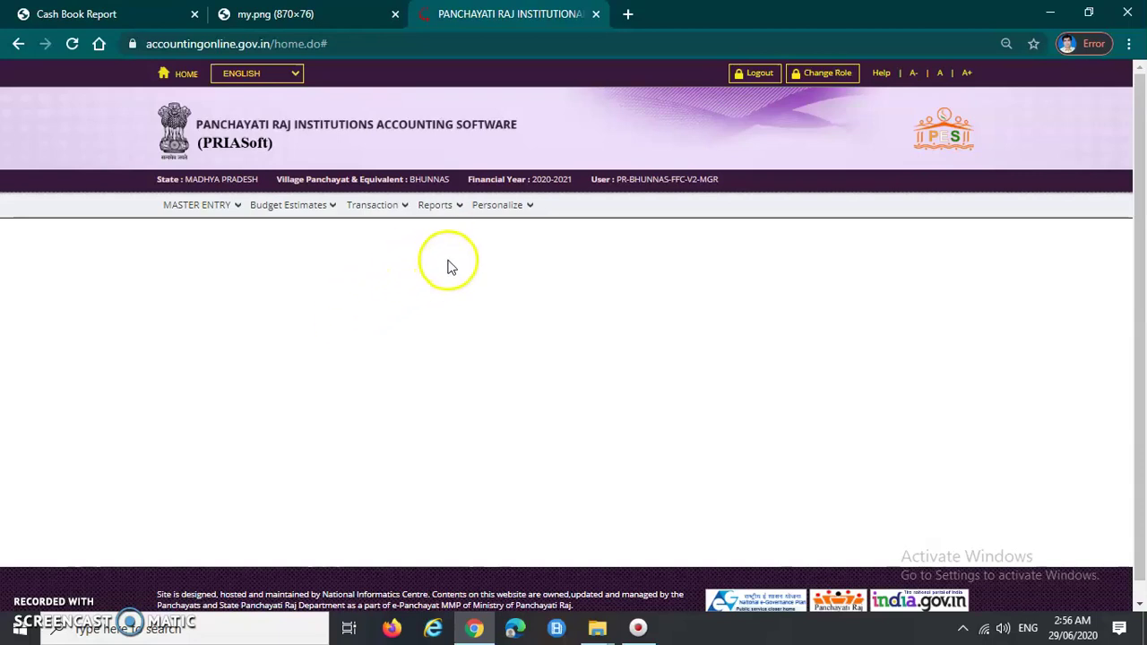
- Open the Scheme Wise Annual Receipts and Payments Accounts report form
mouse_move(437, 204)
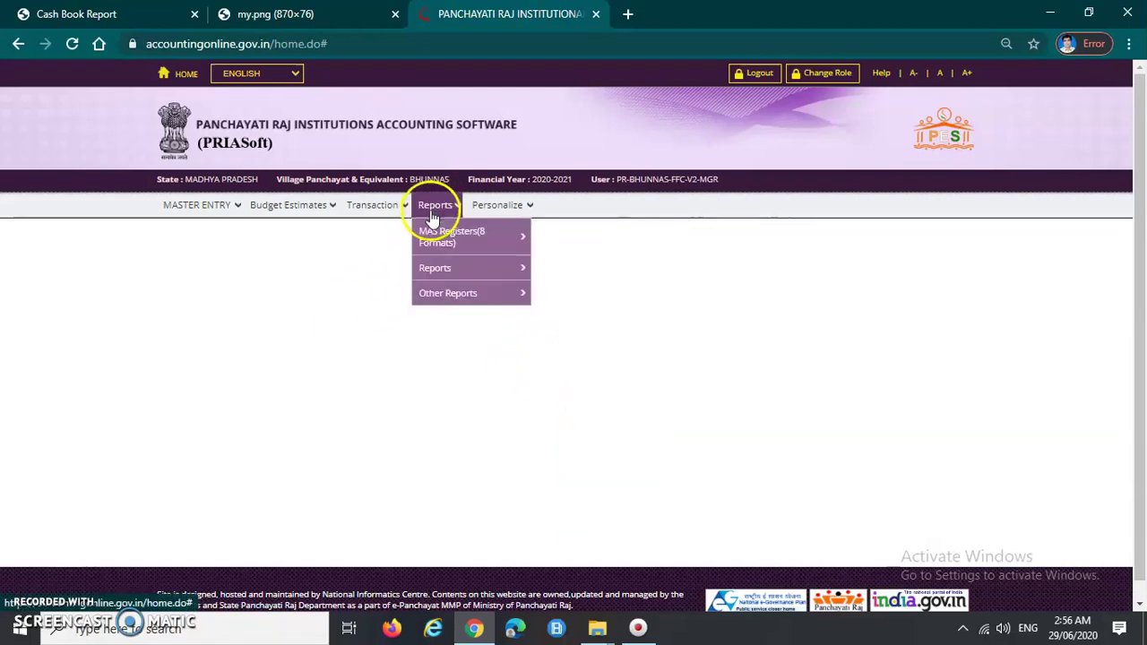
mouse_move(432, 267)
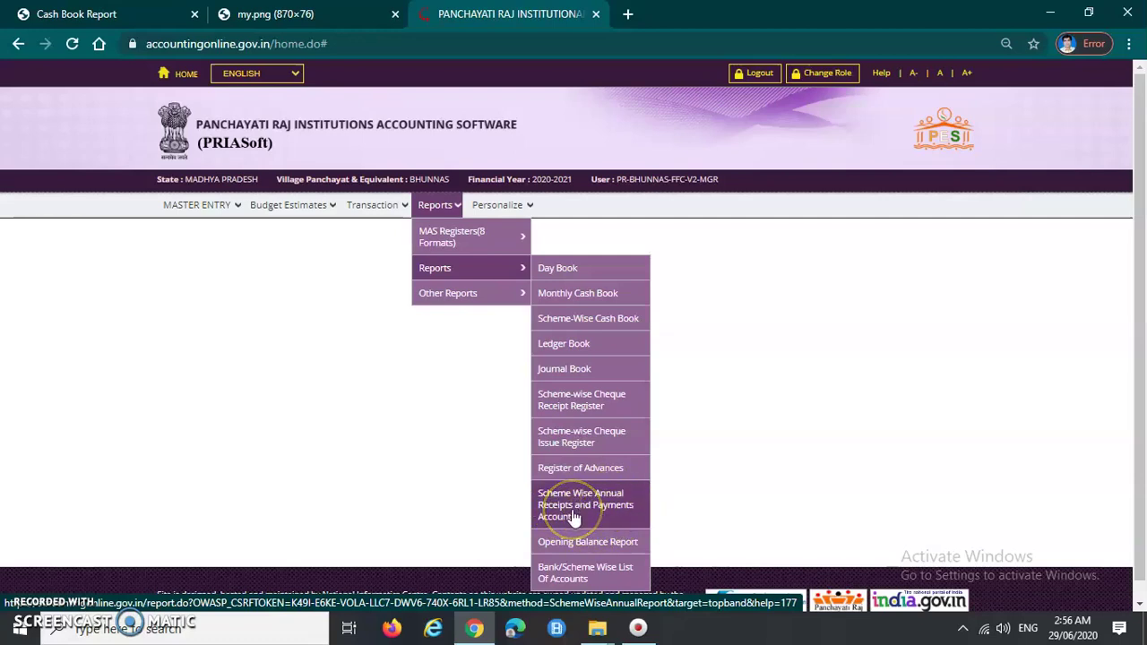
left_click(598, 518)
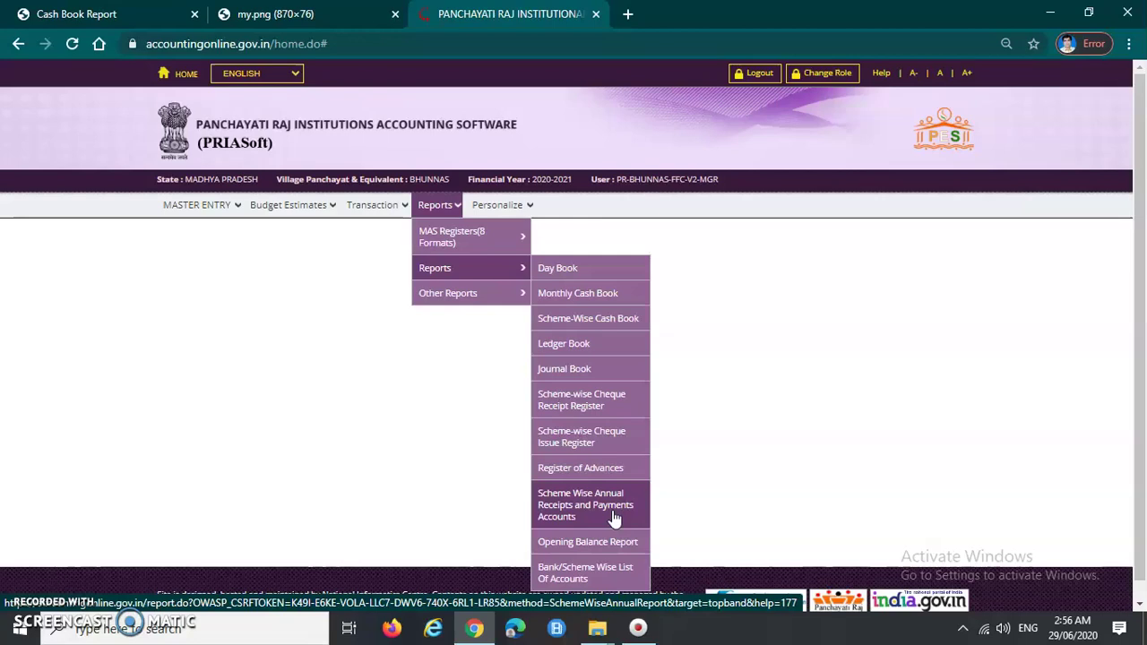
left_click(566, 516)
left_click(594, 508)
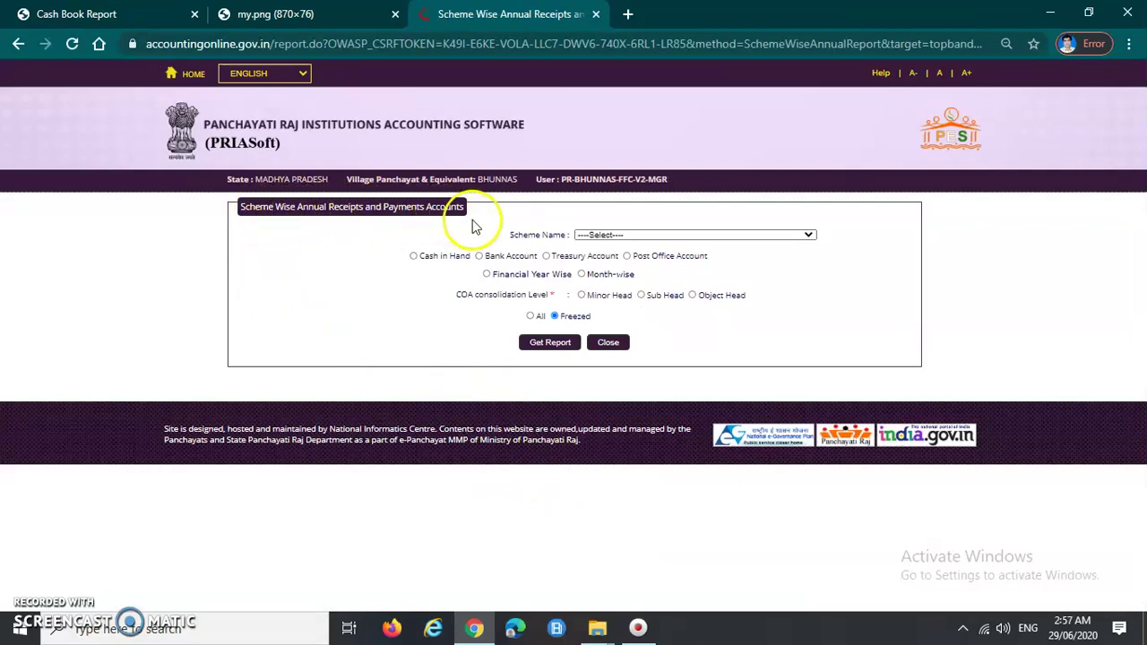
- Enlarge the Scheme Wise Annual Receipts and Payments Accounts form to 90% and examine its Scheme Name field
left_click_drag(513, 239, 559, 236)
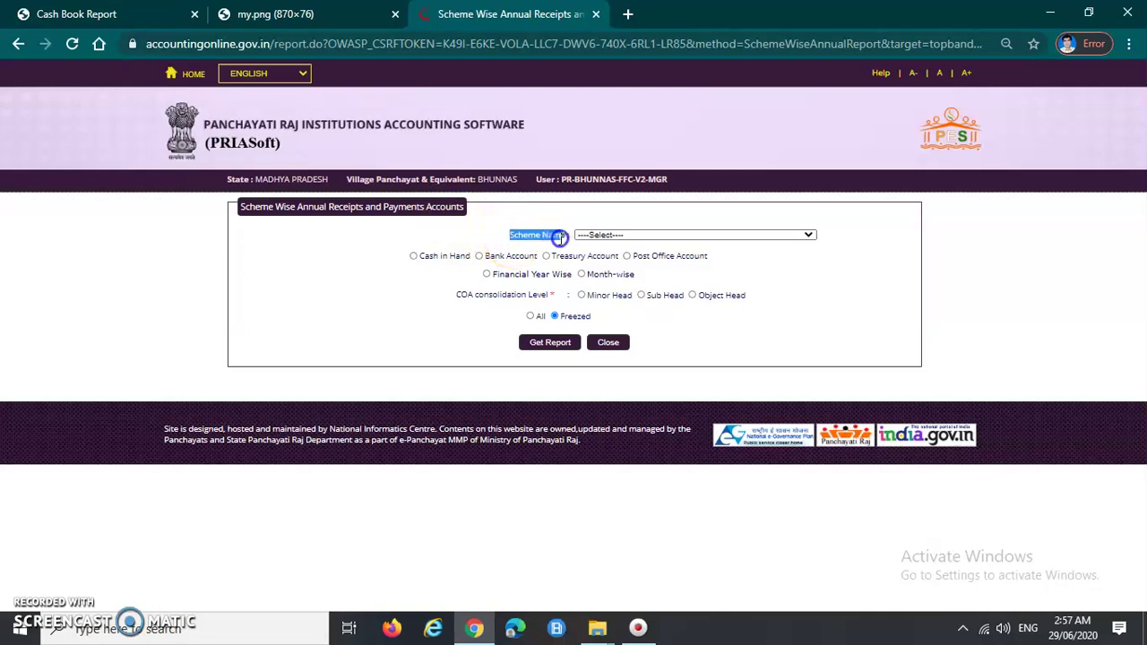
left_click(819, 340)
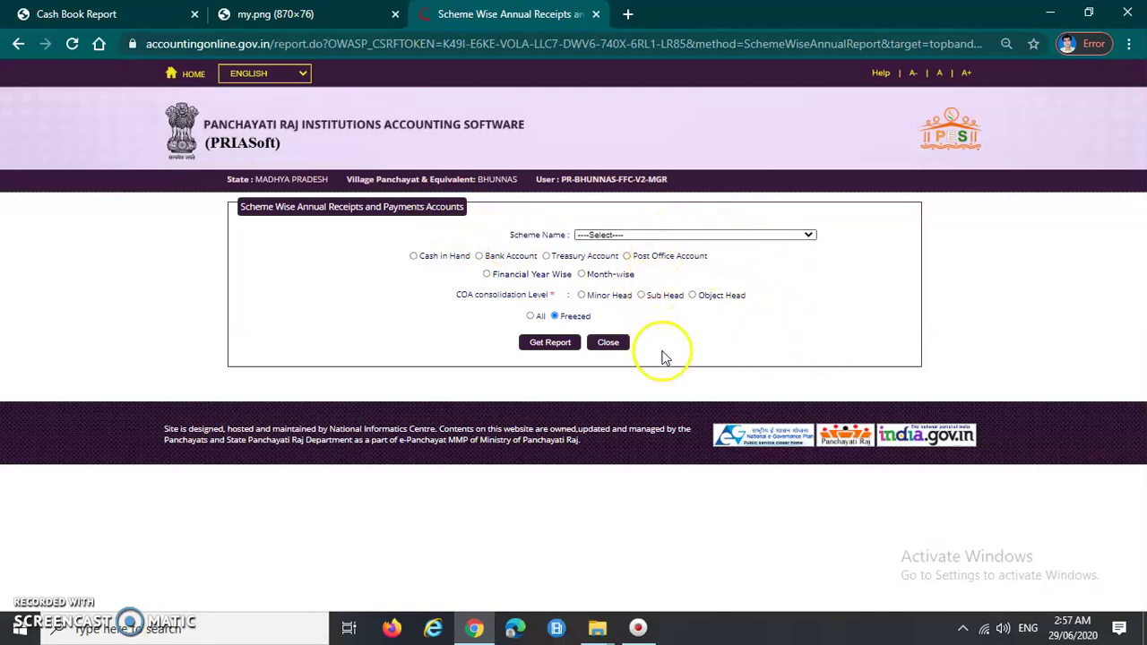
key("ctrl+plus")
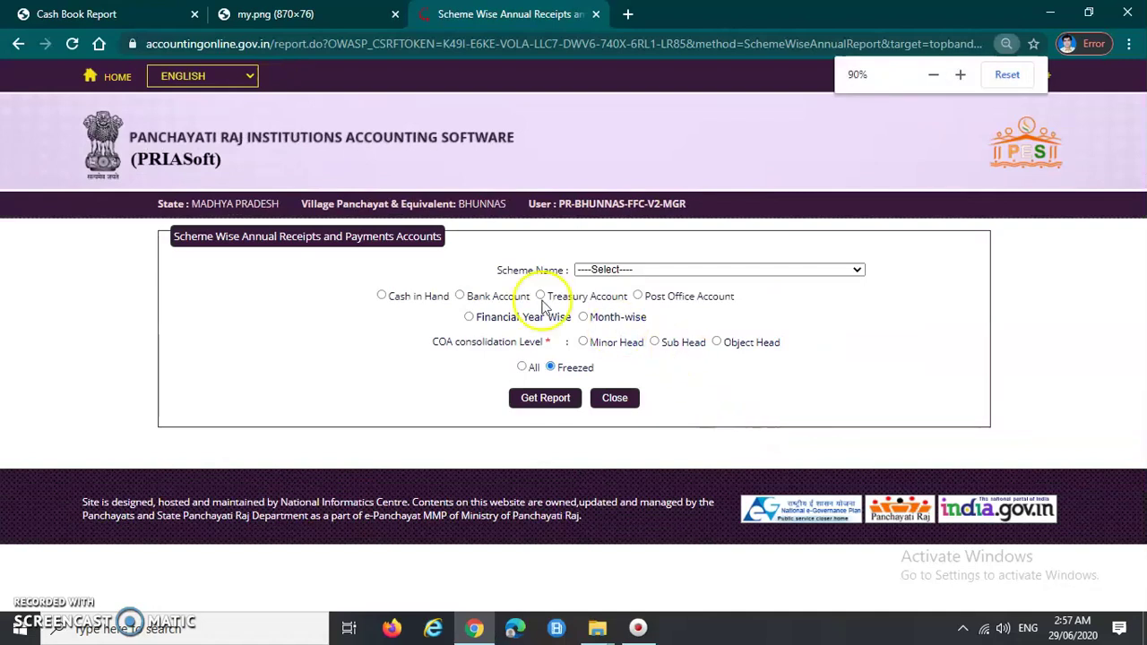
left_click(494, 270)
left_click_drag(494, 270, 562, 268)
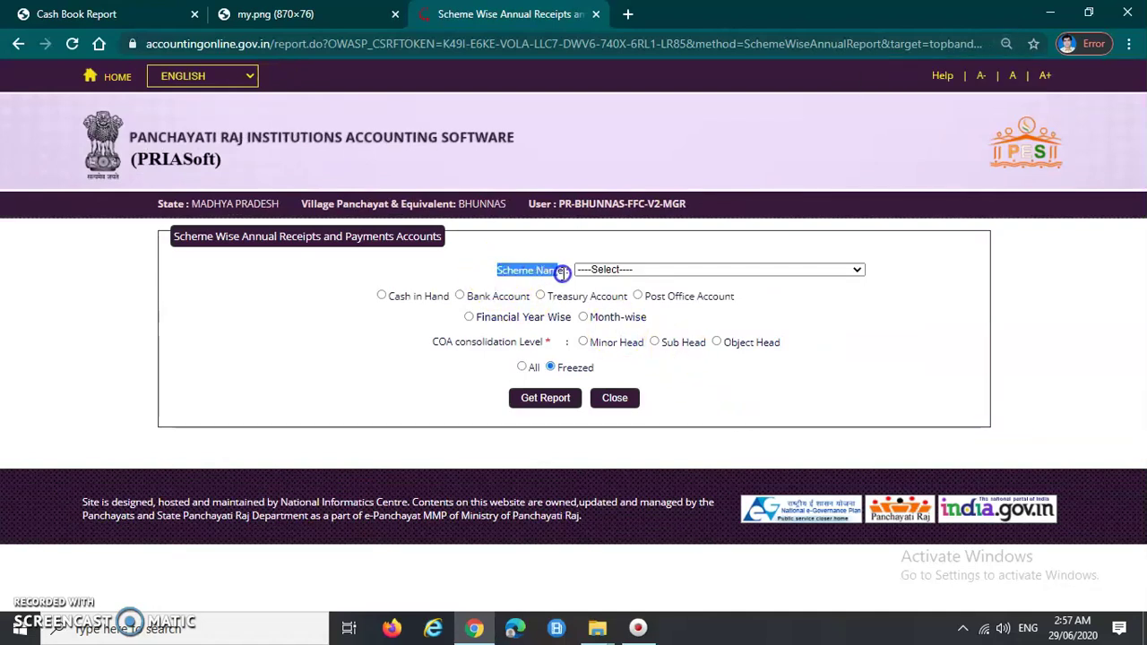
left_click(934, 316)
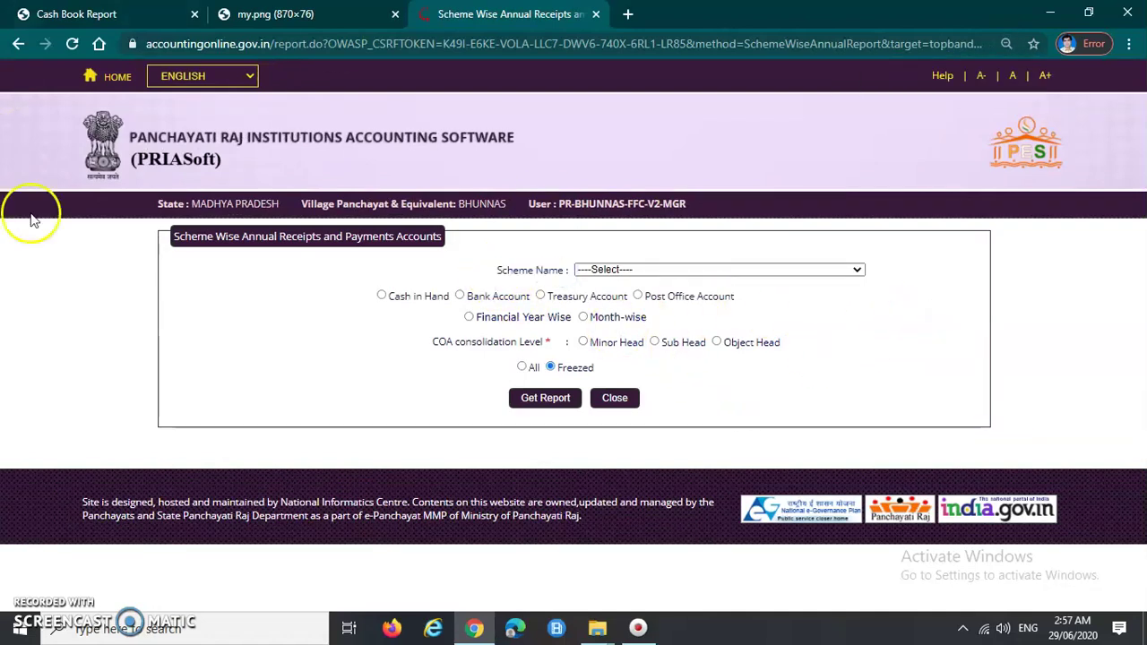
- Choose Fourteen Finance Commission-FFC as the scheme and Bank Account as the account type for the report
left_click(625, 270)
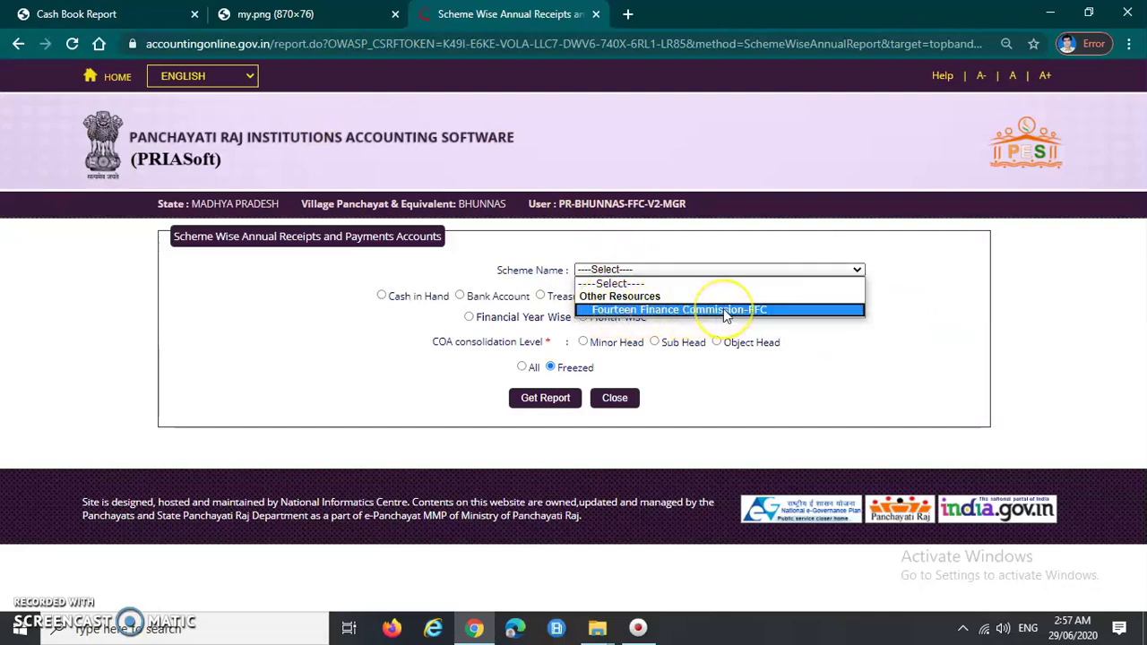
left_click(769, 310)
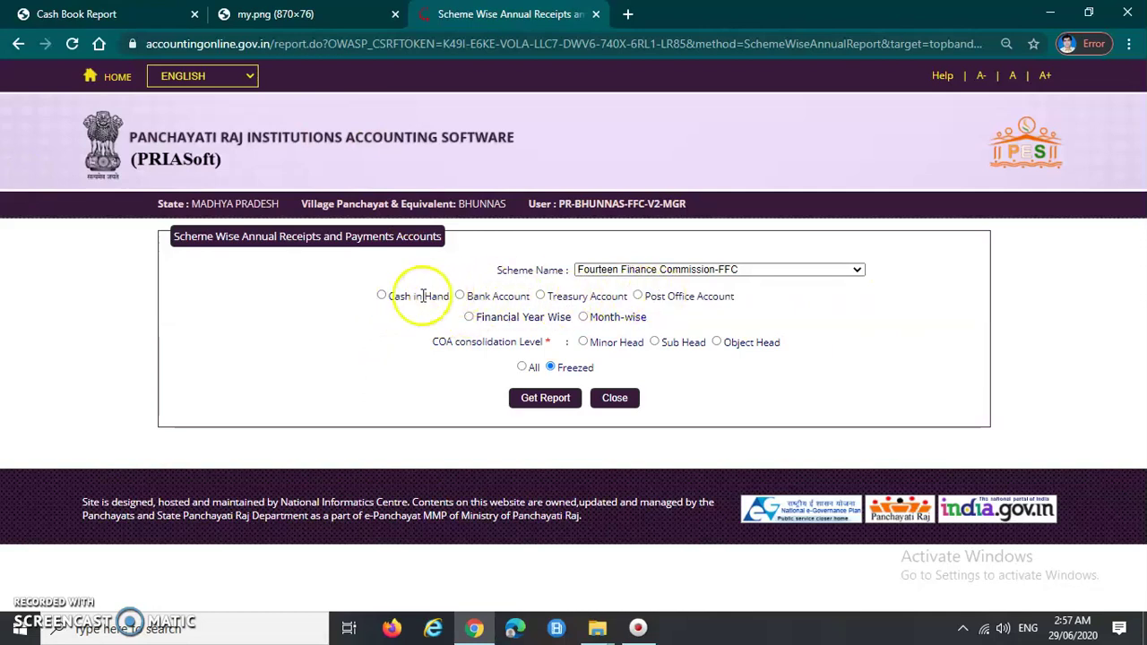
left_click(383, 304)
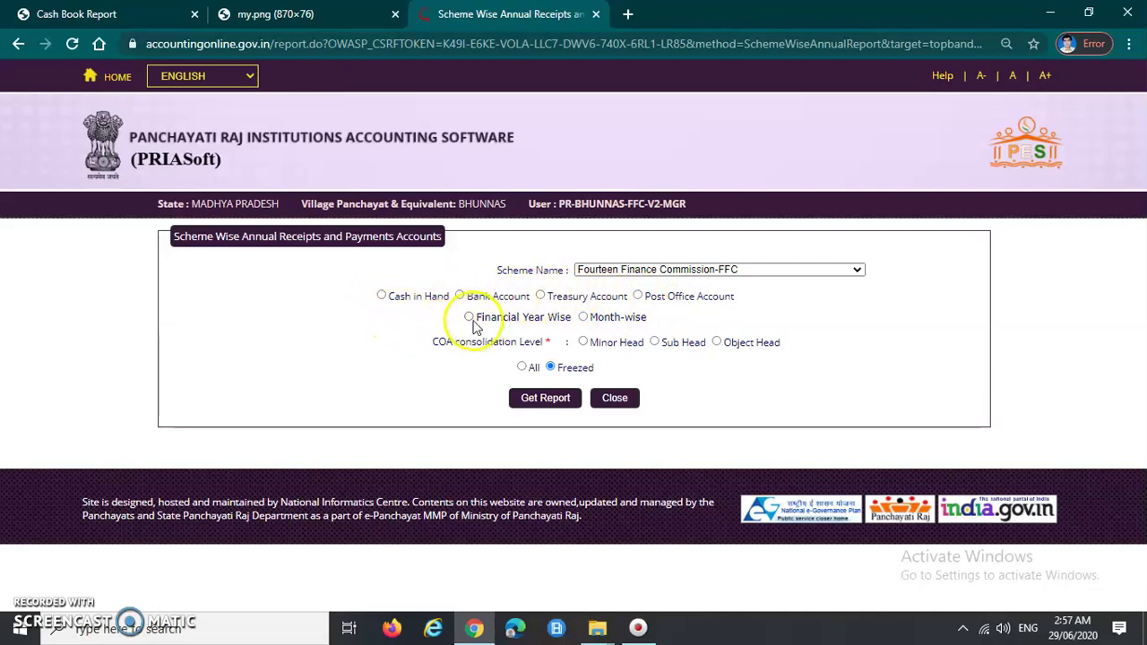
left_click(460, 297)
left_click_drag(463, 333, 609, 327)
left_click(841, 336)
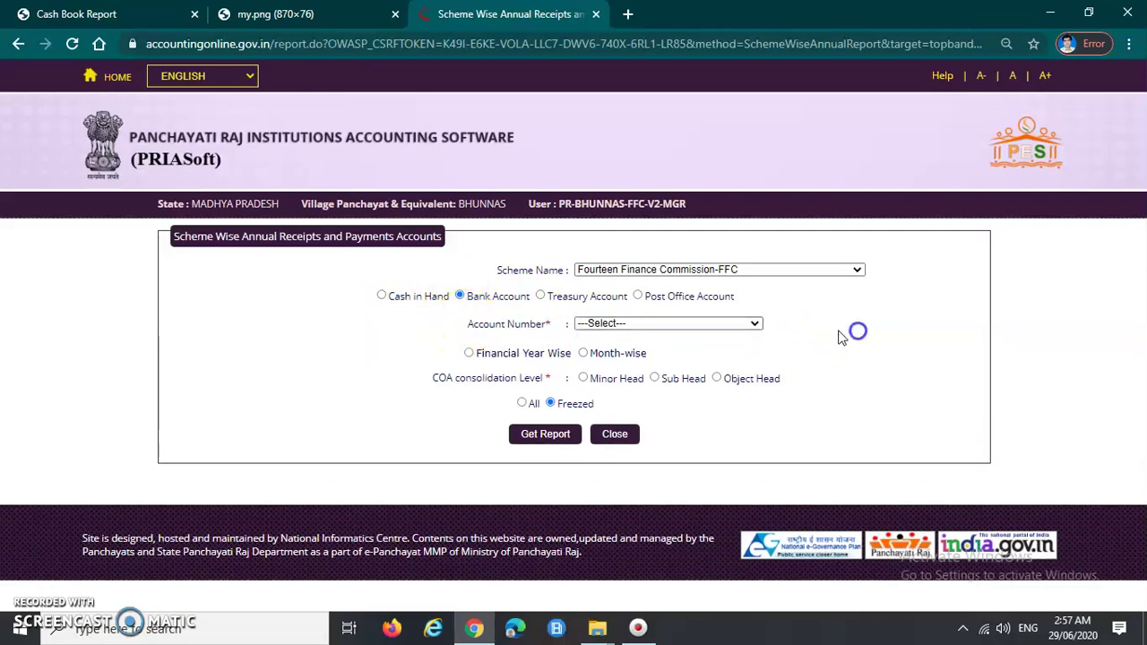
- Select the HARDAX bank account as the report's account number
left_click(708, 325)
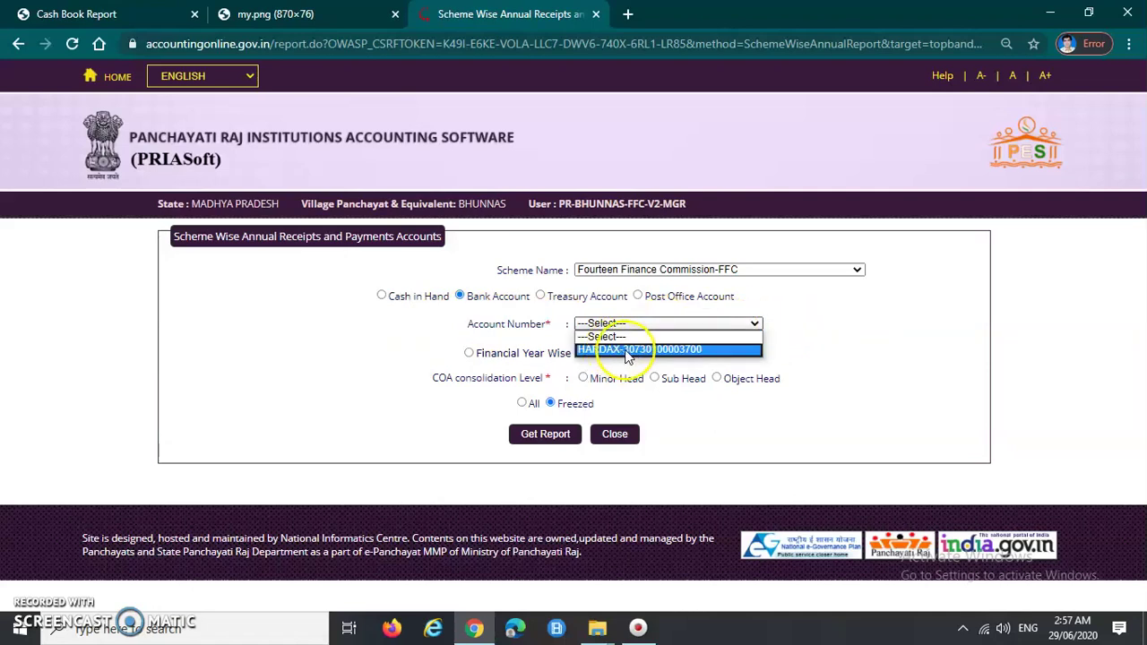
left_click(713, 351)
left_click(859, 328)
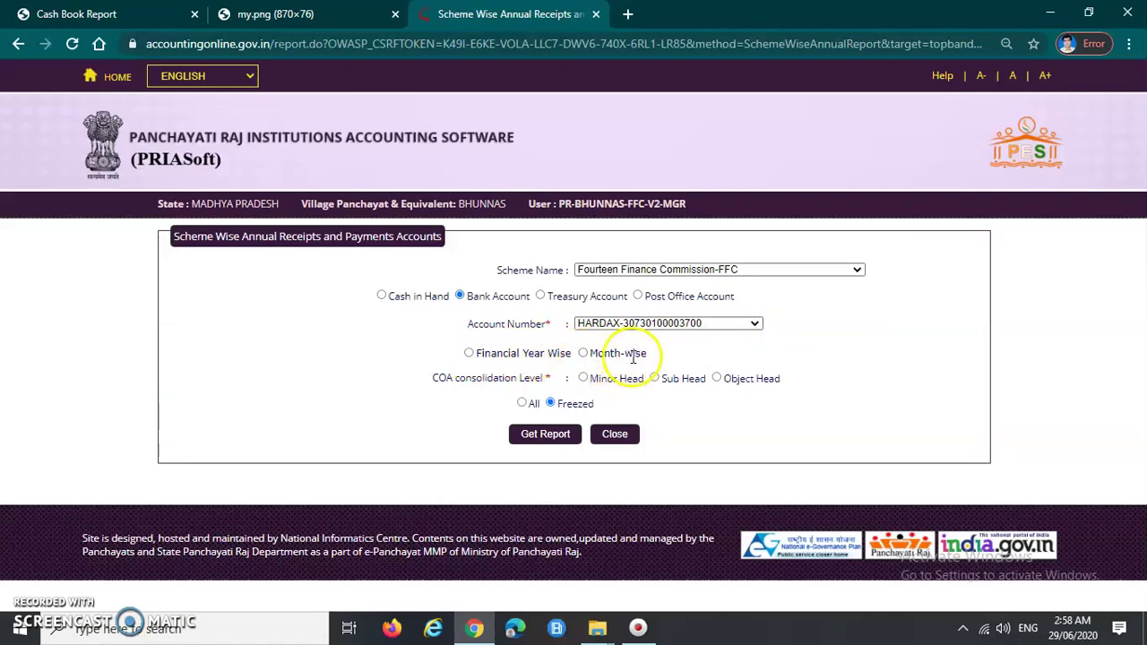
- Make the report financial year wise and select the financial year 2019-2020
left_click(468, 353)
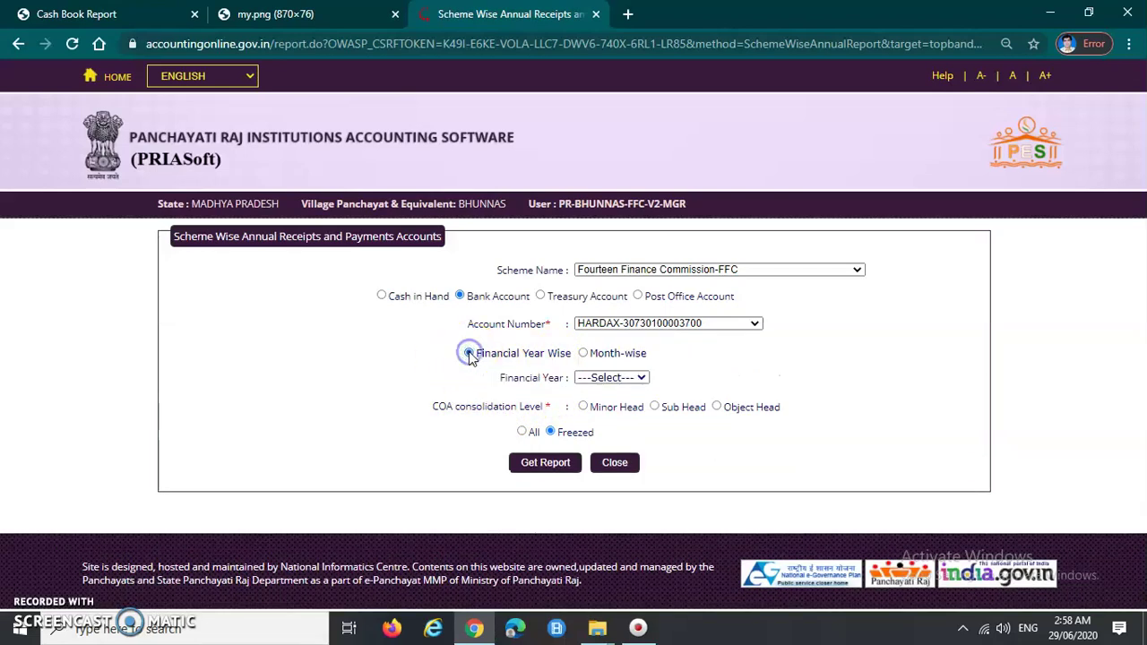
left_click(611, 380)
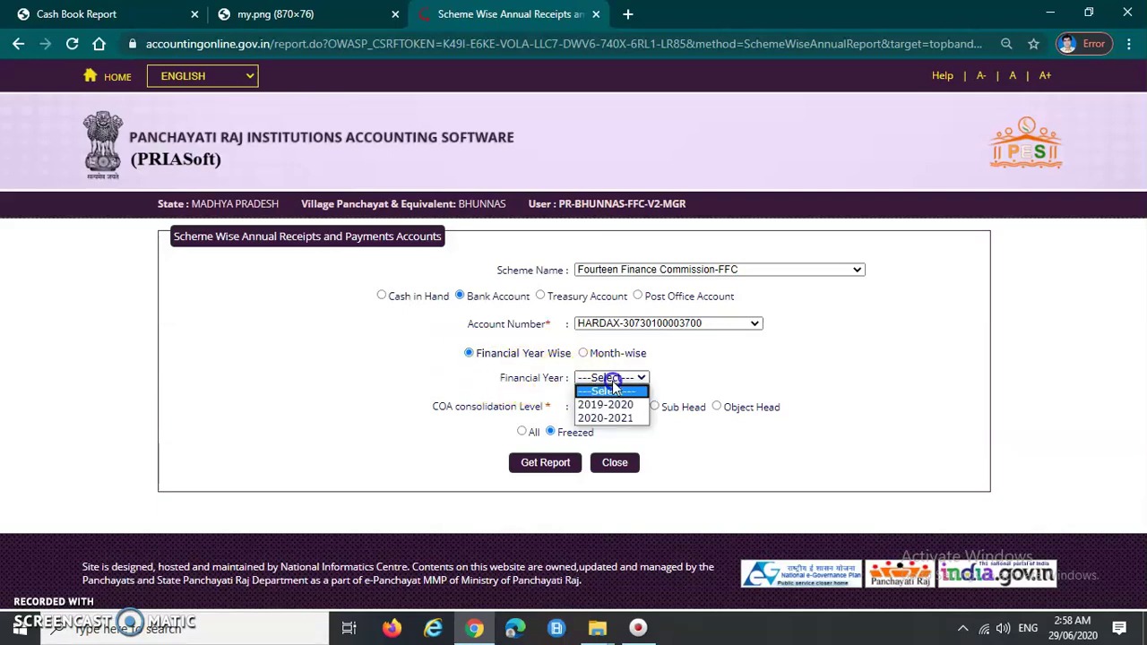
left_click(614, 386)
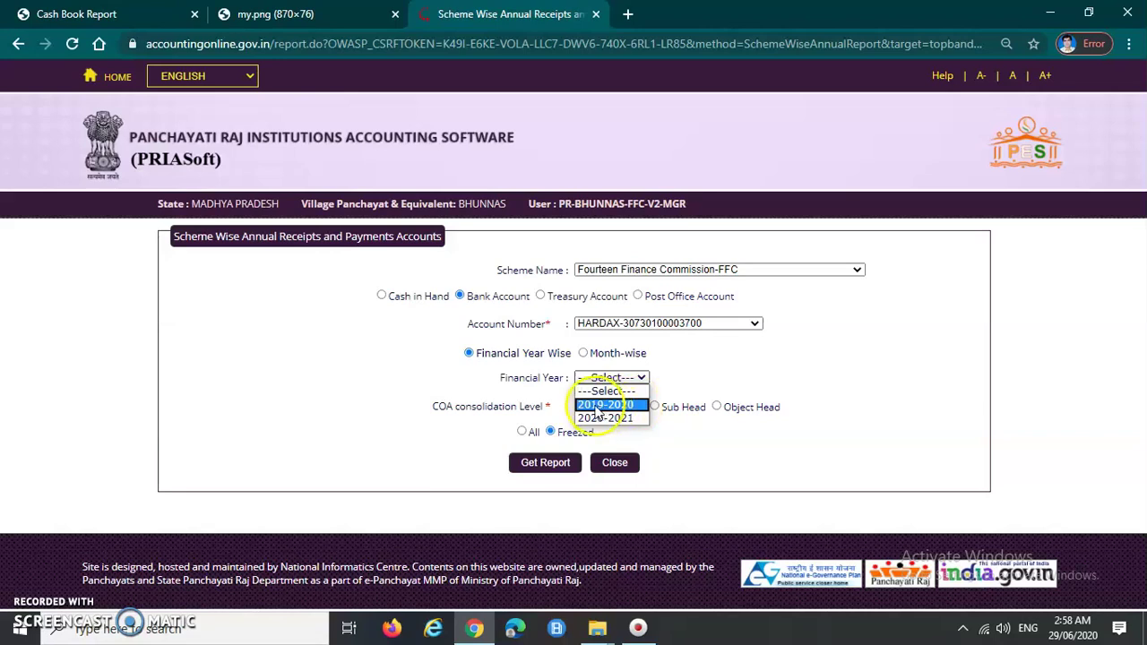
left_click(632, 405)
left_click(858, 378)
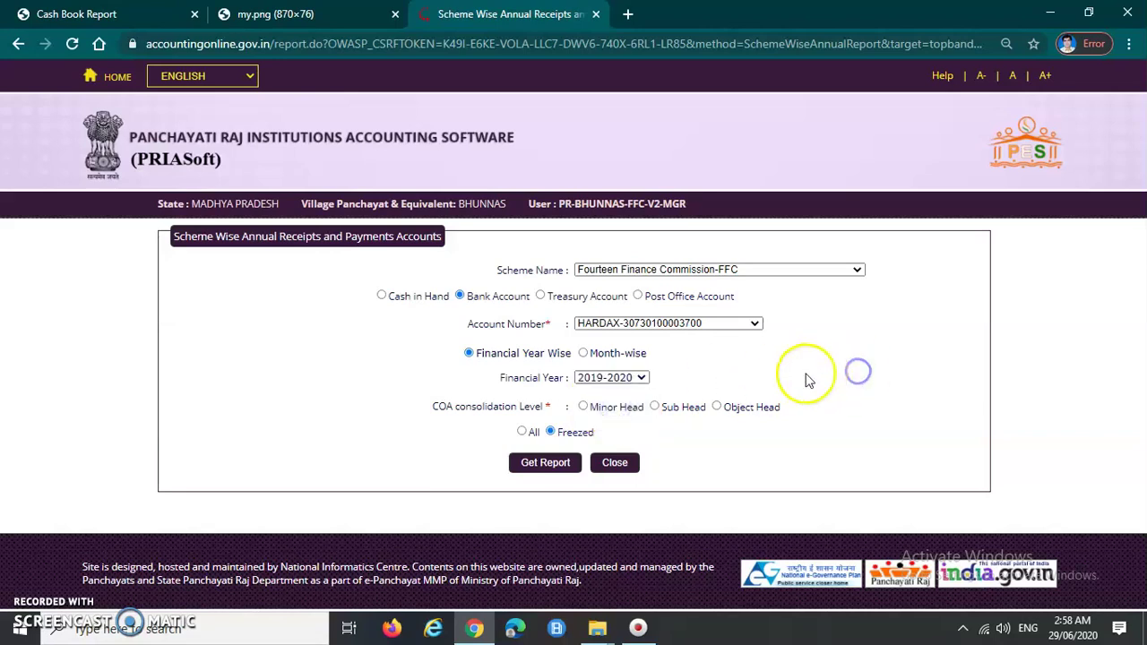
- Review the COA consolidation level options and set the level to Minor Head
left_click(435, 409)
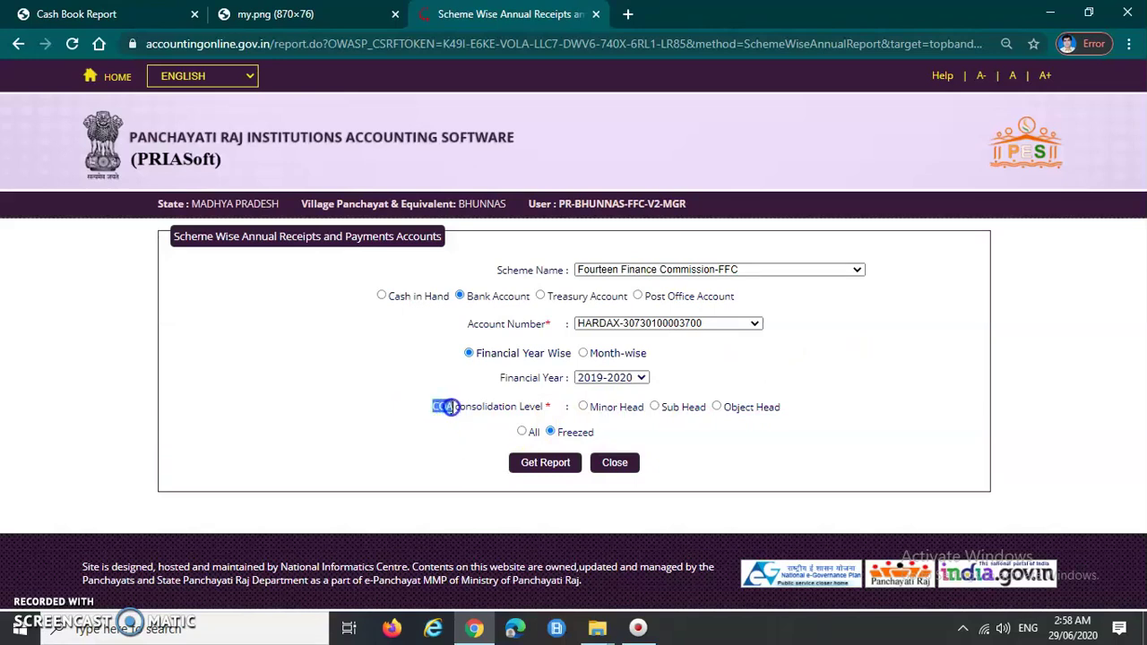
left_click_drag(450, 407, 548, 406)
left_click(863, 413)
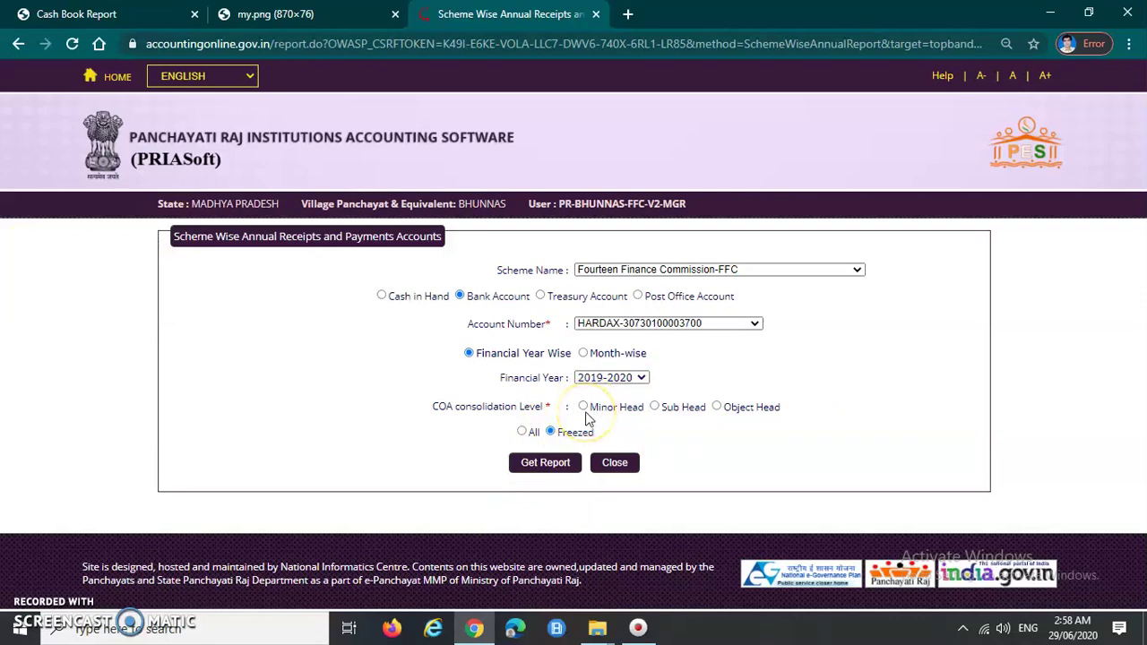
left_click_drag(591, 408, 809, 410)
left_click(870, 408)
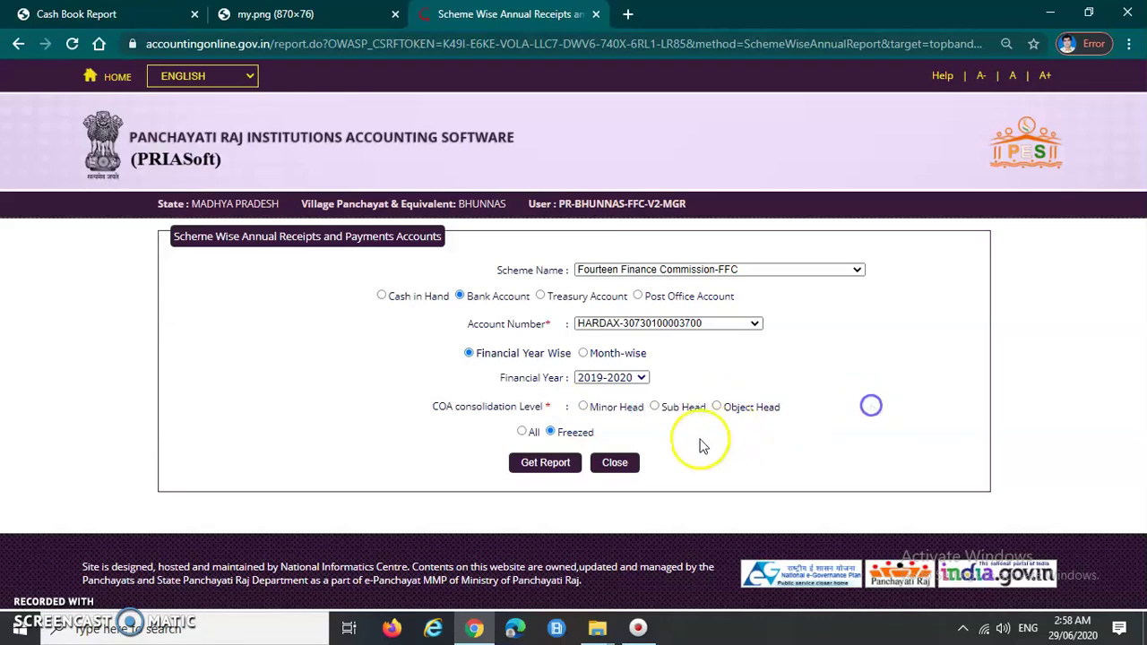
left_click(583, 408)
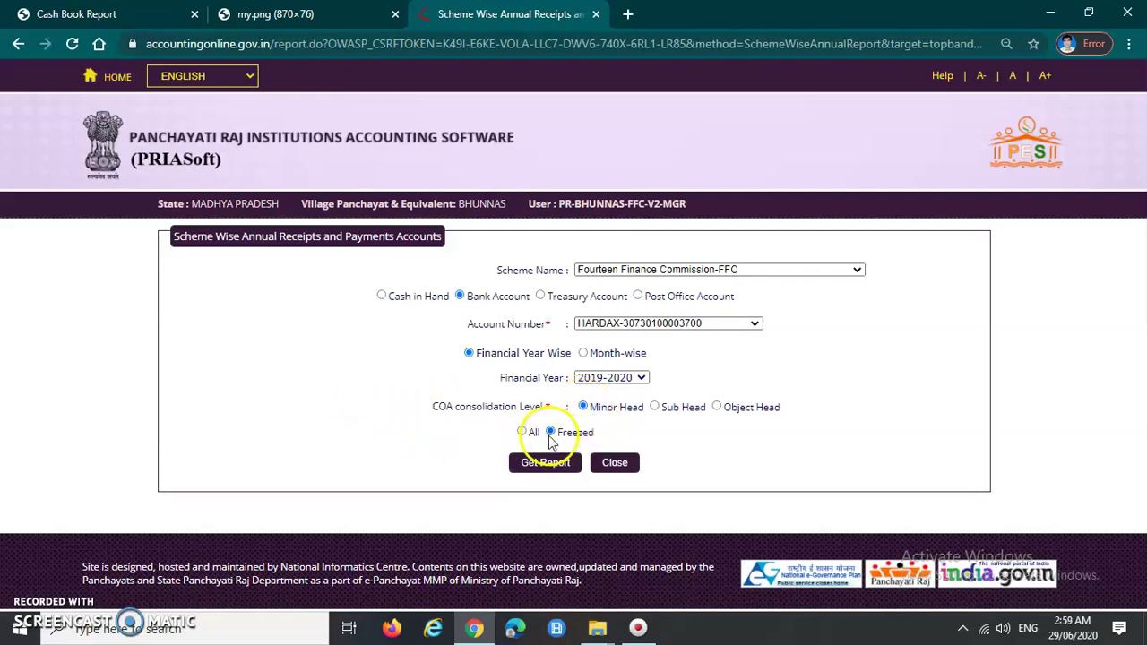
- Generate the Scheme Wise Annual Receipts and Payments report with the Freezed option
double_click(579, 432)
left_click(788, 447)
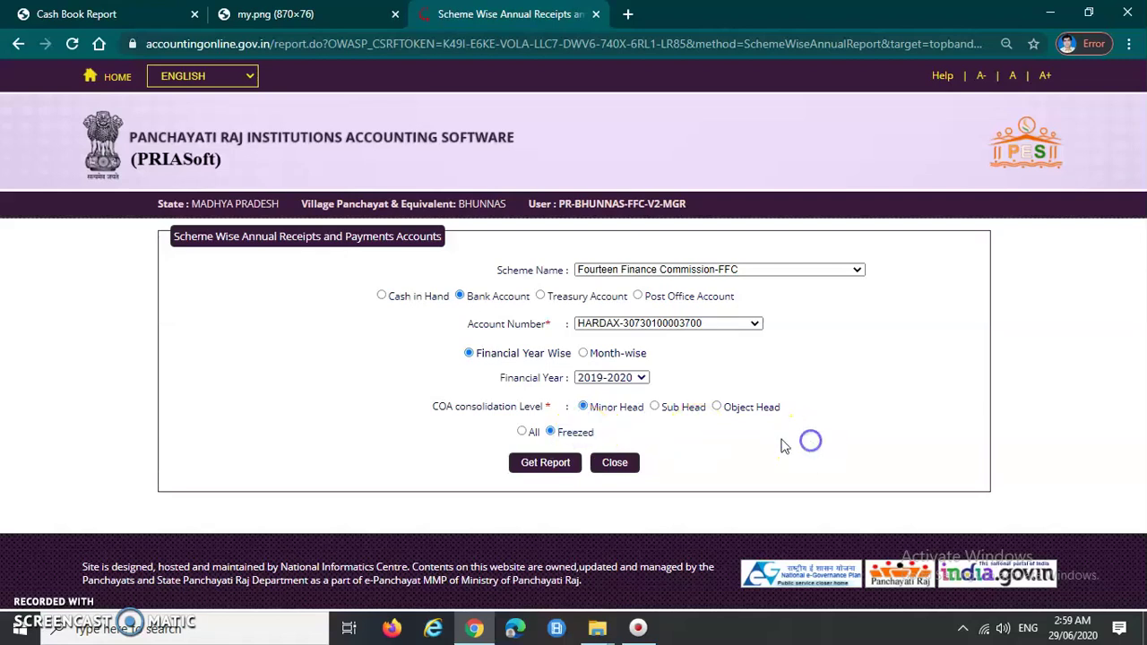
left_click(544, 466)
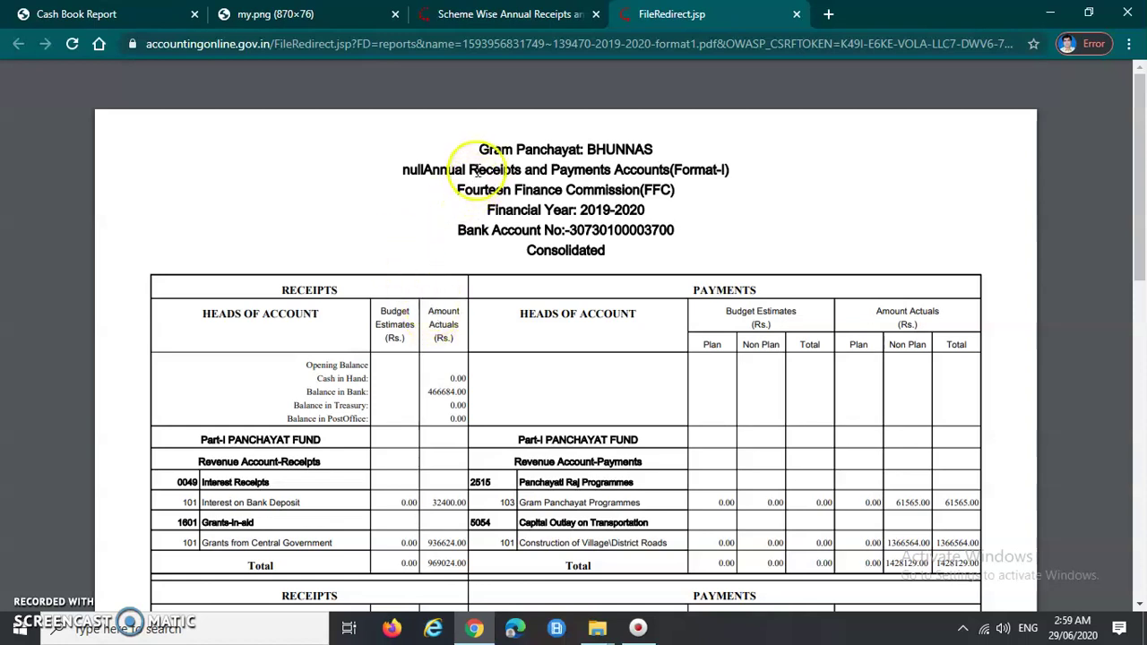
- Examine the report's header lines, including the Gram Panchayat, scheme, financial year, bank account and Consolidated label
left_click_drag(482, 149, 660, 144)
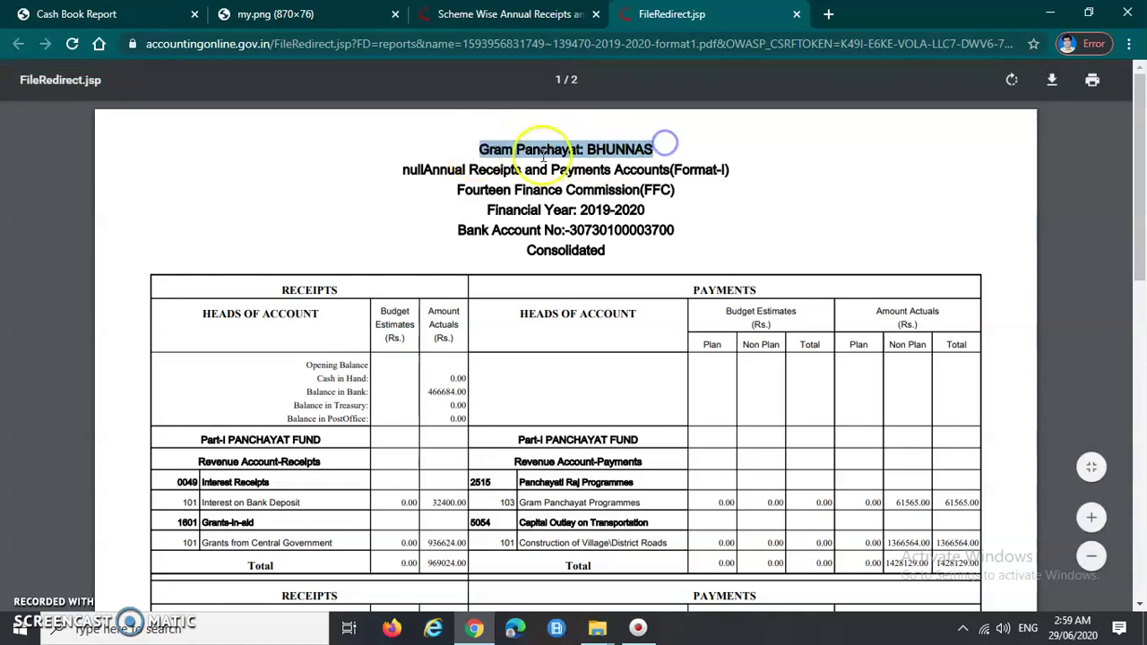
left_click(660, 143)
left_click_drag(481, 149, 672, 149)
left_click(677, 149)
left_click_drag(455, 190, 675, 190)
left_click_drag(485, 210, 672, 210)
left_click(660, 226)
left_click_drag(458, 230, 692, 237)
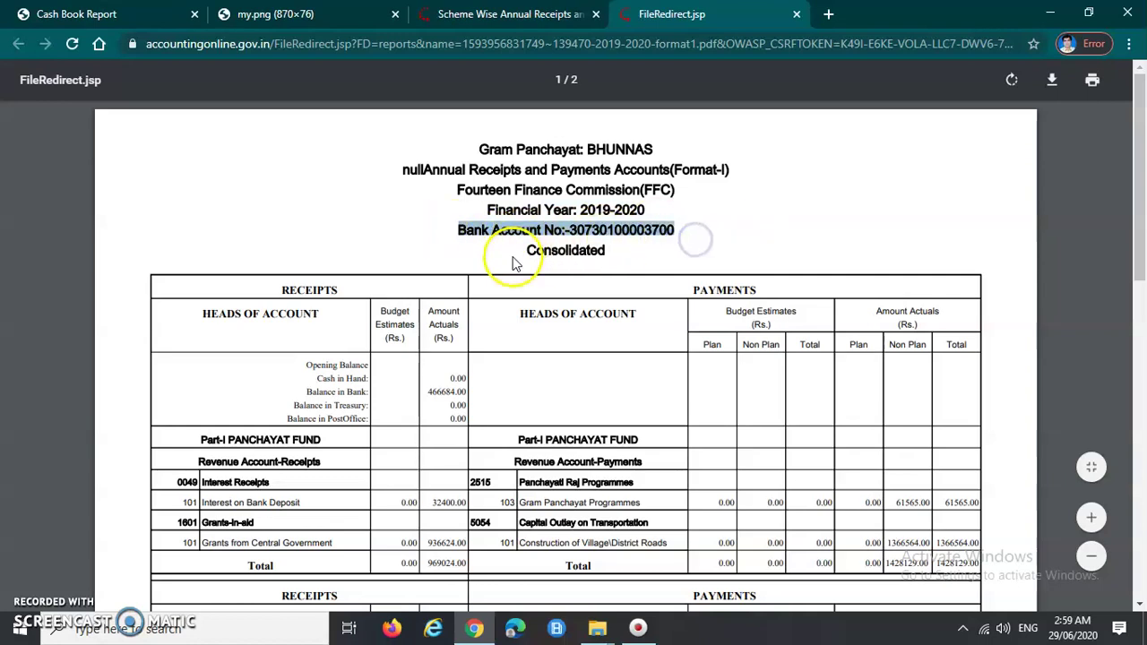
left_click_drag(526, 251, 609, 251)
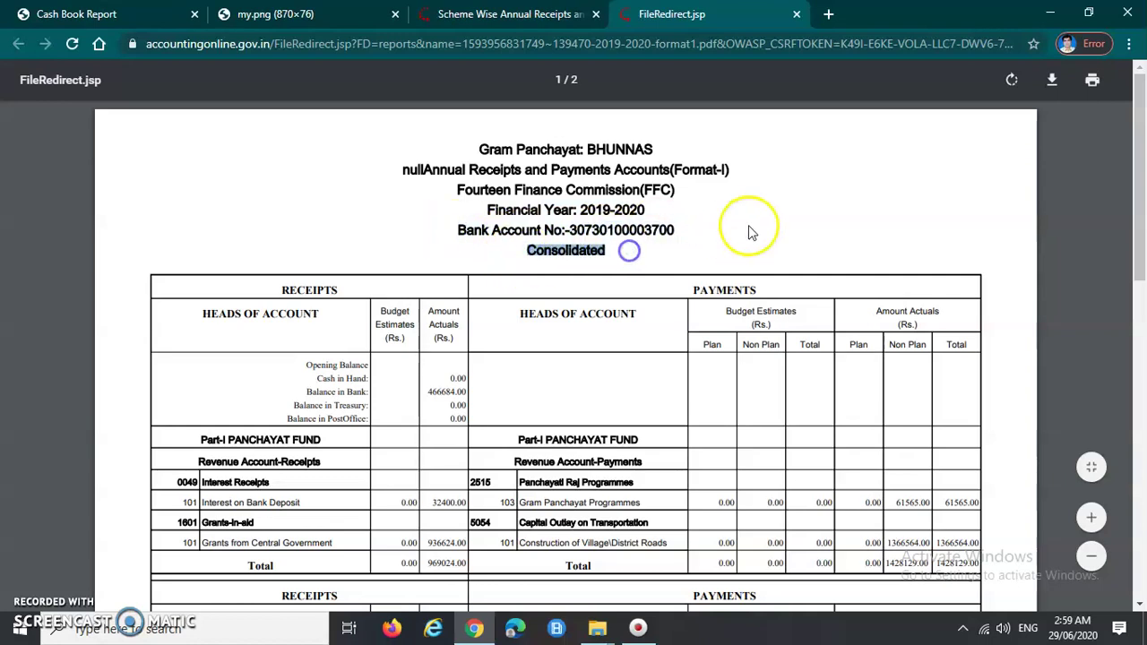
left_click(748, 225)
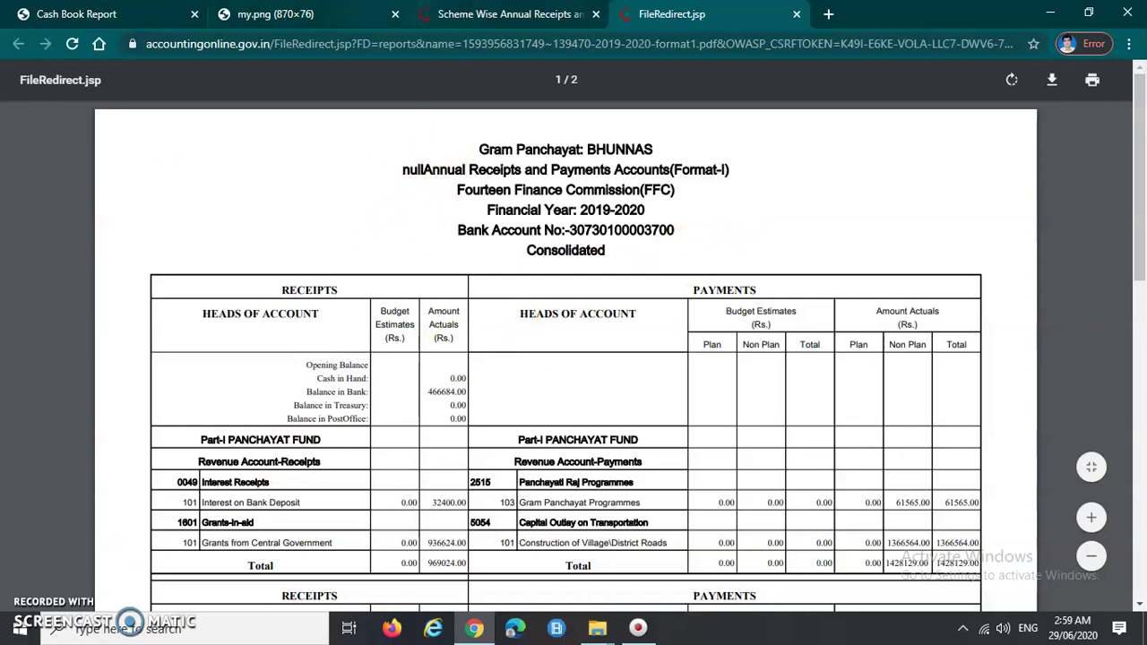
- Examine the Receipts and Payments sections of the table and the Heads of Account column under Receipts
left_click_drag(277, 288, 361, 290)
left_click_drag(697, 289, 776, 291)
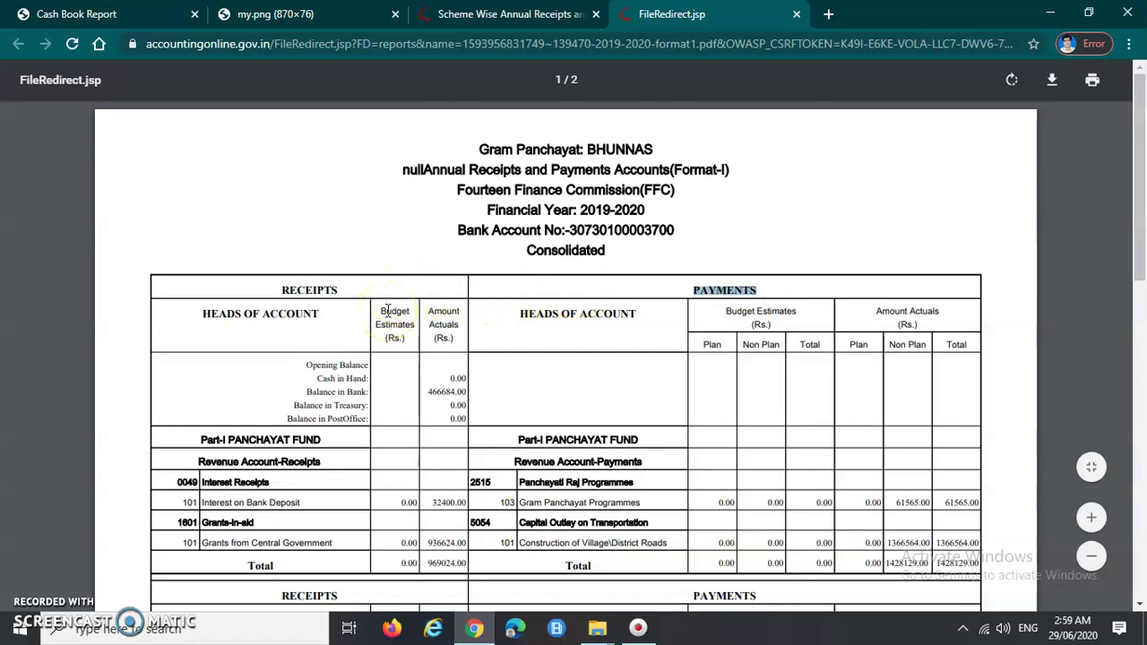
left_click(296, 289)
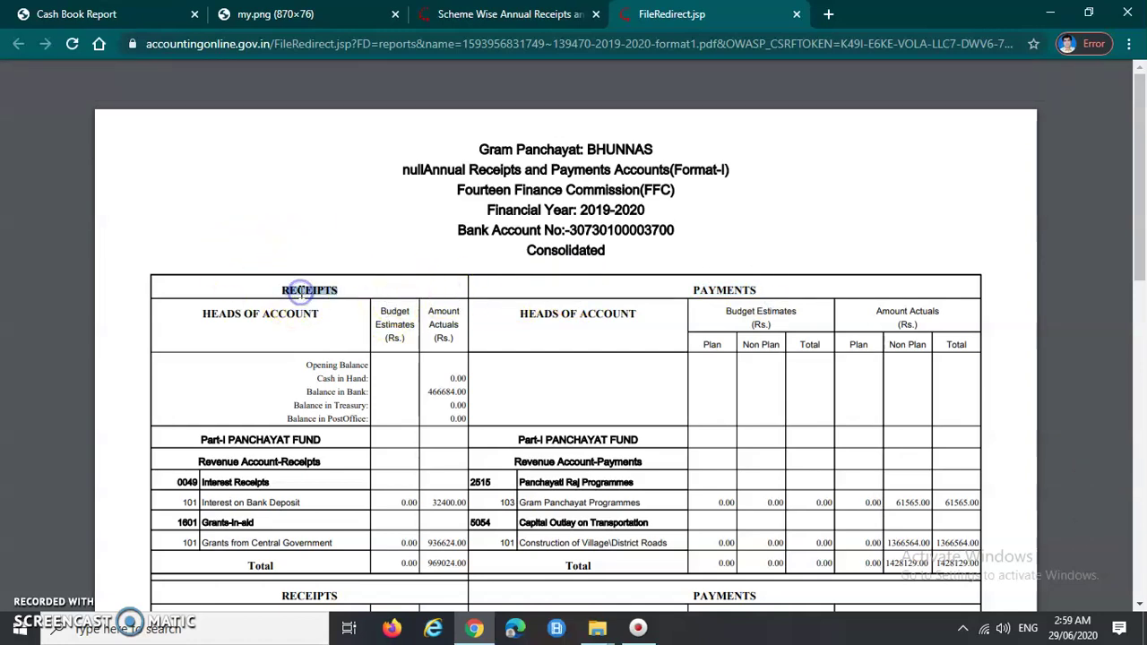
double_click(726, 291)
left_click(397, 289)
left_click(263, 312)
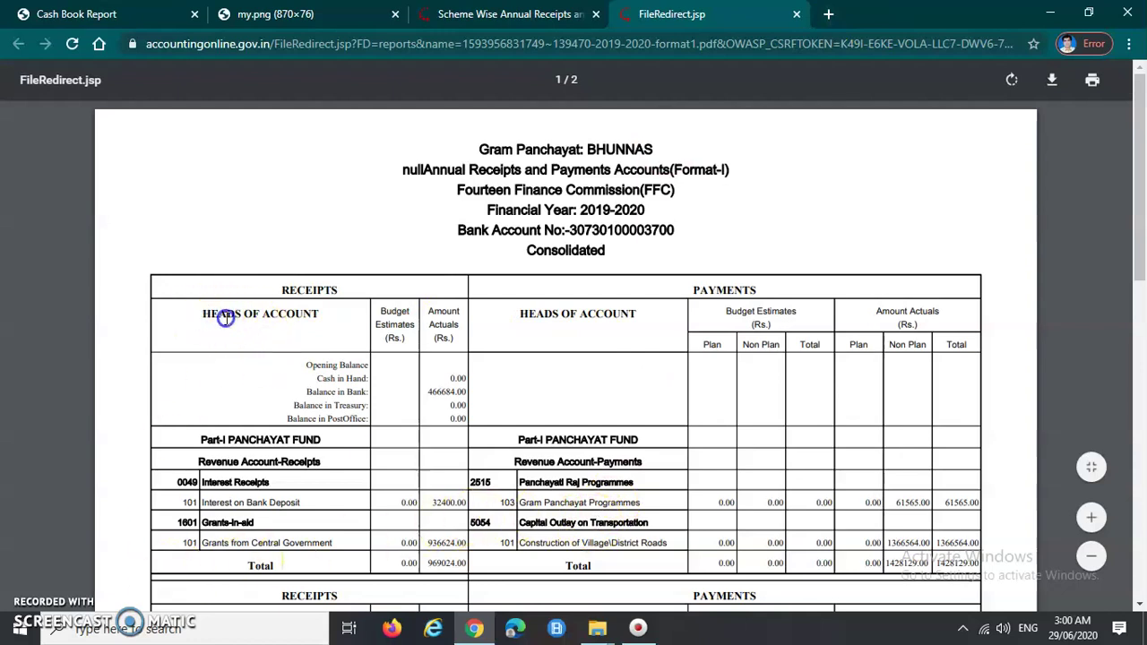
left_click_drag(201, 314, 328, 315)
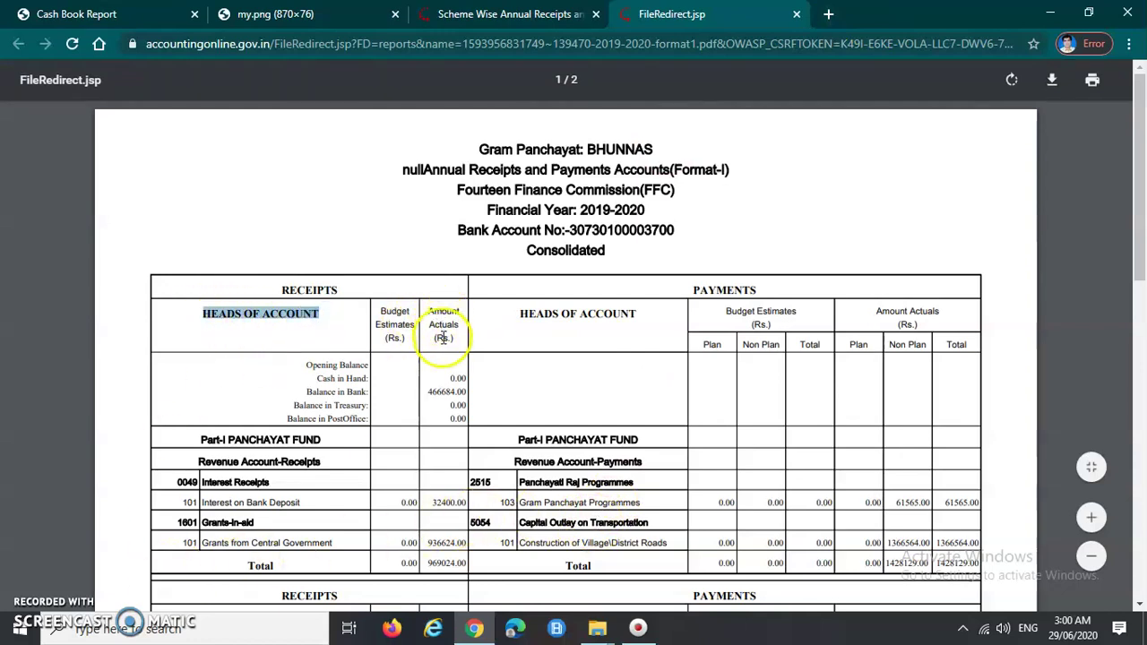
- Enlarge the report and examine the Balance in Bank entry under the opening balance
key("ctrl+plus")
key("ctrl+plus")
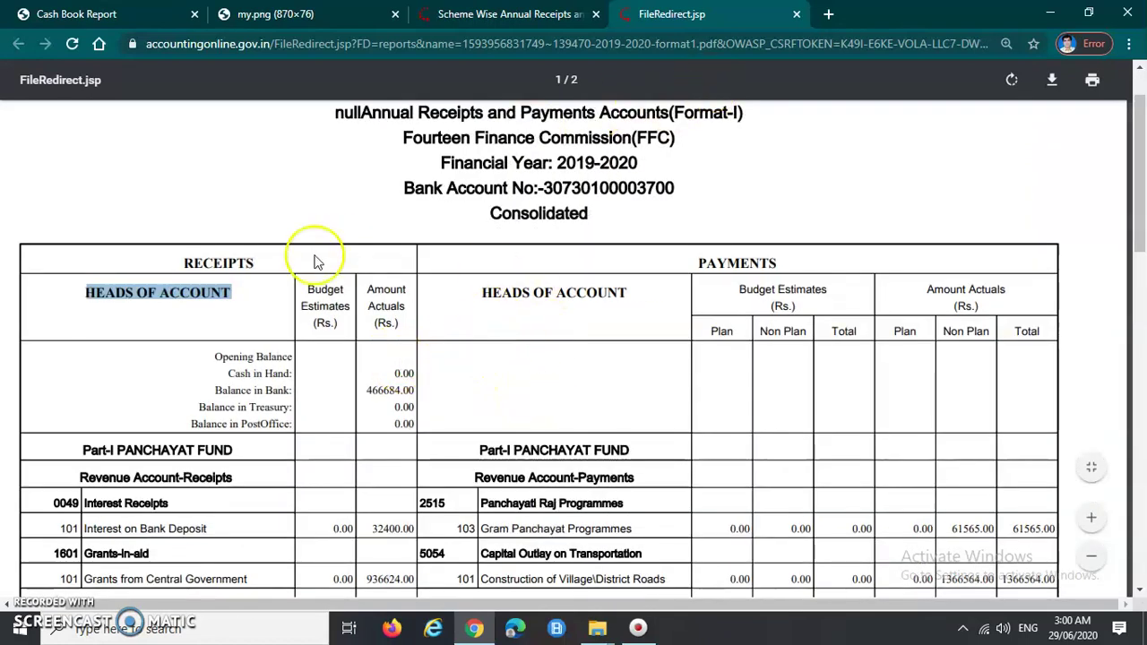
left_click(225, 318)
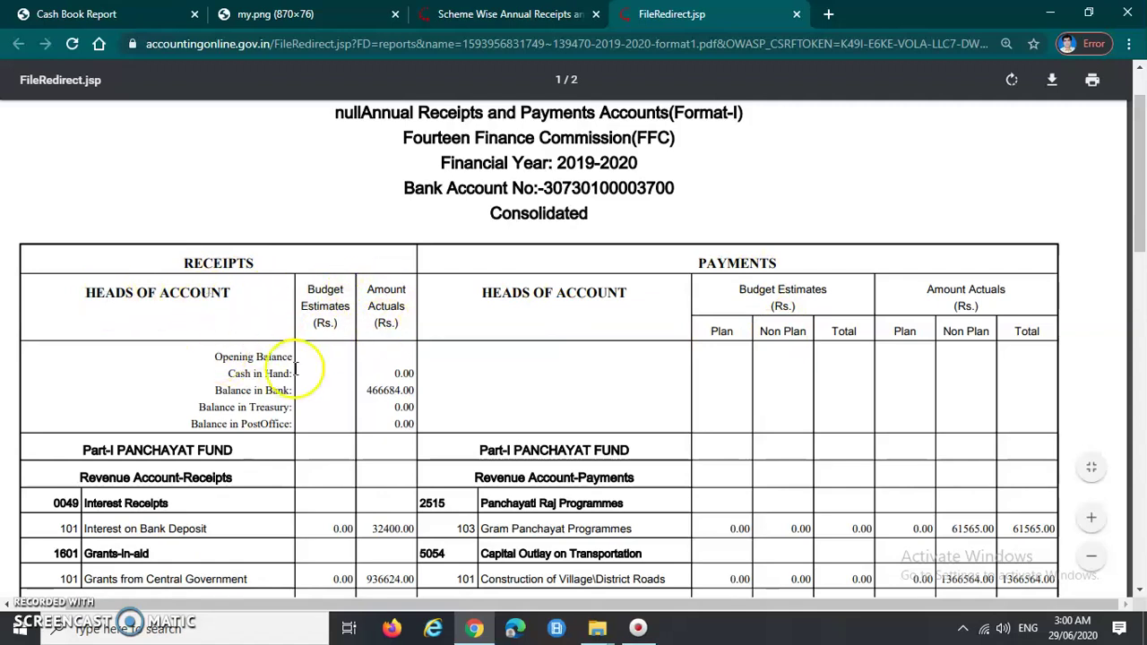
left_click_drag(217, 391, 288, 395)
left_click(366, 390)
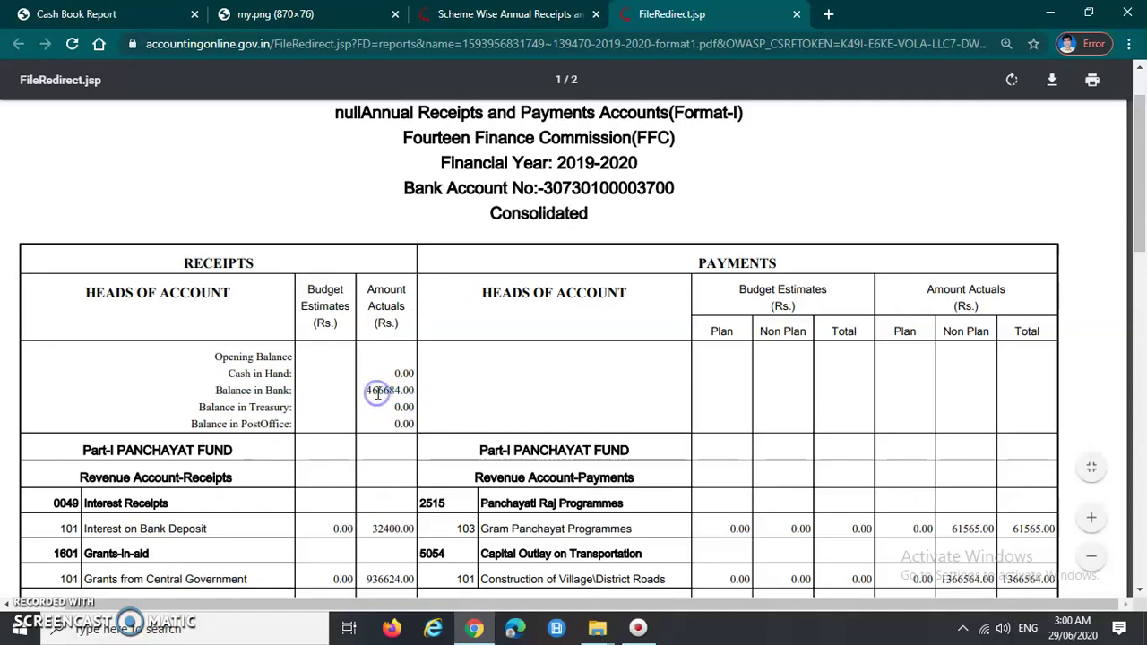
left_click(385, 391)
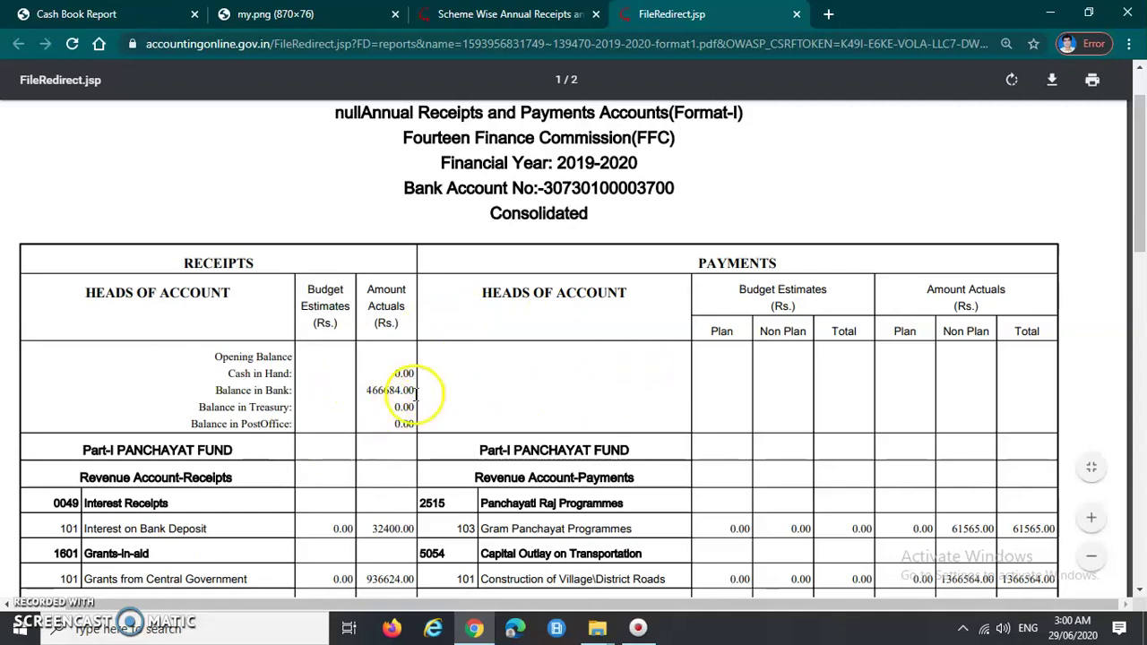
- Examine the Part-I Panchayat Fund receipts, including head 0049 Interest Receipts and the Interest on Bank Deposit amount
scroll(415, 394, "down", 3)
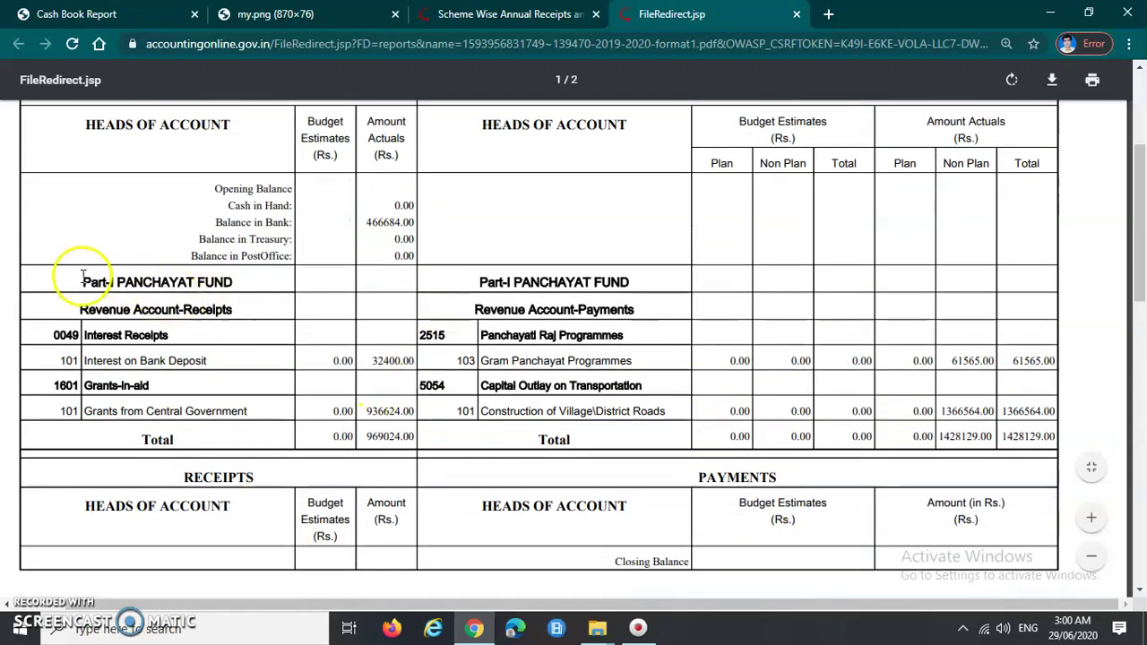
left_click_drag(114, 282, 249, 279)
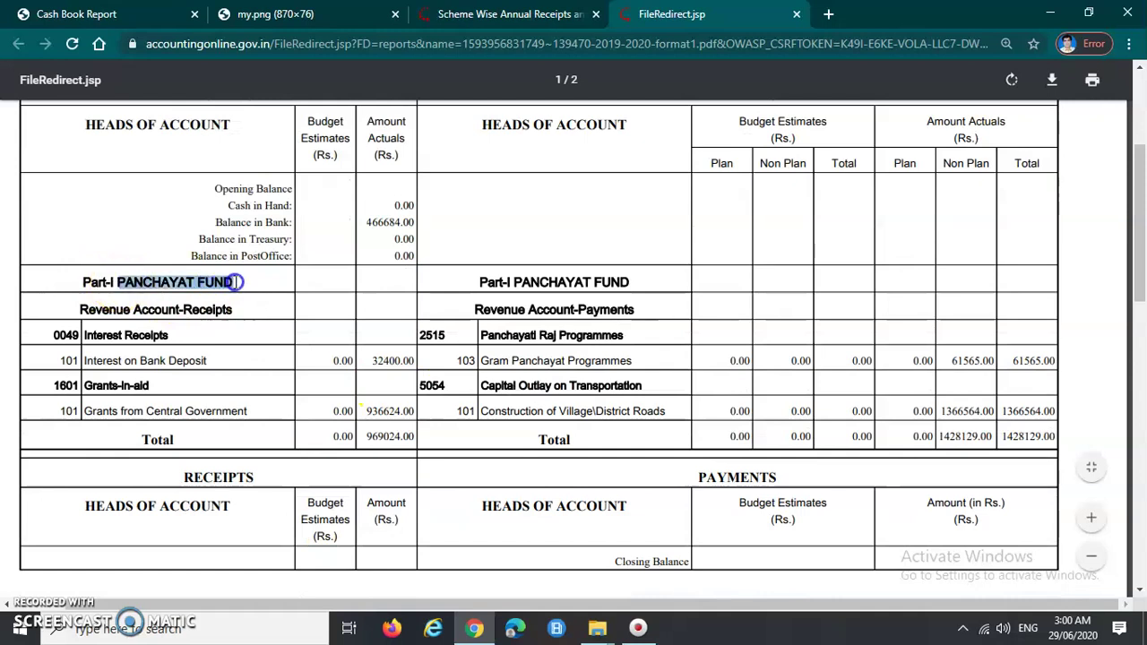
scroll(551, 333, "up", 3)
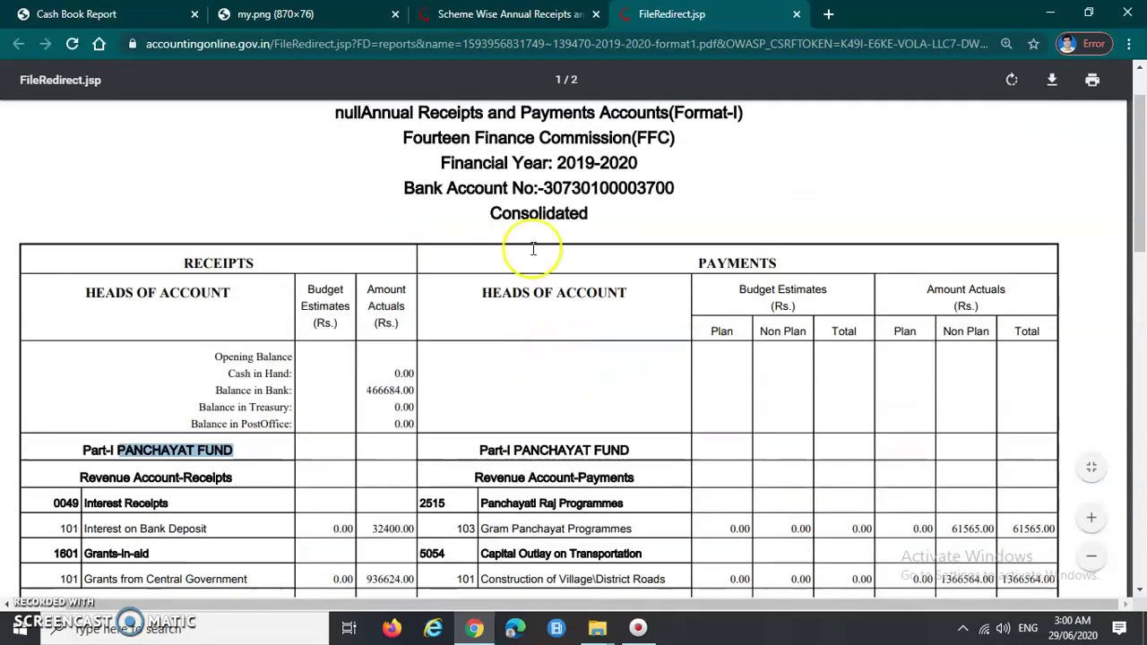
scroll(183, 395, "down", 3)
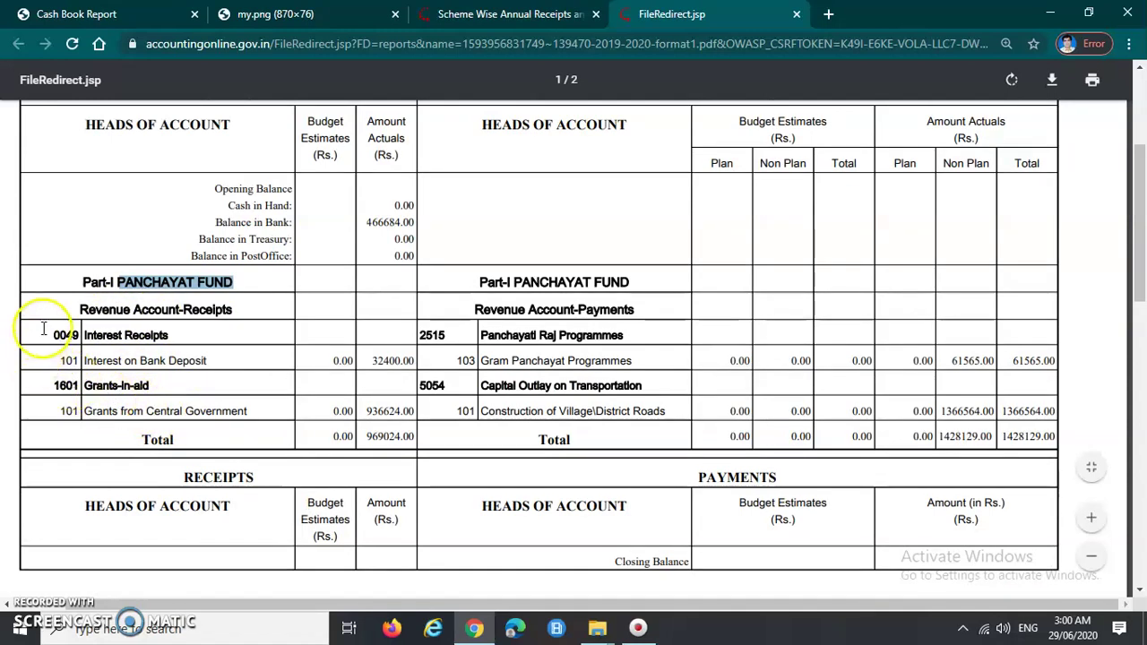
left_click_drag(46, 336, 165, 335)
left_click(208, 337)
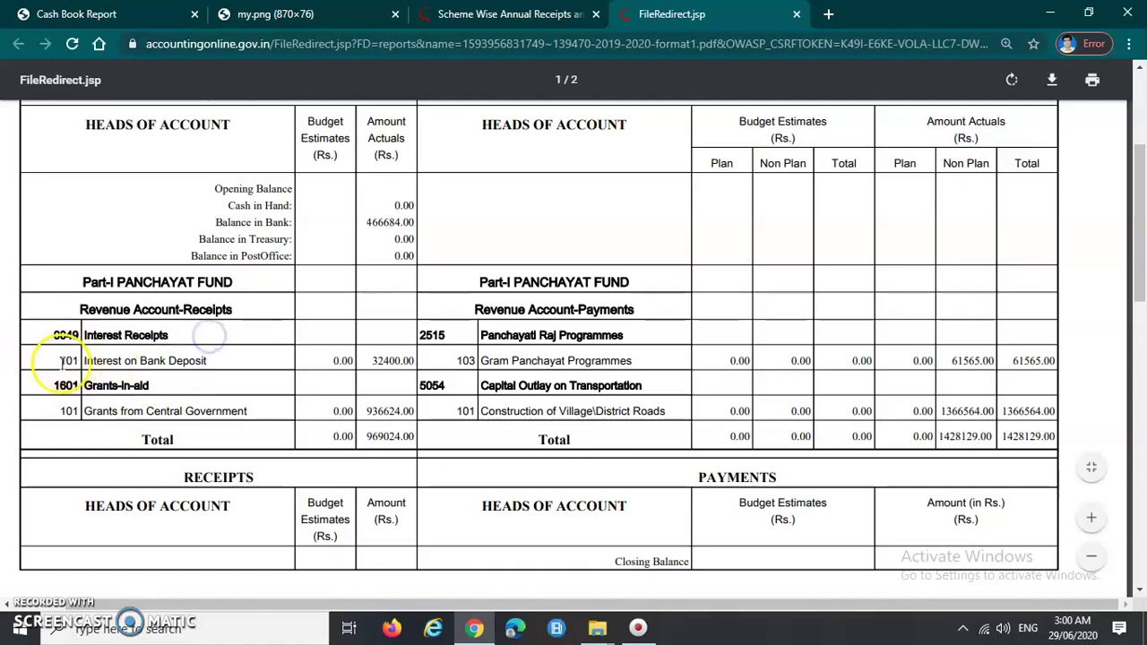
left_click_drag(90, 359, 215, 361)
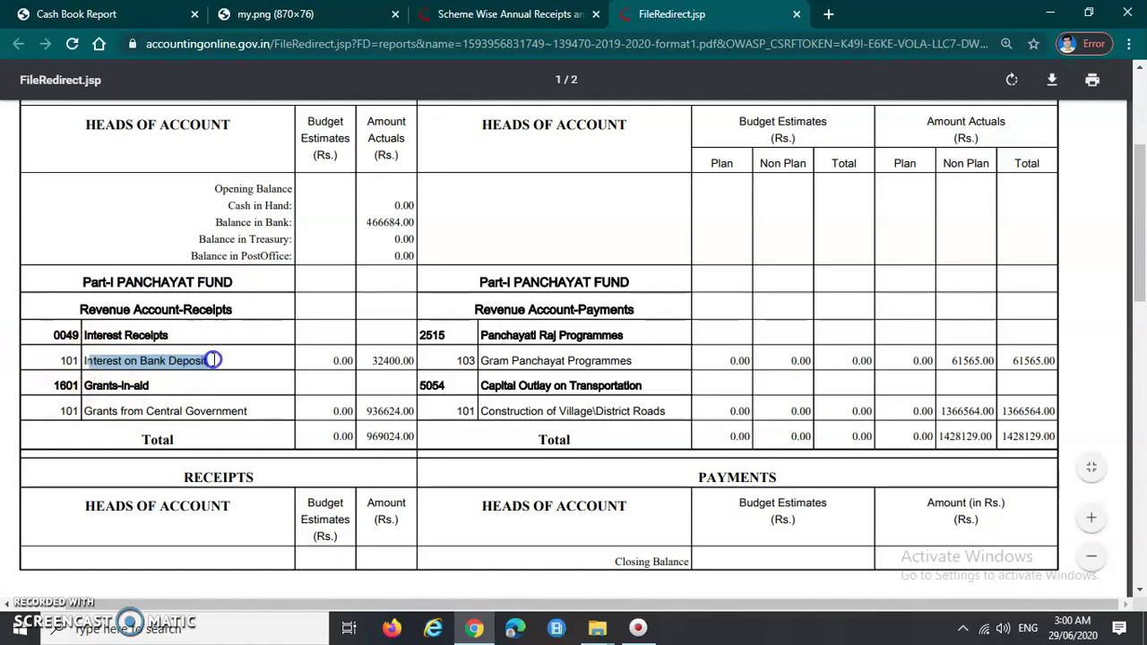
left_click(381, 363)
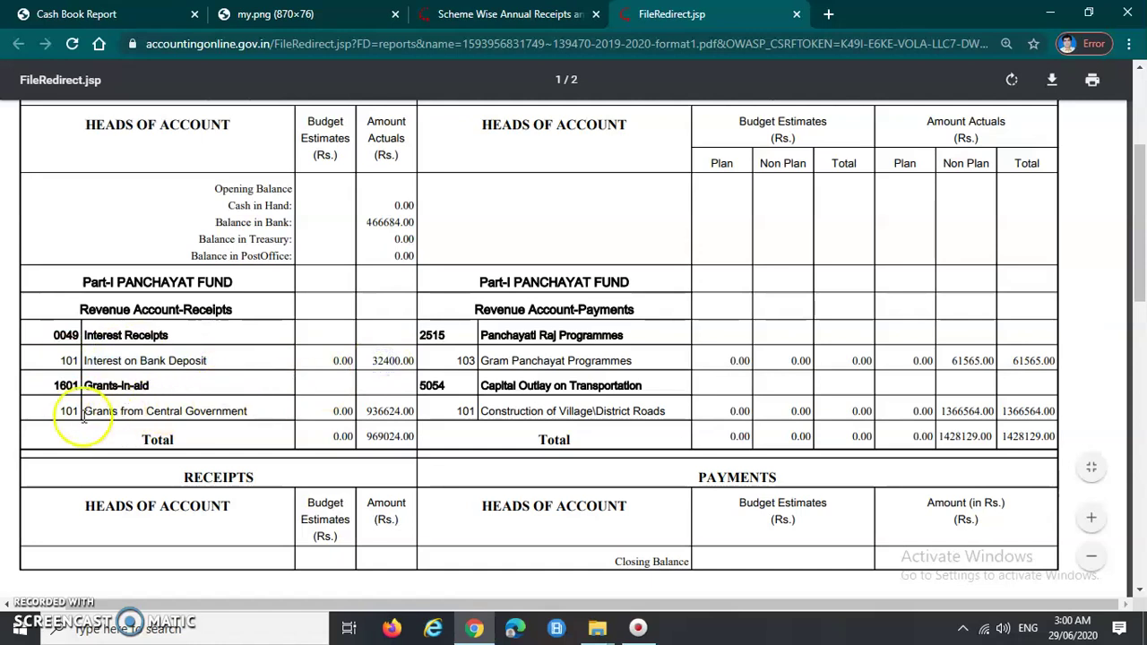
- Examine the Grants from Central Government entry under head 1601 Grants-in-aid and the Total row of the receipts
left_click_drag(52, 410, 261, 412)
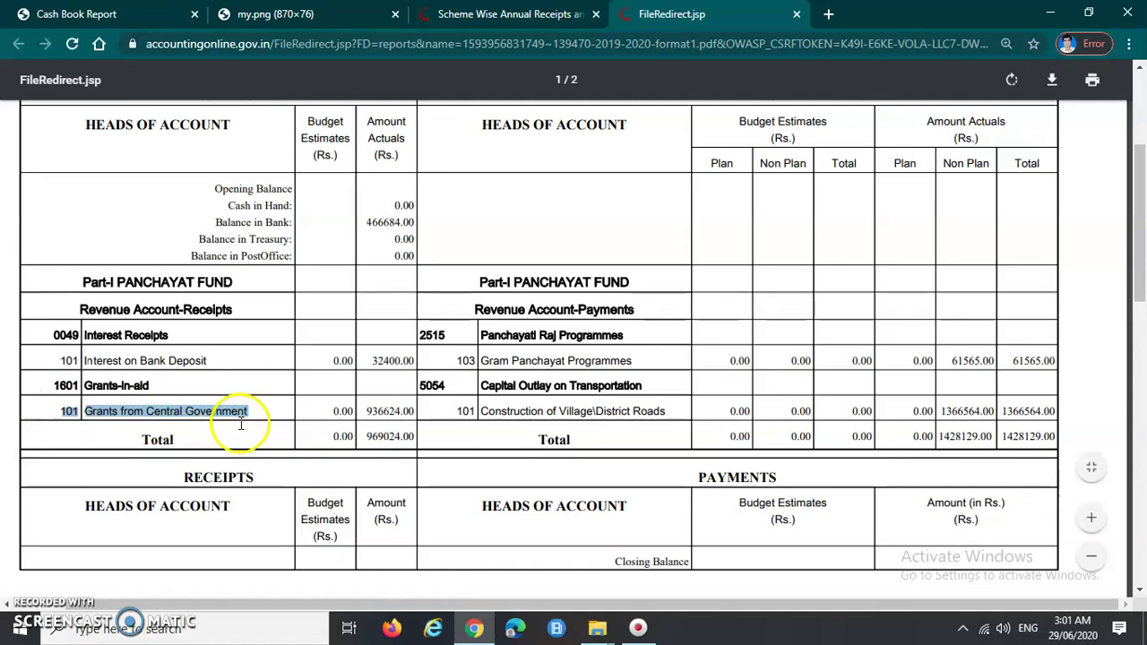
triple_click(376, 410)
left_click(376, 411)
left_click(363, 434)
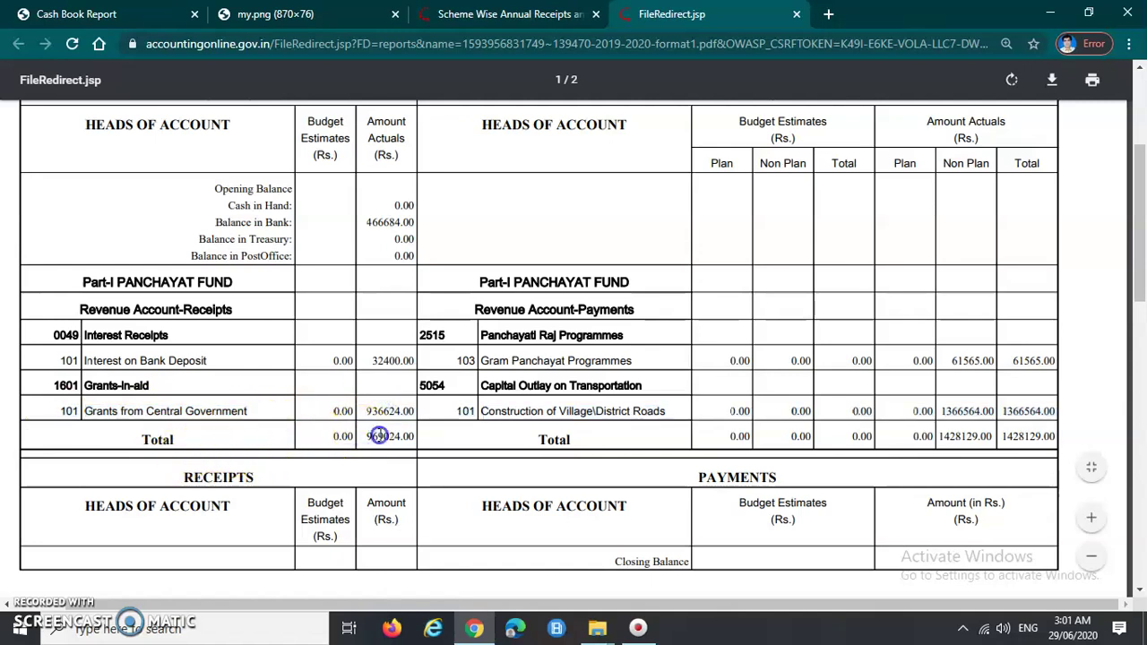
triple_click(380, 434)
left_click(380, 435)
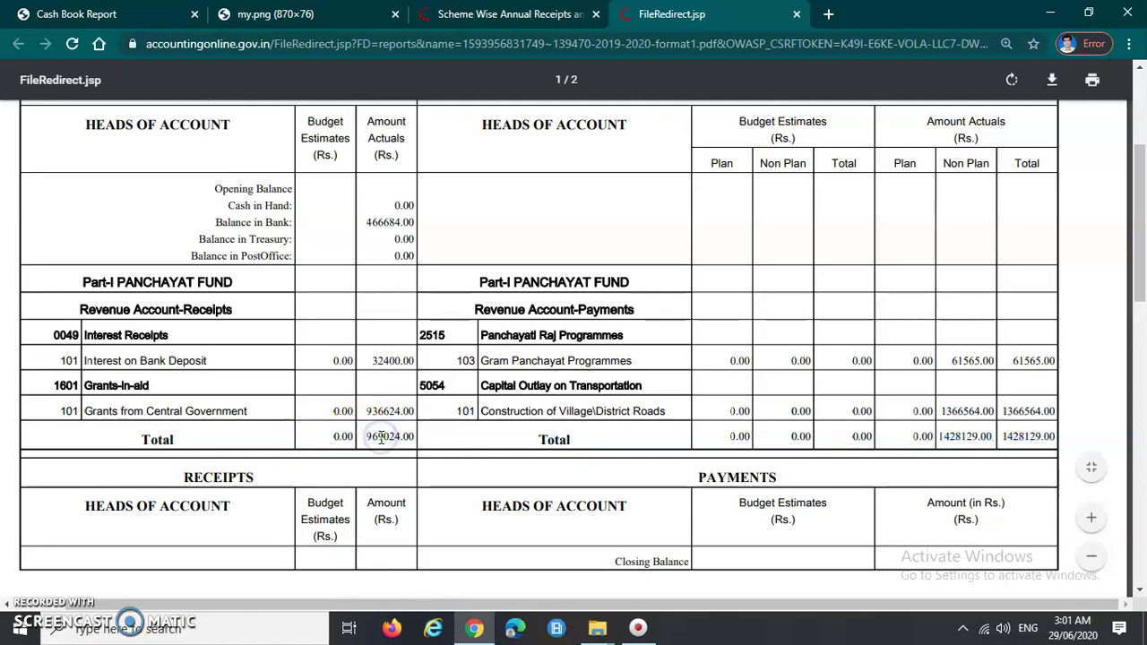
scroll(380, 437, "up", 4)
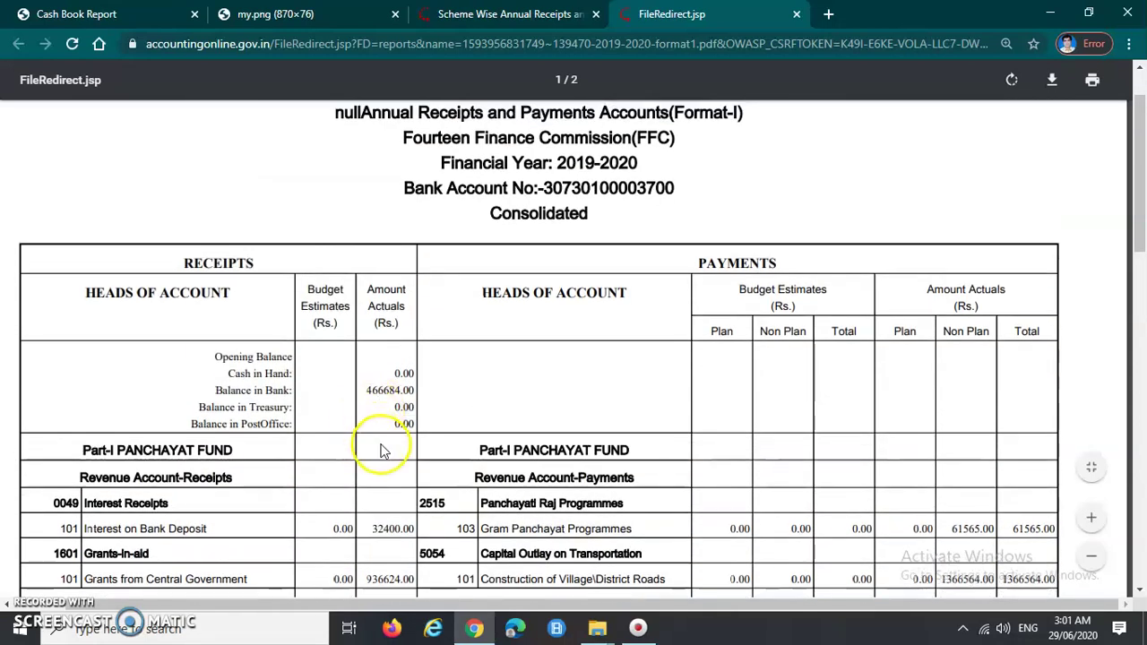
scroll(380, 466, "down", 5)
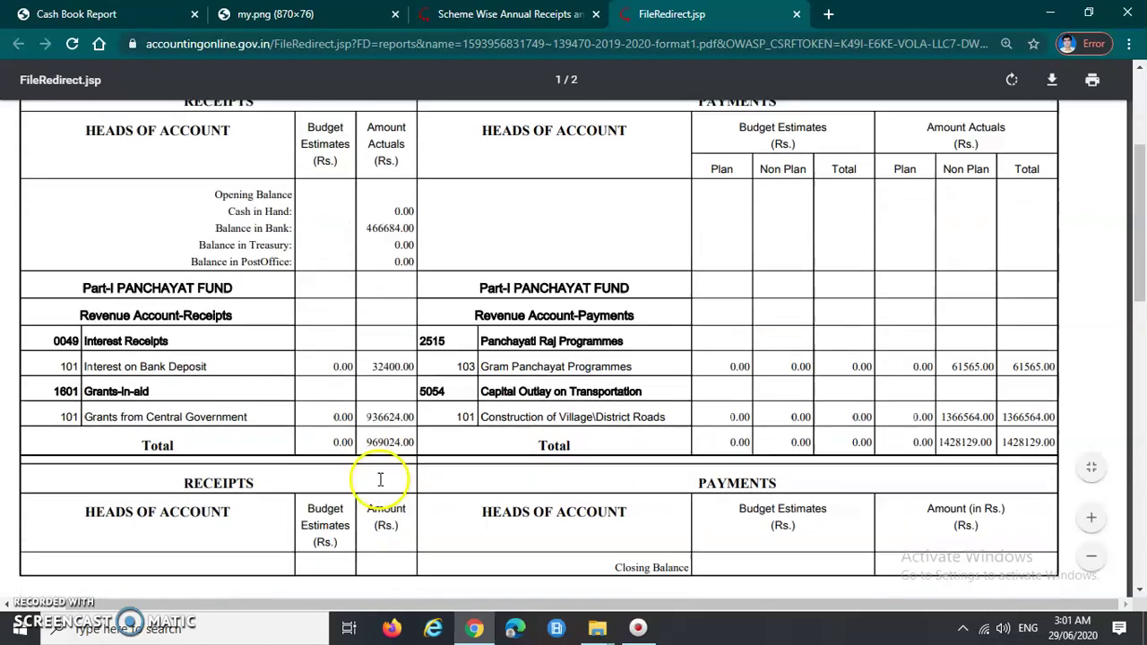
- Examine payment head 2515 Panchayati Raj Programmes and the Non Plan and Total amounts for Gram Panchayat Programmes
scroll(433, 503, "up", 3)
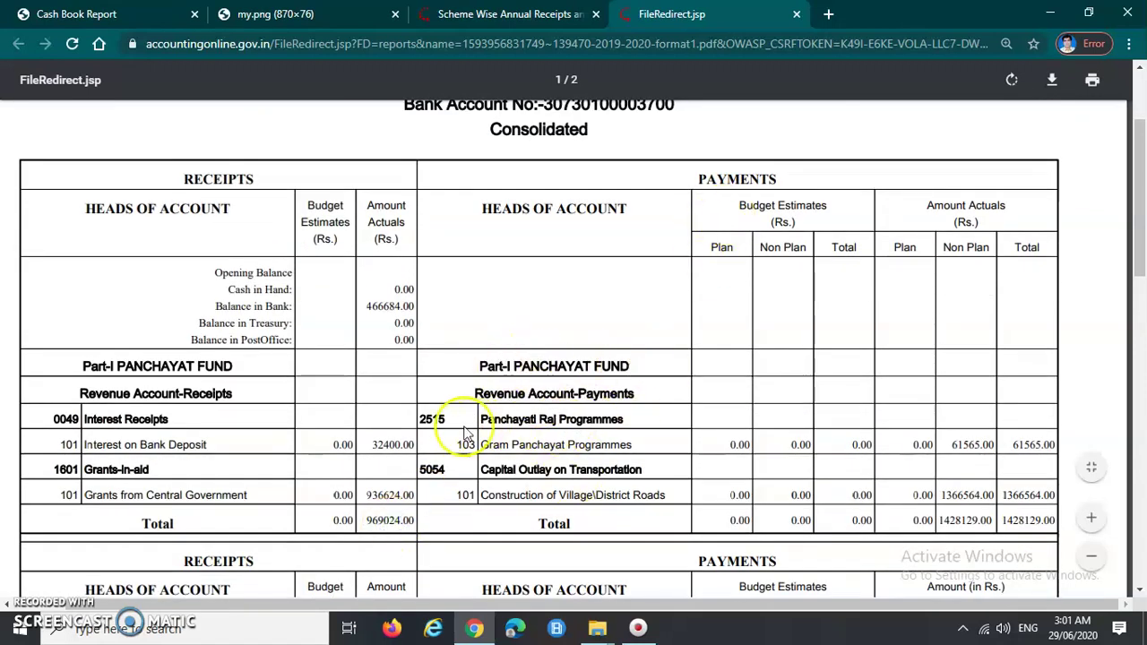
left_click(432, 418)
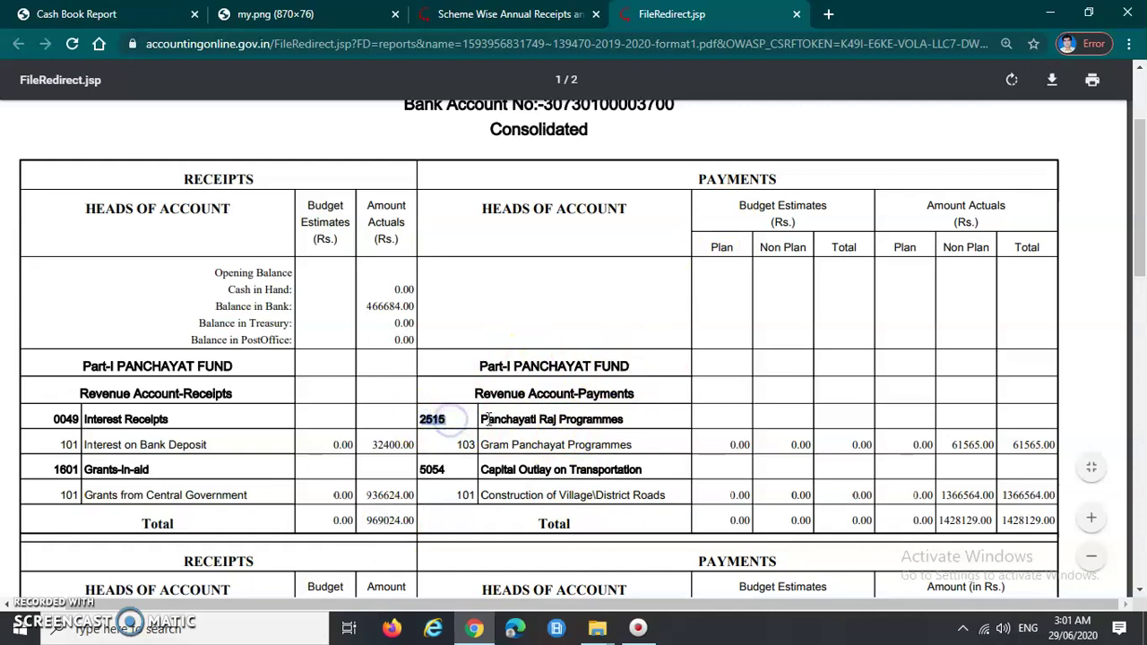
left_click_drag(482, 419, 618, 418)
left_click_drag(491, 445, 632, 444)
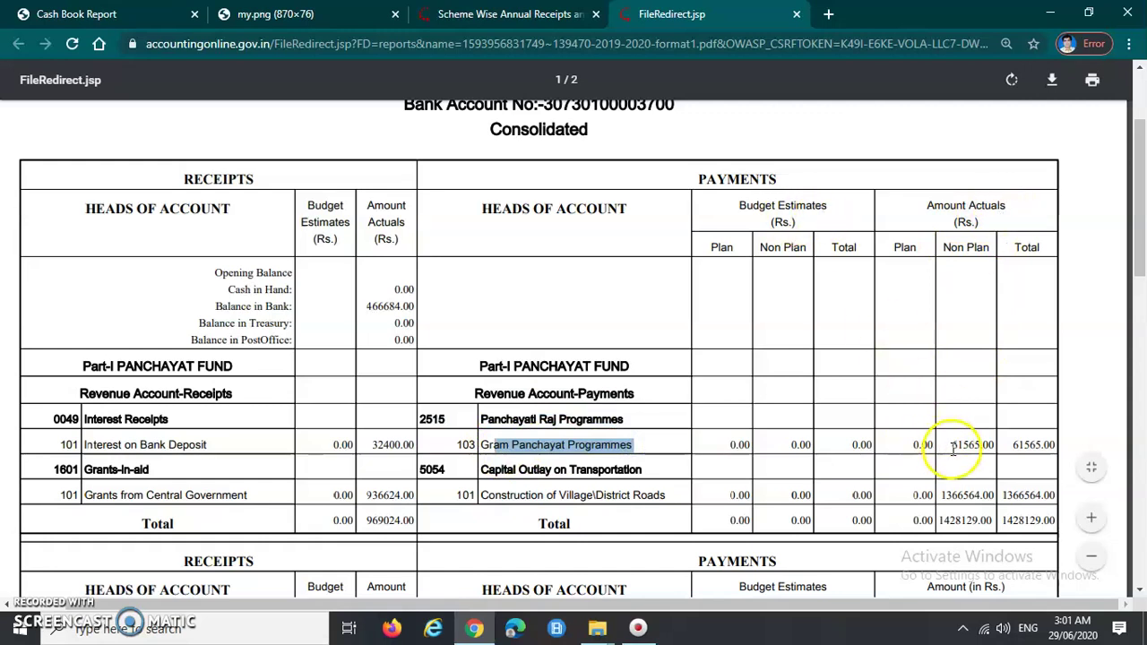
left_click_drag(952, 445, 992, 439)
left_click(1013, 446)
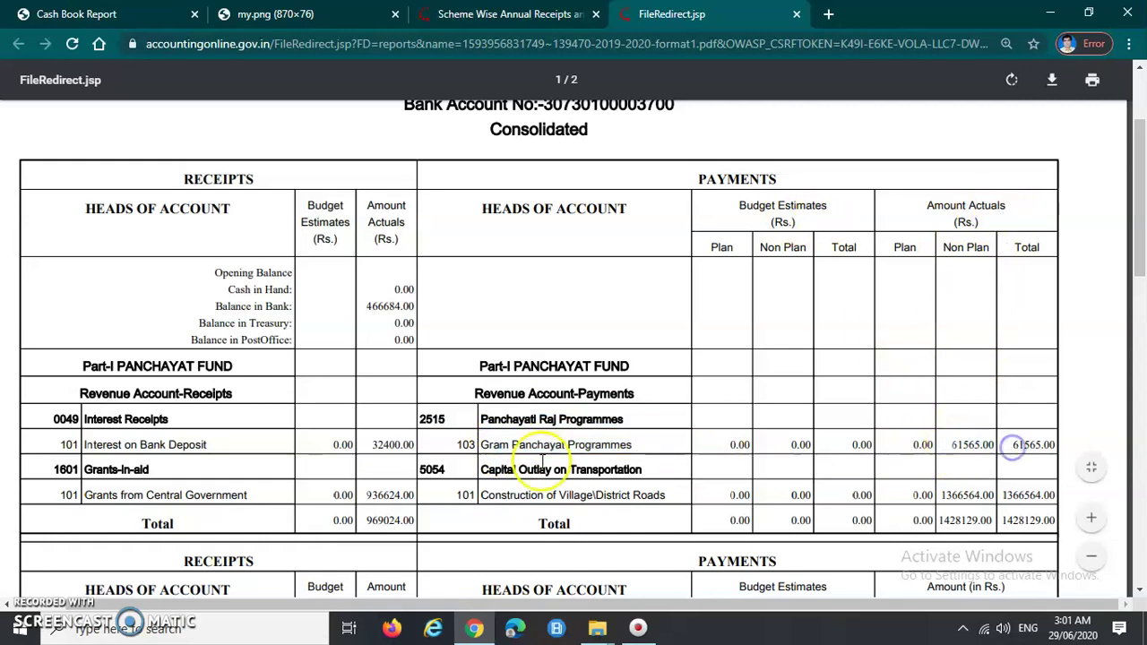
- Examine payment head 5054 Capital Outlay on Transportation, its Construction of Village\District Roads entry and the payments total
double_click(432, 469)
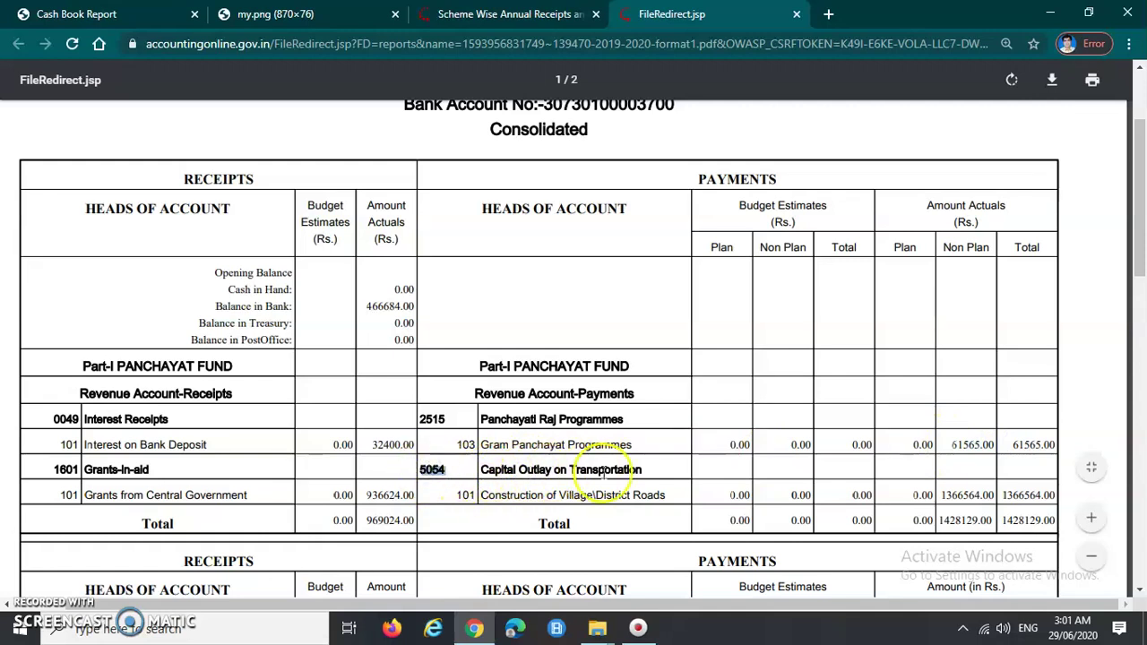
left_click_drag(482, 469, 632, 468)
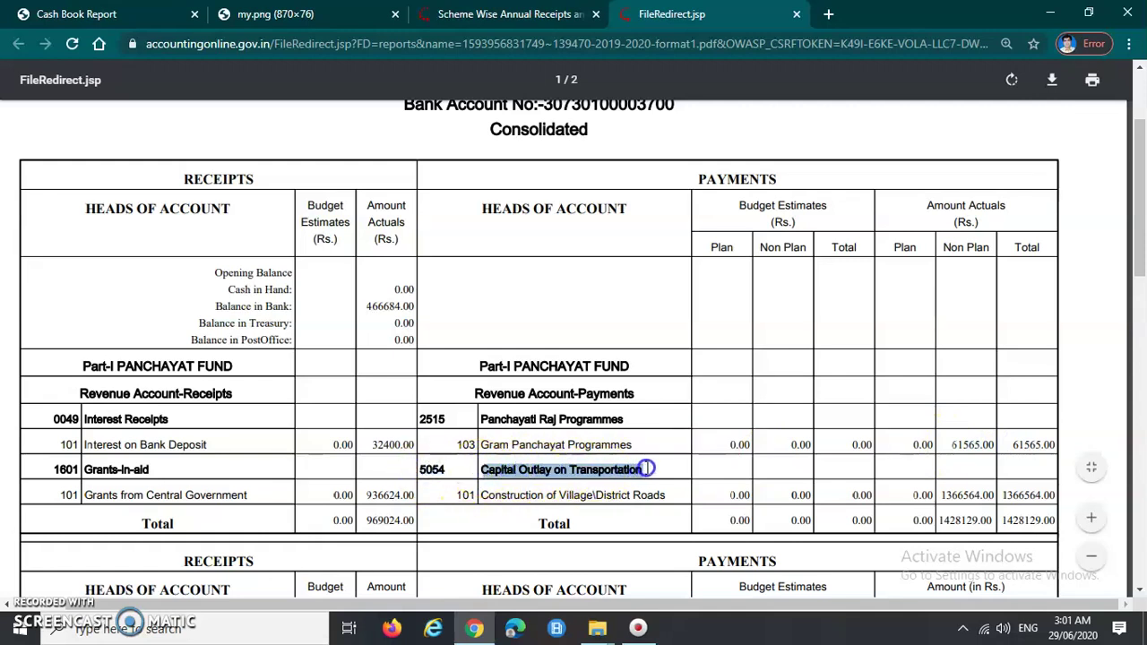
left_click_drag(453, 496, 606, 503)
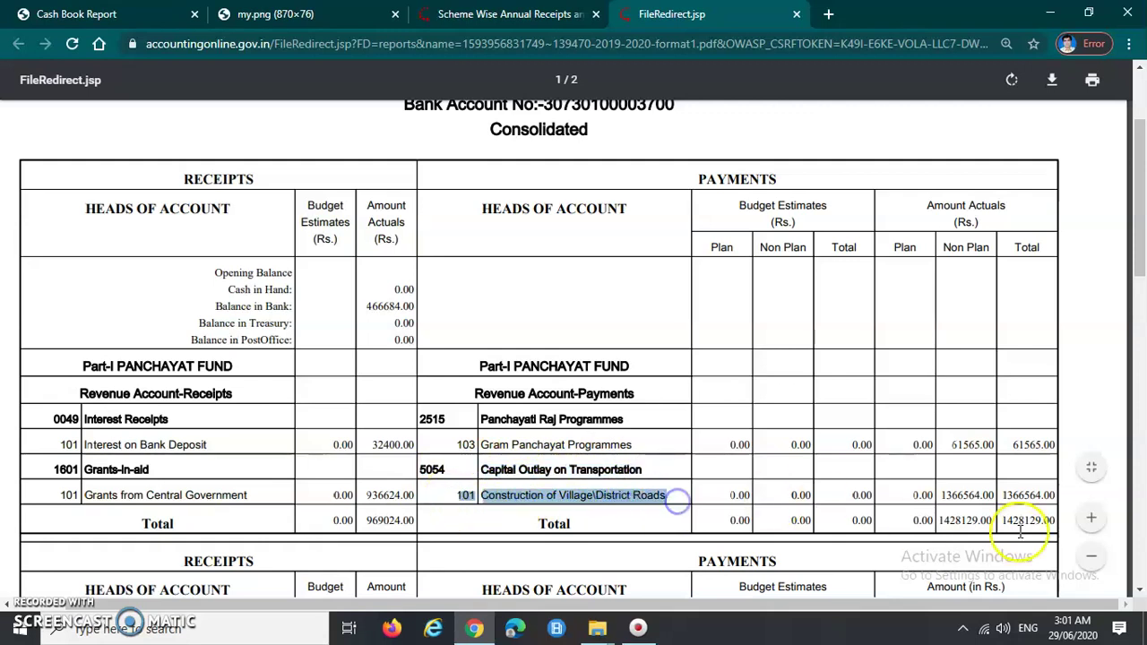
left_click(964, 502)
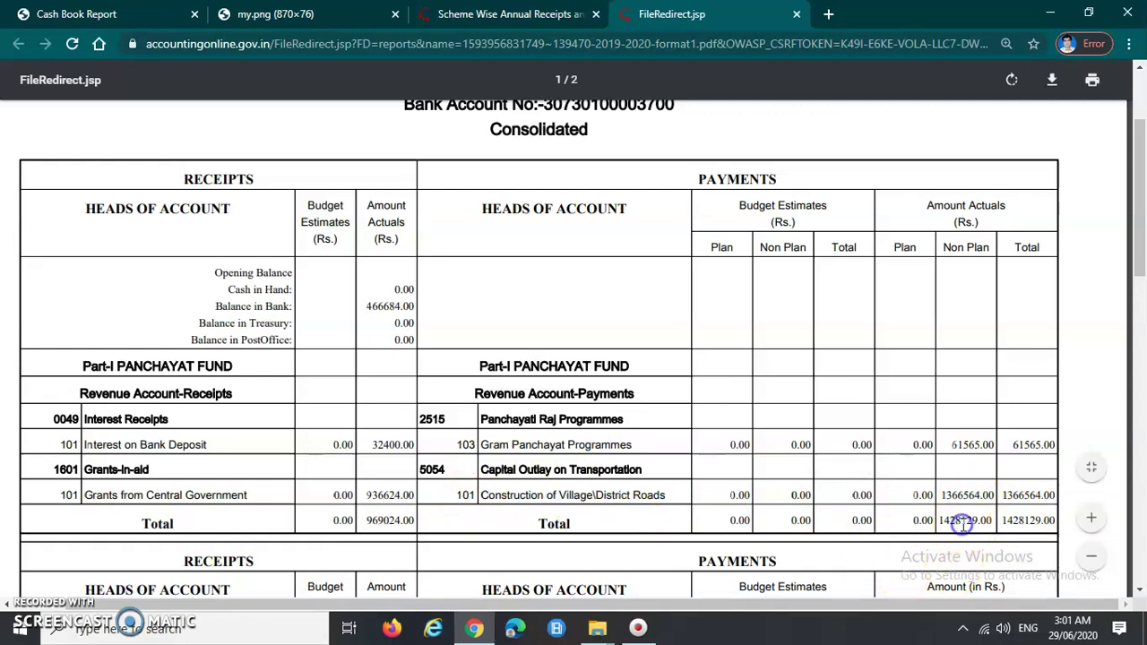
- Compare the receipts total with the Non Plan payments total on the report's first page
scroll(962, 525, "down", 3)
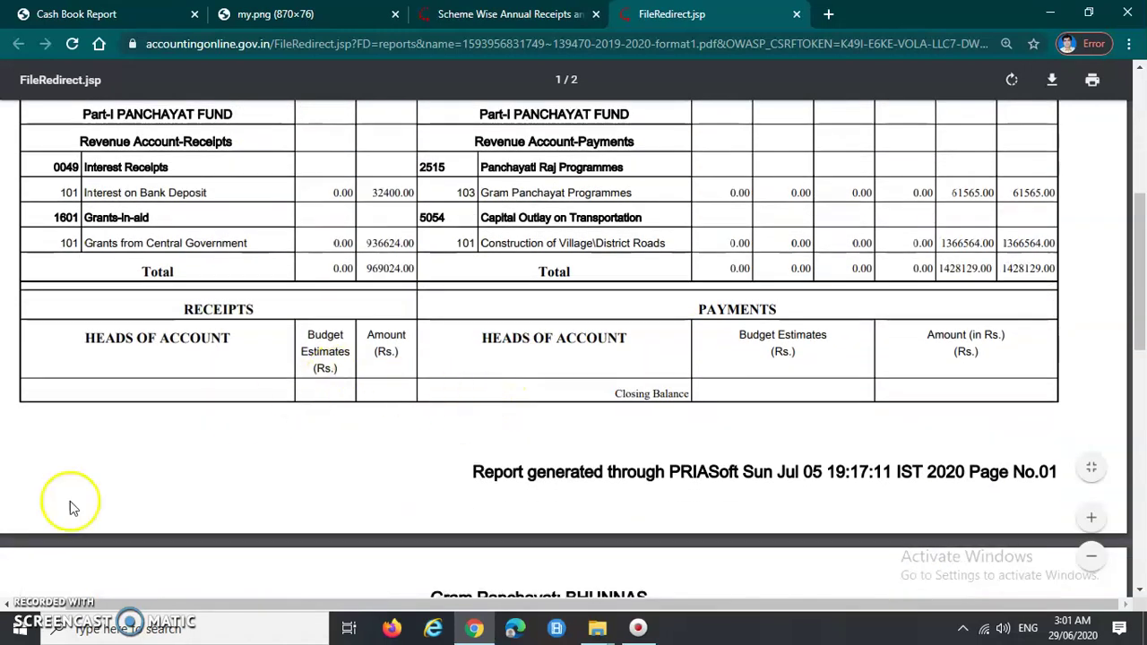
scroll(12, 592, "down", 1)
scroll(545, 350, "up", 2)
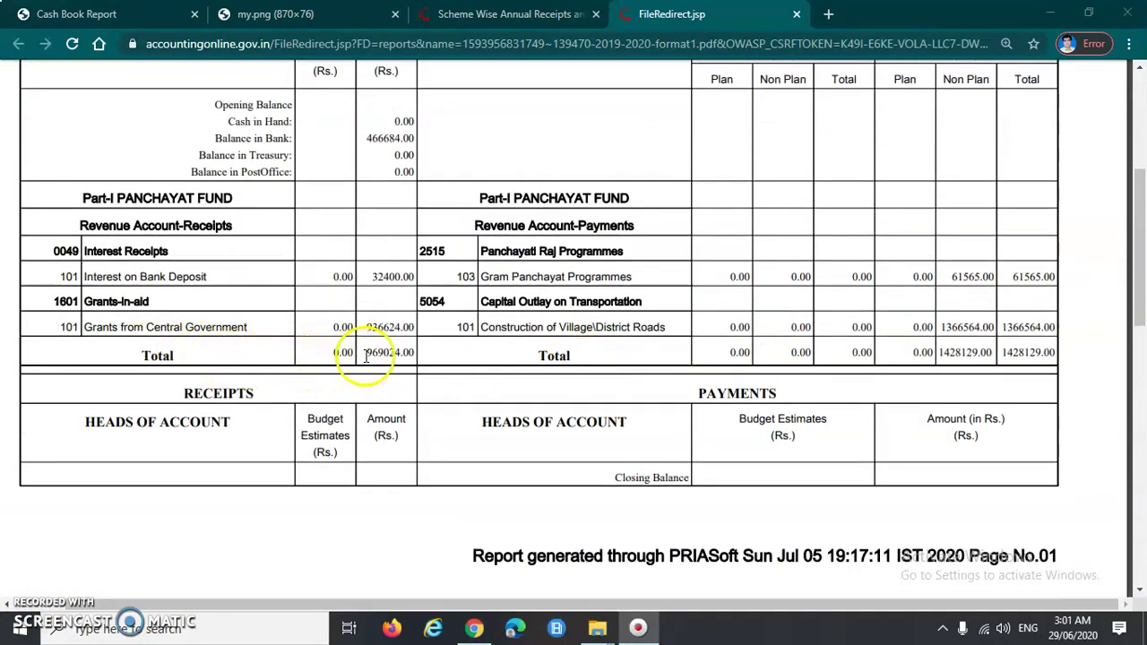
left_click_drag(365, 353, 414, 353)
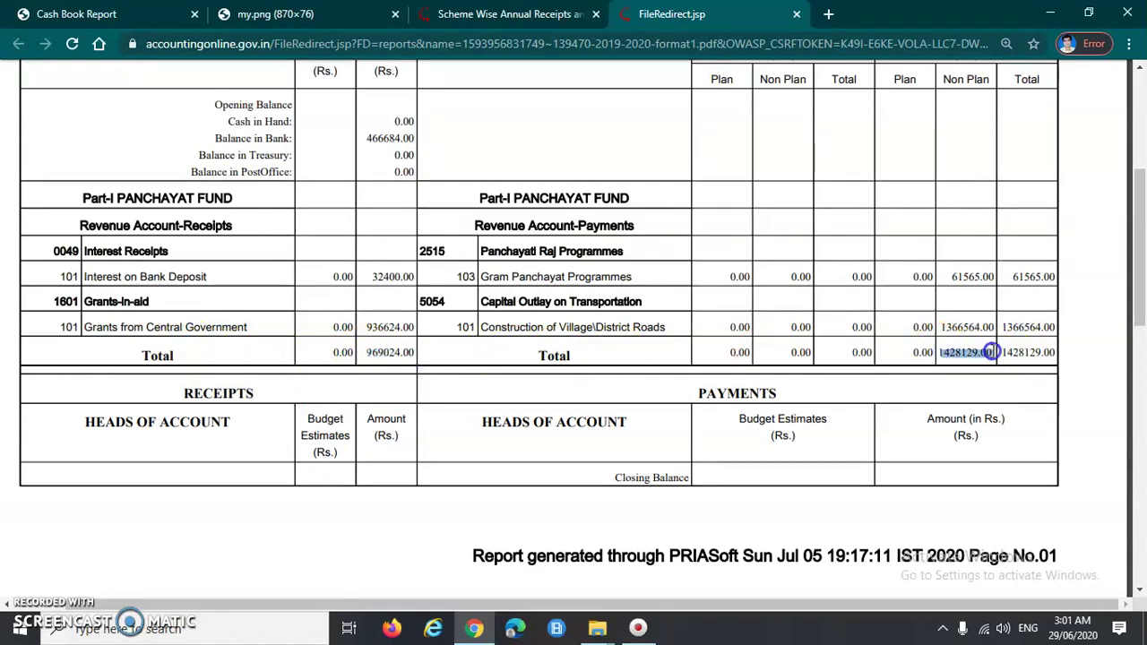
- Examine the Grand Total row on the report's second page for both receipts and payments
scroll(724, 422, "down", 2)
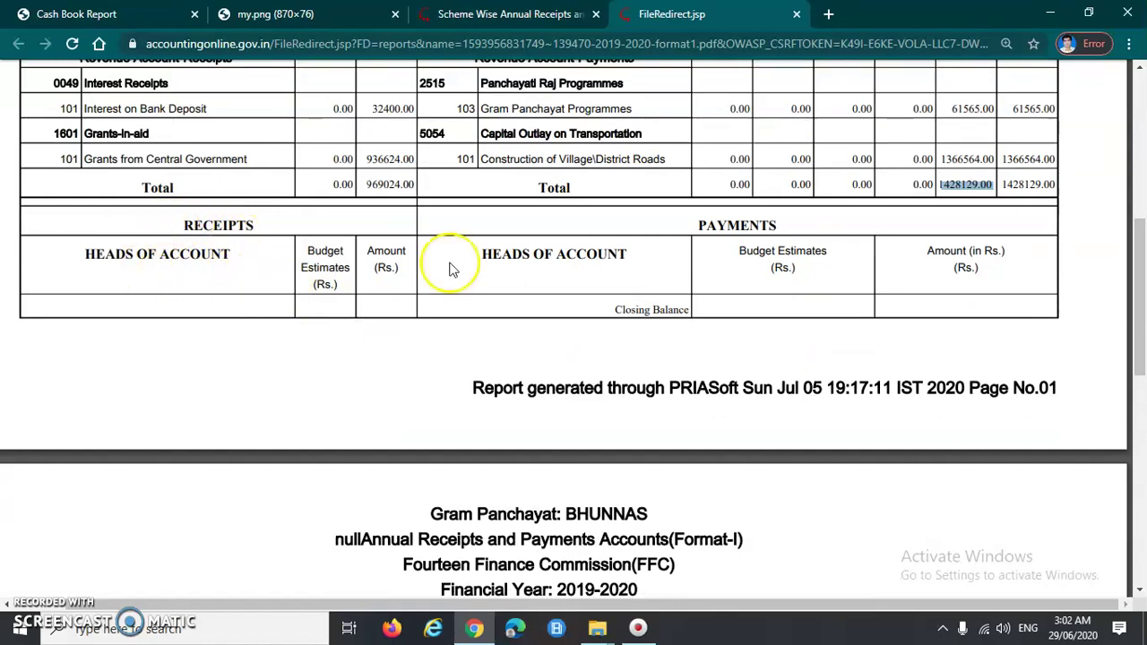
scroll(724, 351, "down", 3)
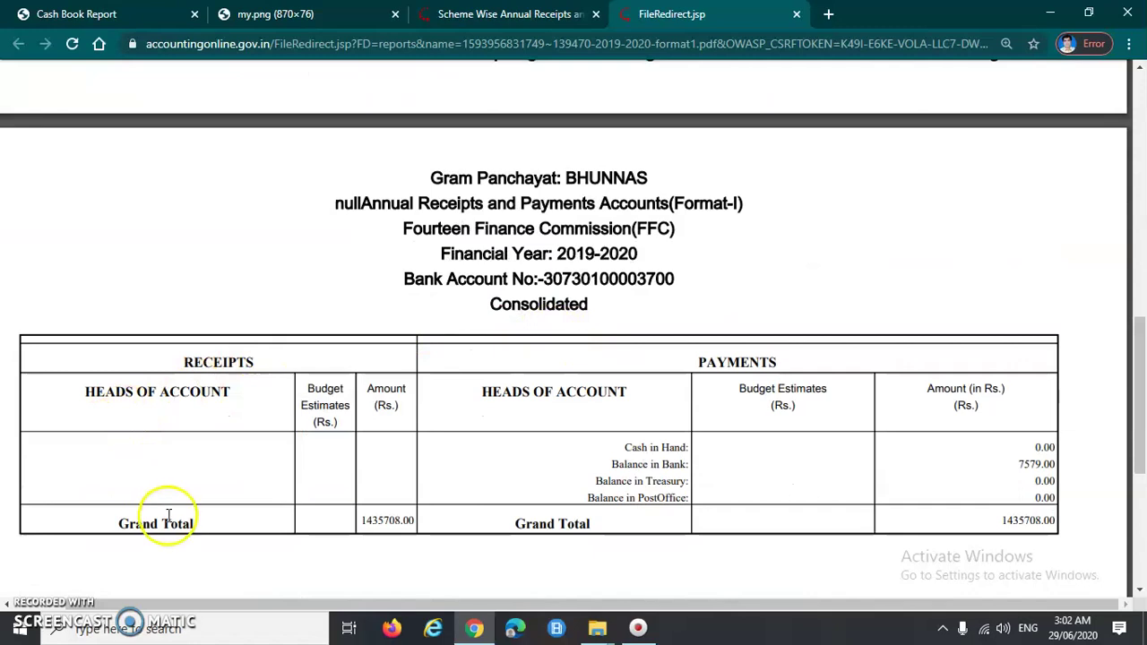
left_click_drag(110, 522, 154, 525)
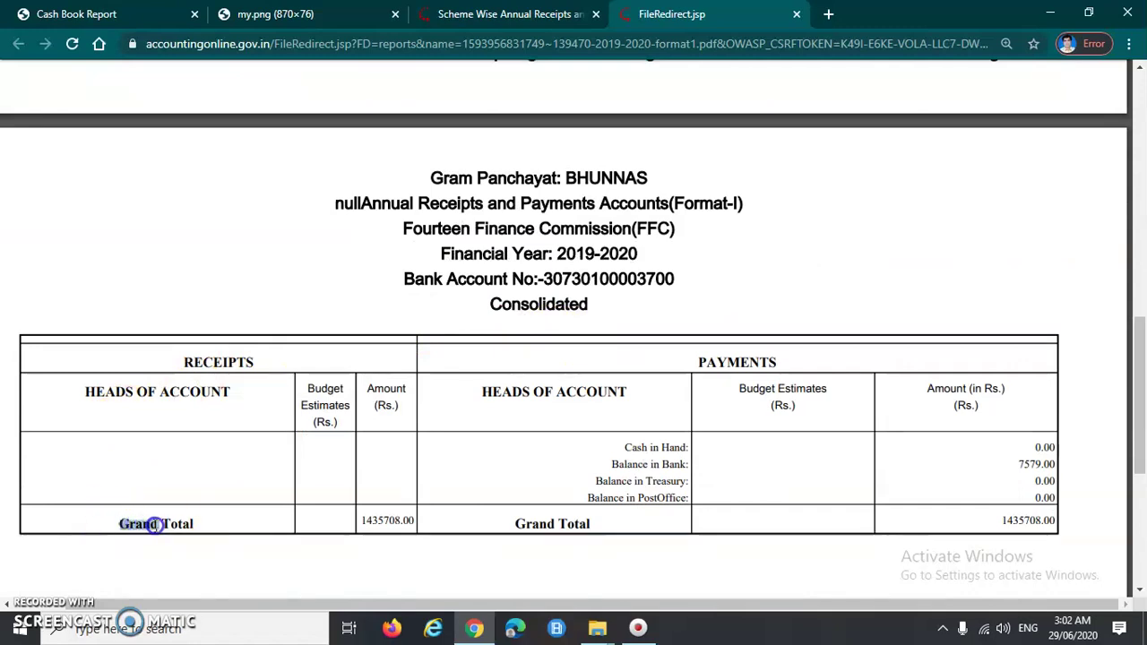
left_click(227, 526)
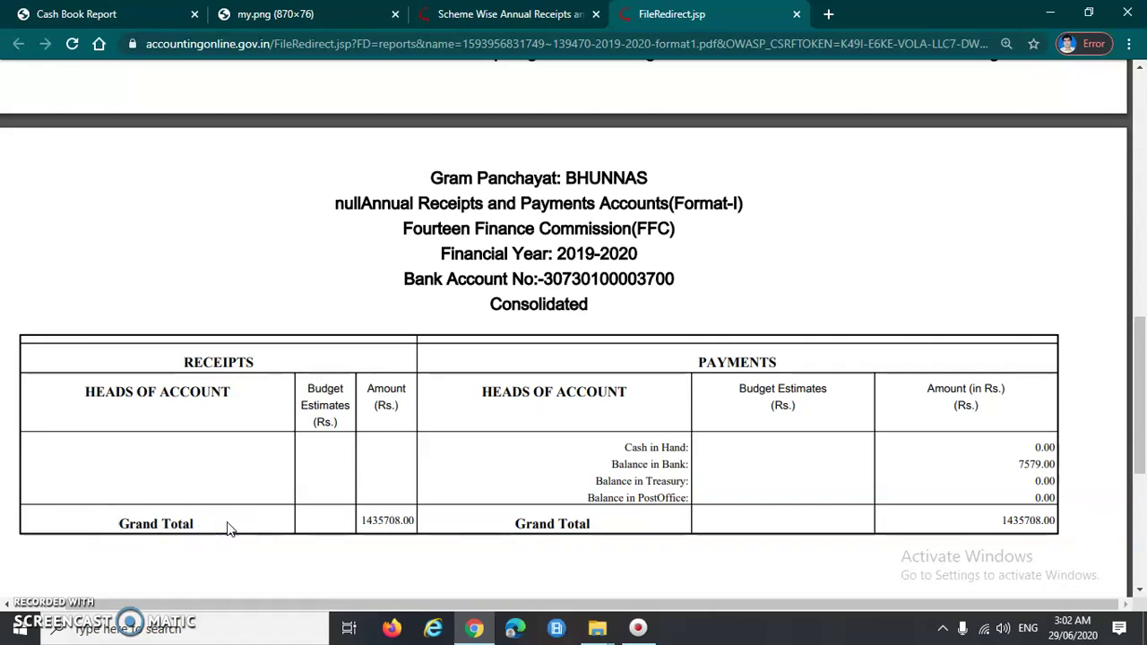
triple_click(385, 517)
left_click(383, 526)
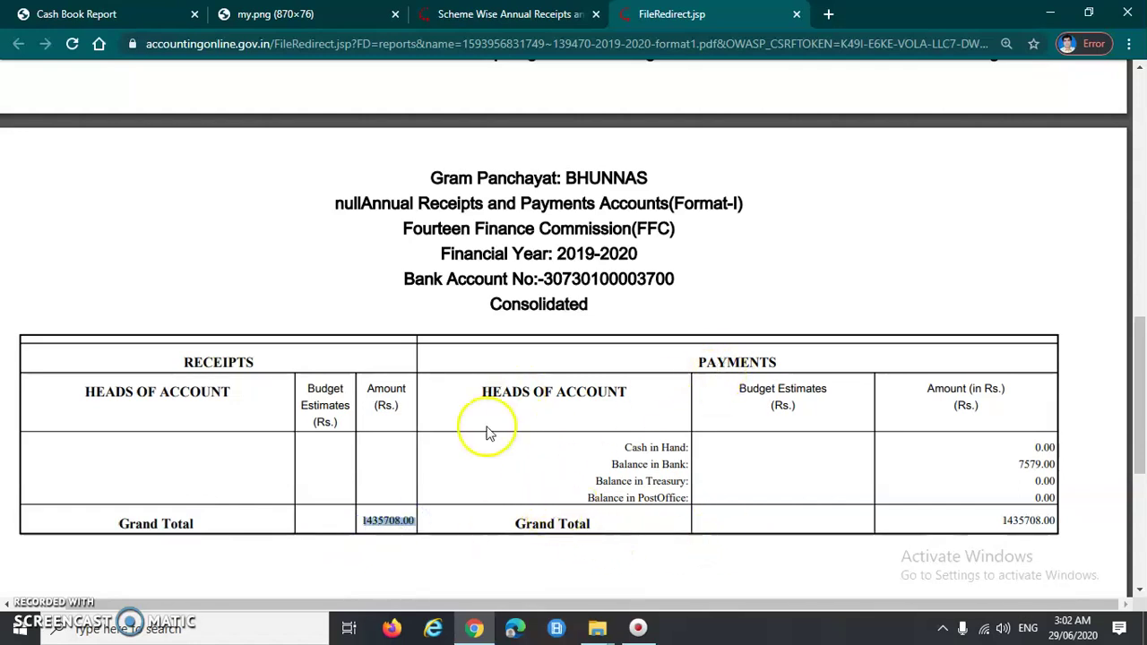
left_click_drag(997, 520, 1040, 520)
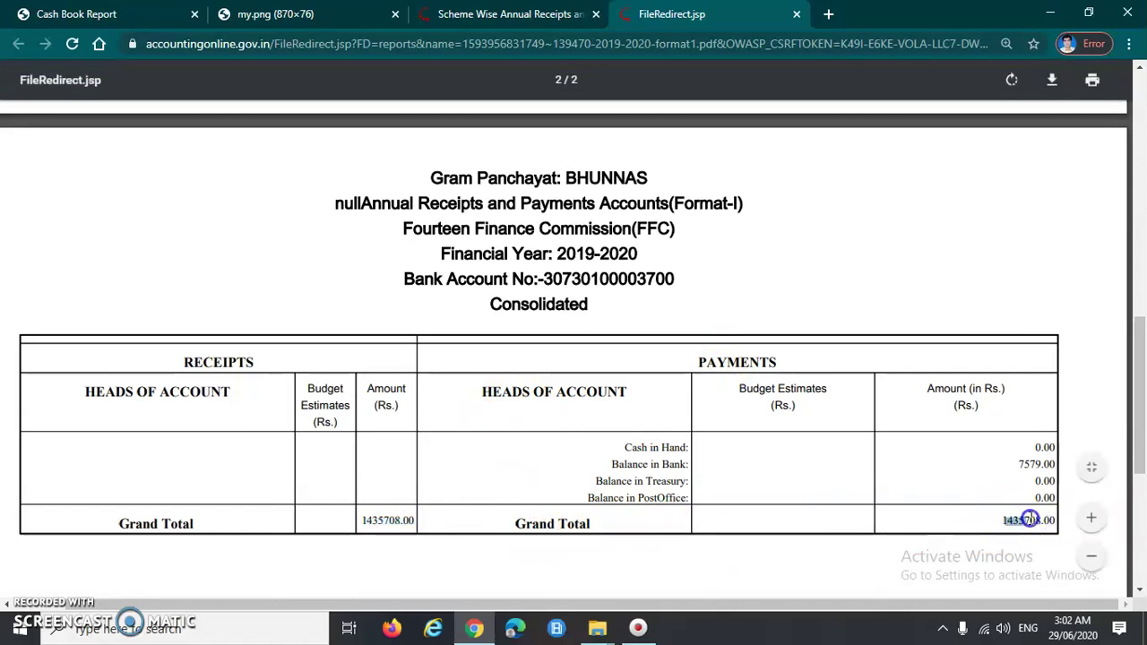
left_click(587, 515)
left_click(381, 529)
- Return to the first page and recheck the Total row amounts for receipts against payments
scroll(403, 520, "up", 10)
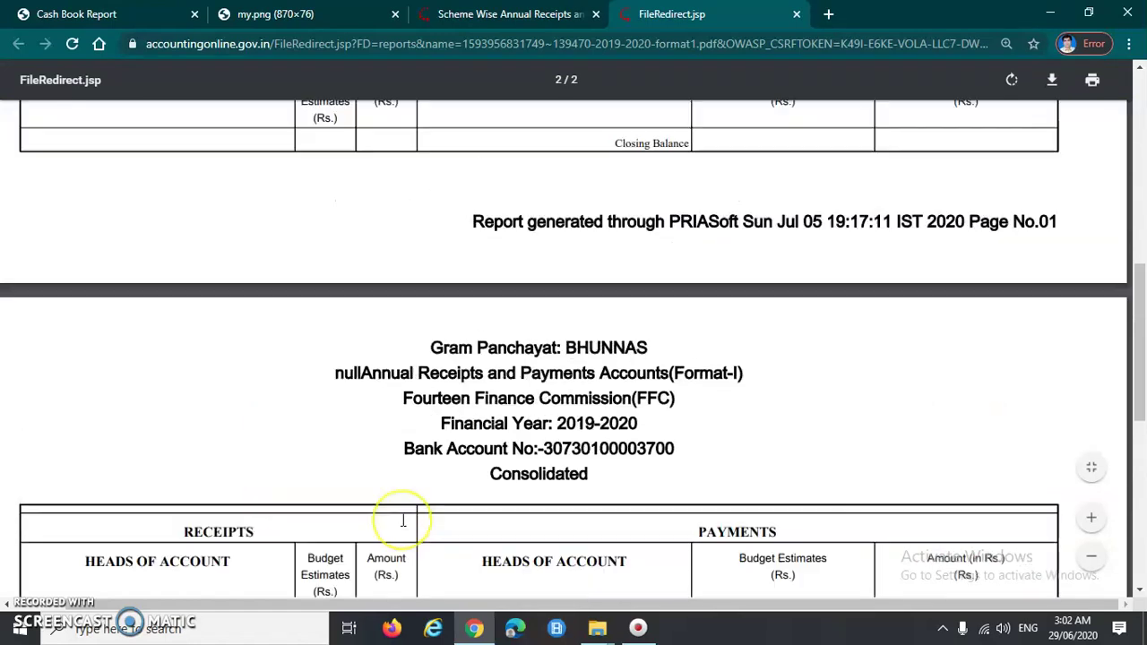
left_click(145, 439)
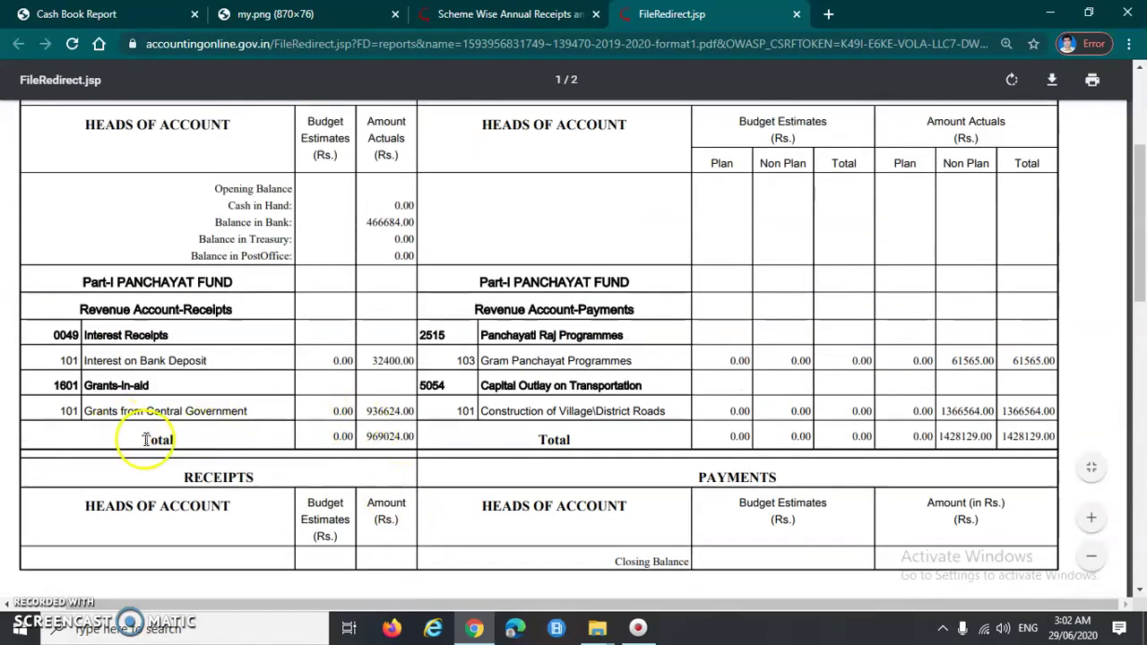
scroll(260, 457, "up", 3)
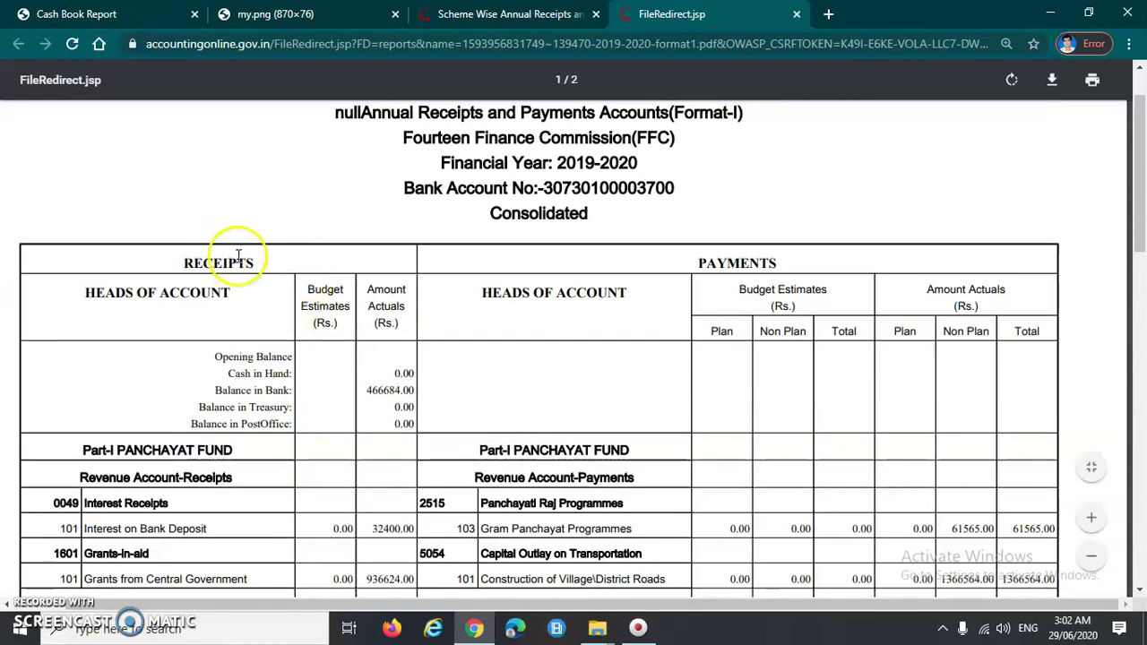
scroll(403, 417, "down", 1)
scroll(403, 417, "down", 3)
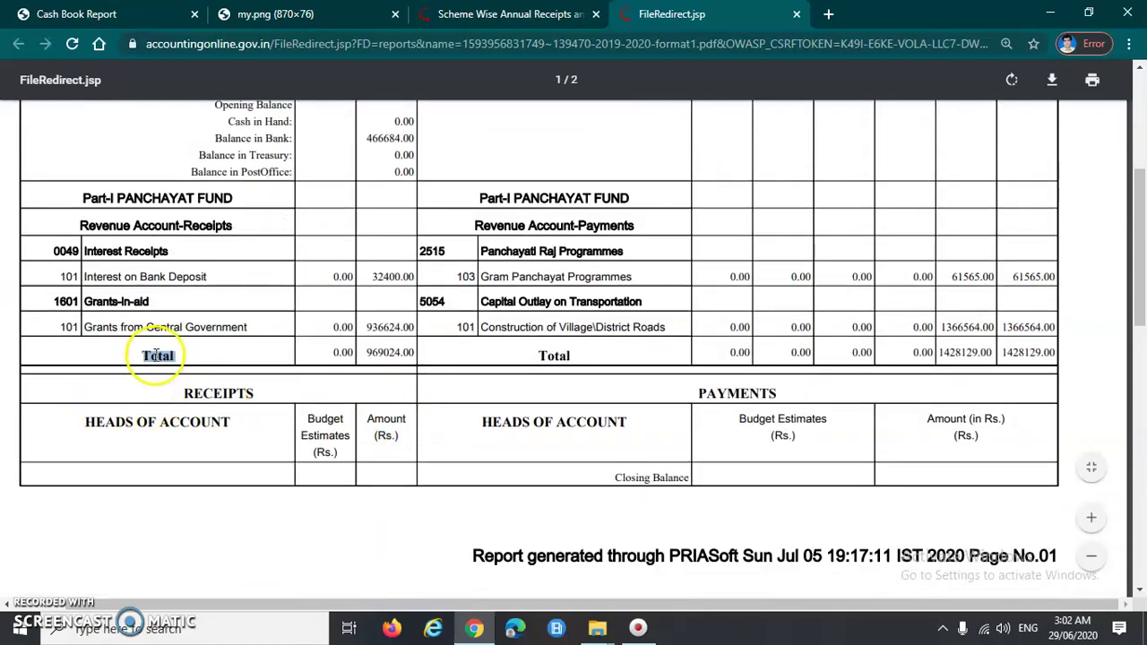
left_click_drag(367, 353, 412, 353)
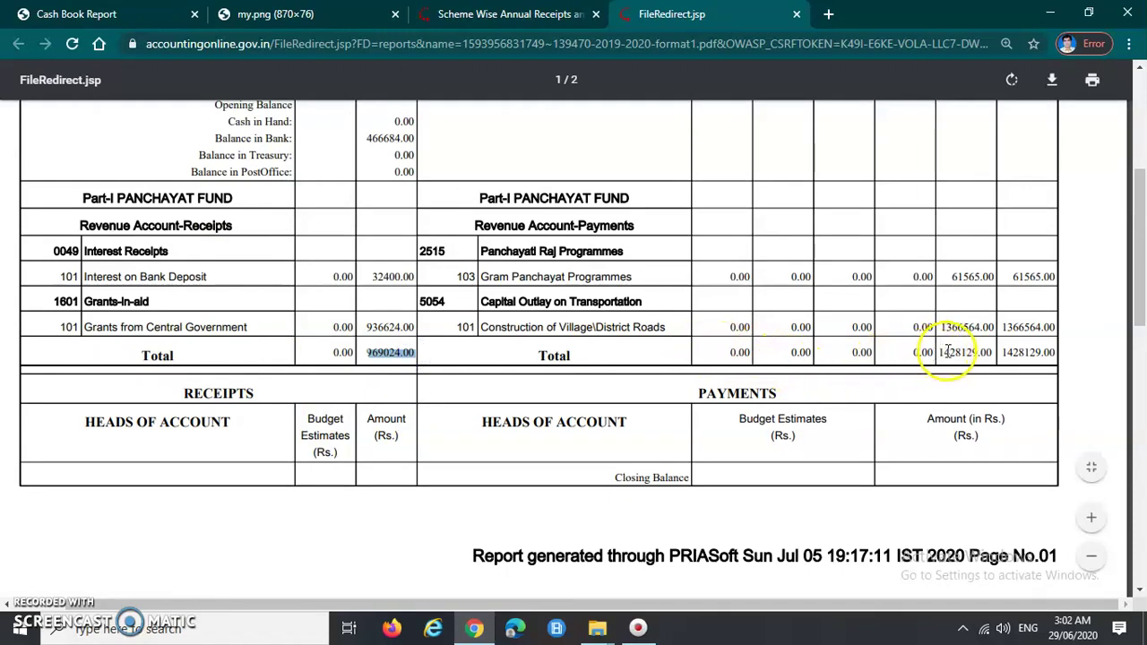
left_click_drag(941, 352, 964, 352)
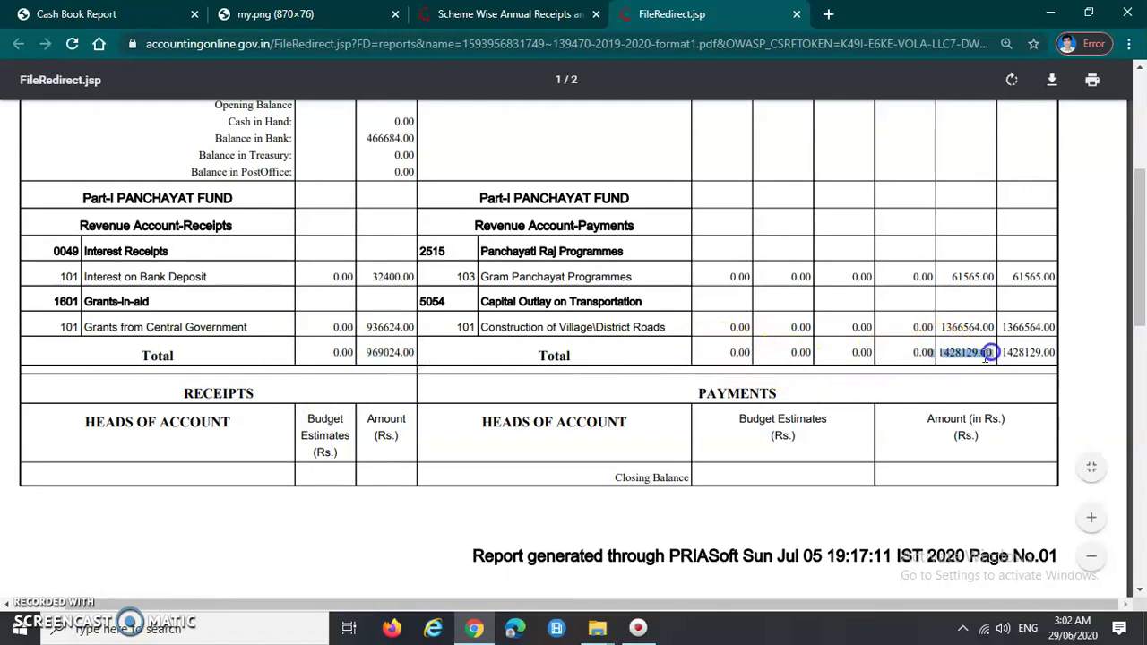
left_click_drag(367, 352, 427, 352)
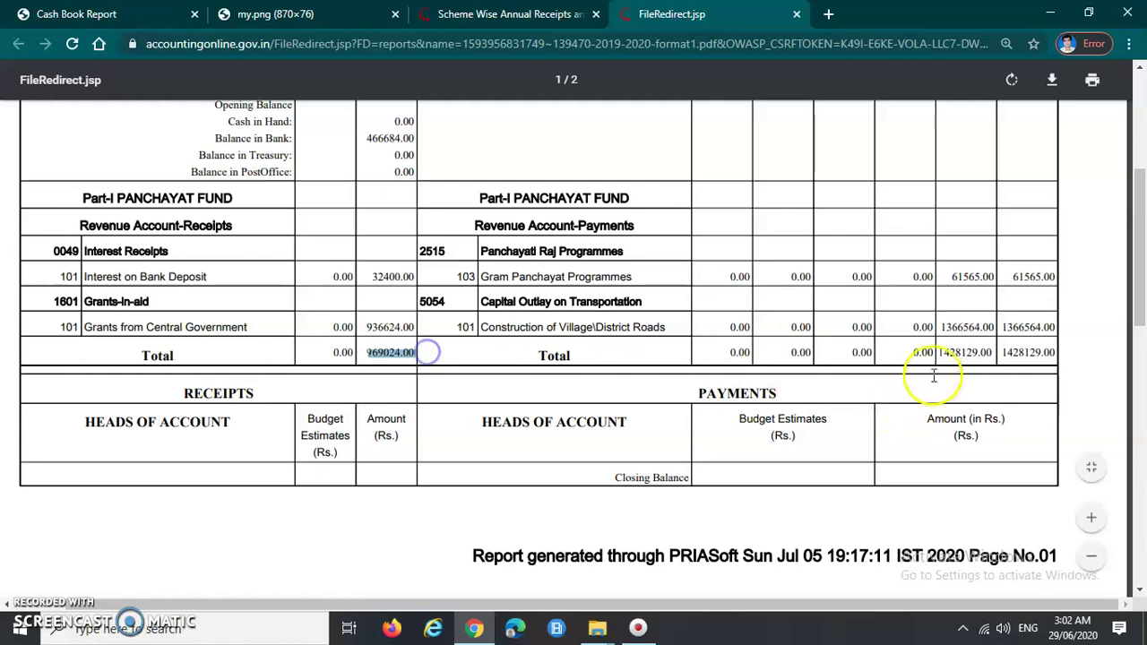
left_click_drag(939, 352, 999, 352)
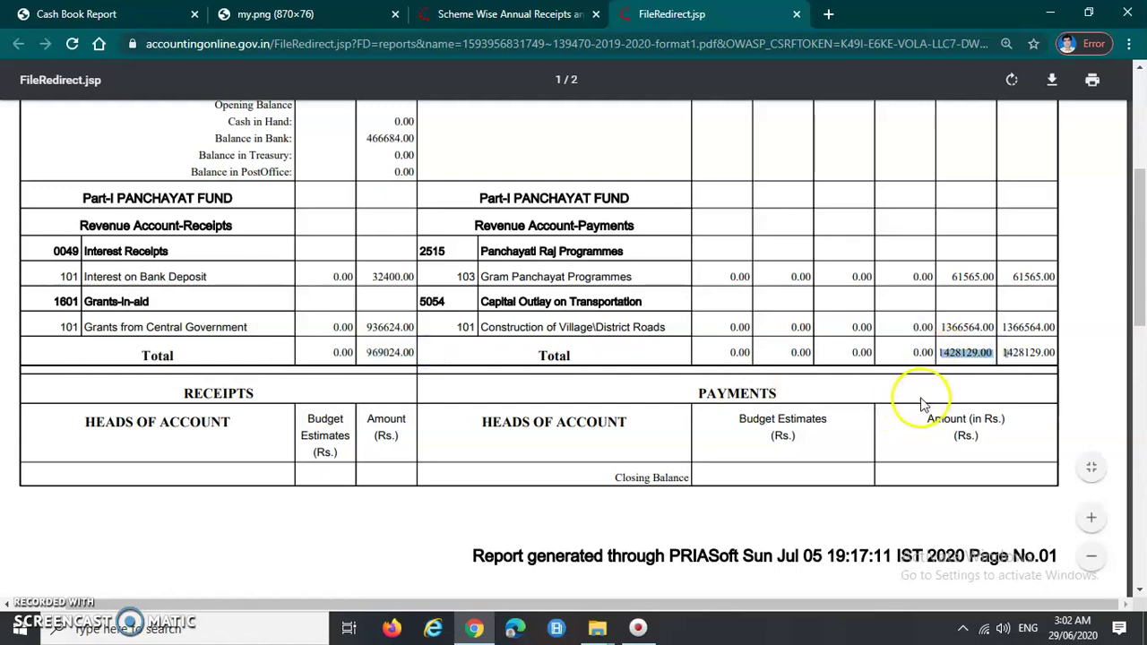
- Compare the receipts and payments Grand Totals on the second page, then return to the beginning of the report
scroll(775, 441, "down", 2)
scroll(781, 446, "down", 10)
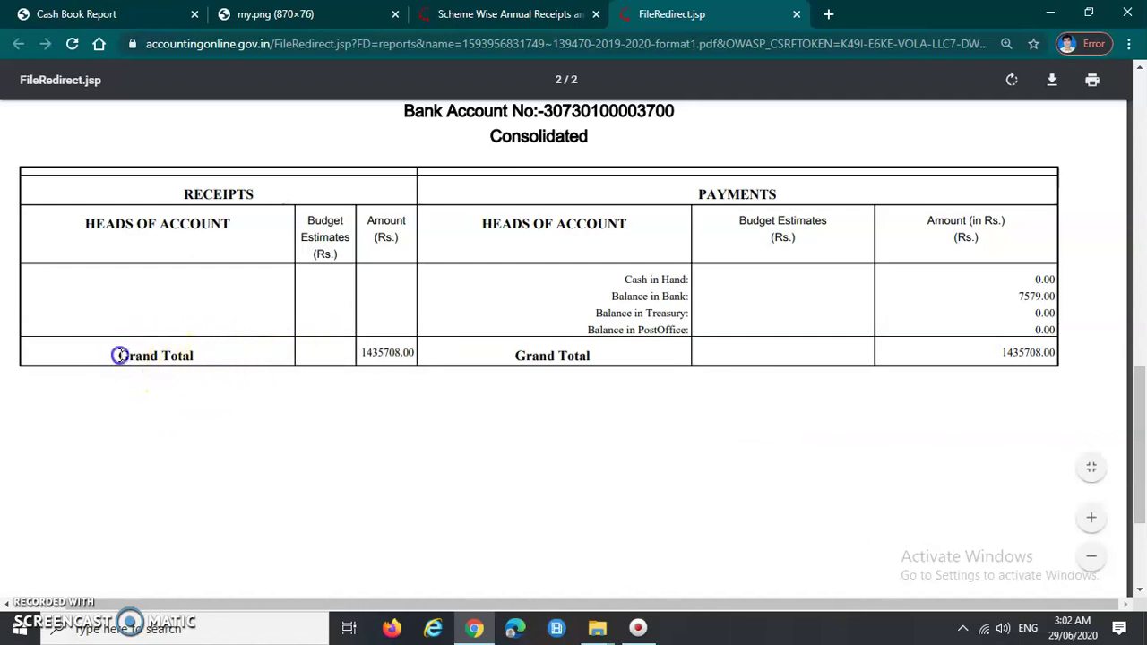
left_click(368, 353)
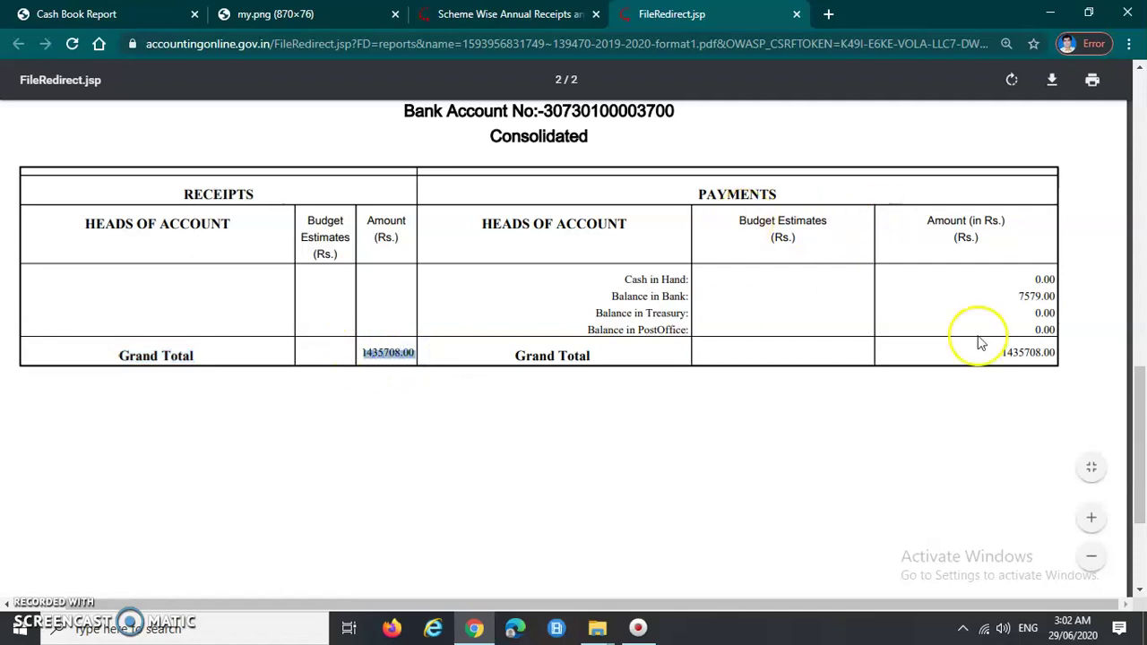
left_click_drag(1000, 352, 1052, 352)
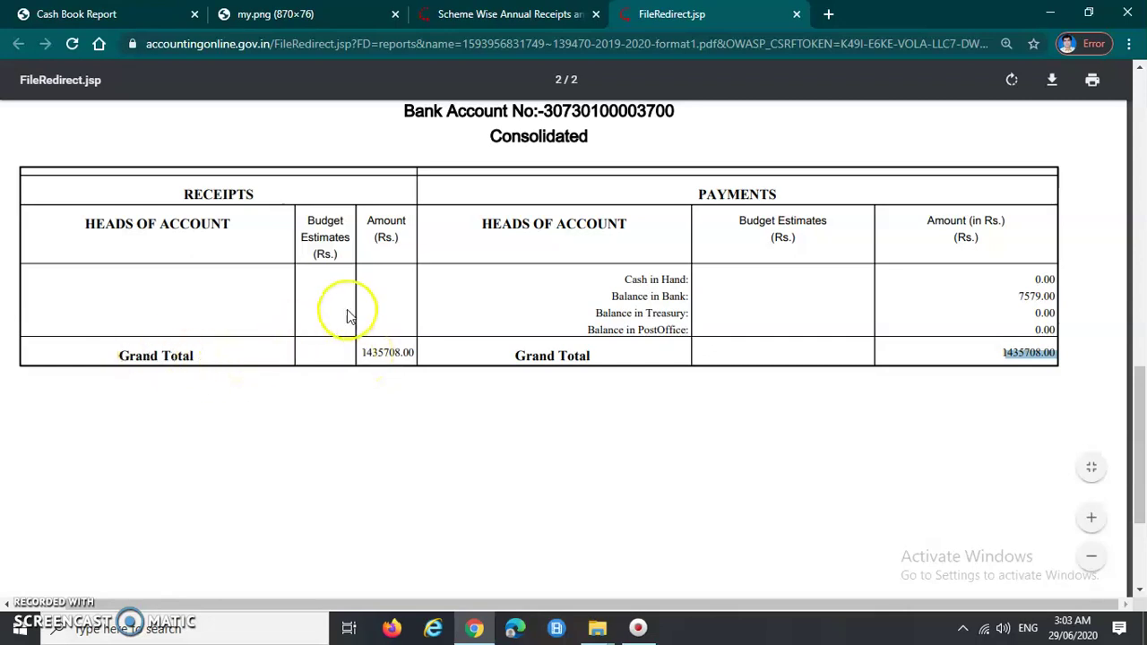
left_click_drag(360, 352, 415, 352)
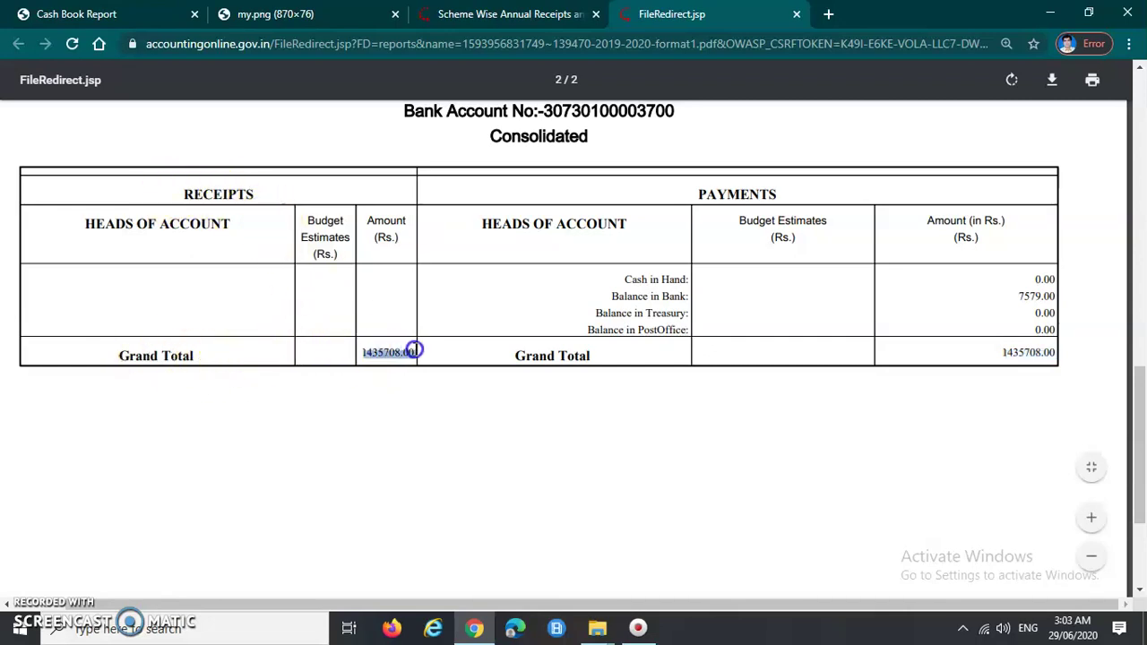
left_click_drag(997, 352, 1056, 352)
scroll(753, 462, "down", 3)
scroll(708, 484, "up", 20)
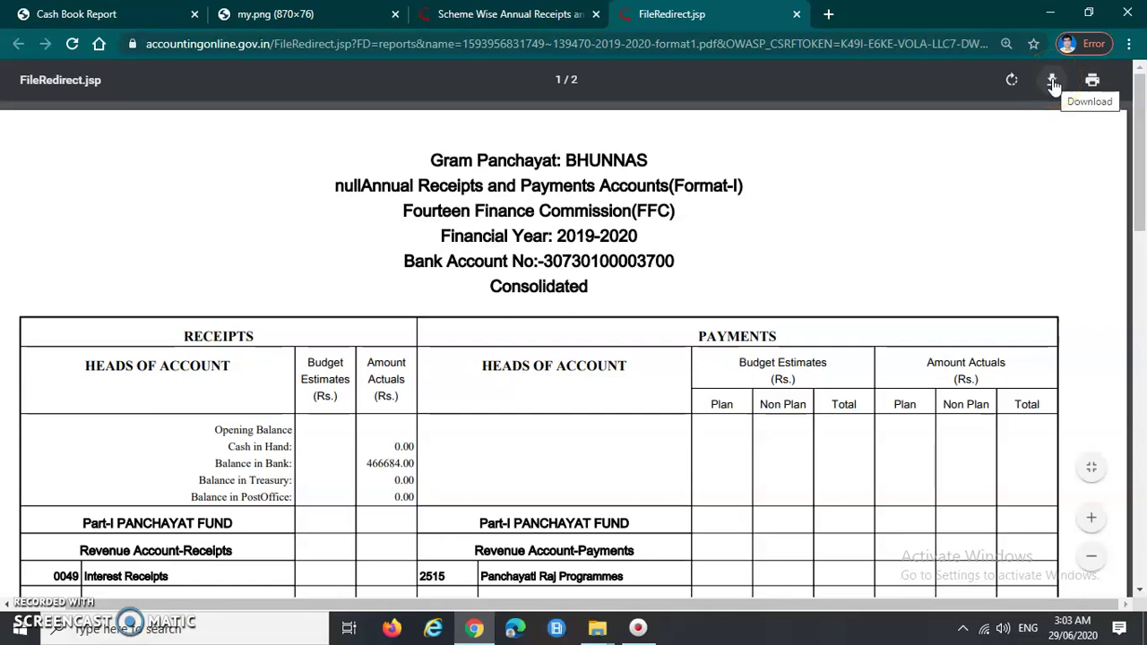
- Generate the 2019-2020 Scheme Wise Annual Receipts and Payments report with the COA consolidation level set to Sub Head
left_click(1092, 86)
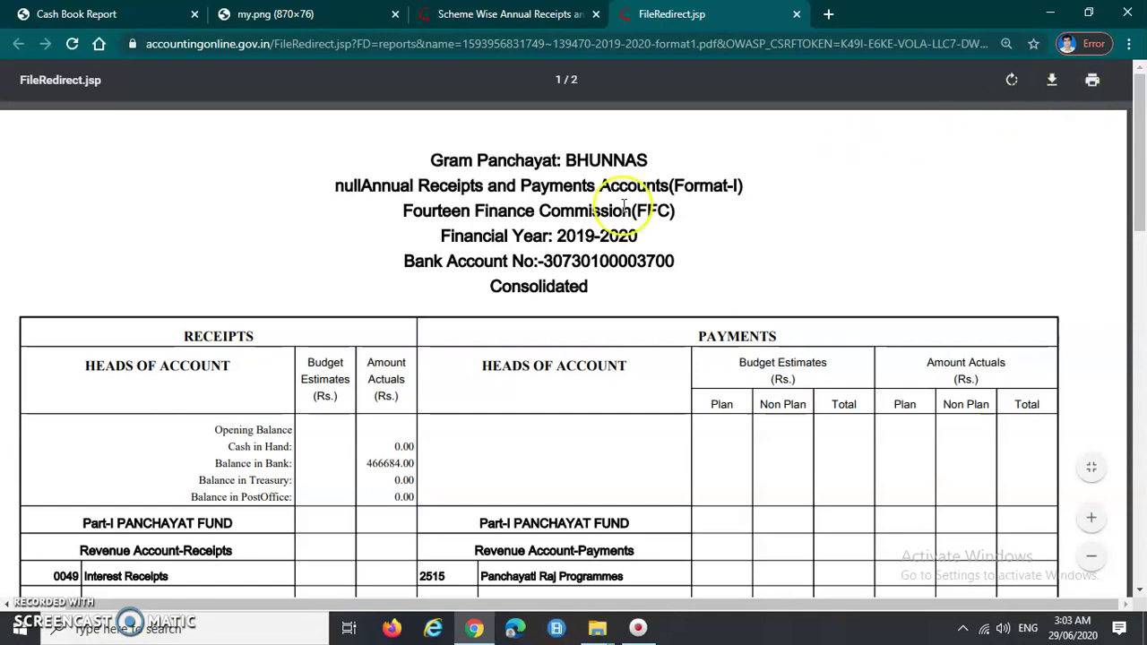
left_click(467, 15)
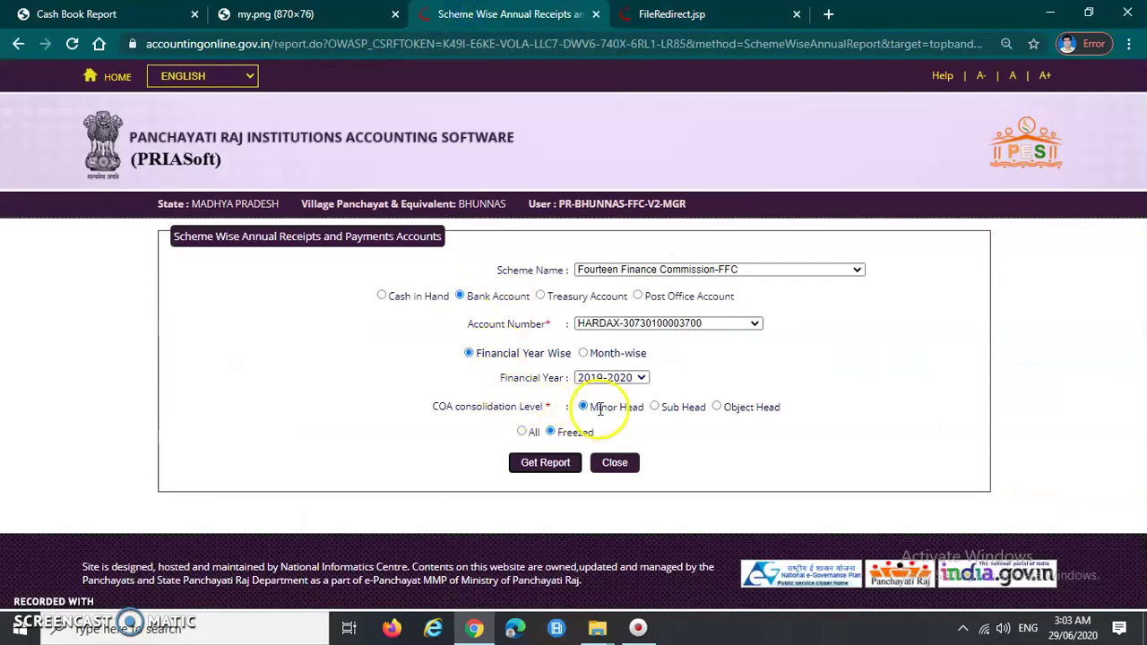
left_click_drag(614, 408, 631, 408)
left_click(705, 451)
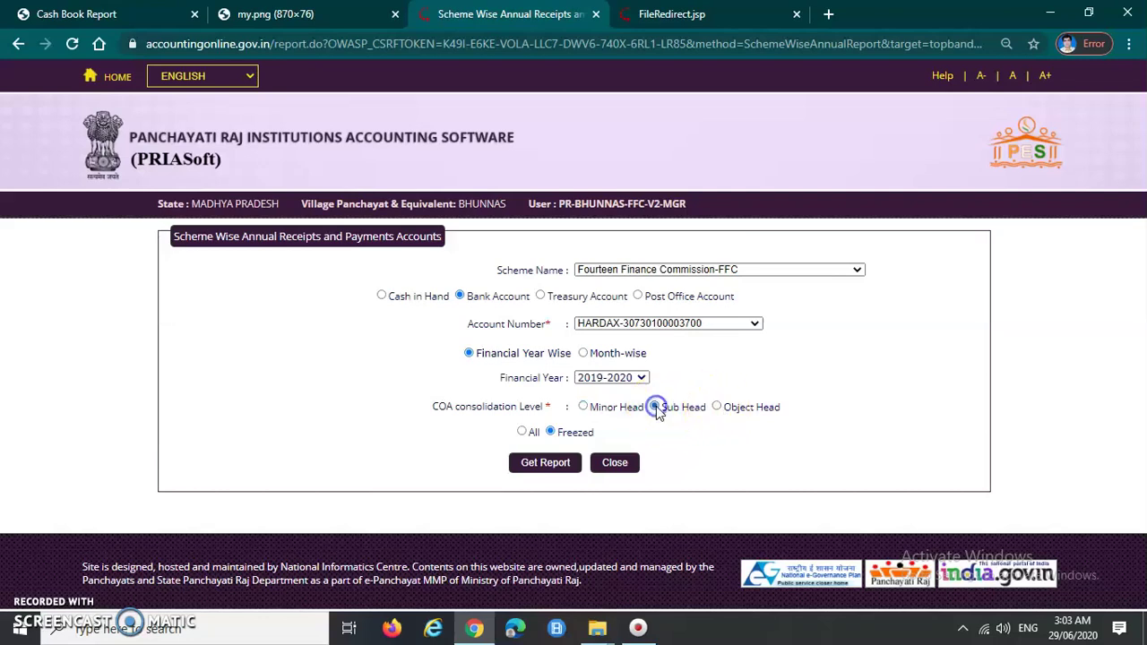
left_click(548, 464)
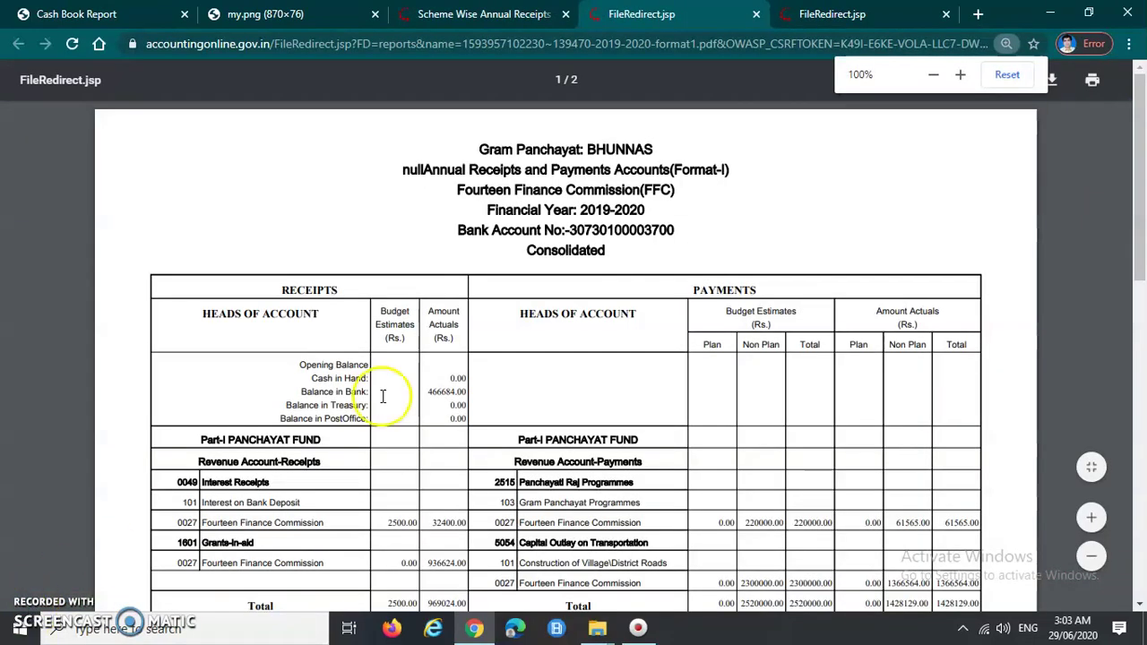
- Review the Sub Head report's title block and the opening Balance in Bank on the receipts side
scroll(545, 390, "down", 1)
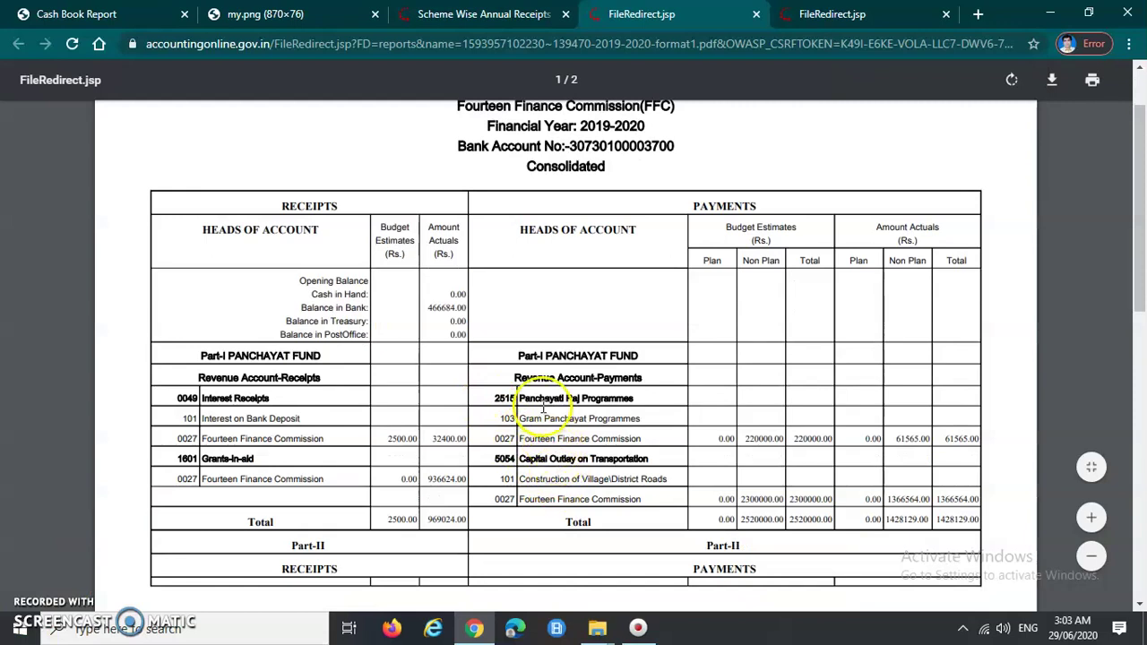
scroll(543, 408, "up", 2)
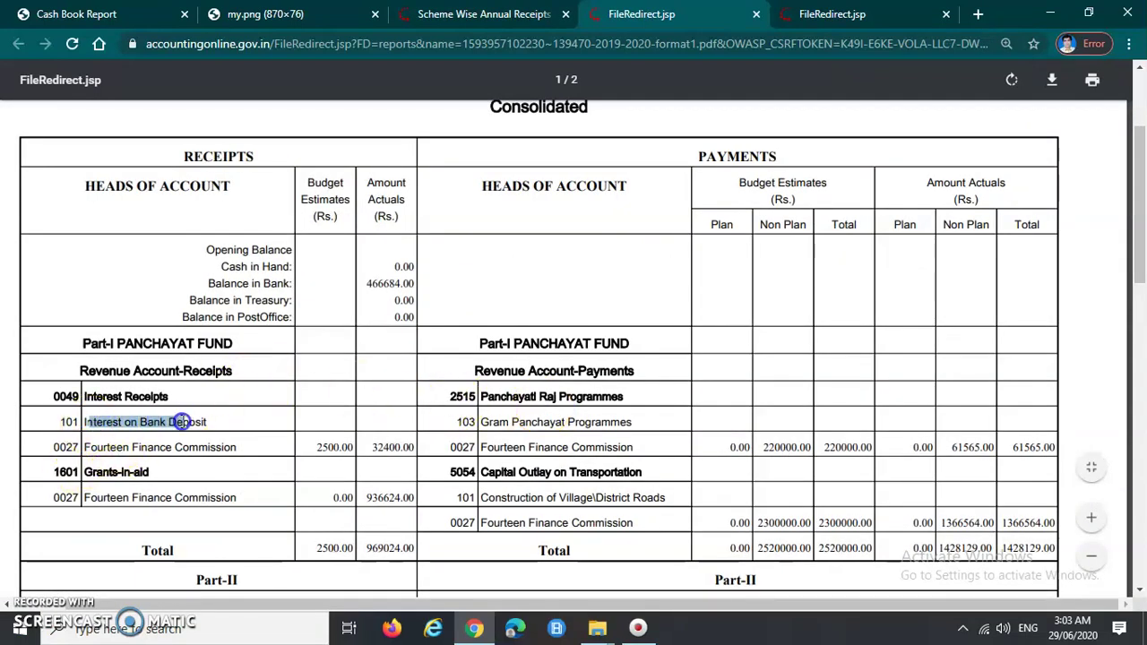
scroll(207, 350, "up", 1)
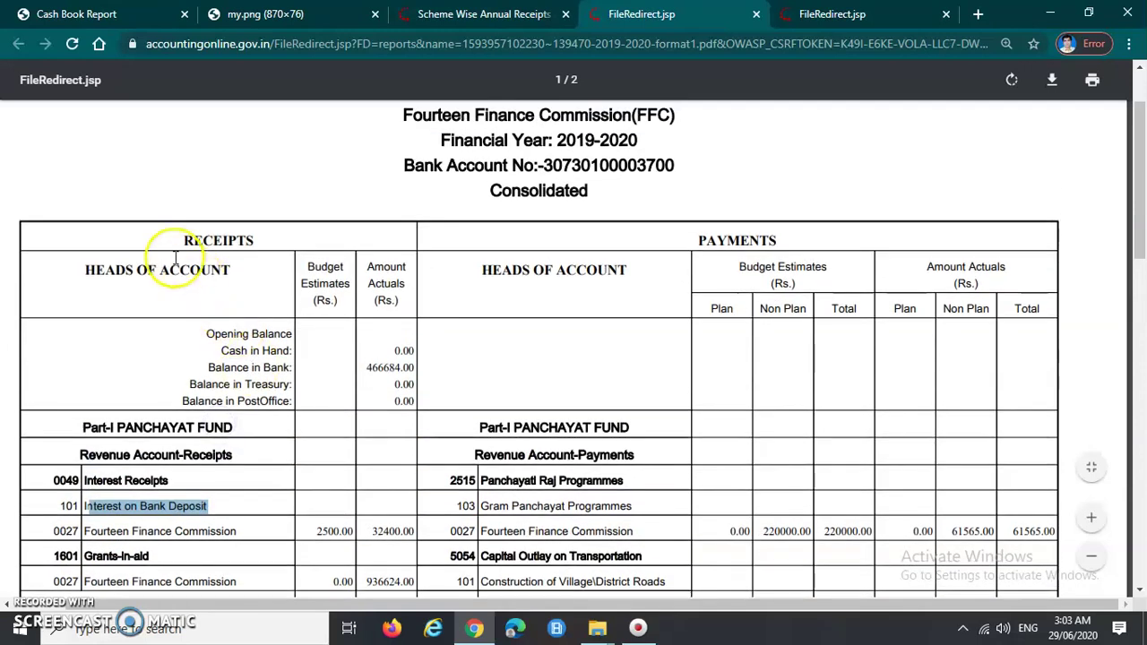
scroll(430, 233, "up", 2)
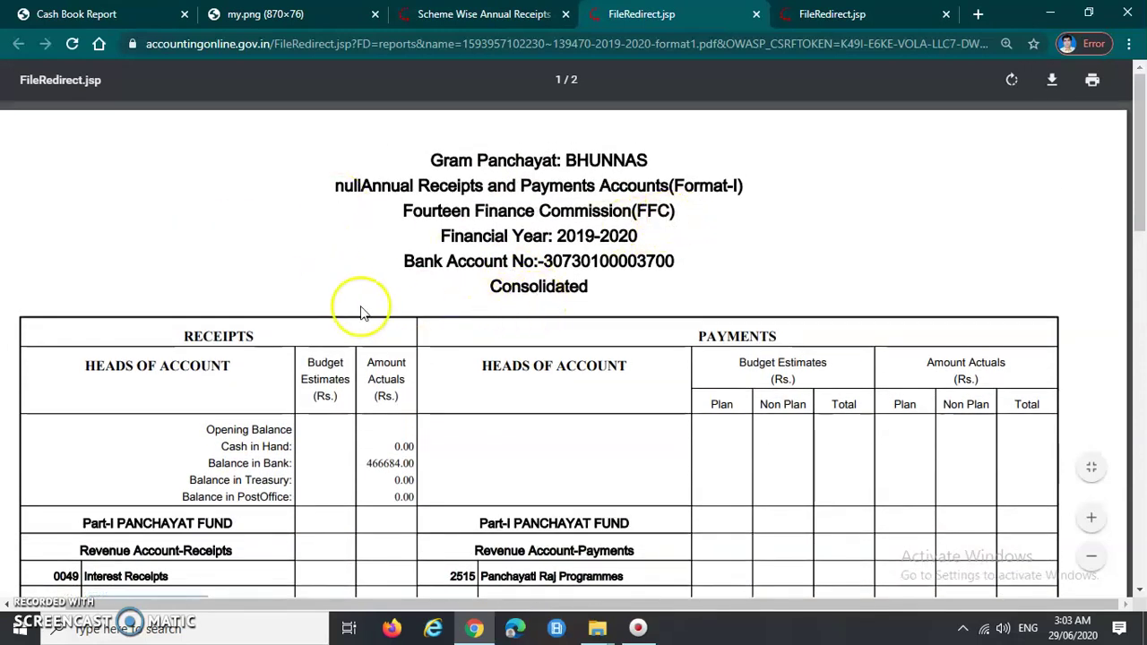
scroll(311, 395, "down", 2)
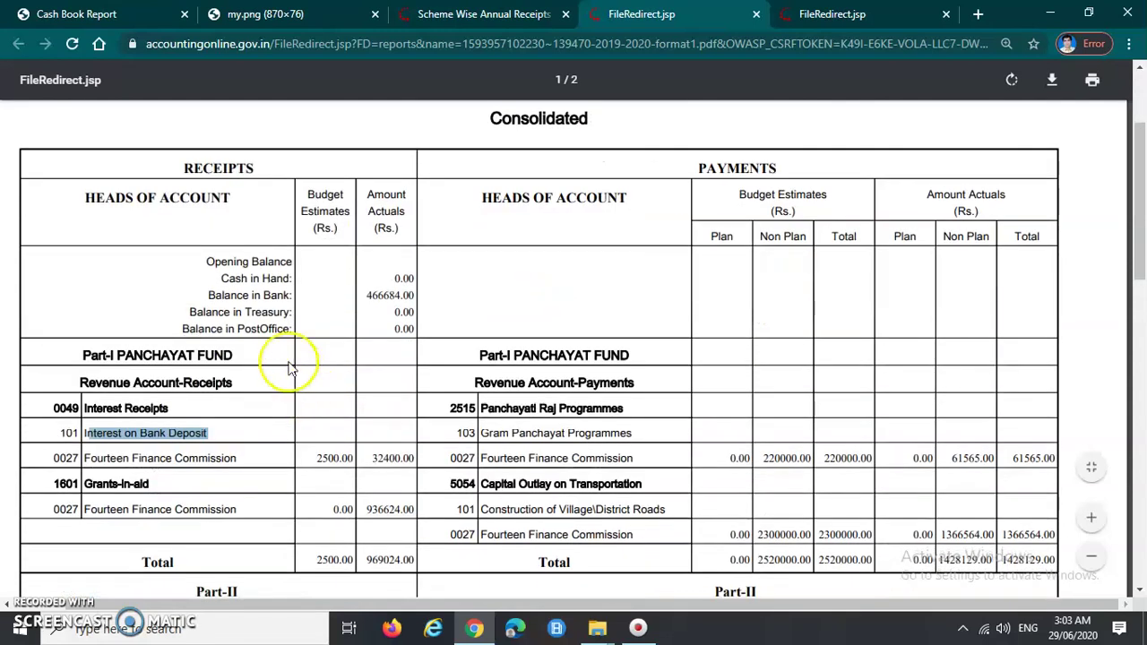
left_click_drag(208, 295, 299, 295)
left_click(380, 293)
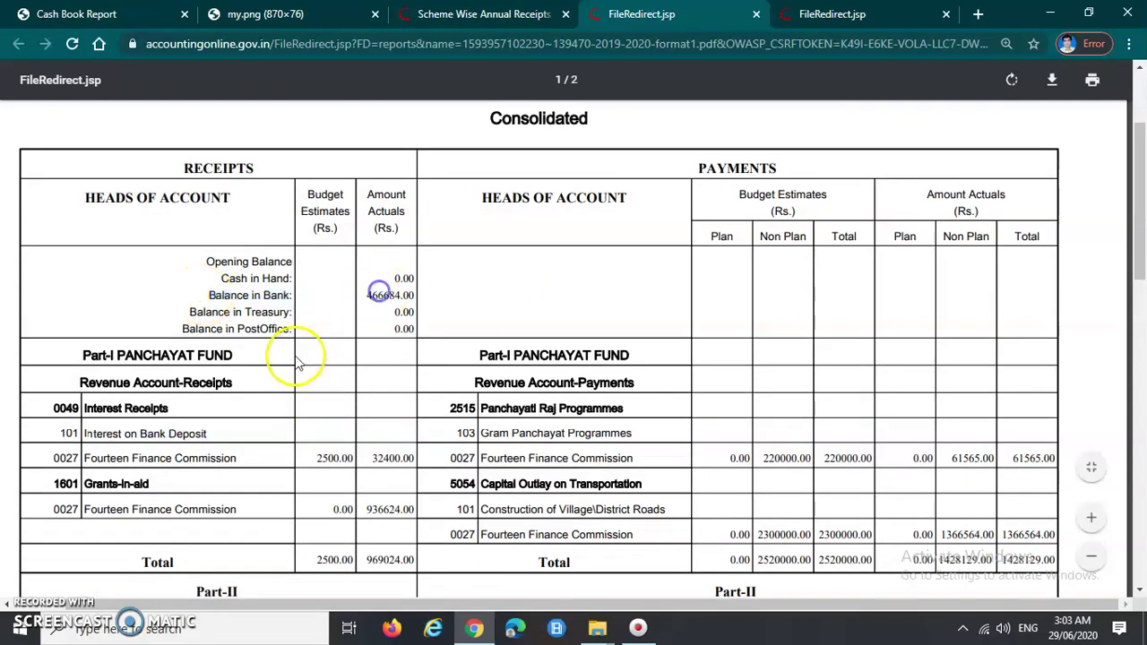
- Examine the Fourteen Finance Commission rows under Interest Receipts and Grants-in-aid in the Sub Head report
scroll(269, 358, "down", 2)
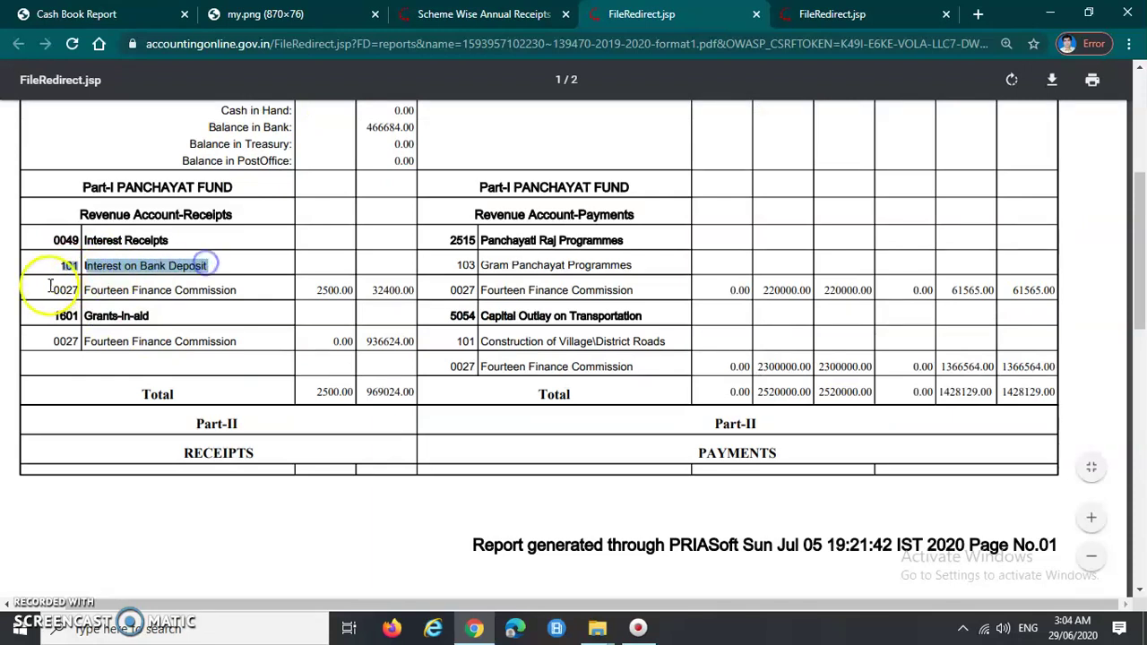
left_click_drag(56, 290, 213, 289)
left_click_drag(314, 289, 357, 299)
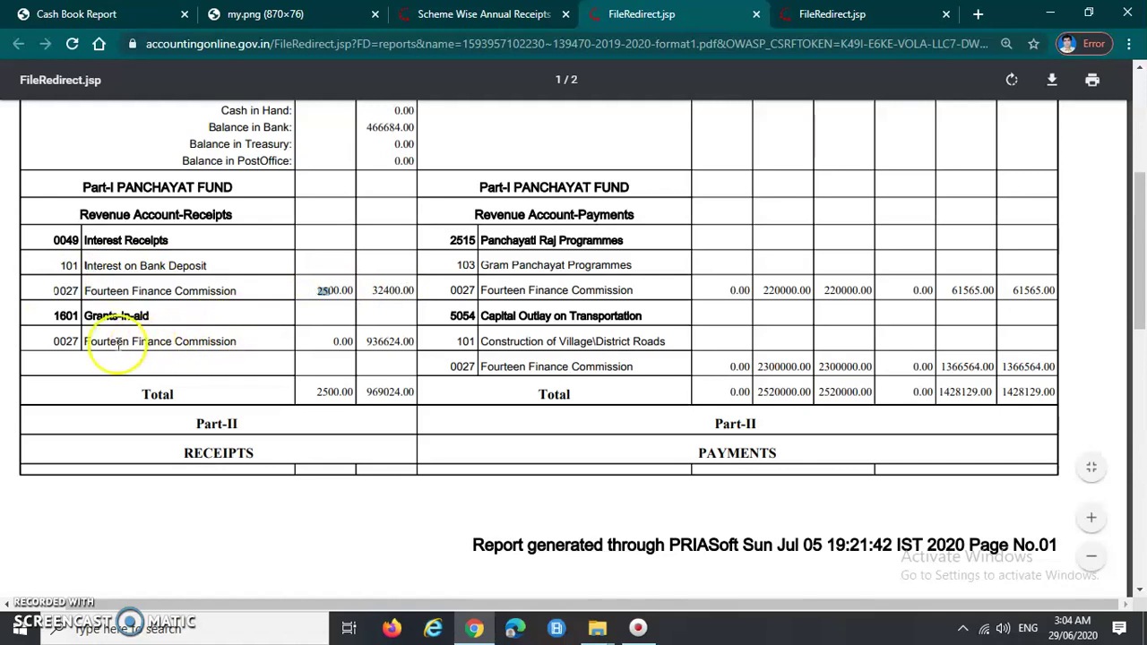
left_click_drag(55, 342, 233, 339)
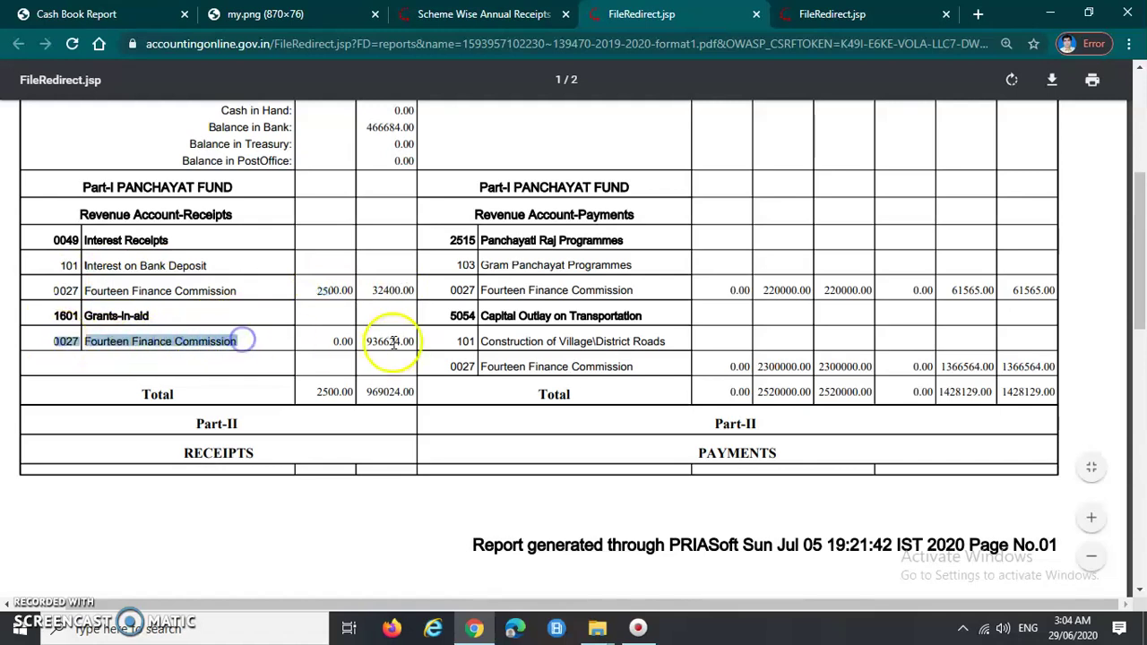
left_click(372, 359)
scroll(591, 377, "up", 1)
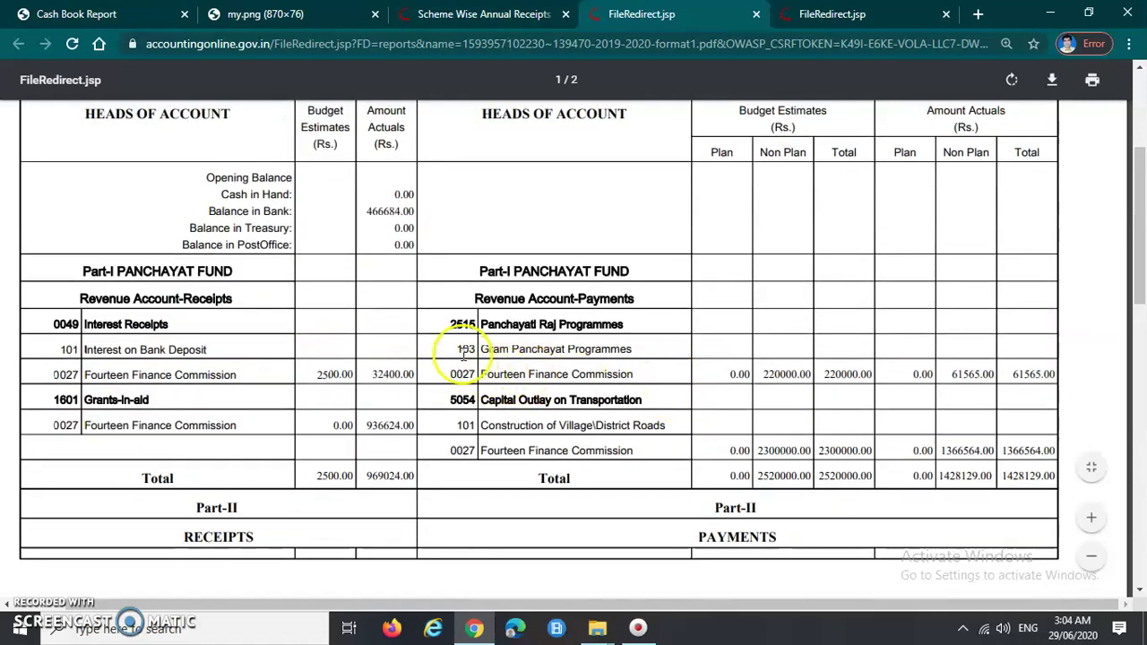
- Examine the payment heads Panchayati Raj Programmes and Capital Outlay on Transportation with their sub heads
scroll(462, 368, "up", 1)
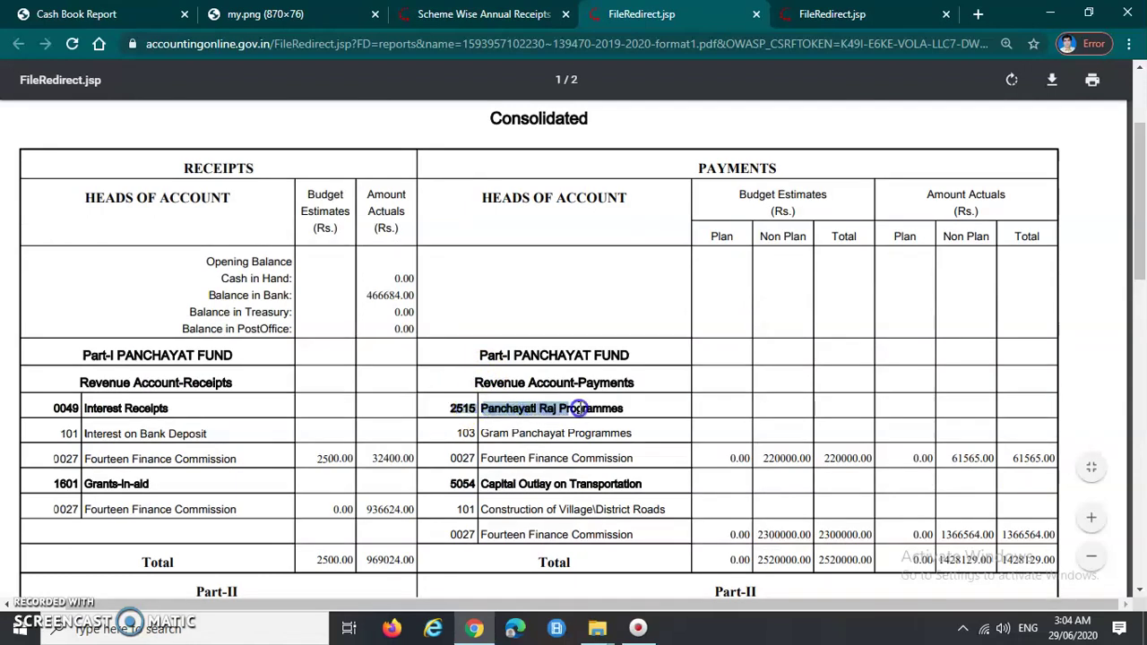
left_click_drag(619, 421, 634, 458)
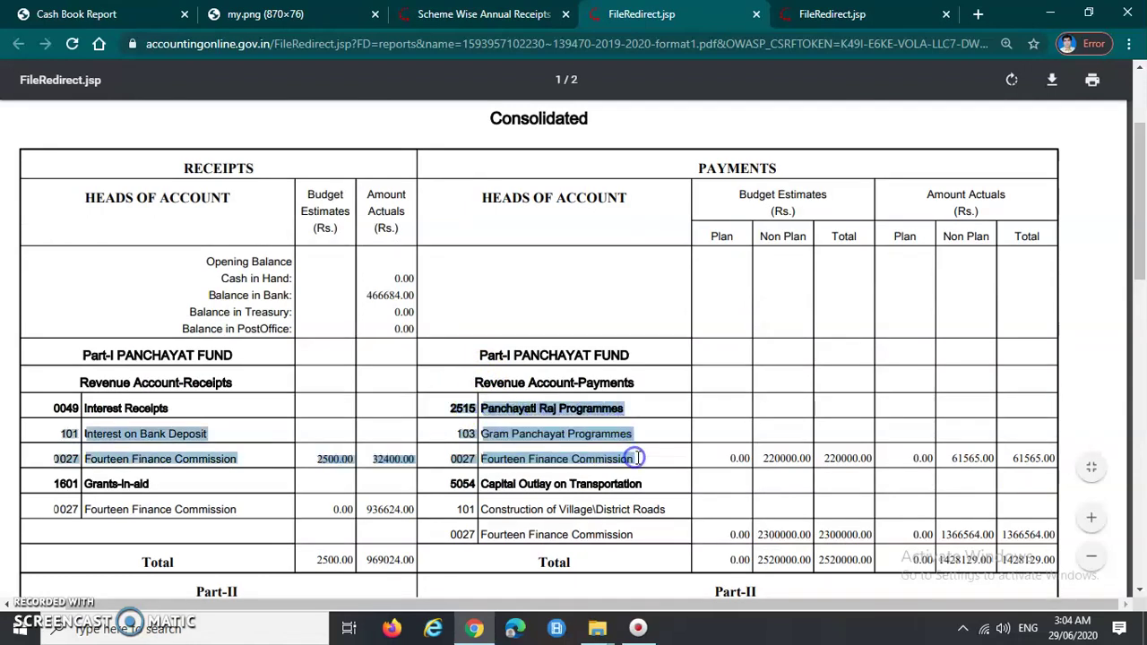
left_click(636, 458)
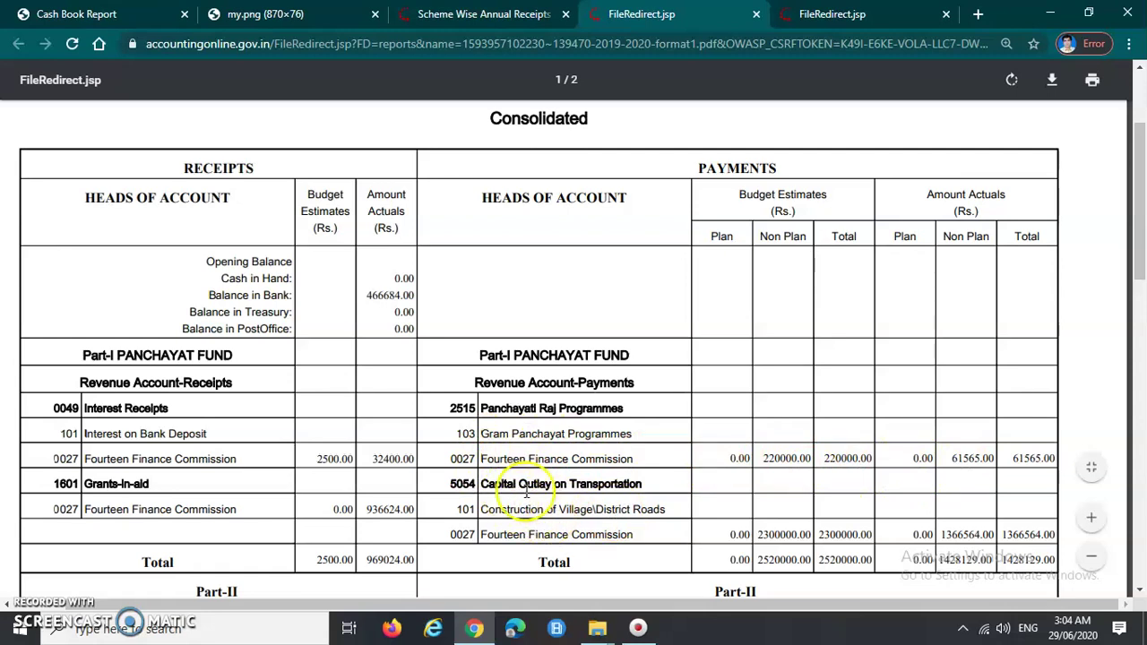
left_click(460, 482)
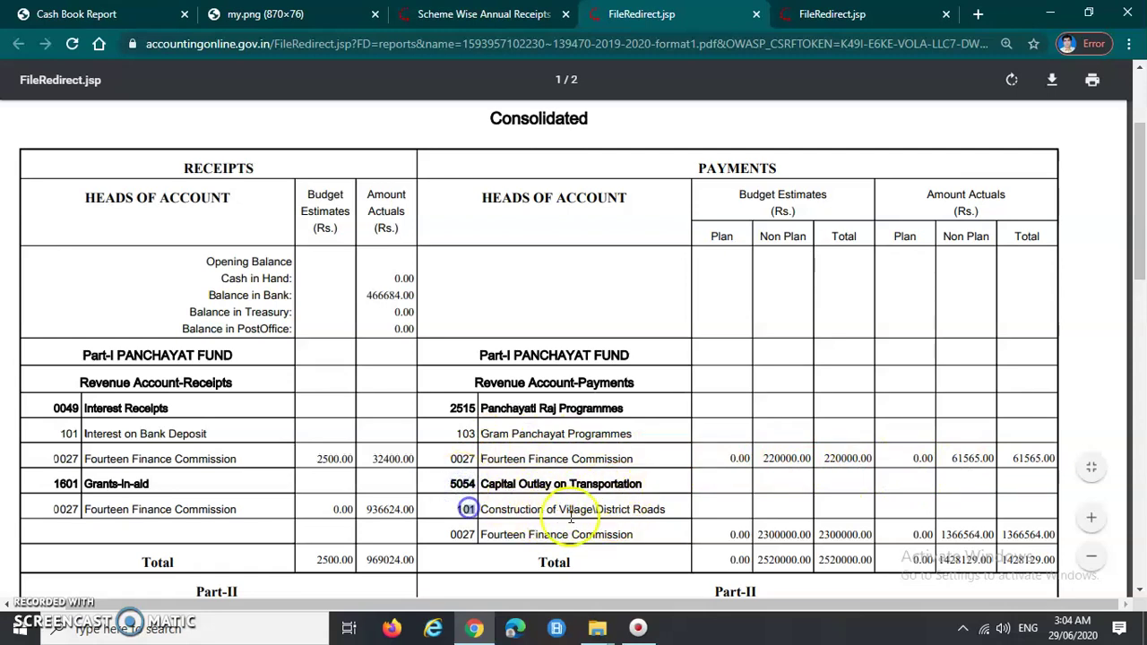
left_click_drag(493, 536, 634, 536)
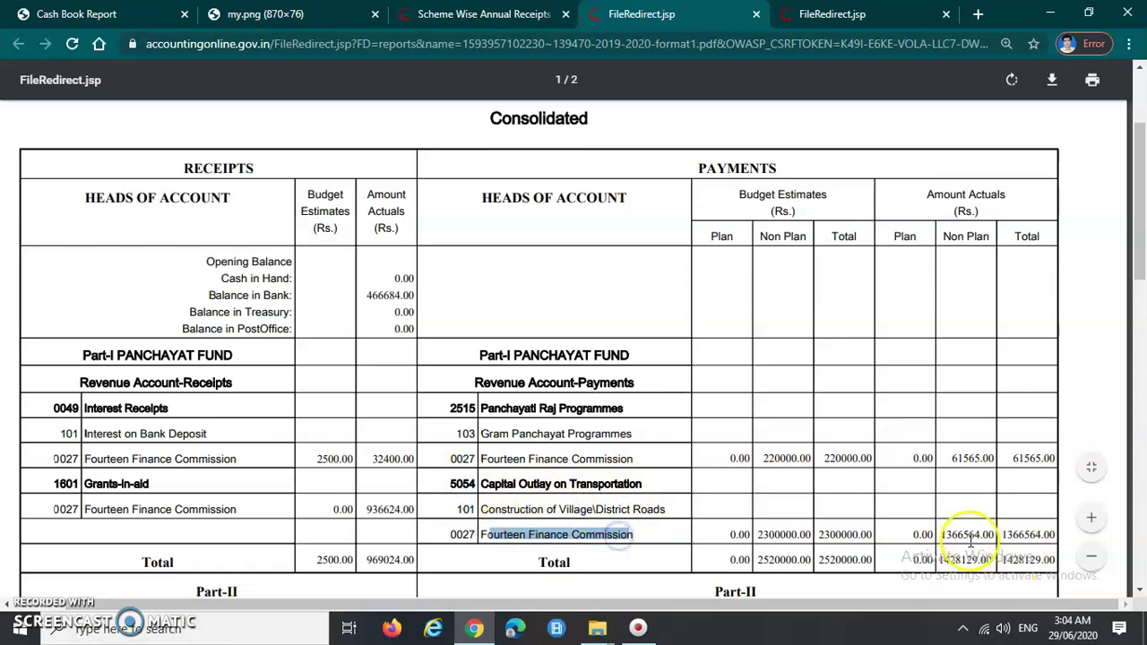
- Compare the actual amounts for receipts and payments in the Sub Head report's first-page Total row
scroll(681, 496, "down", 2)
scroll(681, 495, "down", 2)
double_click(385, 392)
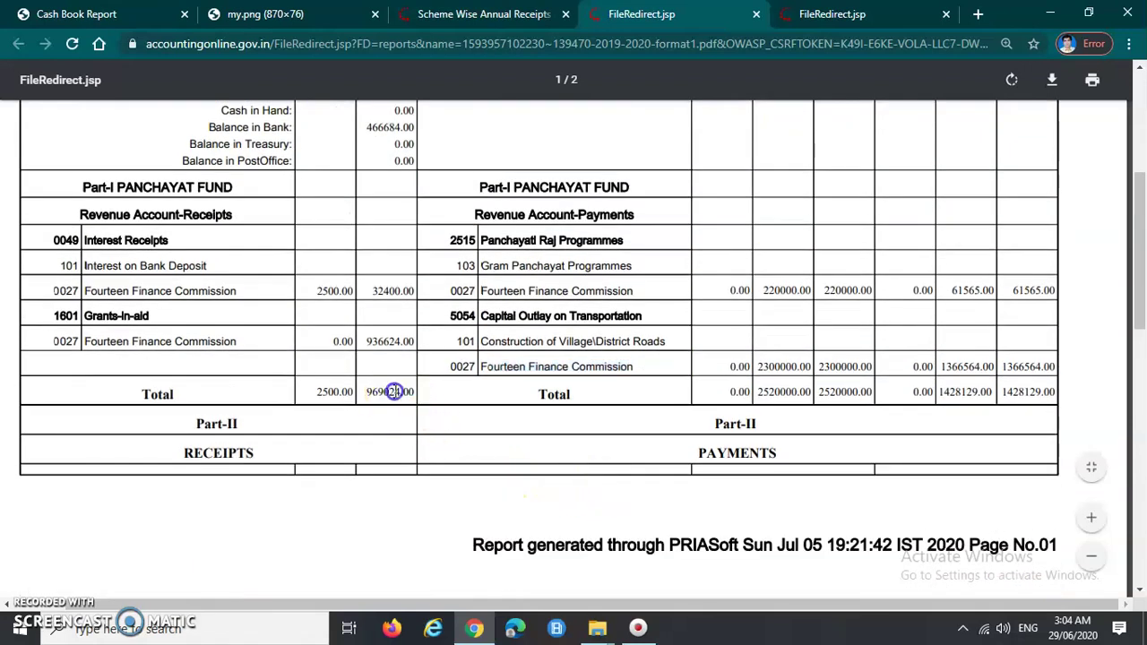
double_click(968, 392)
- Compare the Grand Total of receipts with that of payments on the Sub Head report's second page
scroll(761, 474, "down", 14)
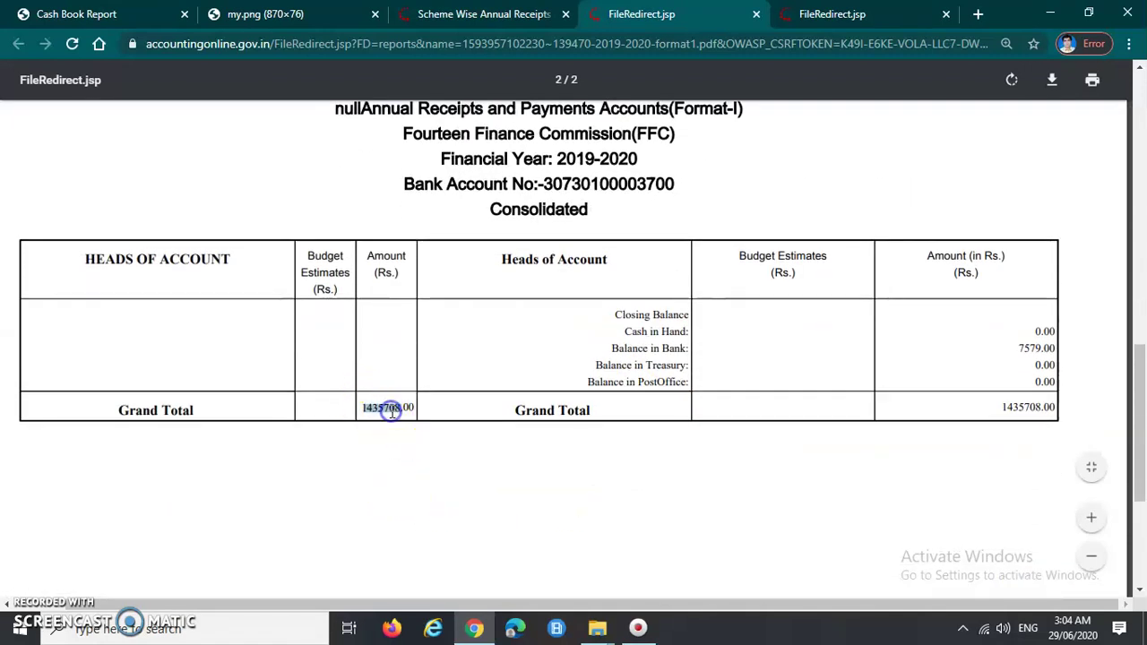
triple_click(134, 411)
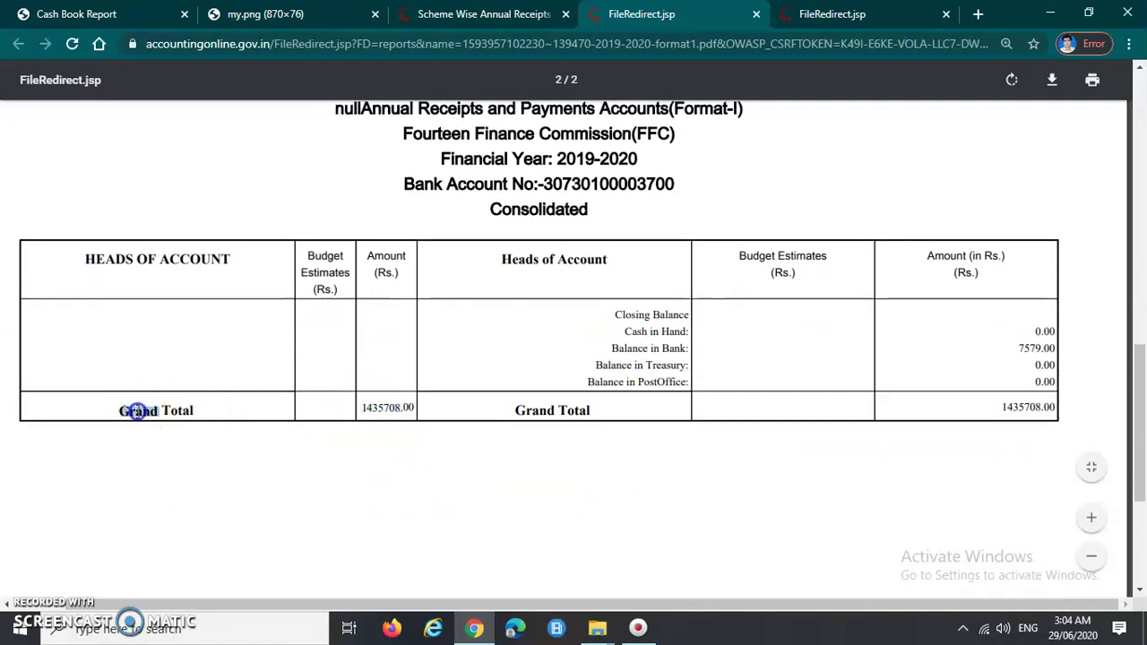
left_click(411, 405)
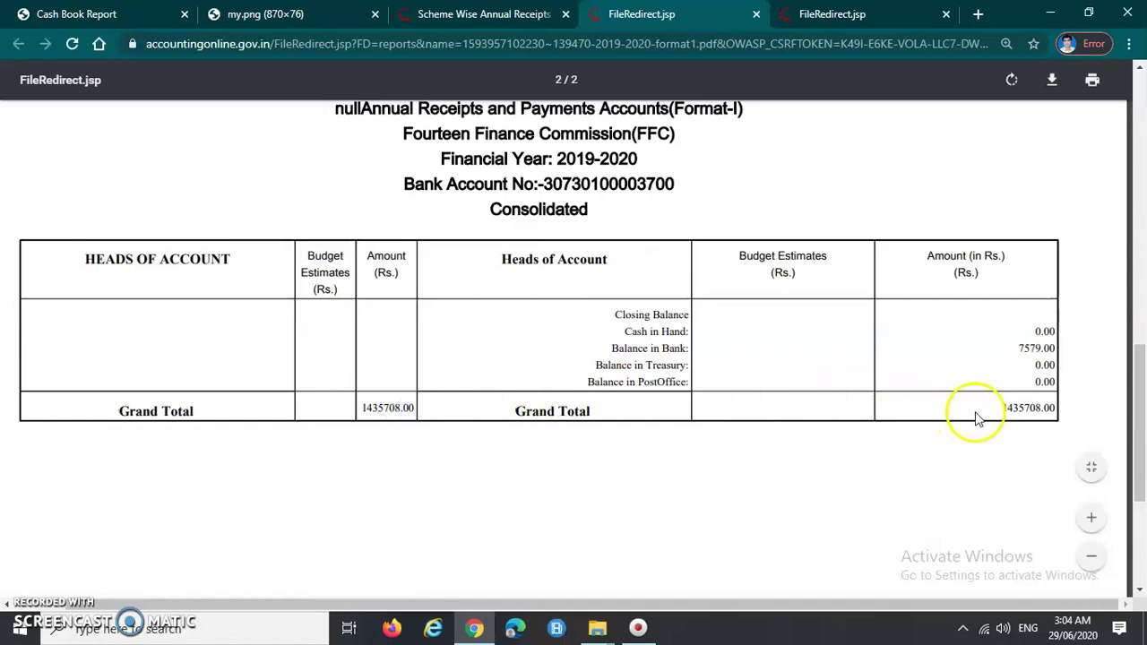
double_click(1013, 408)
left_click(970, 418)
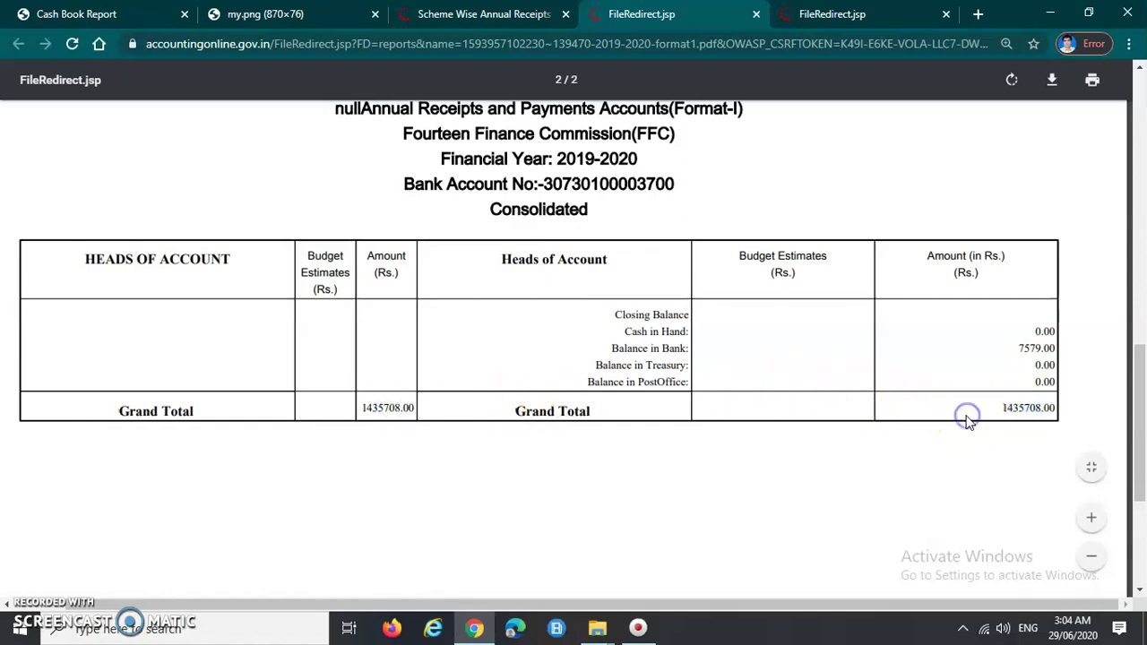
scroll(968, 419, "up", 6)
- Generate the same annual report with the COA consolidation level set to Object Head
left_click(488, 14)
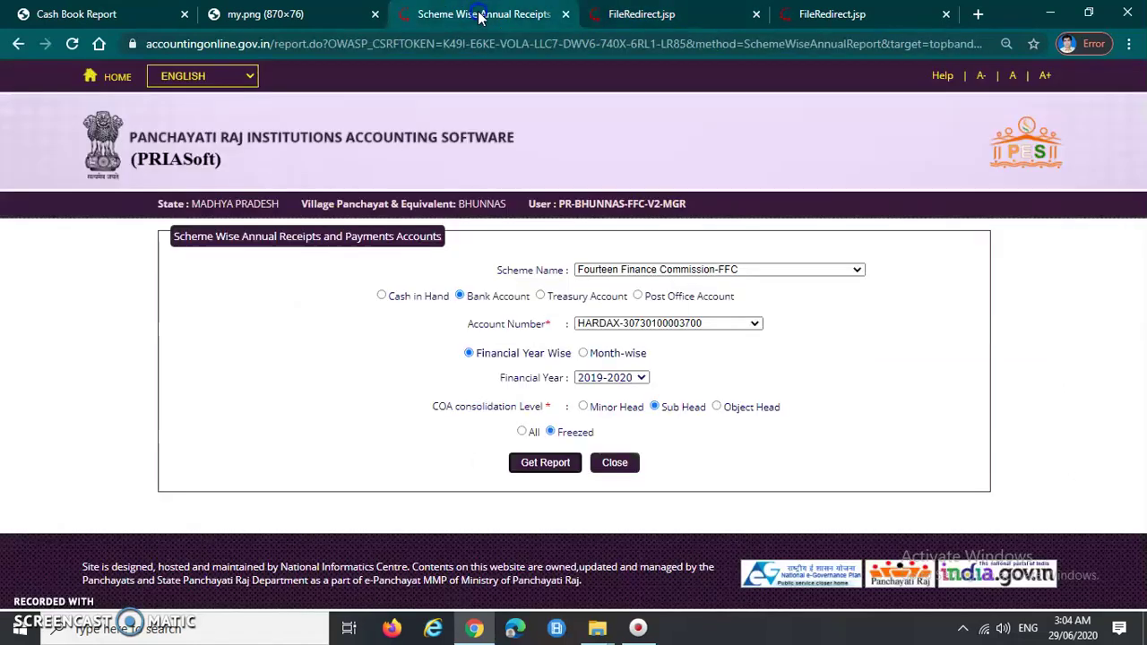
left_click(718, 408)
left_click(548, 464)
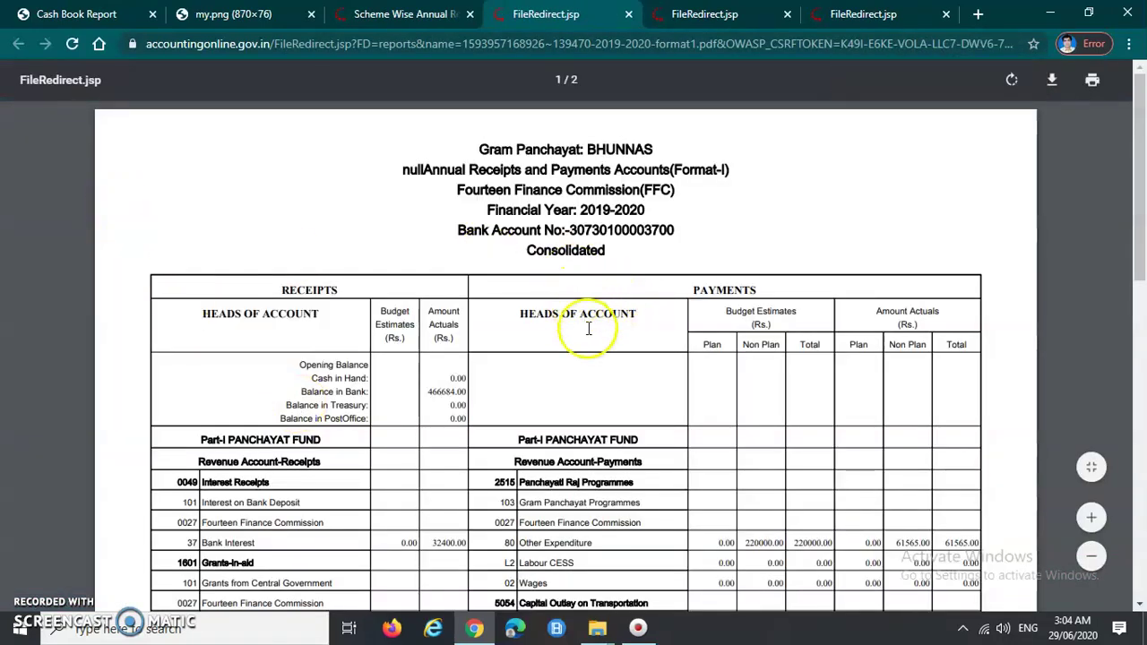
- Examine the Object Head report's enlarged first page, including the Interest Receipts head and its breakdown
scroll(628, 415, "up", 4)
scroll(627, 415, "down", 5)
scroll(627, 415, "up", 1)
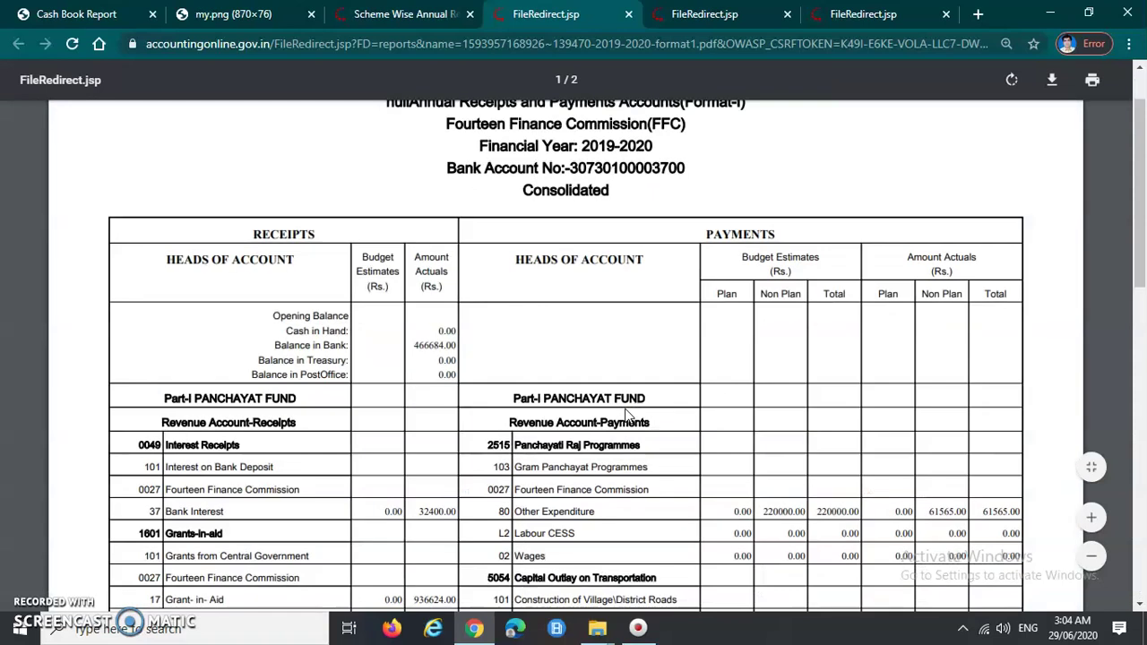
scroll(673, 433, "up", 2)
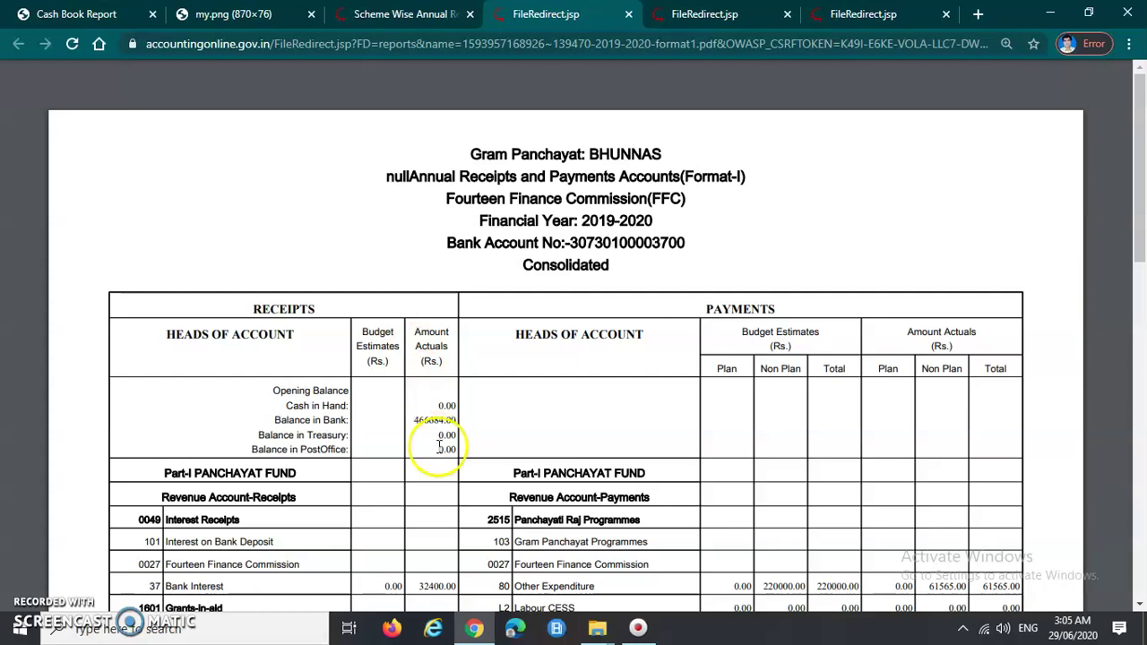
scroll(394, 445, "down", 2)
scroll(325, 457, "up", 2)
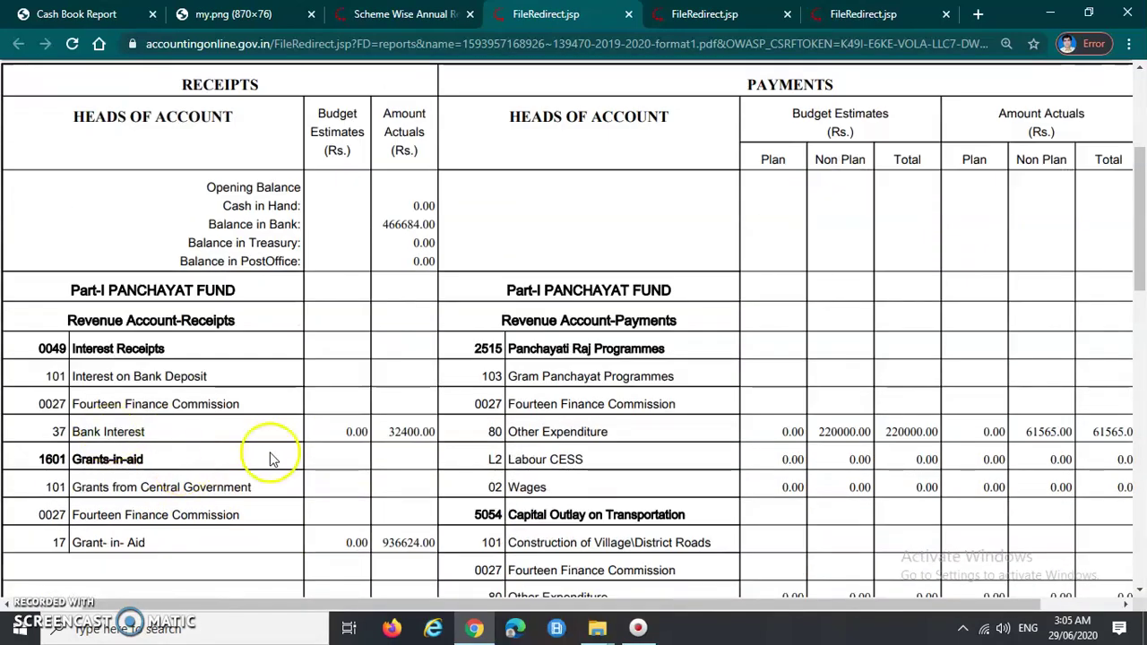
left_click_drag(29, 348, 184, 349)
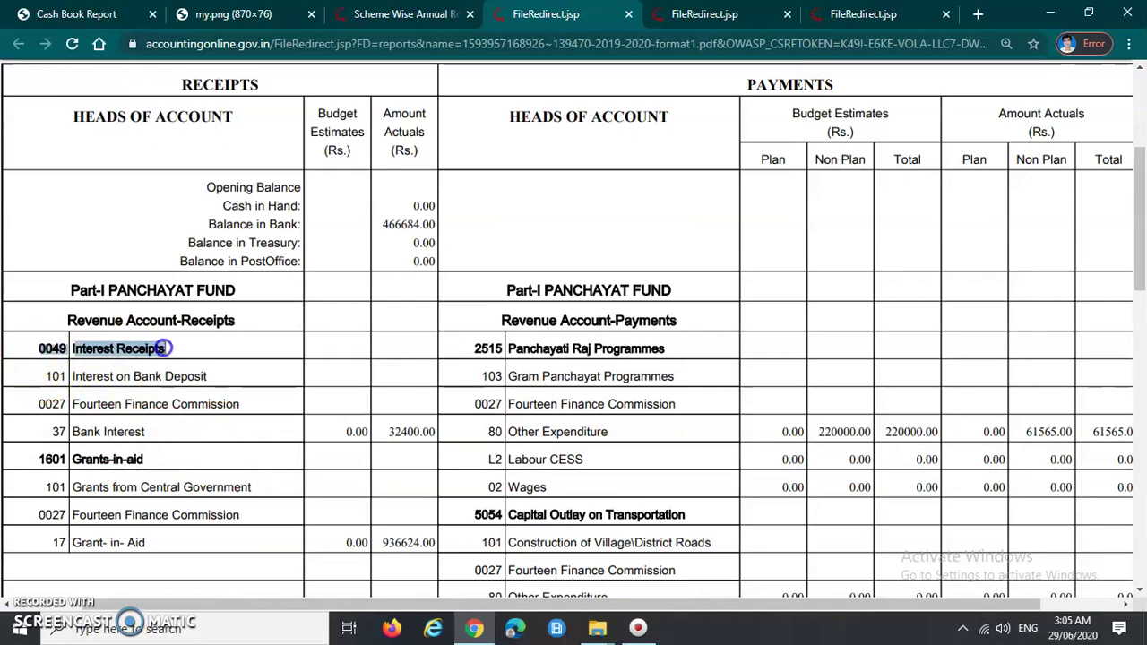
left_click(178, 348)
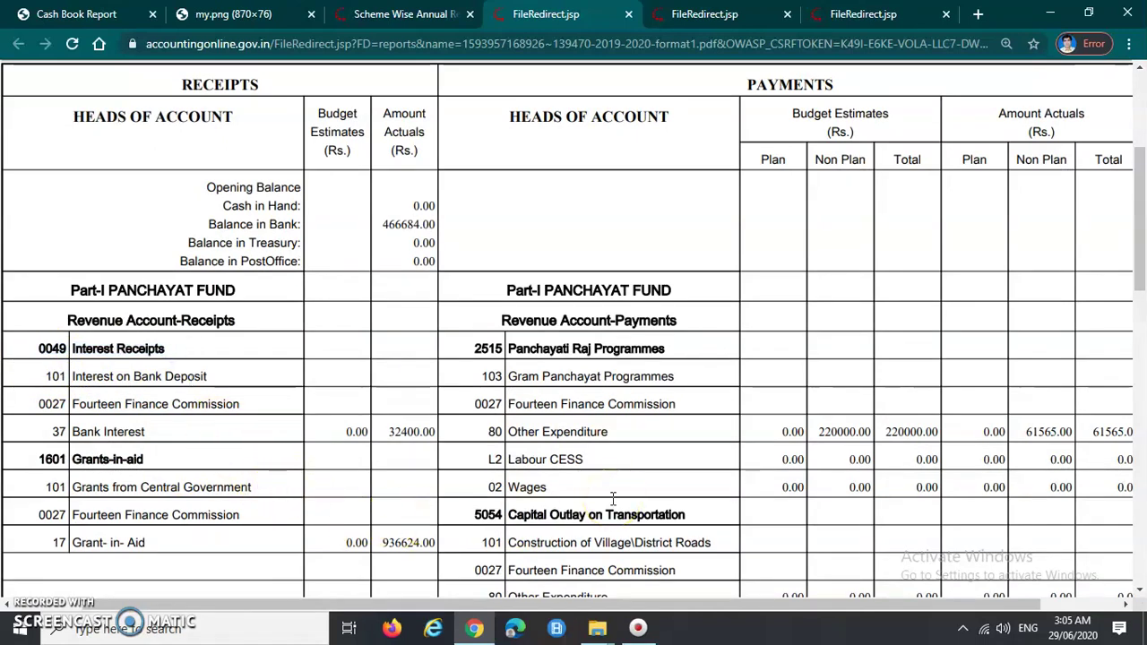
scroll(613, 498, "up", 3)
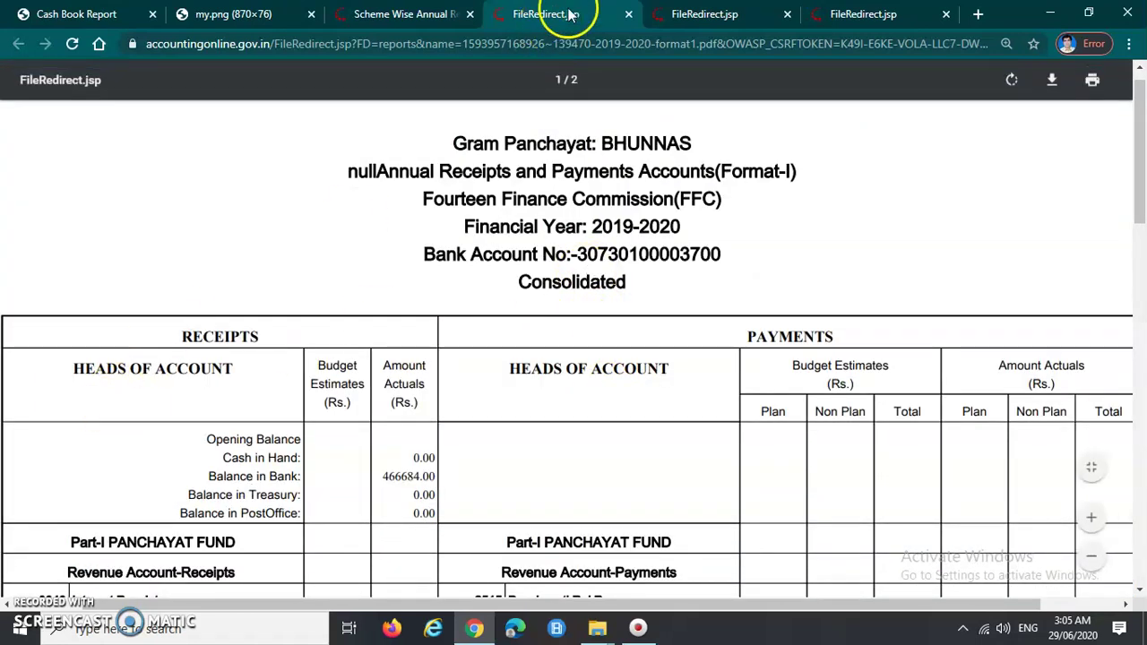
- Recheck the Object Head option in the report form and return to the receipt heads in the generated report
left_click(408, 14)
left_click(726, 407)
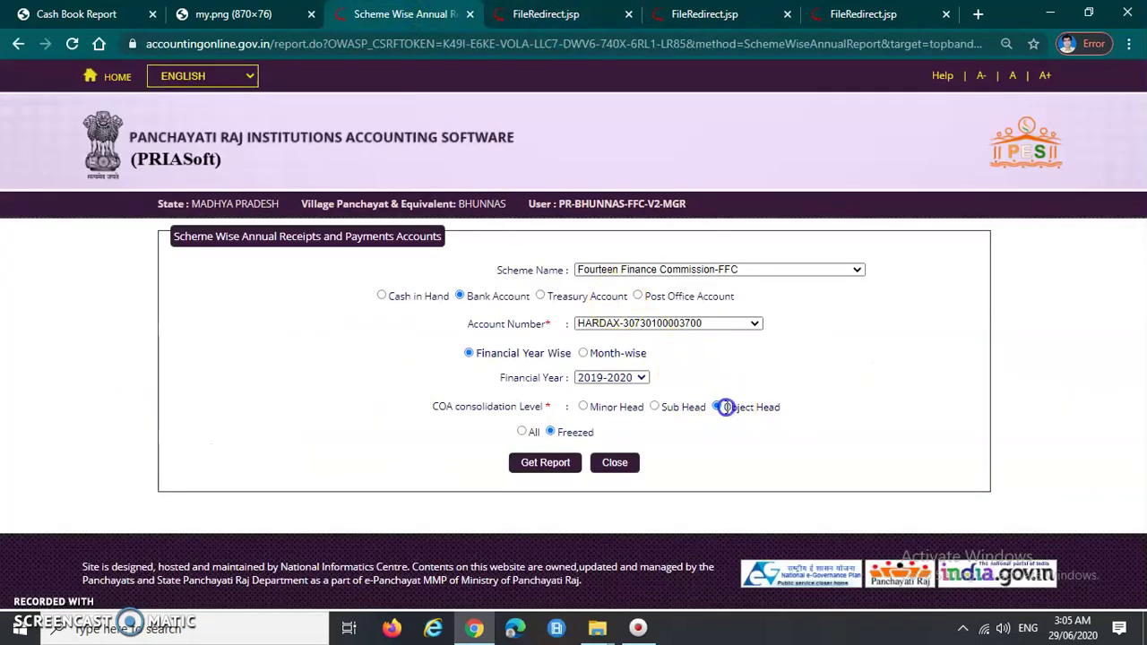
left_click(592, 16)
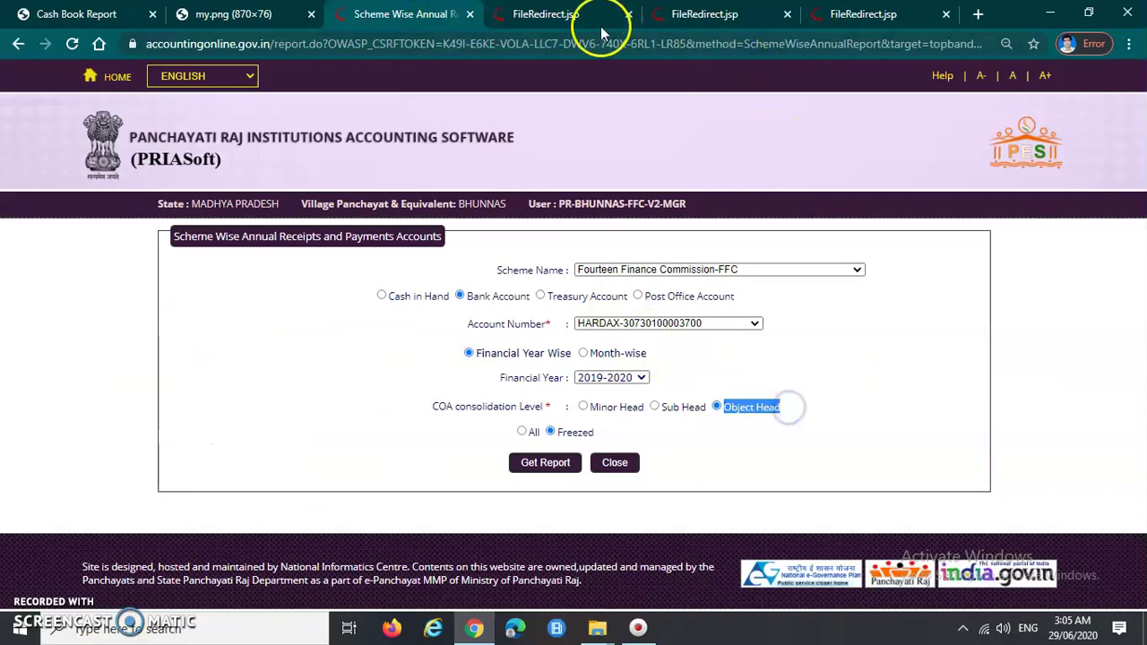
scroll(480, 322, "down", 2)
scroll(475, 331, "down", 1)
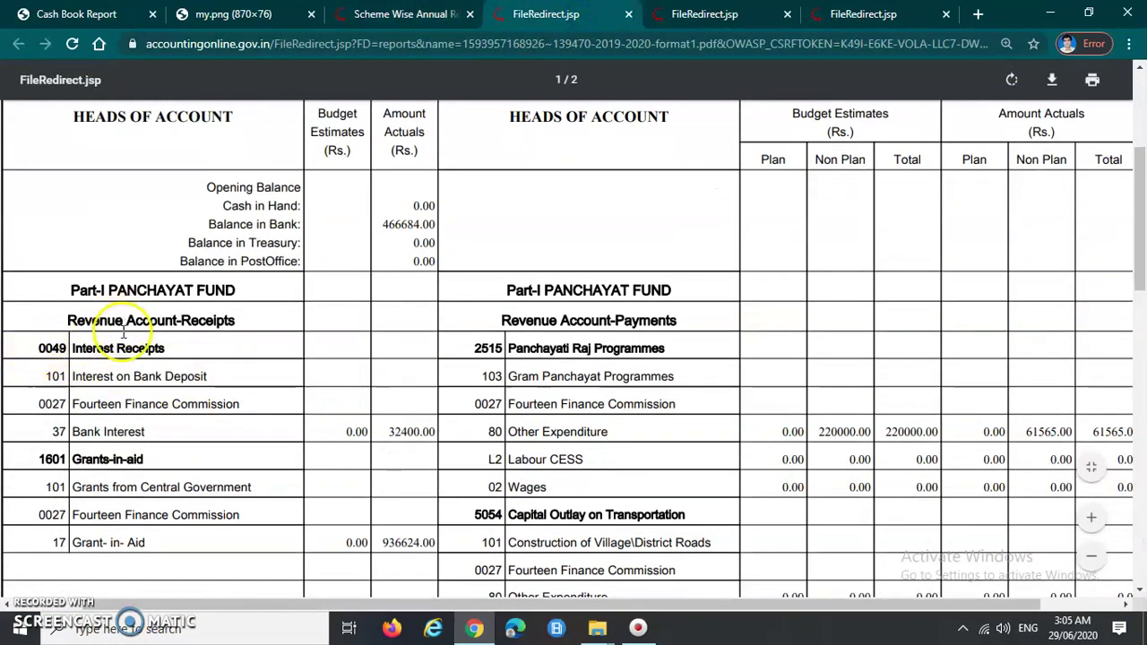
- Examine the Receipts and Payments headings and the opening balance on the Object Head report's first page
scroll(161, 298, "up", 2)
left_click_drag(186, 255, 286, 254)
left_click_drag(745, 252, 872, 252)
scroll(266, 365, "down", 2)
left_click_drag(207, 224, 298, 227)
left_click(365, 225)
left_click(357, 257)
scroll(154, 357, "down", 1)
- Trace the Interest Receipts head through Interest on Bank Deposit and Fourteen Finance Commission down to the Bank Interest object head and its amount
left_click(51, 265)
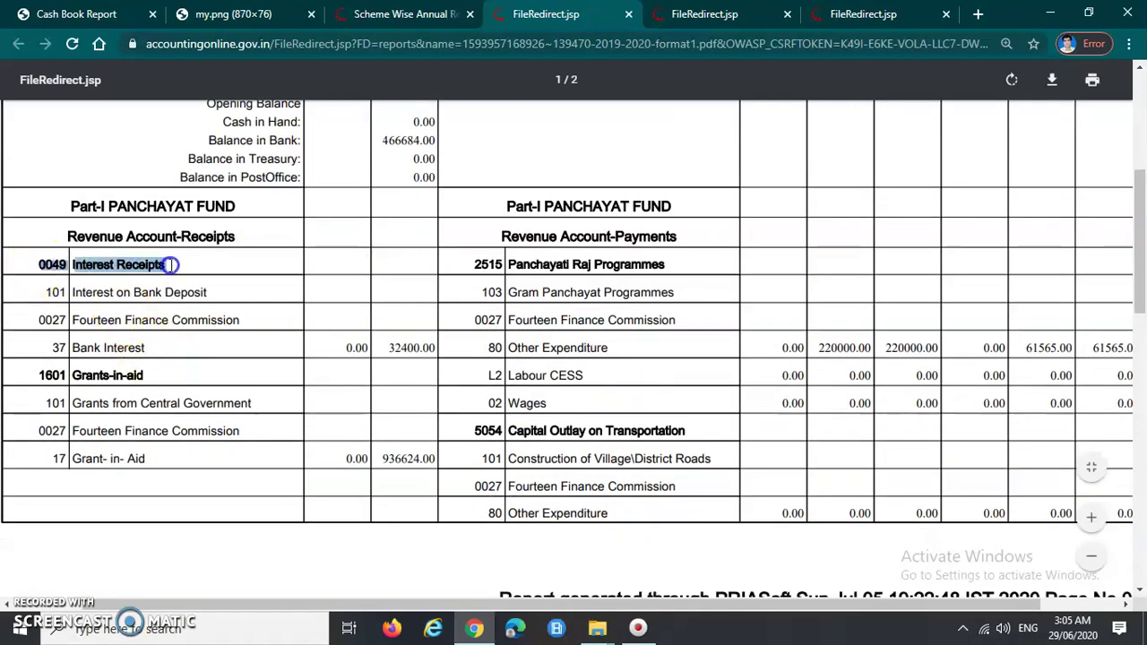
left_click_drag(41, 292, 220, 292)
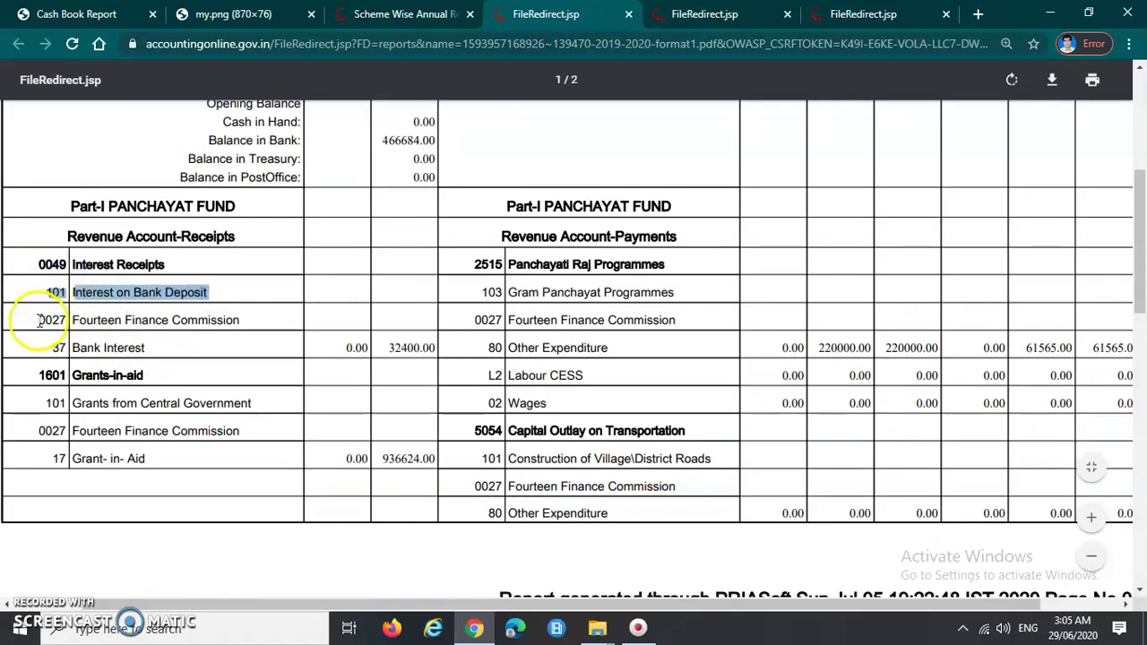
left_click(37, 320)
left_click_drag(76, 320, 206, 324)
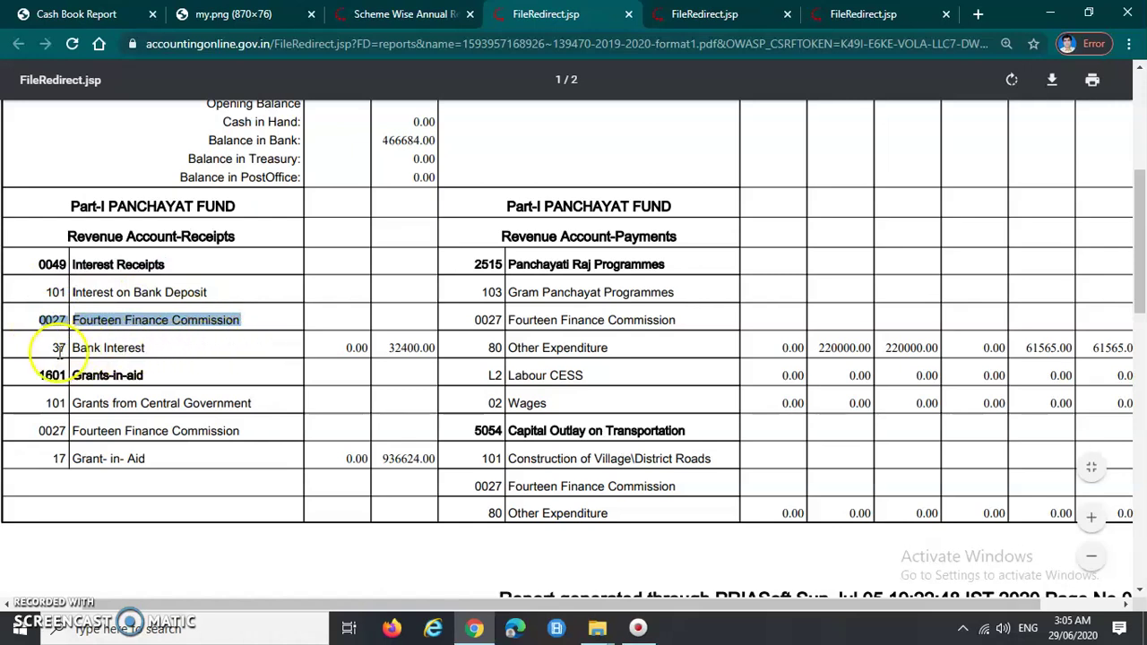
left_click_drag(56, 352, 81, 351)
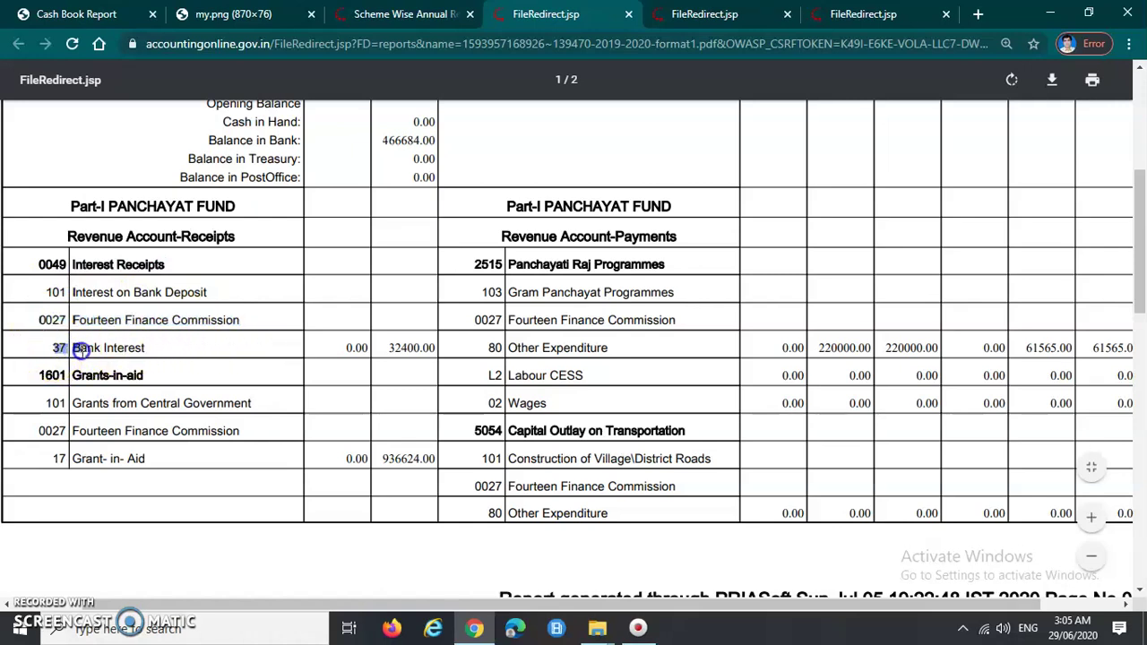
left_click(51, 301)
left_click_drag(52, 301, 78, 339)
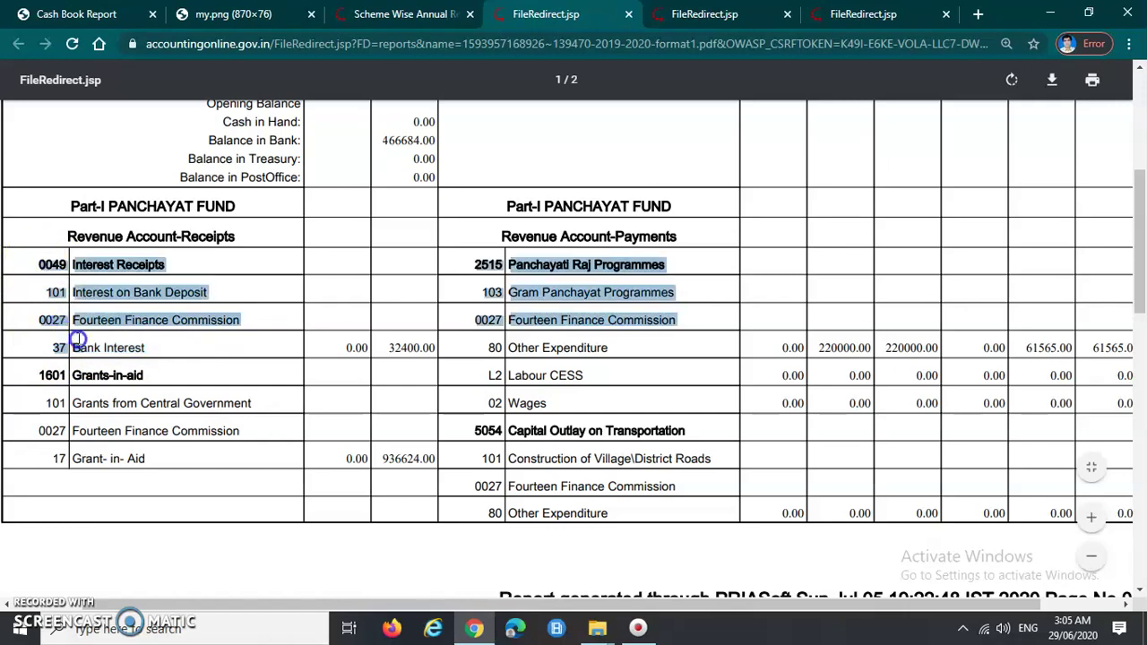
left_click(397, 345)
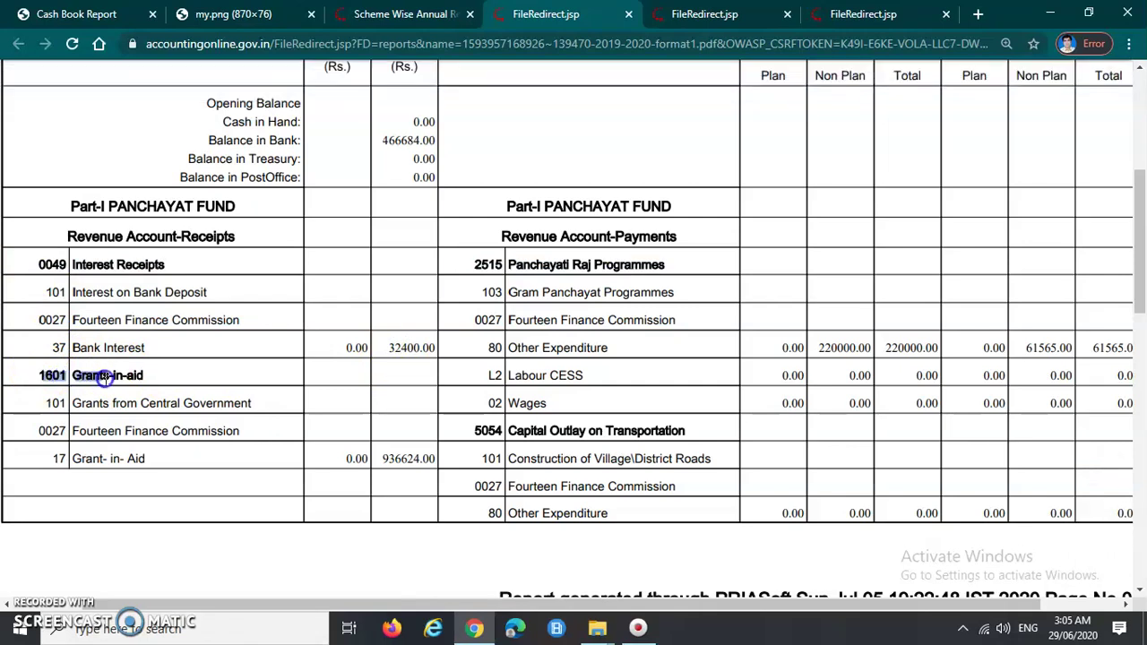
- Trace the Grants-in-aid head through Grants from Central Government and Fourteen Finance Commission to its Grant-in-Aid object head and amount
left_click_drag(23, 406, 260, 414)
left_click_drag(27, 426, 257, 431)
left_click_drag(43, 461, 159, 458)
left_click(397, 461)
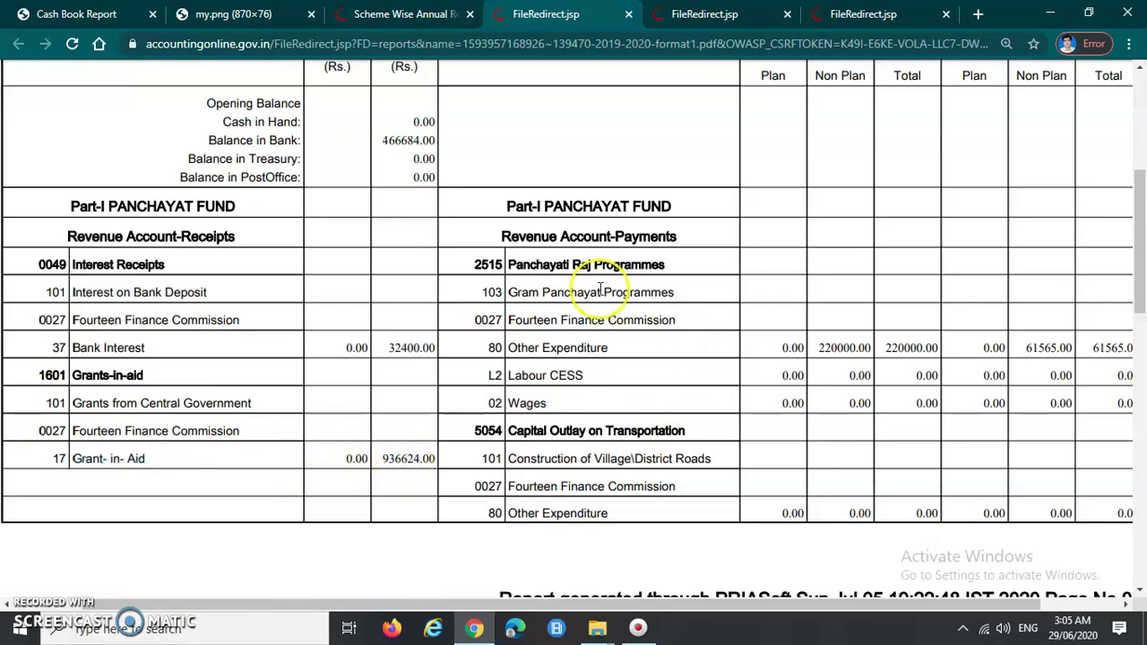
- Examine the payment heads, following Capital Outlay on Transportation through Construction of Village\District Roads to its Other Expenditure object head
scroll(607, 412, "up", 2)
scroll(583, 436, "up", 1)
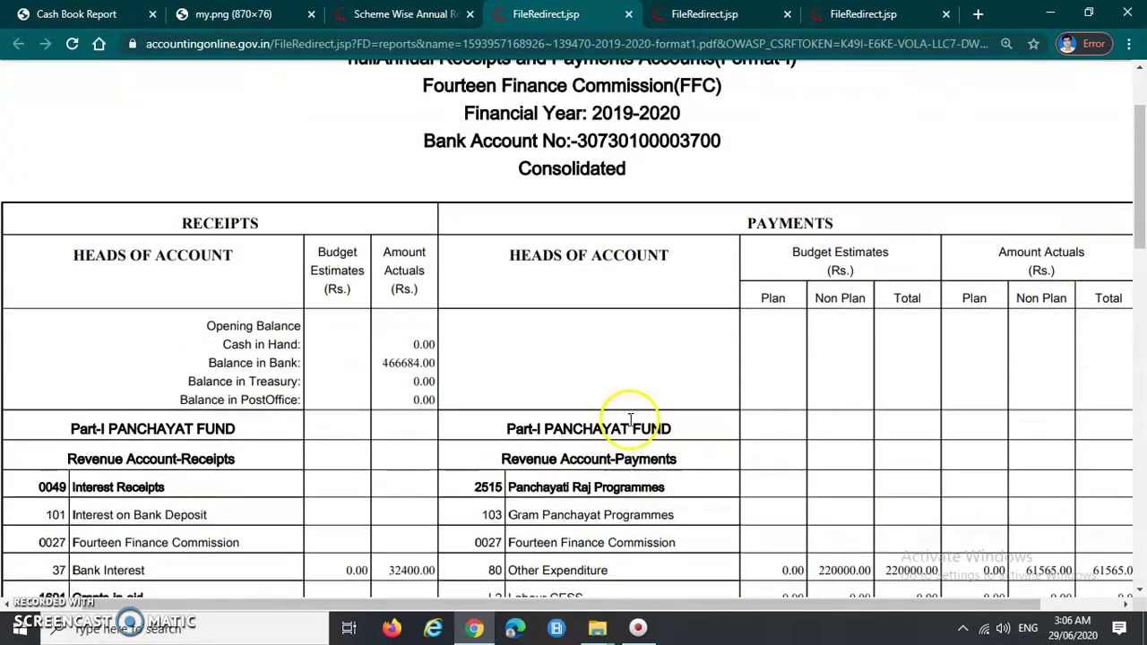
scroll(576, 443, "down", 3)
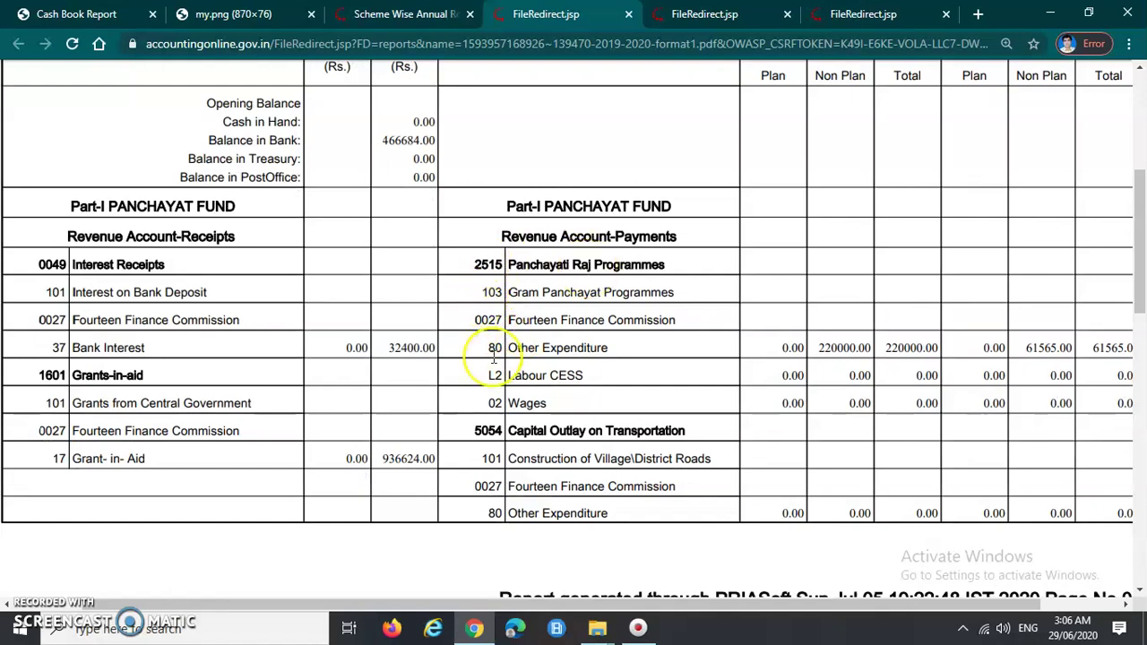
left_click_drag(527, 431, 662, 430)
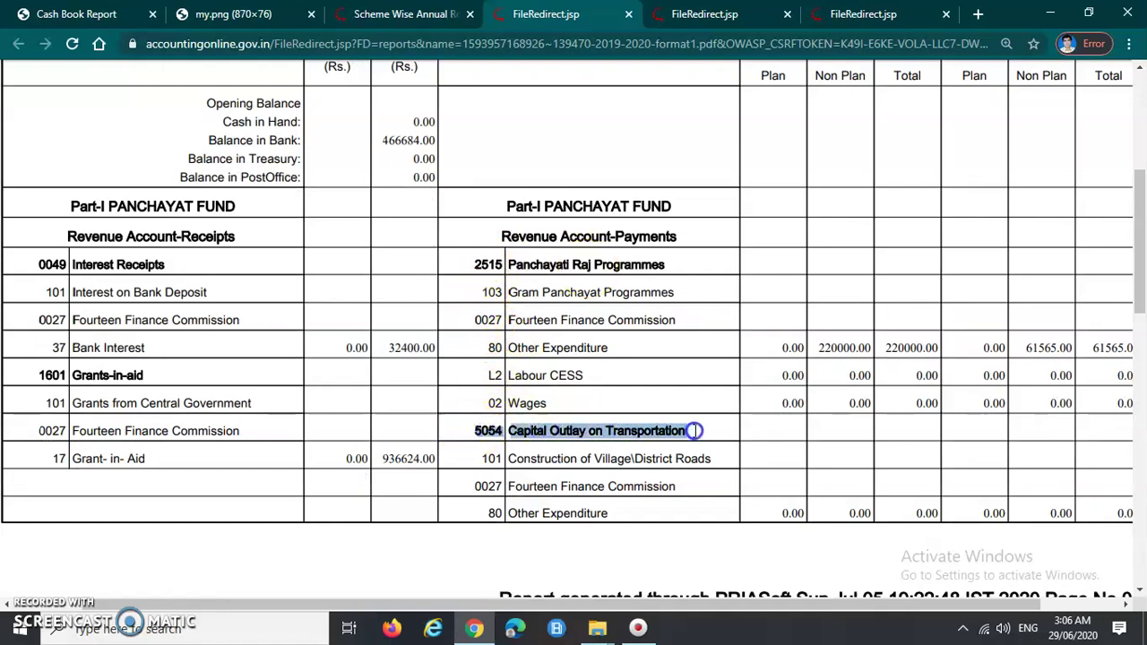
left_click_drag(484, 458, 696, 464)
left_click(723, 459)
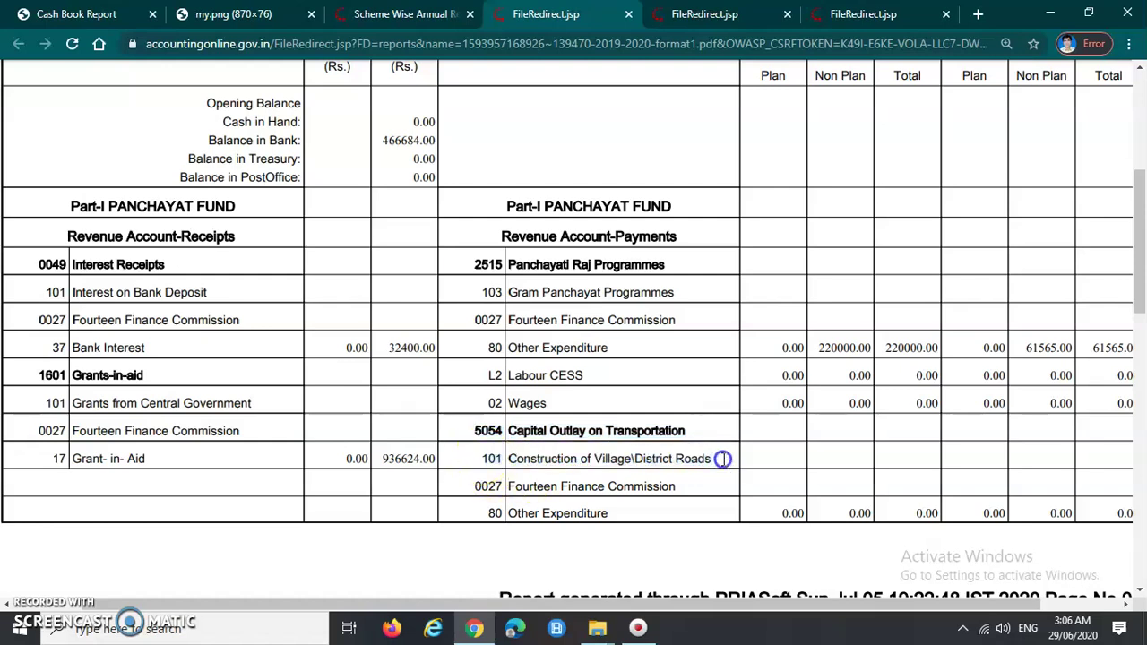
left_click_drag(475, 485, 677, 487)
left_click(696, 485)
left_click_drag(475, 511, 632, 514)
left_click(652, 511)
scroll(717, 410, "down", 3)
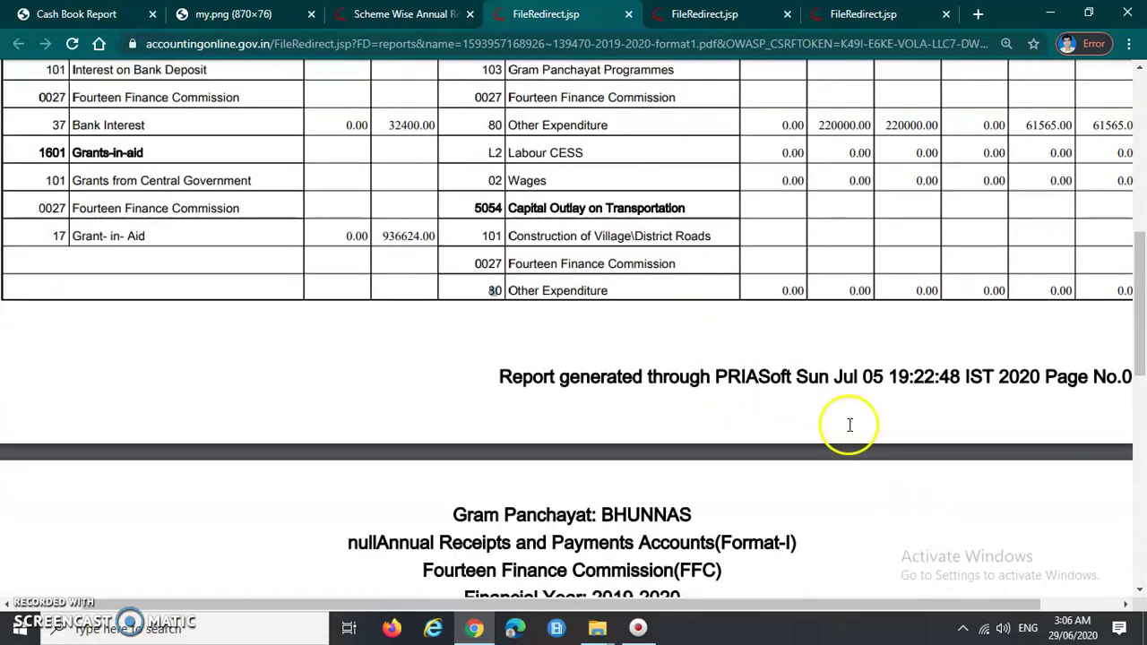
- Compare the Part-I Total of actual receipts with that of actual payments on the Object Head report's second page
scroll(722, 438, "up", 4)
scroll(722, 437, "up", 2)
double_click(204, 252)
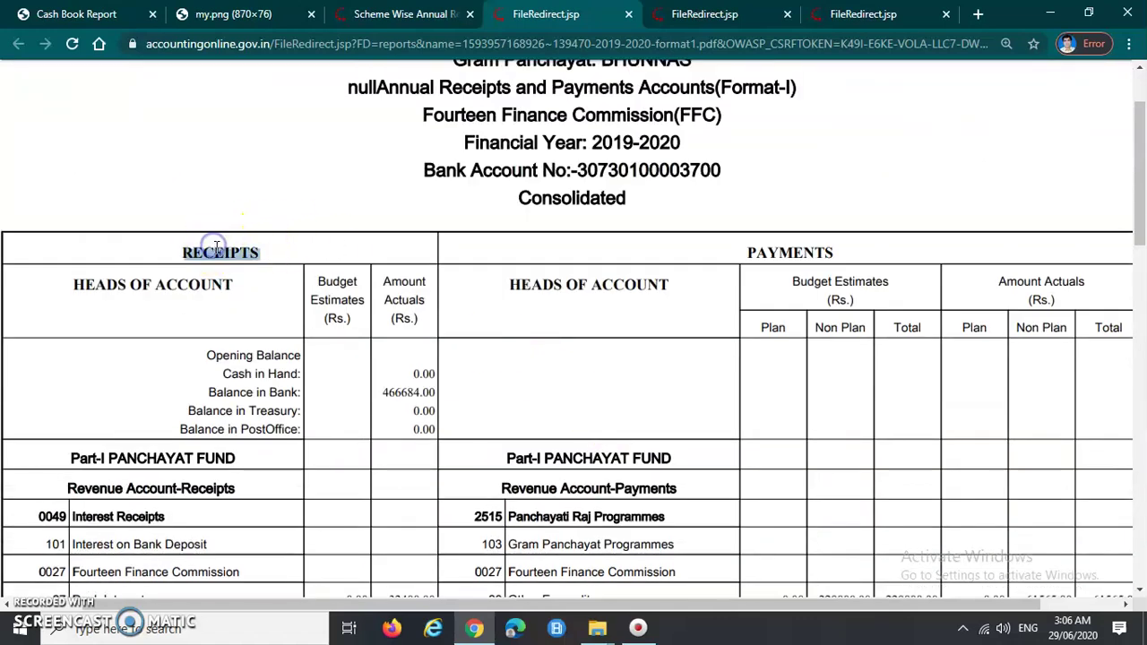
double_click(770, 251)
scroll(574, 304, "down", 10)
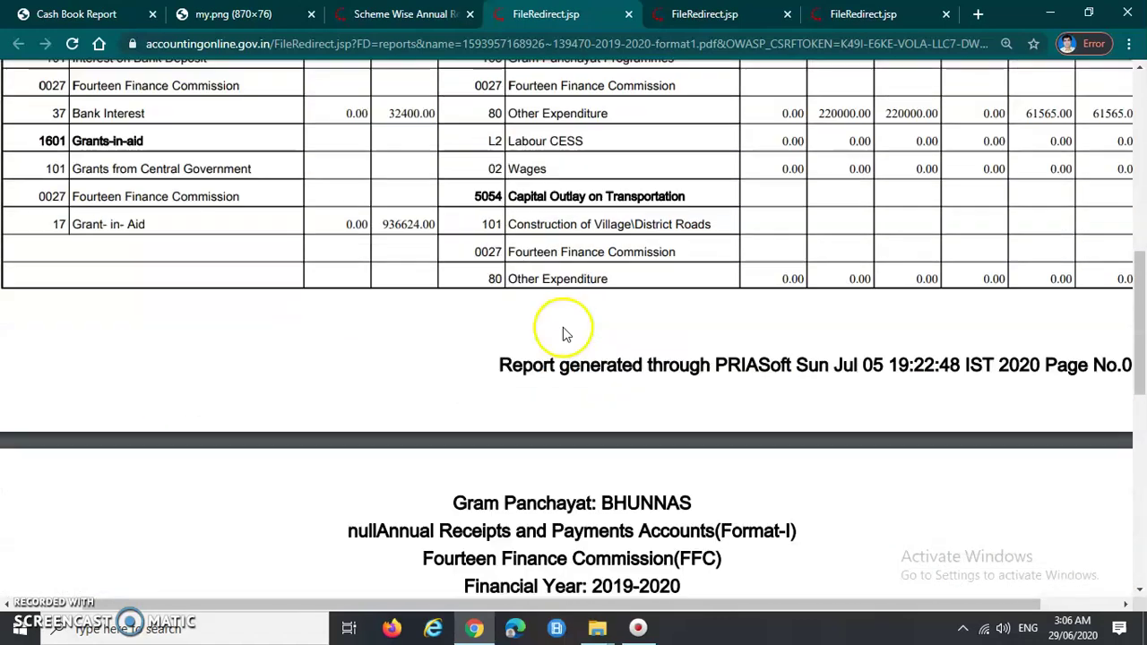
scroll(553, 348, "down", 3)
double_click(154, 395)
triple_click(396, 392)
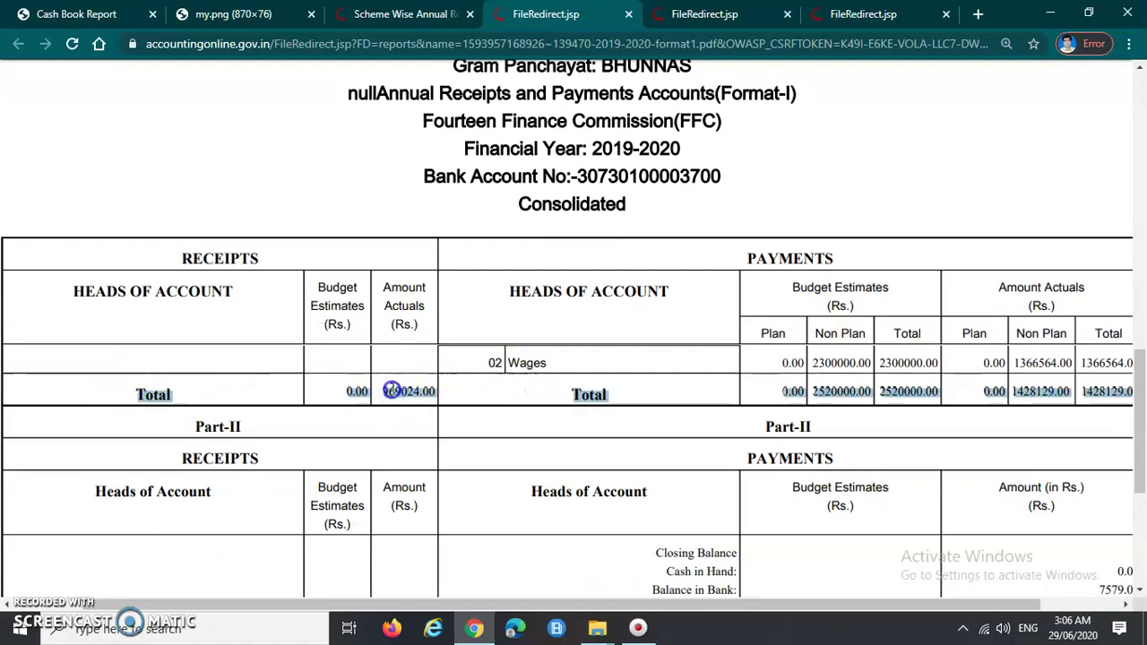
left_click(499, 408)
left_click_drag(376, 392, 421, 385)
left_click(489, 402)
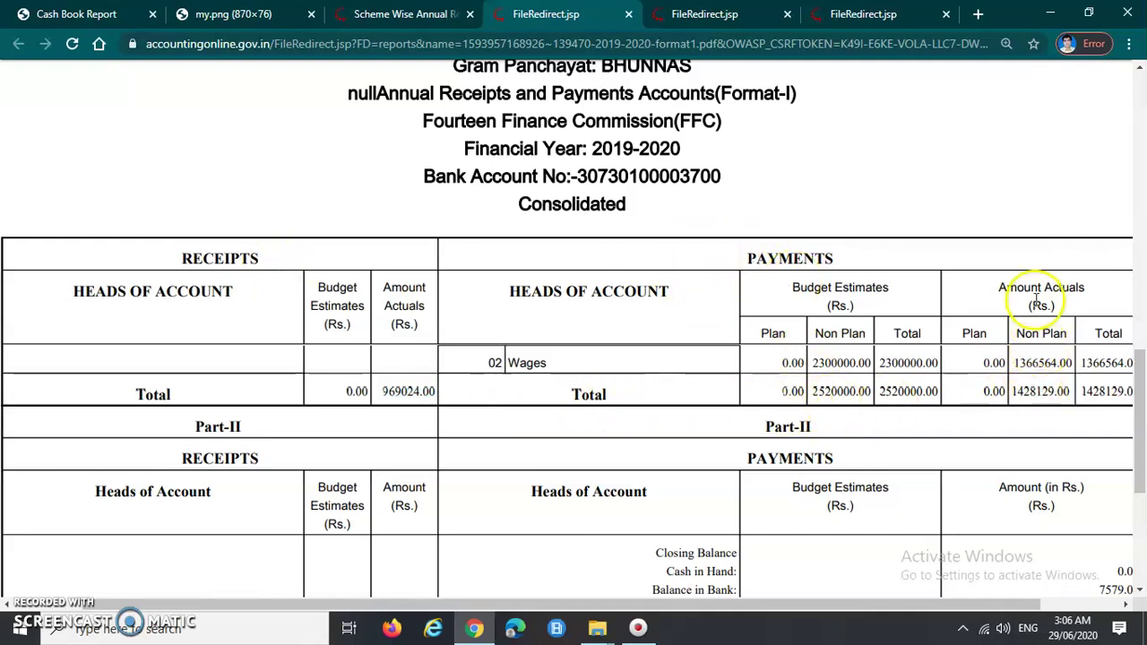
left_click_drag(1013, 392, 1043, 392)
left_click_drag(383, 392, 438, 389)
left_click(1015, 392)
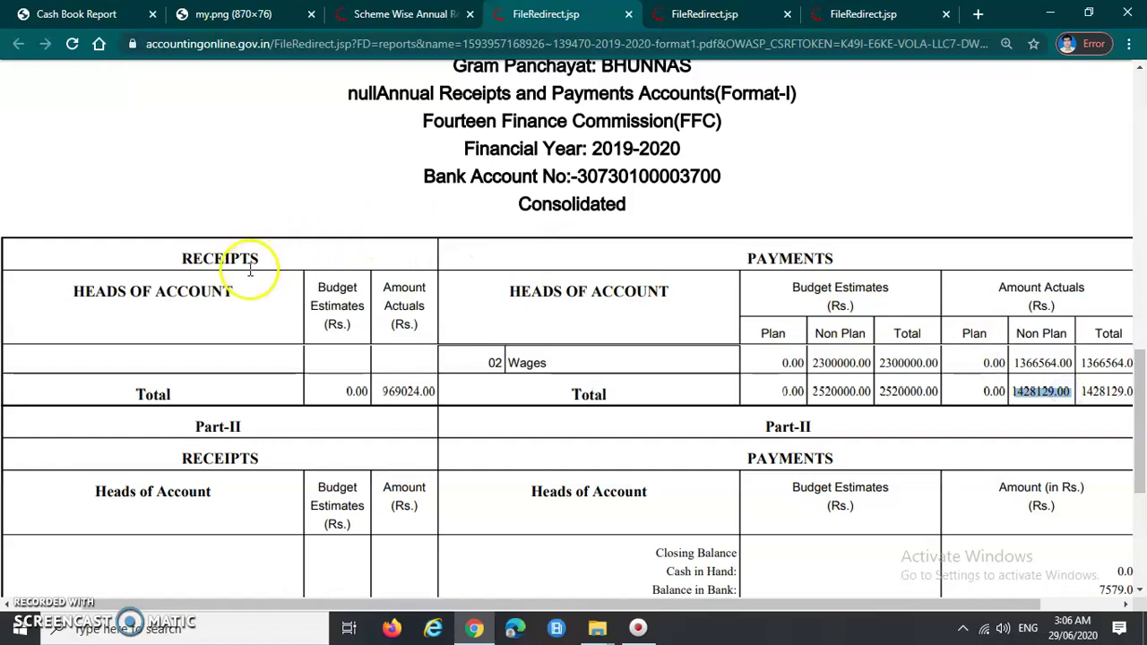
- Compare the Grand Total of receipts with the Grand Total of payments in Part-II of the Object Head report
scroll(365, 486, "down", 1)
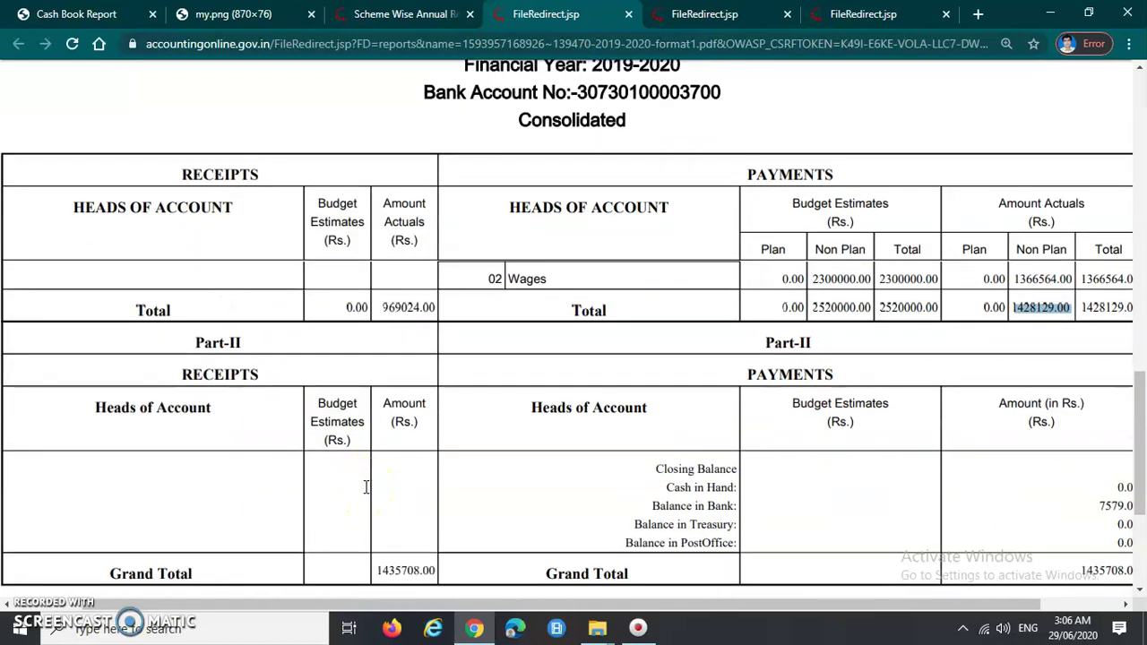
scroll(225, 385, "down", 2)
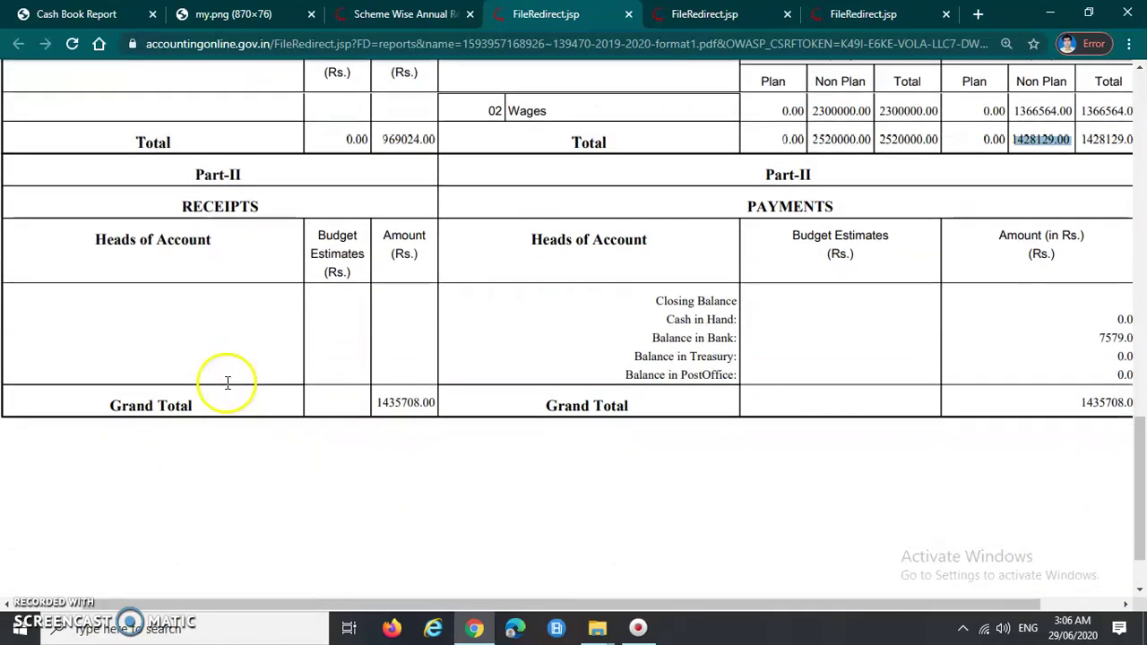
left_click_drag(107, 400, 217, 398)
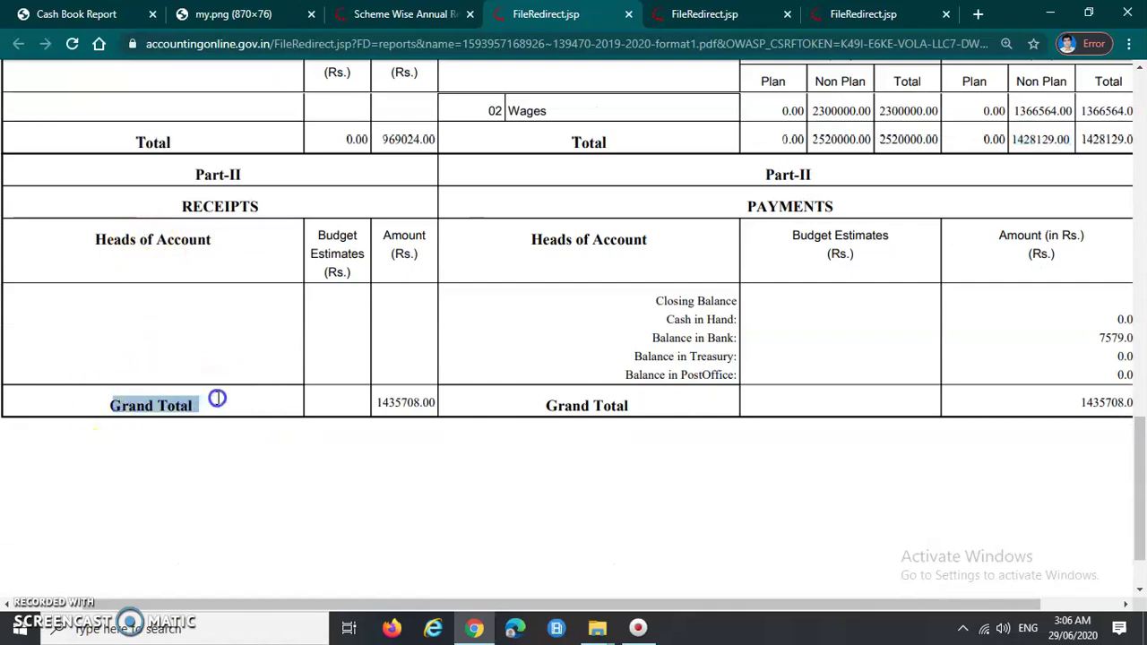
left_click(187, 209)
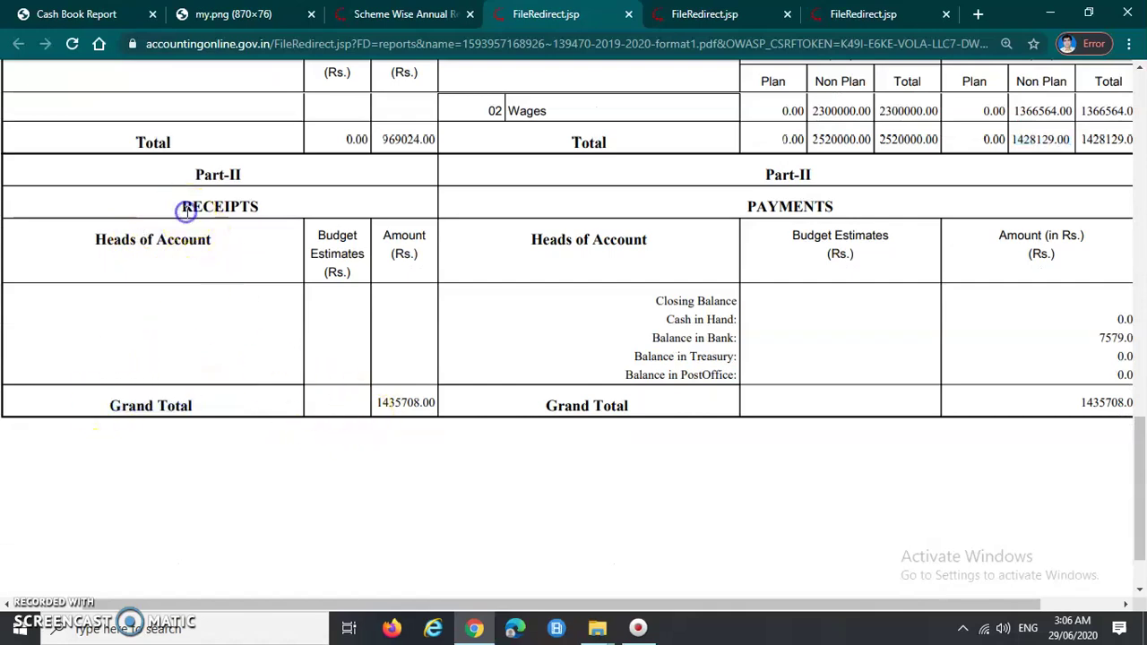
left_click(135, 415)
left_click_drag(420, 407, 386, 407)
left_click(396, 420)
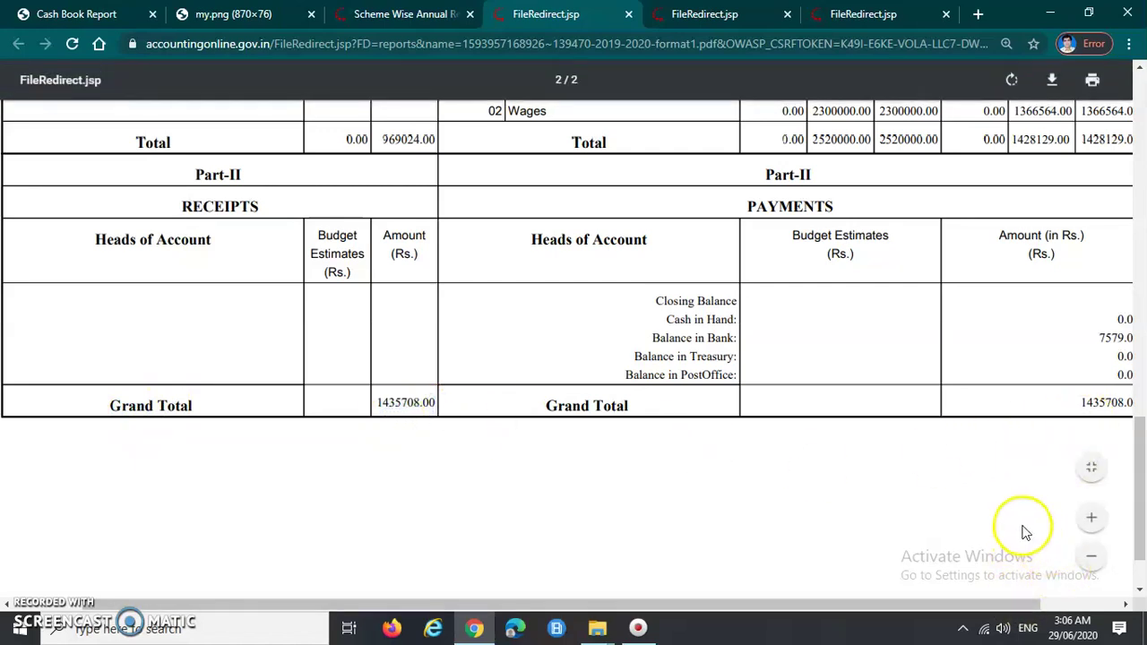
scroll(1021, 516, "down", 1)
left_click(972, 432)
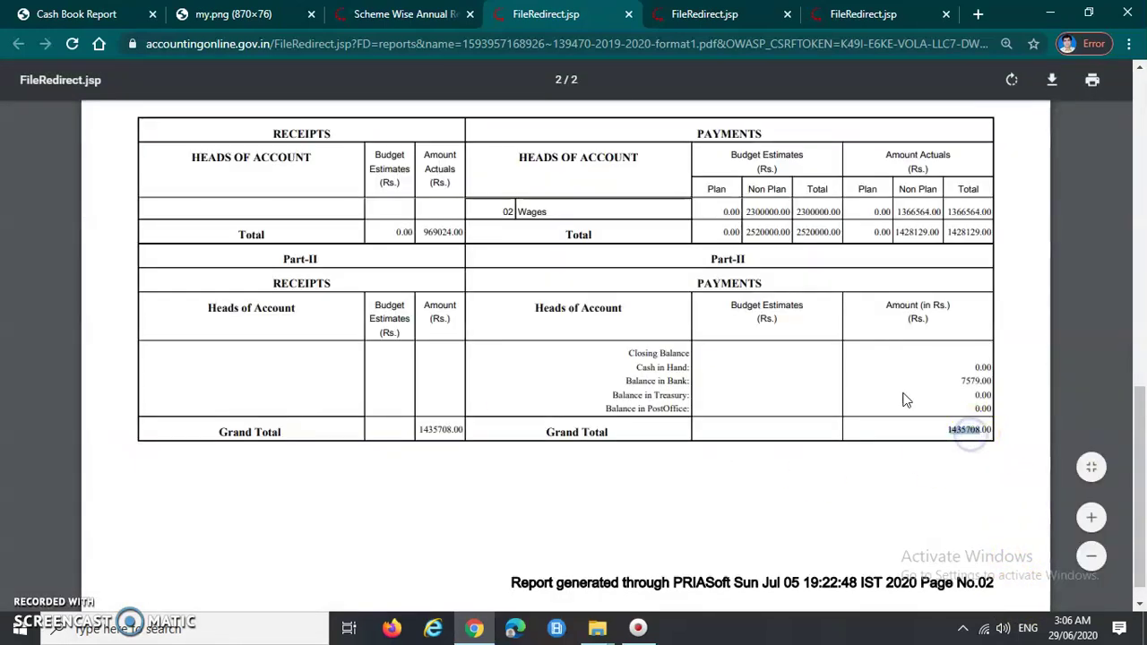
left_click(434, 433)
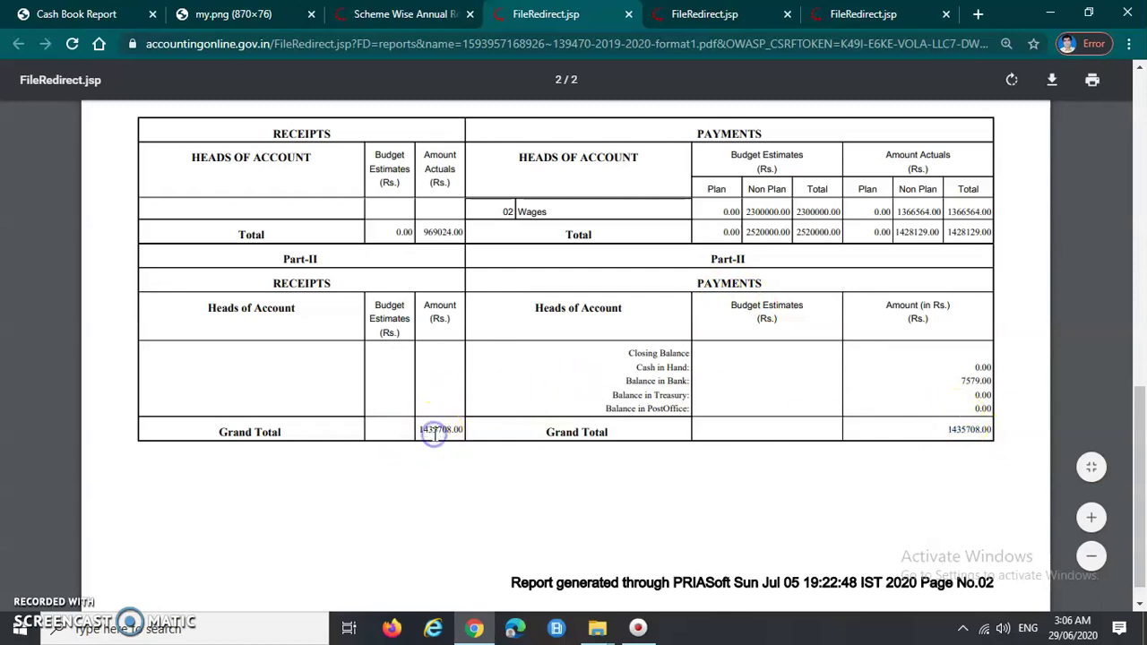
double_click(957, 428)
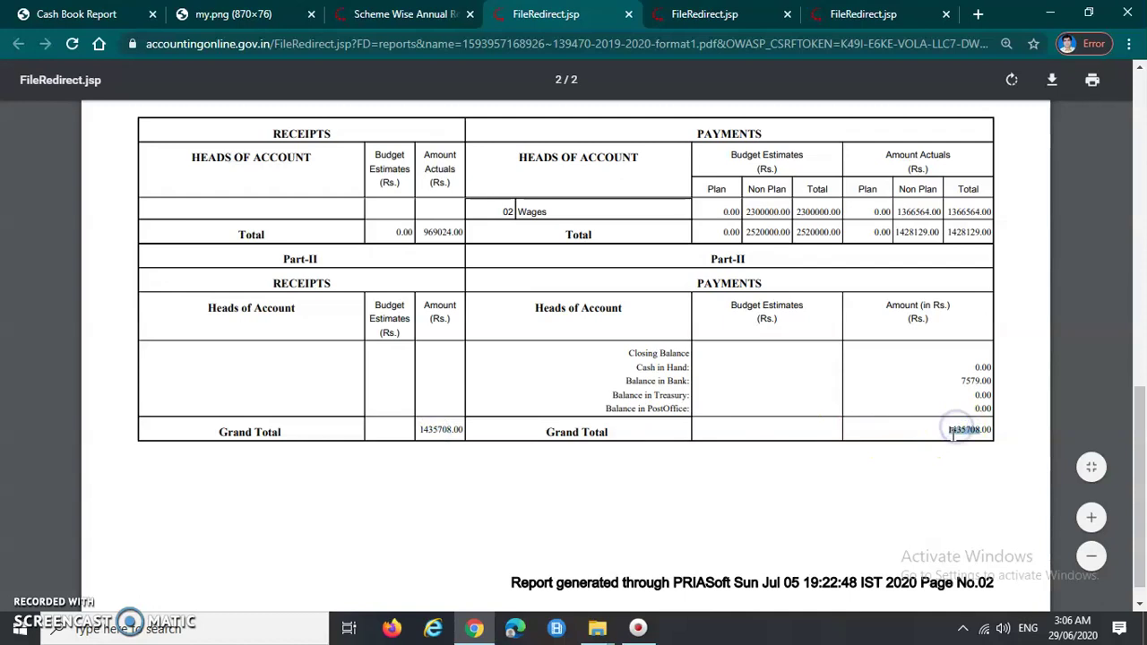
- Recheck the COA consolidation level in the report form and return to the start of the generated Object Head report
scroll(579, 452, "up", 3)
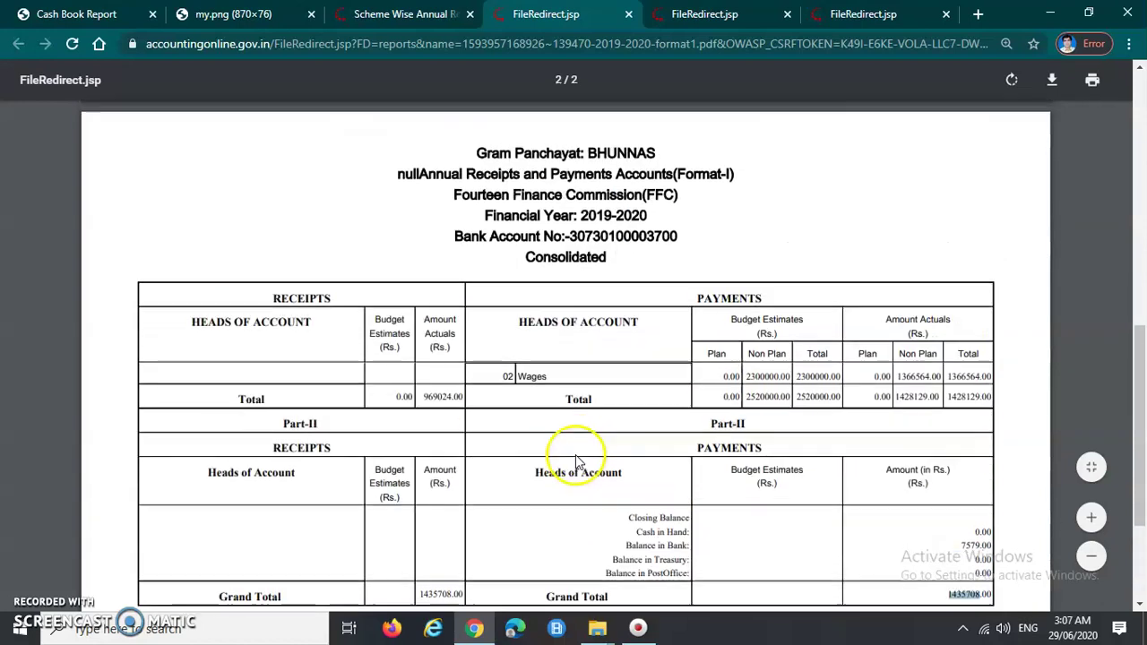
scroll(579, 453, "up", 4)
left_click(407, 16)
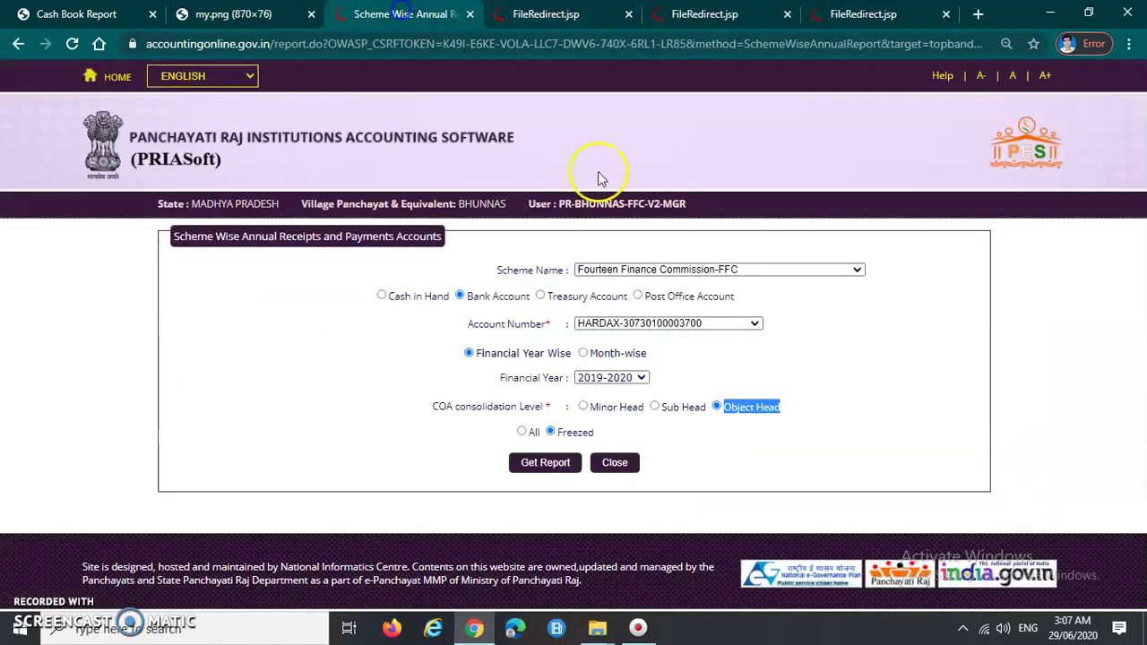
left_click(761, 427)
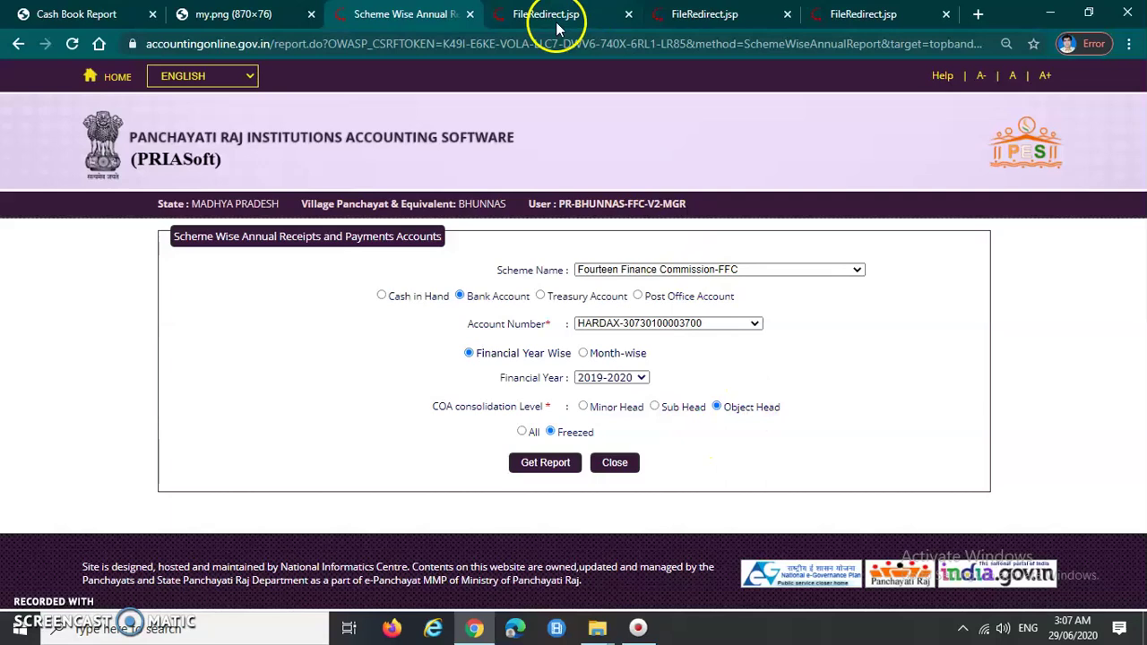
left_click(542, 14)
scroll(845, 430, "up", 3)
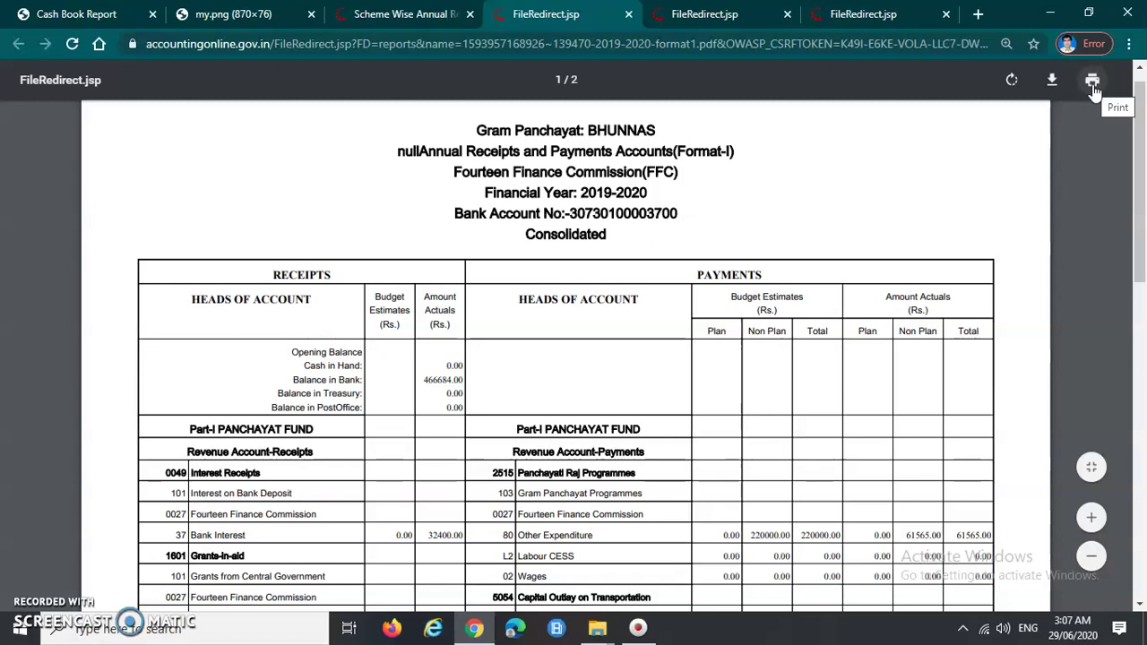
- Switch to the my.png image and view the online panchayat channel banner
left_click(221, 18)
left_click_drag(194, 329, 317, 367)
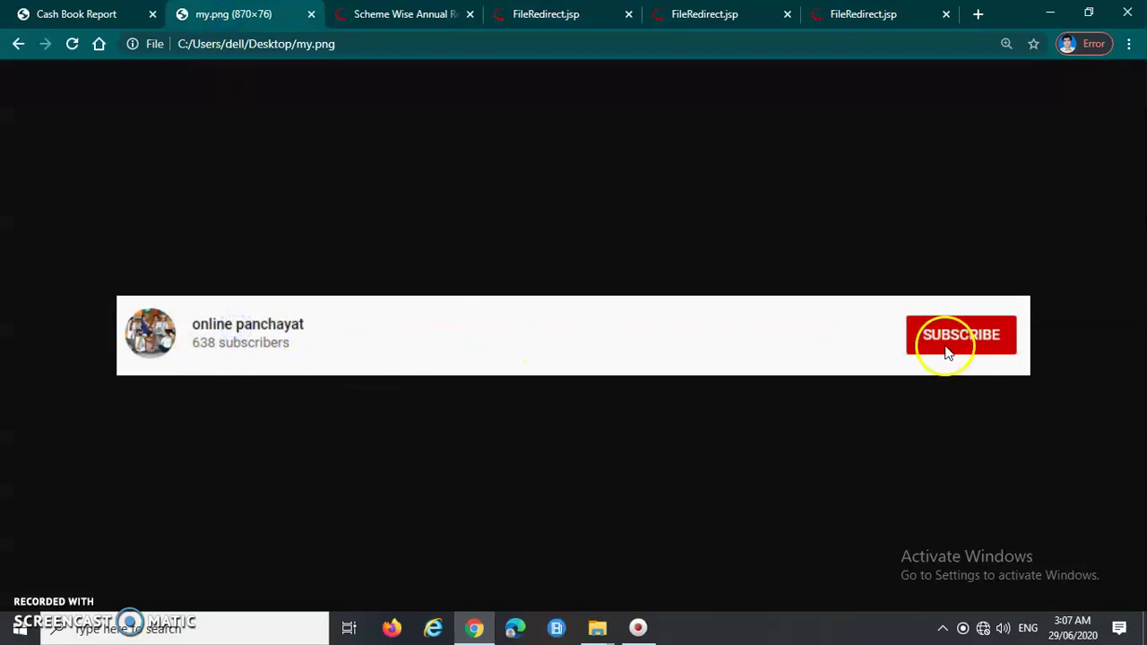